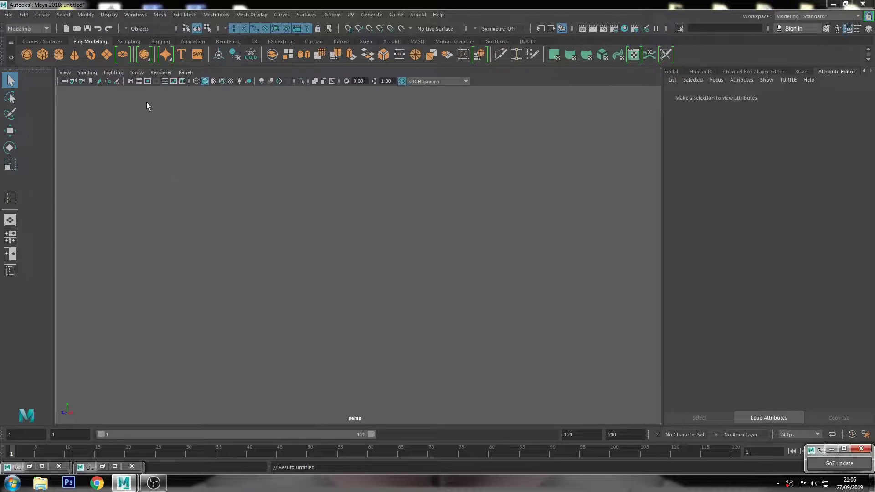
Turn on the ground grid in the perspective viewport.
{"action": "left_click", "coordinate": [129, 81]}
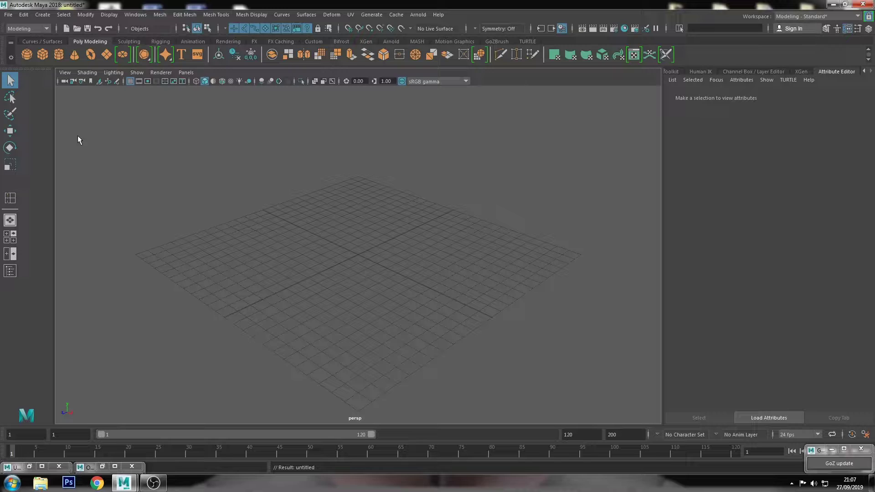
Create a polygon sphere and expand its polySphere1 inputs in the Channel Box.
{"action": "left_click", "coordinate": [26, 54]}
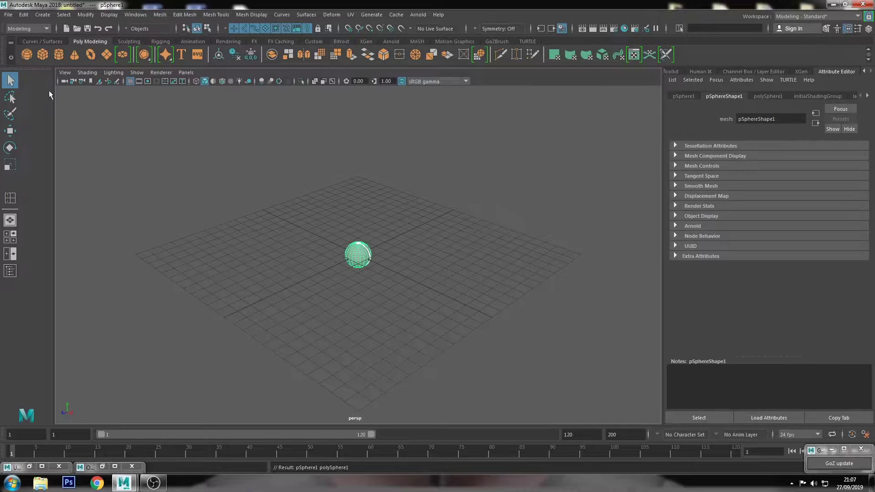
{"action": "left_click", "coordinate": [869, 28]}
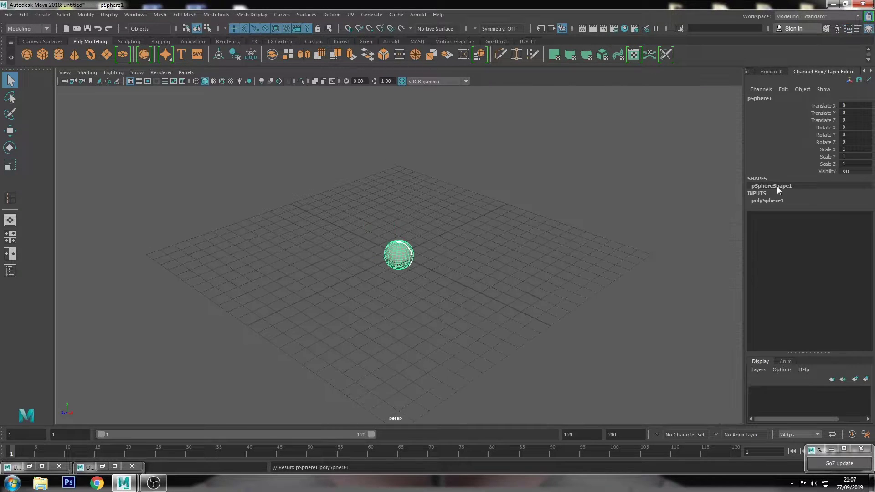
{"action": "left_click", "coordinate": [777, 203]}
{"action": "key", "text": "f"}
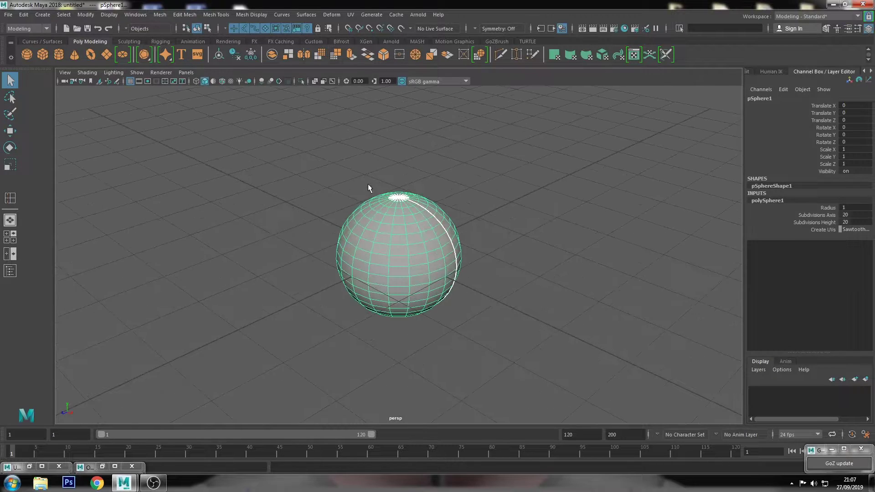
{"action": "left_click_drag", "start_coordinate": [408, 171], "coordinate": [332, 233], "text": "alt"}
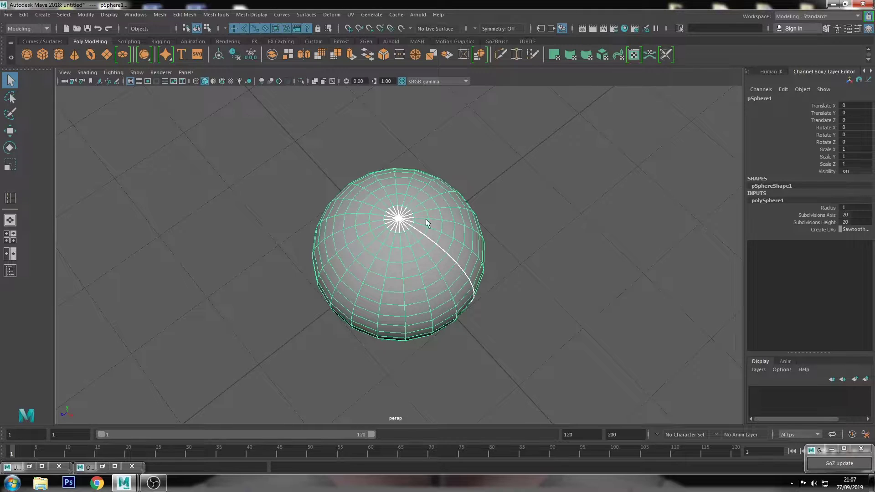
Set the sphere's Radius to 5, Subdivisions Axis to 16, and lower Subdivisions Height.
{"action": "double_click", "coordinate": [855, 210]}
{"action": "key", "text": "Tab"}
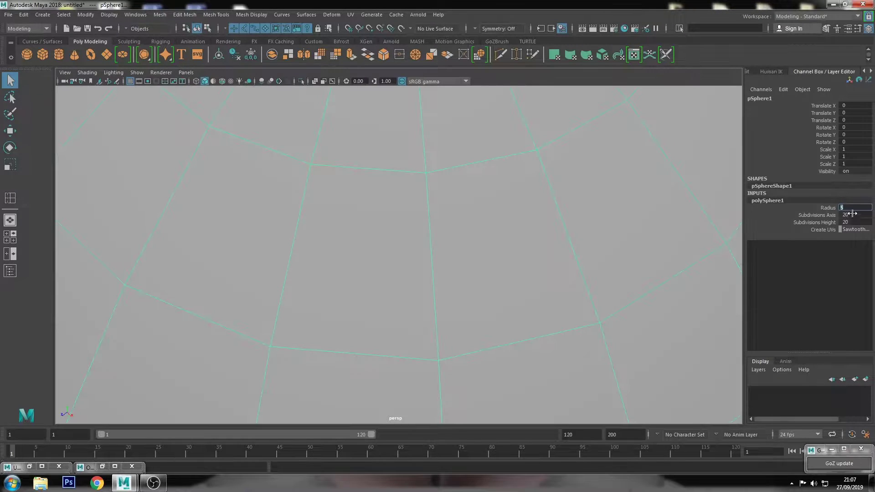
{"action": "type", "text": "1"}
{"action": "scroll", "coordinate": [554, 214], "scroll_direction": "down", "scroll_amount": 5}
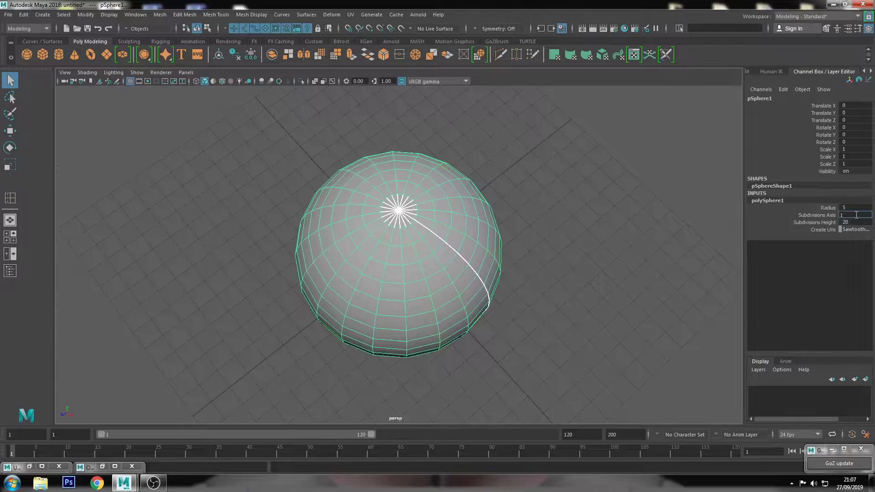
{"action": "type", "text": "6"}
{"action": "key", "text": "Return"}
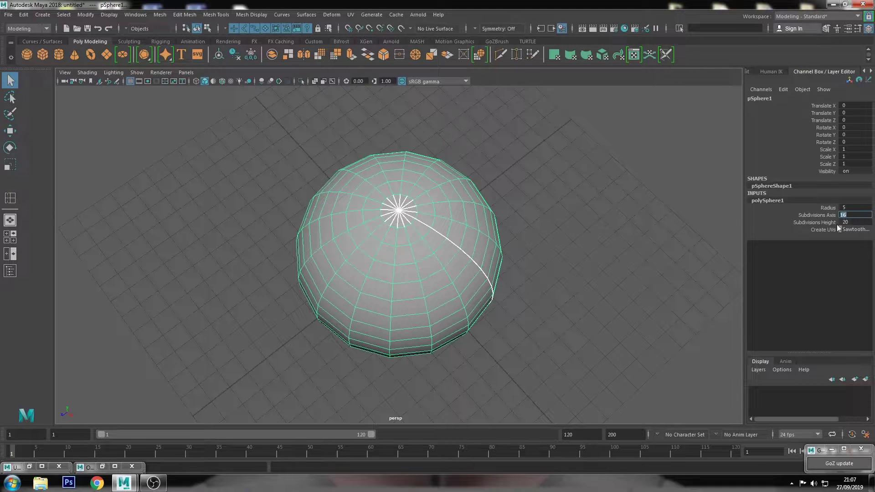
{"action": "double_click", "coordinate": [856, 222]}
{"action": "key", "text": "Return"}
Reselect the sphere and switch to the top view.
{"action": "left_click", "coordinate": [531, 201]}
{"action": "scroll", "coordinate": [425, 198], "scroll_direction": "up", "scroll_amount": 3}
{"action": "left_click", "coordinate": [430, 225]}
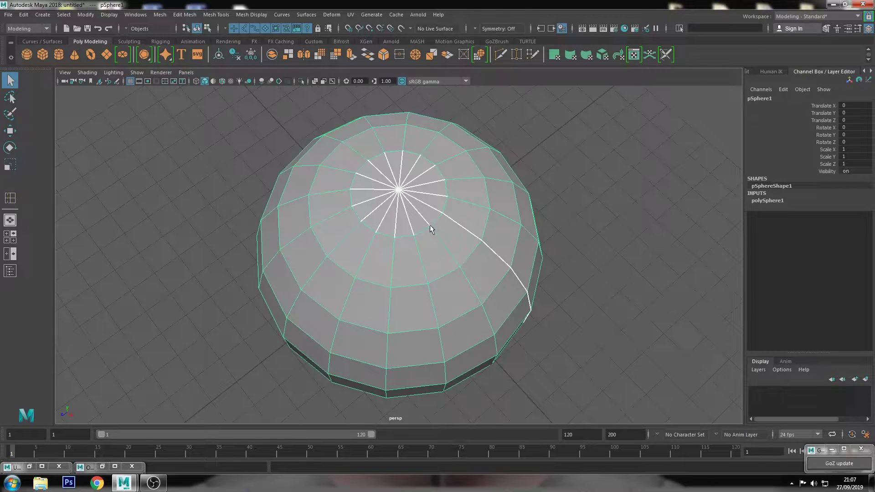
{"action": "key", "text": "space"}
{"action": "key", "text": "space"}
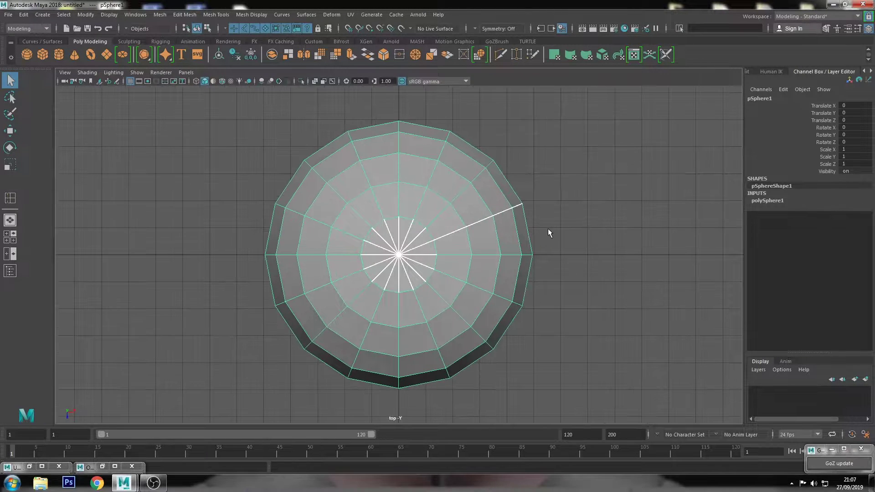
Delete the faces of the sphere's lower half from the top view.
{"action": "key", "text": "F11"}
{"action": "mouse_move", "coordinate": [573, 259]}
{"action": "left_mouse_down"}
{"action": "mouse_move", "coordinate": [190, 379]}
{"action": "mouse_move", "coordinate": [190, 395]}
{"action": "left_mouse_up"}
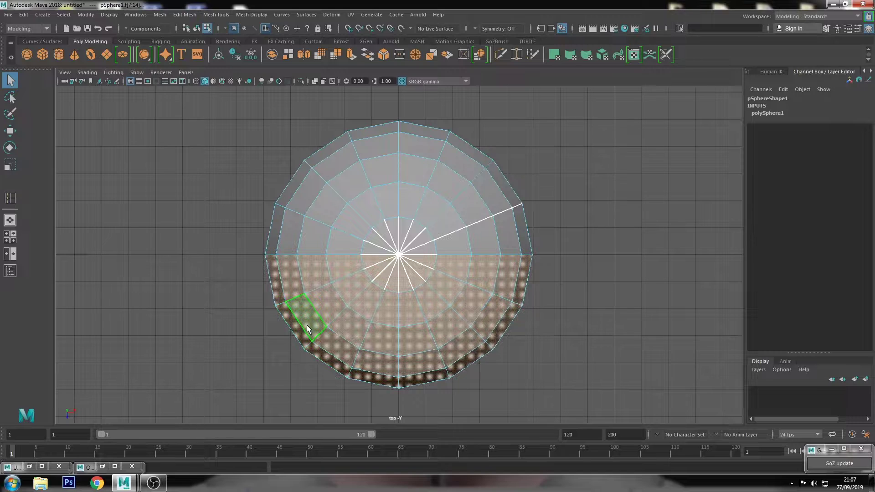
{"action": "key", "text": "Delete"}
{"action": "scroll", "coordinate": [327, 293], "scroll_direction": "up", "scroll_amount": 4}
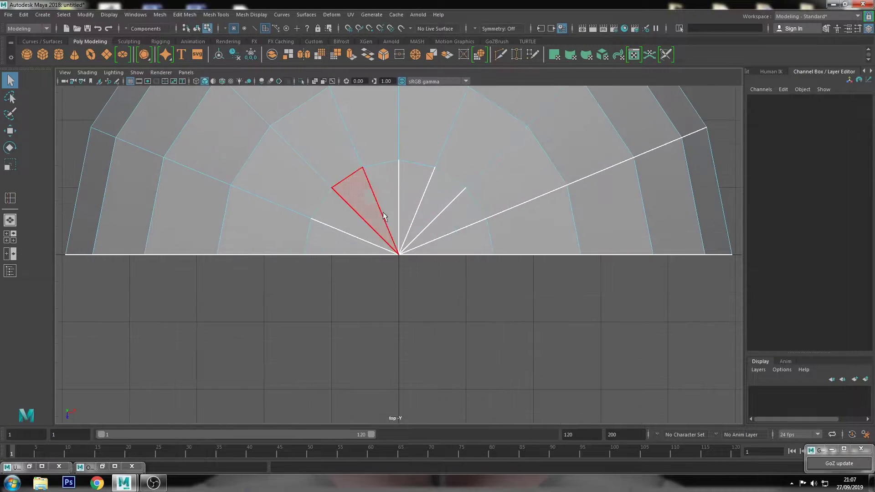
{"action": "scroll", "coordinate": [365, 228], "scroll_direction": "up", "scroll_amount": 2}
Return to the perspective view and hide the ground grid.
{"action": "key", "text": "space"}
{"action": "key", "text": "space"}
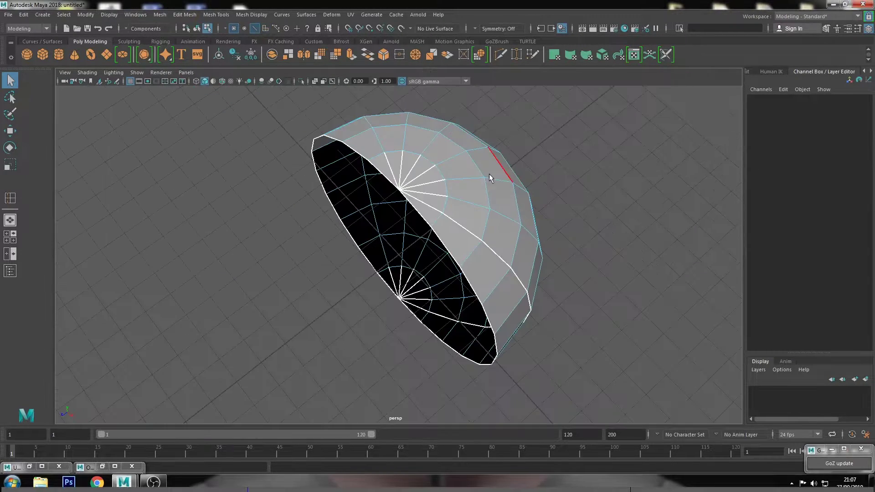
{"action": "mouse_move", "coordinate": [488, 176]}
{"action": "left_mouse_down", "text": "alt"}
{"action": "mouse_move", "coordinate": [447, 221]}
{"action": "mouse_move", "coordinate": [398, 196]}
{"action": "left_mouse_up", "text": "alt"}
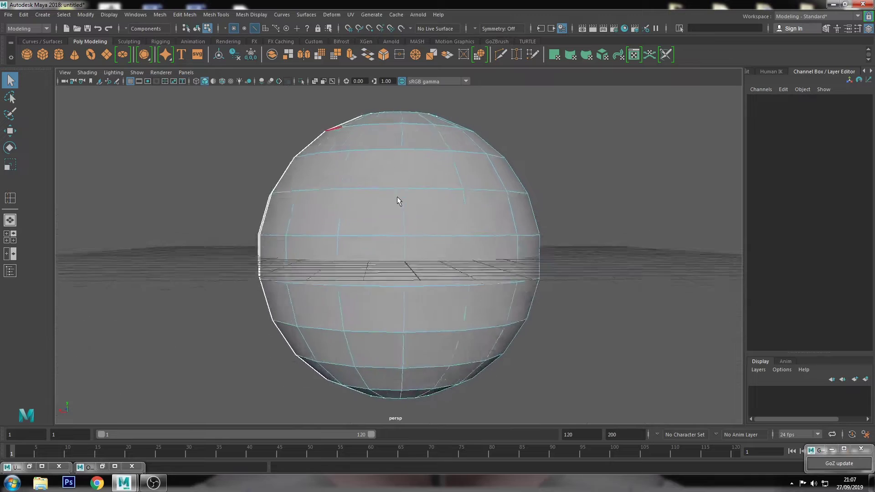
{"action": "left_click", "coordinate": [156, 81]}
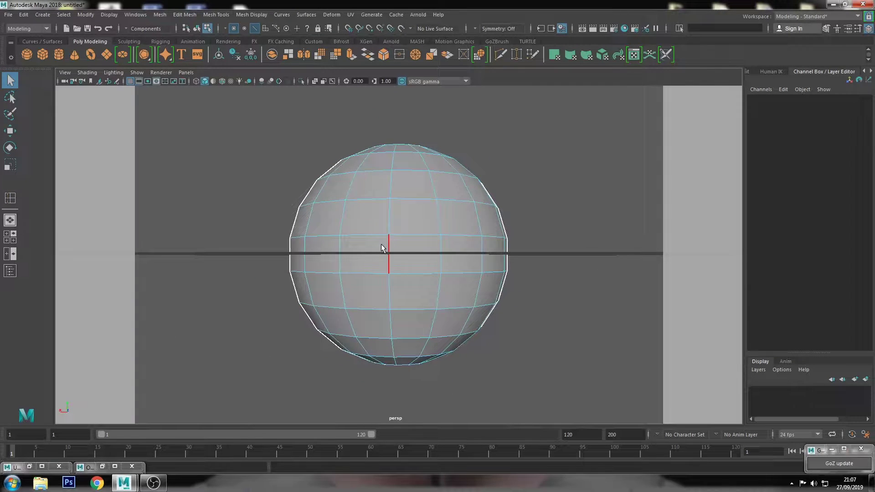
{"action": "left_click", "coordinate": [133, 81]}
{"action": "left_click", "coordinate": [139, 82]}
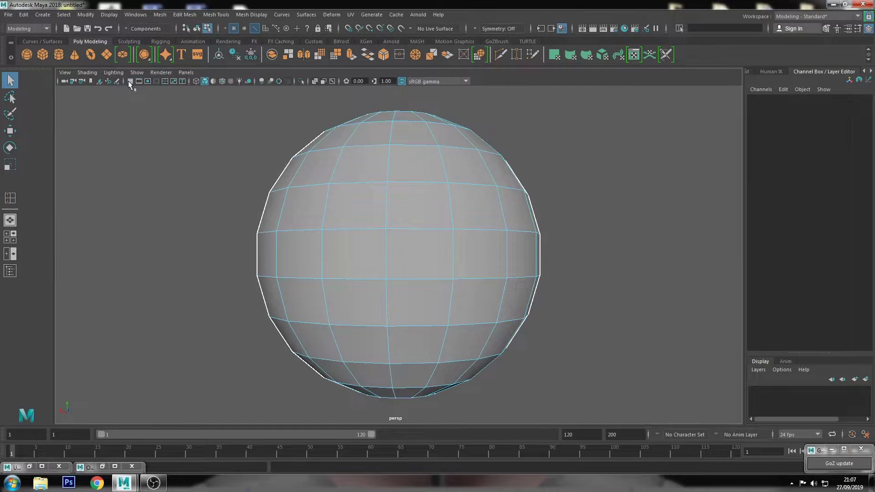
Split an edge ring around the hemisphere's middle and delete that band of faces.
{"action": "right_click_drag", "start_coordinate": [395, 250], "coordinate": [361, 285], "text": "shift"}
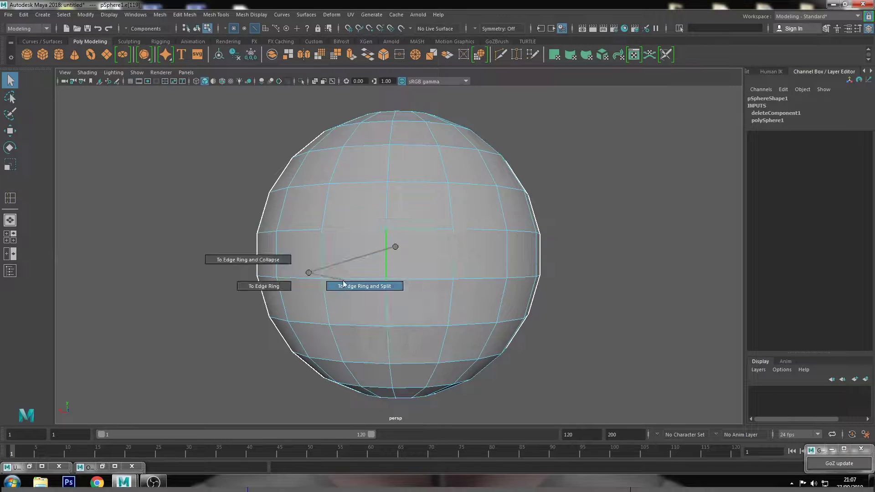
{"action": "left_click_drag", "start_coordinate": [361, 285], "coordinate": [479, 291], "text": "alt"}
{"action": "key", "text": "F11"}
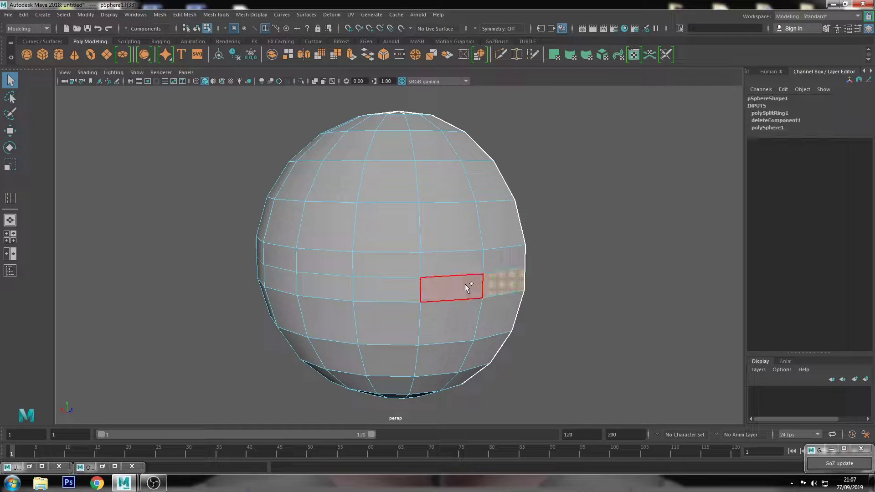
{"action": "double_click", "coordinate": [465, 284]}
{"action": "key", "text": "Delete"}
Delete the faces below the band, leaving a quarter-sphere.
{"action": "double_click", "coordinate": [452, 301]}
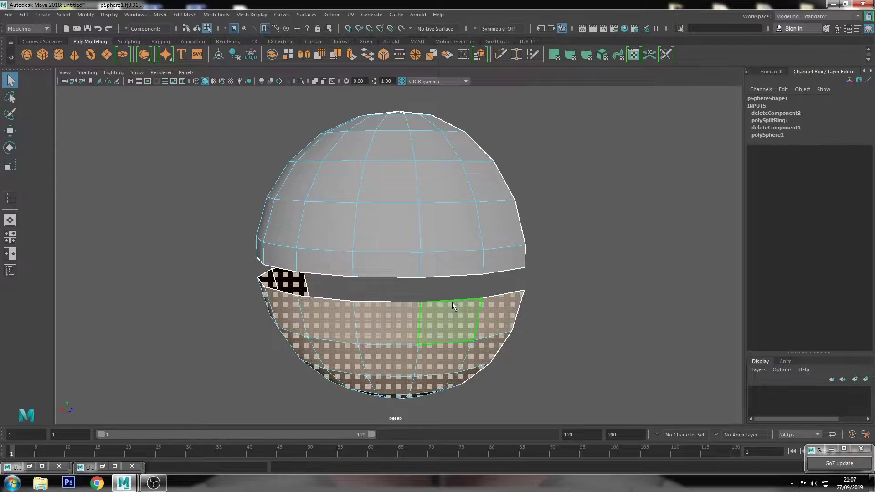
{"action": "key", "text": "Delete"}
{"action": "right_click_drag", "start_coordinate": [424, 219], "coordinate": [527, 204]}
{"action": "mouse_move", "coordinate": [528, 208]}
{"action": "left_mouse_down", "text": "alt"}
{"action": "mouse_move", "coordinate": [474, 234]}
{"action": "mouse_move", "coordinate": [424, 162]}
{"action": "left_mouse_up", "text": "alt"}
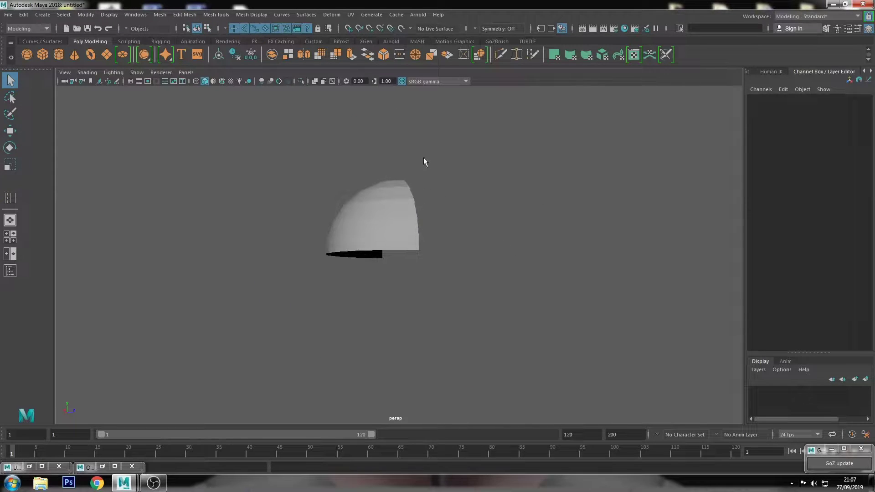
{"action": "mouse_move", "coordinate": [419, 243]}
{"action": "left_mouse_down", "text": "alt"}
{"action": "mouse_move", "coordinate": [446, 255]}
{"action": "mouse_move", "coordinate": [428, 239]}
{"action": "left_mouse_up", "text": "alt"}
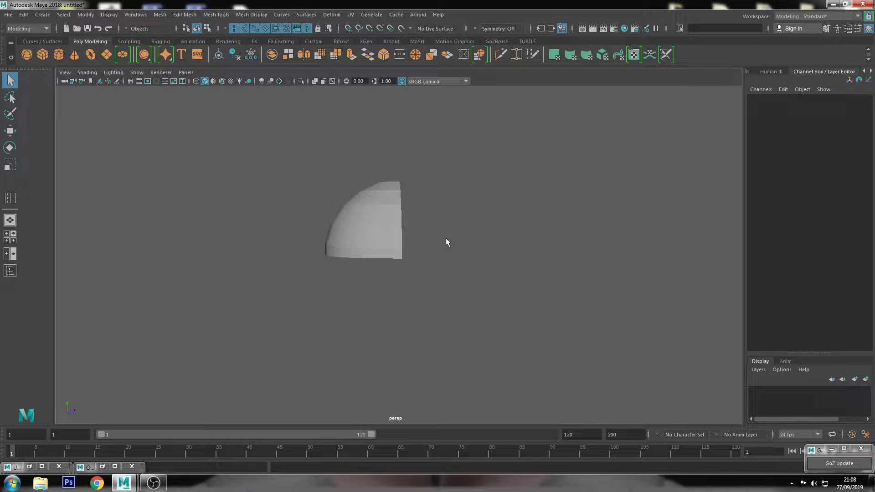
In top view, delete the spoke edges left of the quarter-sphere's pole.
{"action": "key", "text": "space"}
{"action": "key", "text": "space"}
{"action": "left_click", "coordinate": [395, 204]}
{"action": "scroll", "coordinate": [394, 204], "scroll_direction": "down", "scroll_amount": 5}
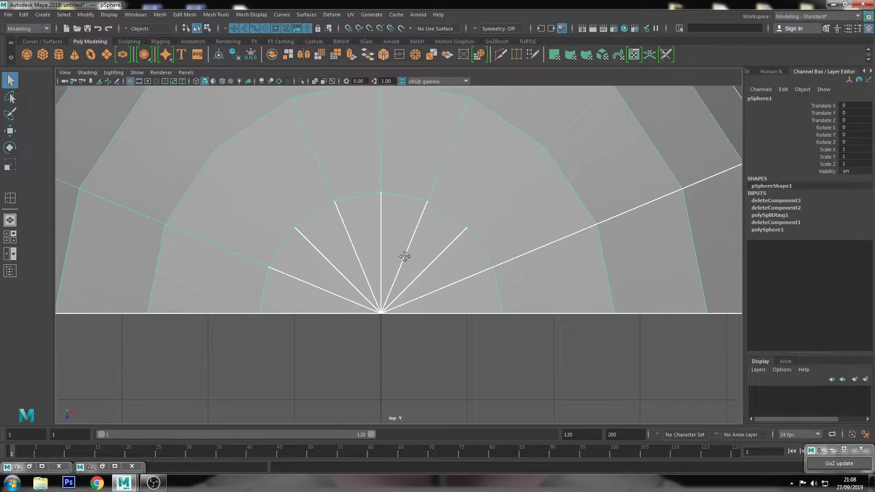
{"action": "key", "text": "F10"}
{"action": "left_click", "coordinate": [350, 237]}
{"action": "left_click_drag", "start_coordinate": [359, 241], "coordinate": [318, 306]}
{"action": "key", "text": "Delete"}
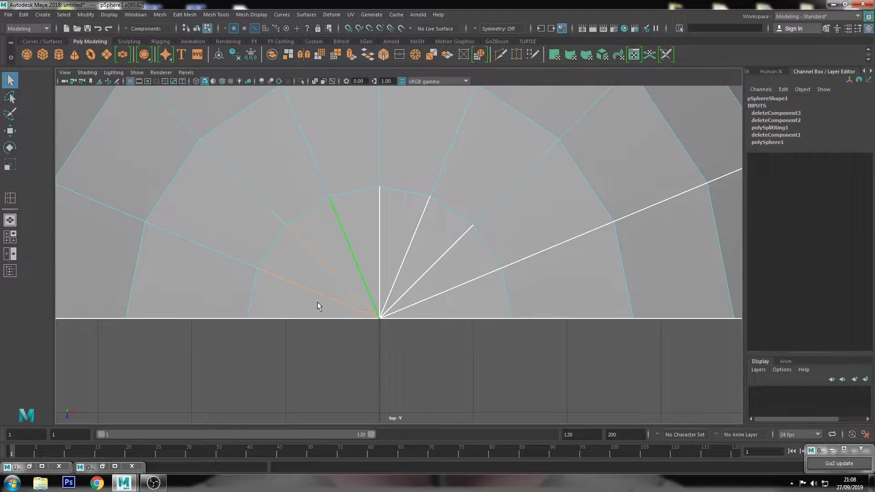
Delete the spoke edges right of the pole and bring up the Modeling Toolkit.
{"action": "mouse_move", "coordinate": [468, 243]}
{"action": "left_mouse_down"}
{"action": "mouse_move", "coordinate": [421, 302]}
{"action": "mouse_move", "coordinate": [399, 299]}
{"action": "left_mouse_up"}
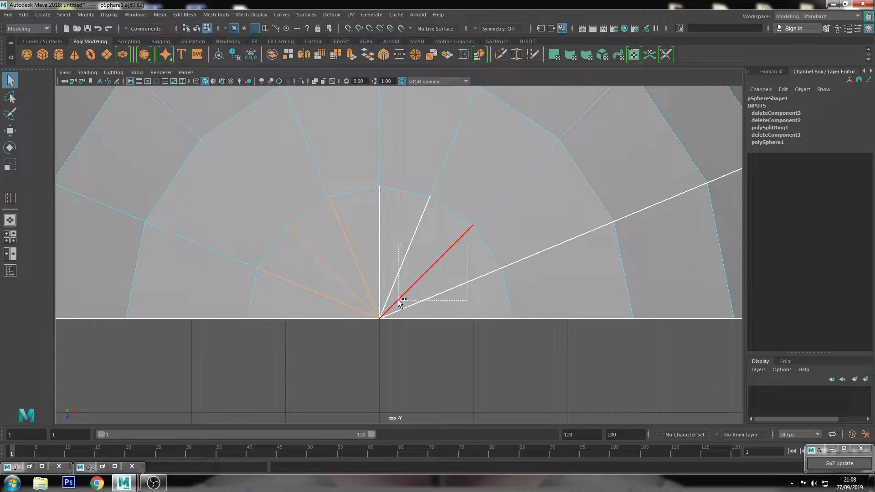
{"action": "key", "text": "Delete"}
{"action": "key", "text": "Delete"}
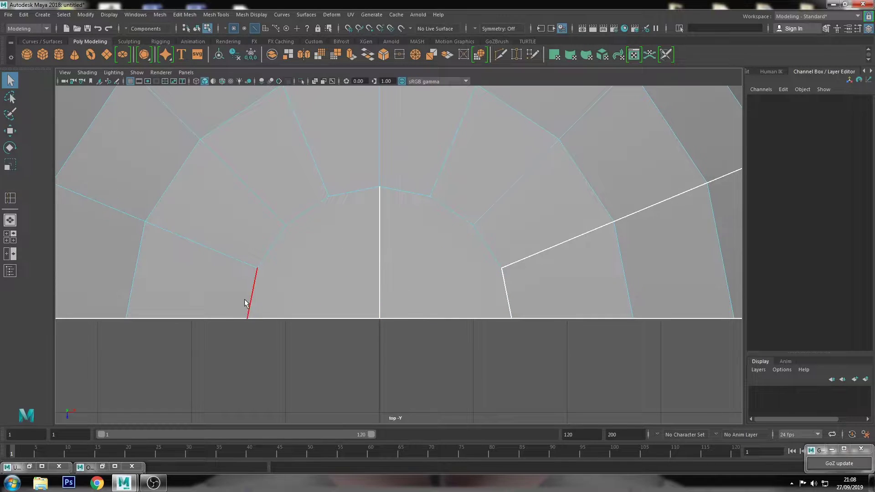
{"action": "left_click", "coordinate": [827, 29]}
Multi-Cut a first edge from the left faces to the vertical centre edge.
{"action": "left_click", "coordinate": [783, 347]}
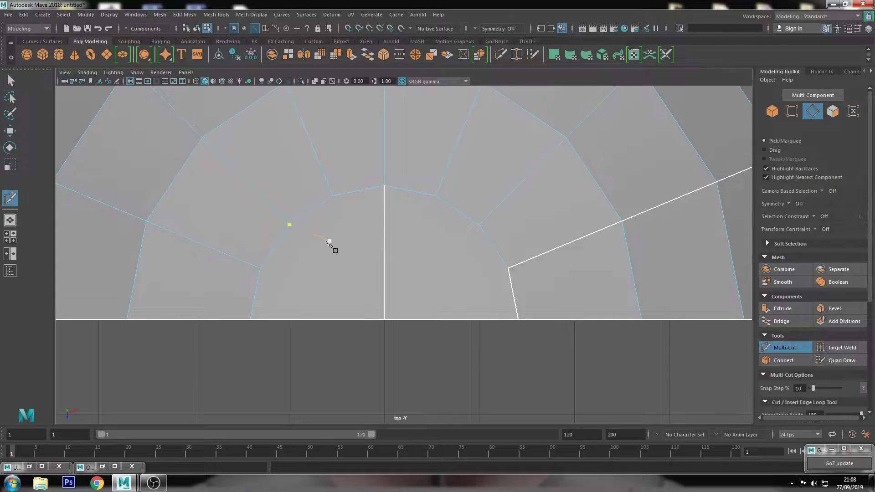
{"action": "left_click", "coordinate": [260, 268]}
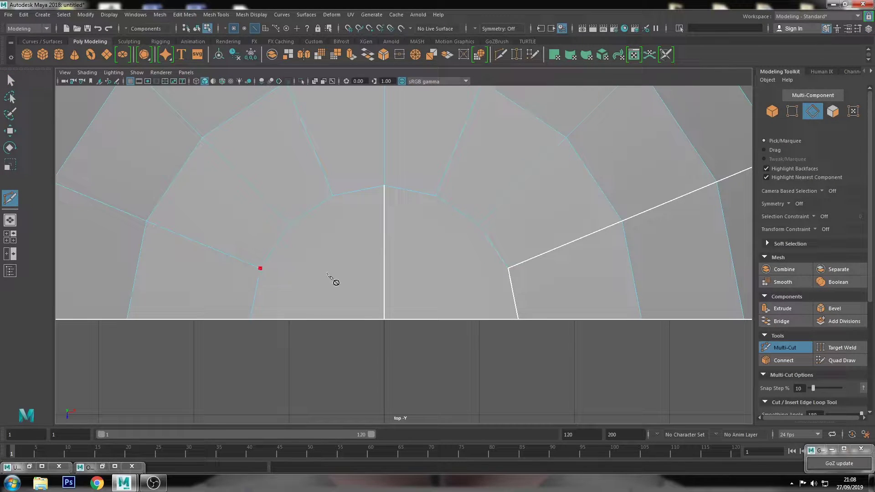
{"action": "left_click", "coordinate": [384, 286]}
{"action": "key", "text": "Return"}
Cut a second edge from the right side toward the centre, then show four views.
{"action": "left_click", "coordinate": [478, 225]}
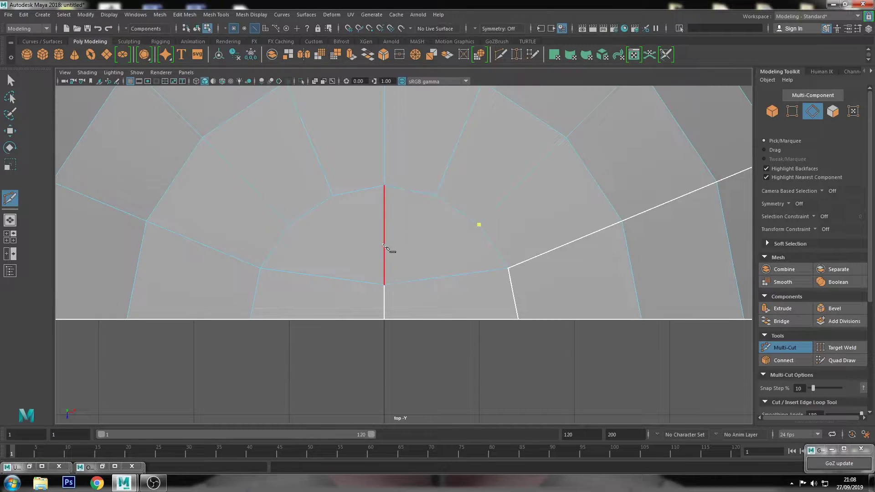
{"action": "left_click", "coordinate": [385, 244]}
{"action": "scroll", "coordinate": [309, 234], "scroll_direction": "down", "scroll_amount": 5}
{"action": "key", "text": "q"}
{"action": "key", "text": "space"}
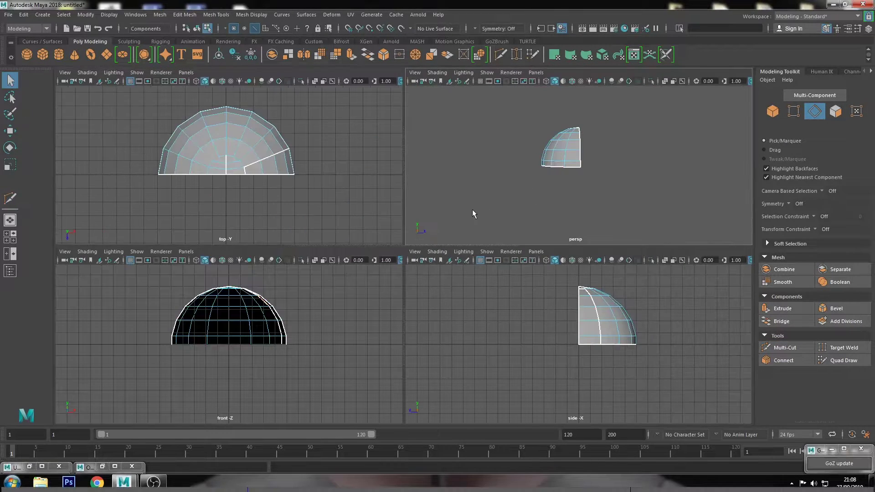
Maximise the perspective view and zoom in on the dome in object mode.
{"action": "key", "text": "space"}
{"action": "scroll", "coordinate": [427, 198], "scroll_direction": "up", "scroll_amount": 2}
{"action": "scroll", "coordinate": [415, 178], "scroll_direction": "up", "scroll_amount": 2}
{"action": "scroll", "coordinate": [403, 163], "scroll_direction": "up", "scroll_amount": 2}
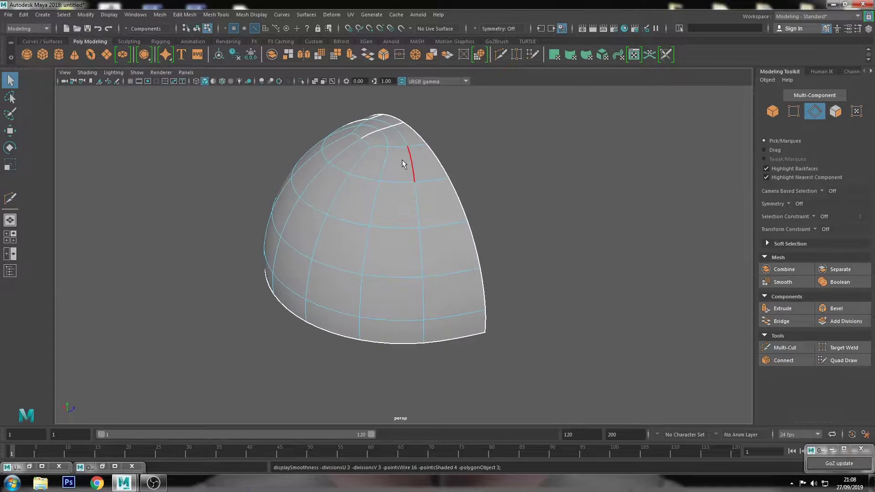
{"action": "key", "text": "F8"}
{"action": "scroll", "coordinate": [469, 239], "scroll_direction": "up", "scroll_amount": 3}
{"action": "mouse_move", "coordinate": [469, 239]}
{"action": "left_mouse_down", "text": "alt"}
{"action": "mouse_move", "coordinate": [474, 221]}
{"action": "mouse_move", "coordinate": [490, 230]}
{"action": "mouse_move", "coordinate": [428, 244]}
{"action": "left_mouse_up", "text": "alt"}
Select two seam edges near the dome's top, displayed as the low-poly cage.
{"action": "key", "text": "F10"}
{"action": "scroll", "coordinate": [429, 214], "scroll_direction": "up", "scroll_amount": 2}
{"action": "scroll", "coordinate": [410, 196], "scroll_direction": "up", "scroll_amount": 2}
{"action": "left_click", "coordinate": [367, 198]}
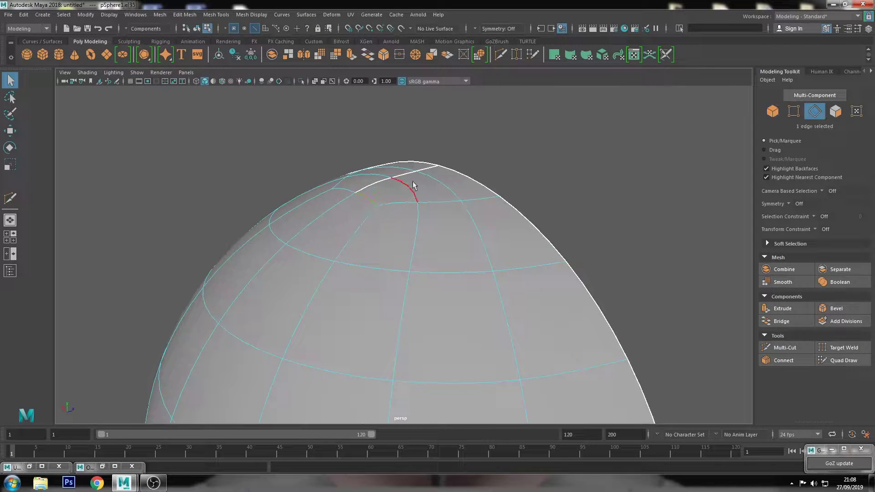
{"action": "key", "text": "1"}
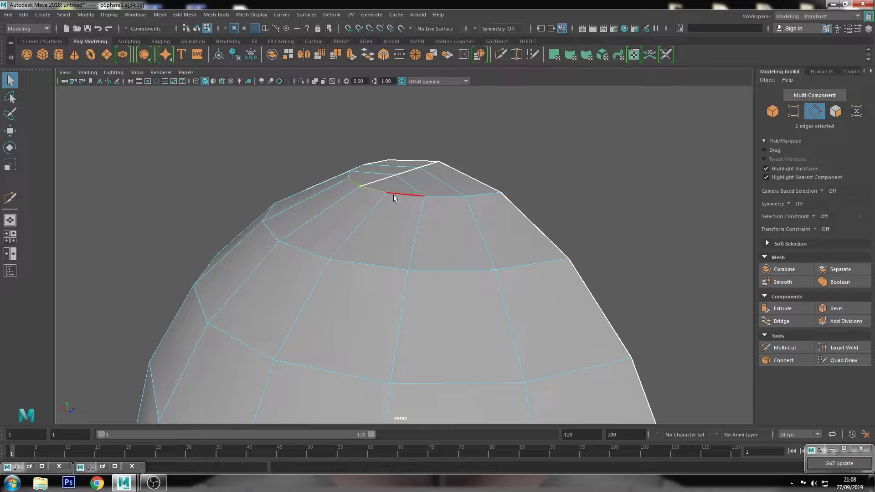
{"action": "left_click", "coordinate": [378, 182], "text": "shift"}
{"action": "mouse_move", "coordinate": [378, 183]}
{"action": "left_mouse_down", "text": "alt"}
{"action": "mouse_move", "coordinate": [409, 204]}
{"action": "mouse_move", "coordinate": [283, 132]}
{"action": "left_mouse_up", "text": "alt"}
Slide the selected seam edges down the dome with Slide Edge.
{"action": "left_click", "coordinate": [215, 15]}
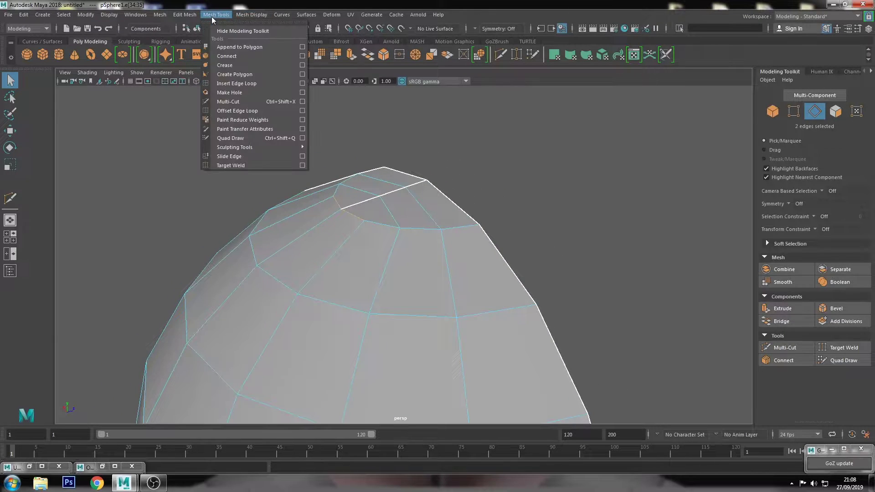
{"action": "left_click", "coordinate": [233, 160]}
{"action": "key", "text": "3"}
{"action": "middle_click_drag", "start_coordinate": [378, 218], "coordinate": [369, 219]}
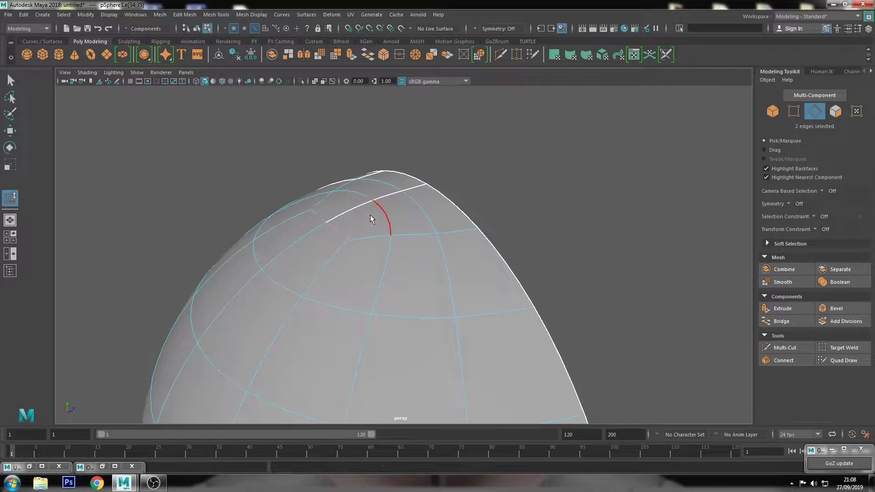
Enlarge the side view on the dome's top corner and undo the edge slide.
{"action": "key", "text": "space"}
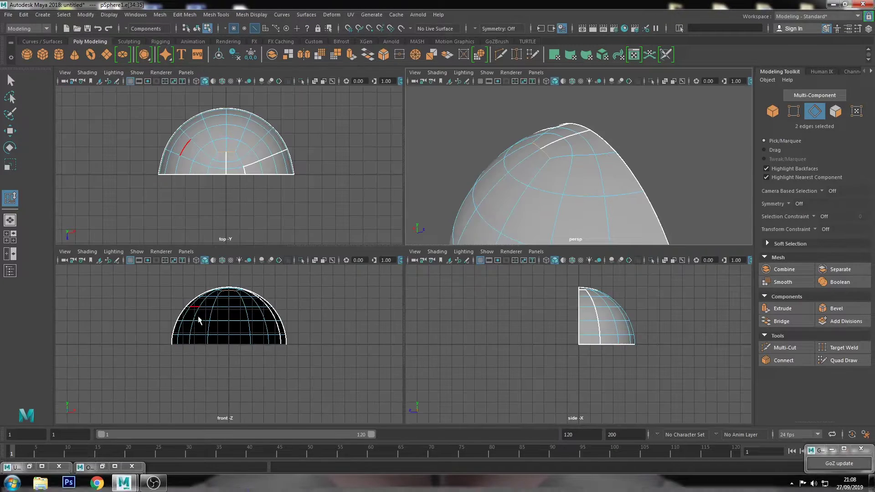
{"action": "key", "text": "space"}
{"action": "key", "text": "space"}
{"action": "key", "text": "space"}
{"action": "middle_click_drag", "start_coordinate": [489, 239], "coordinate": [467, 332], "text": "alt"}
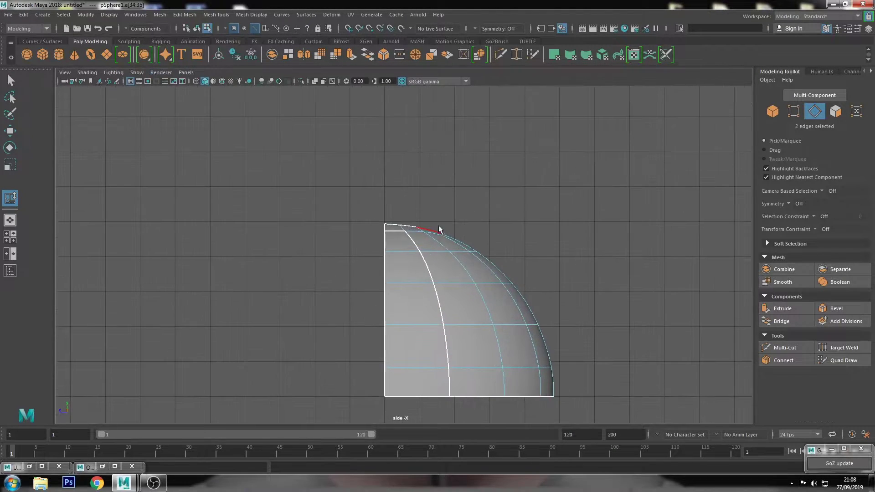
{"action": "scroll", "coordinate": [440, 228], "scroll_direction": "up", "scroll_amount": 5}
{"action": "key", "text": "ctrl+z"}
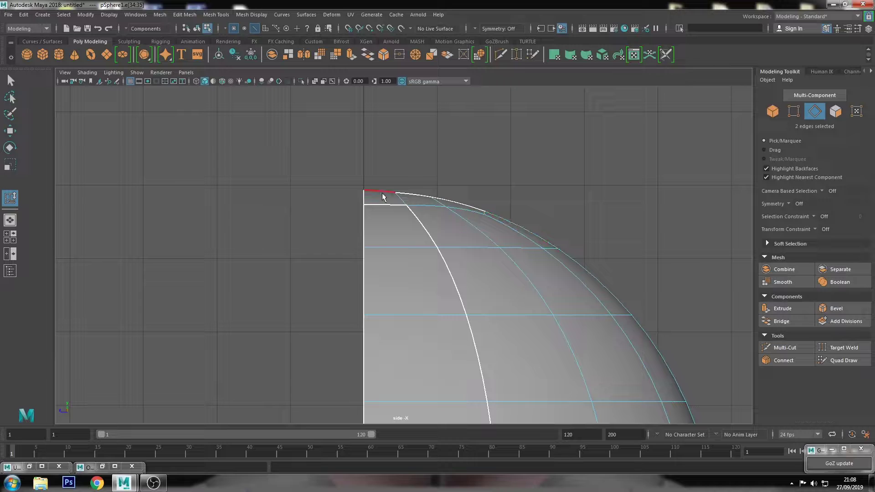
Select the two overlapping vertices at the dome's top corner in cage display.
{"action": "key", "text": "1"}
{"action": "scroll", "coordinate": [501, 164], "scroll_direction": "up", "scroll_amount": 2}
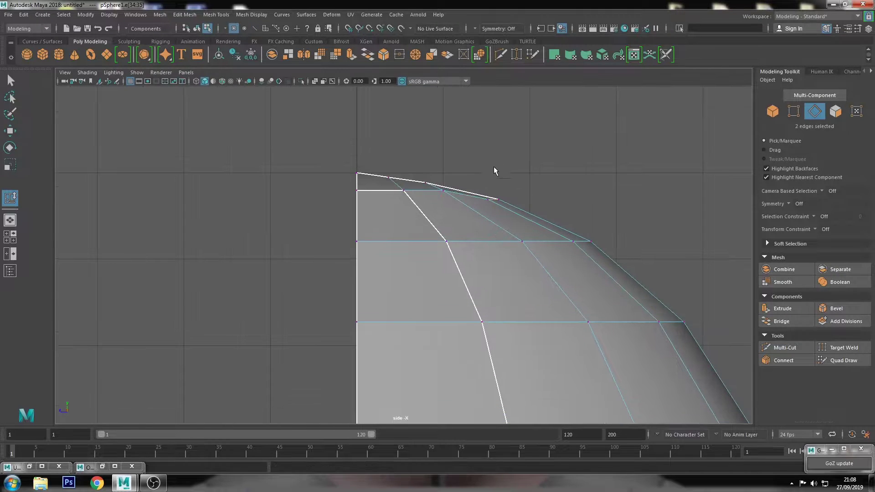
{"action": "right_click_drag", "start_coordinate": [494, 166], "coordinate": [458, 173]}
{"action": "scroll", "coordinate": [458, 178], "scroll_direction": "up", "scroll_amount": 1}
{"action": "left_click_drag", "start_coordinate": [458, 182], "coordinate": [438, 196]}
Nudge the left top-corner vertex along Y with the Move tool, then select the seam-corner pair.
{"action": "key", "text": "w"}
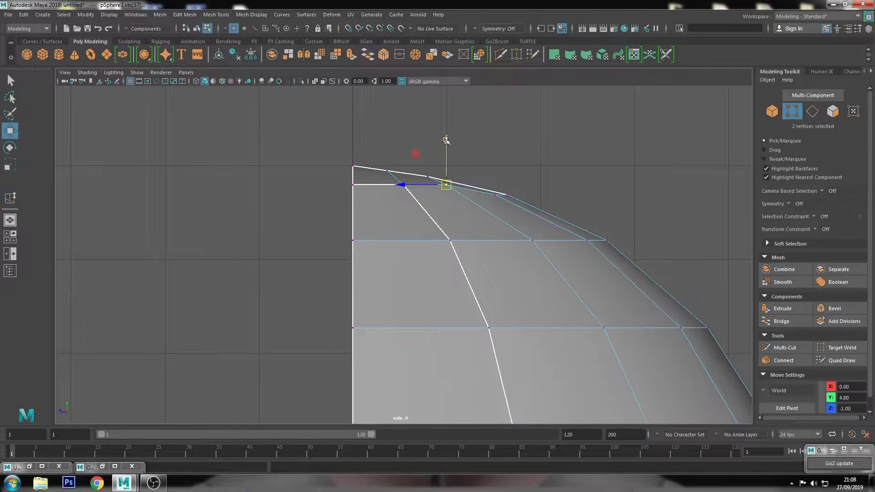
{"action": "left_click", "coordinate": [511, 194]}
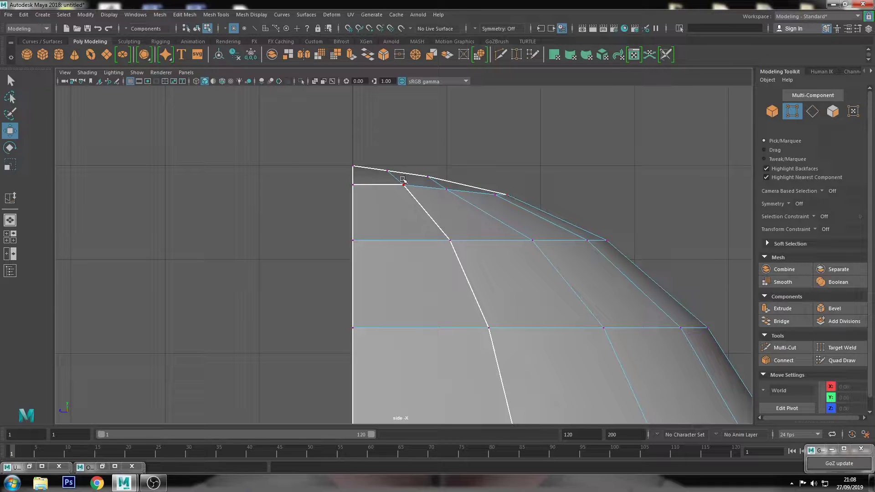
{"action": "left_click", "coordinate": [357, 187]}
{"action": "left_click_drag", "start_coordinate": [354, 145], "coordinate": [354, 142]}
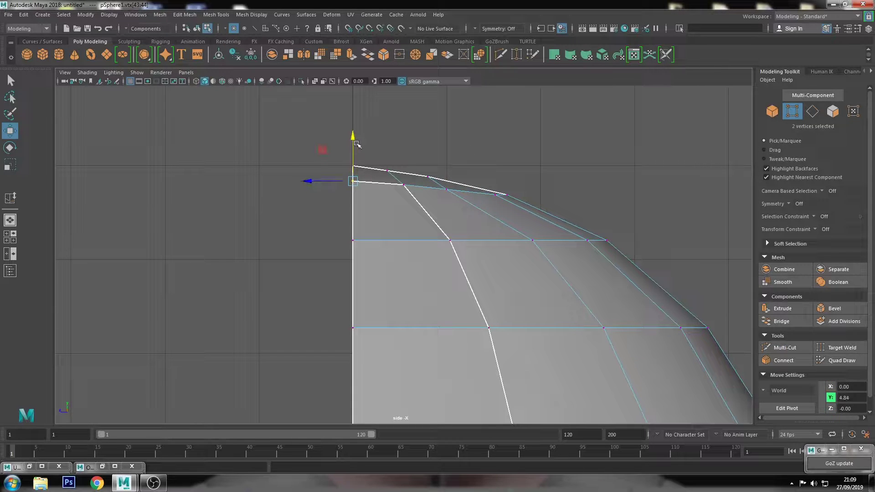
{"action": "left_click", "coordinate": [401, 185]}
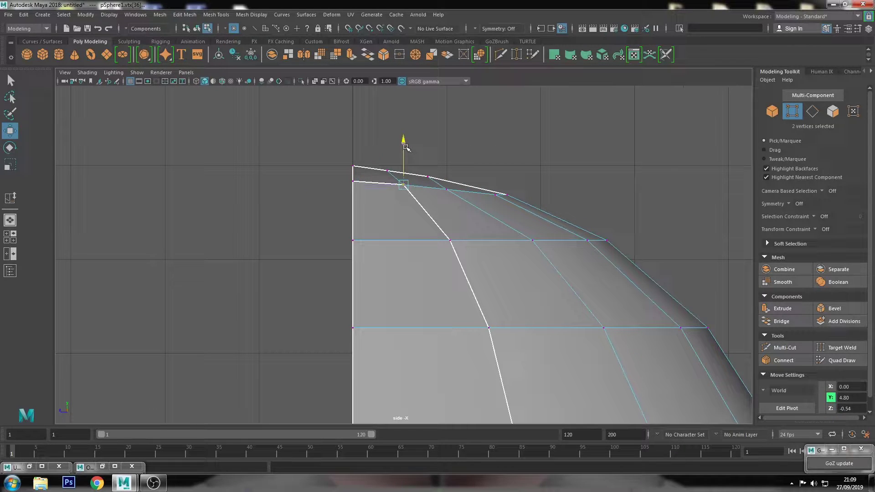
Deselect, restore smooth preview and object mode, and return to the perspective view.
{"action": "left_click", "coordinate": [483, 218]}
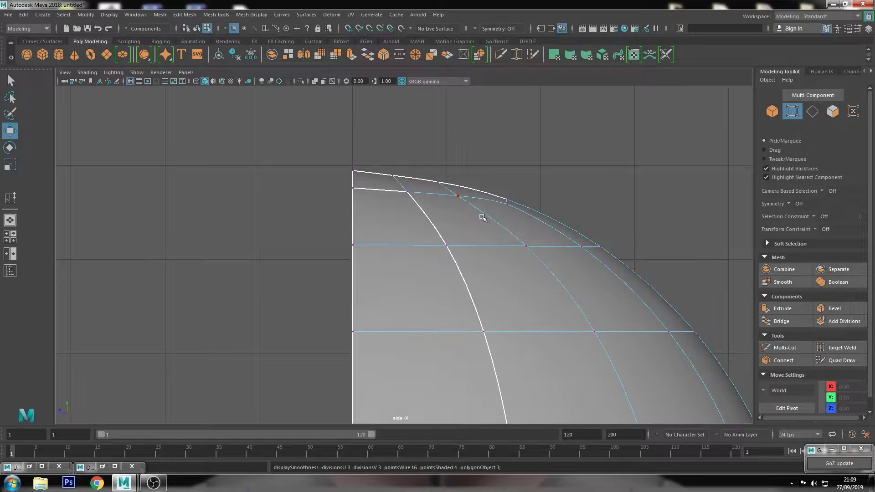
{"action": "key", "text": "F8"}
{"action": "key", "text": "q"}
{"action": "scroll", "coordinate": [509, 226], "scroll_direction": "down", "scroll_amount": 3}
{"action": "mouse_move", "coordinate": [594, 178]}
{"action": "left_mouse_down", "text": "alt"}
{"action": "mouse_move", "coordinate": [446, 219]}
{"action": "mouse_move", "coordinate": [501, 254]}
{"action": "mouse_move", "coordinate": [537, 231]}
{"action": "mouse_move", "coordinate": [513, 245]}
{"action": "mouse_move", "coordinate": [373, 250]}
{"action": "mouse_move", "coordinate": [437, 229]}
{"action": "mouse_move", "coordinate": [397, 227]}
{"action": "left_mouse_up", "text": "alt"}
Select the quarter-sphere, inspect its flat edge and open interior, then show the Mesh menu.
{"action": "scroll", "coordinate": [373, 250], "scroll_direction": "down", "scroll_amount": 3}
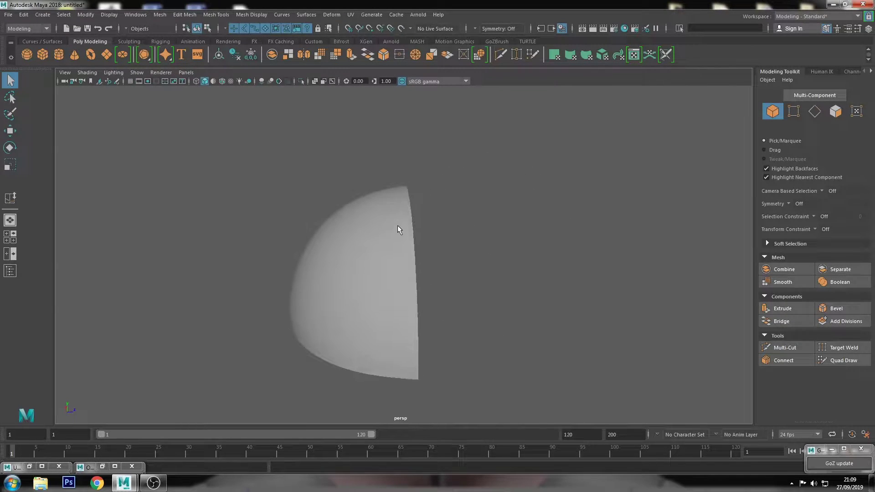
{"action": "mouse_move", "coordinate": [504, 228]}
{"action": "left_mouse_down", "text": "alt"}
{"action": "mouse_move", "coordinate": [508, 244]}
{"action": "mouse_move", "coordinate": [354, 226]}
{"action": "left_mouse_up", "text": "alt"}
{"action": "left_click", "coordinate": [354, 227]}
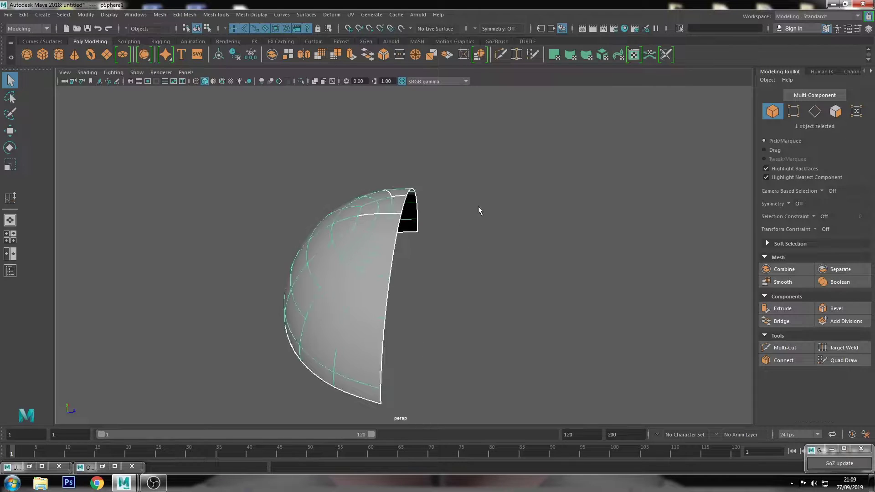
{"action": "mouse_move", "coordinate": [479, 211]}
{"action": "left_mouse_down", "text": "alt"}
{"action": "mouse_move", "coordinate": [430, 244]}
{"action": "mouse_move", "coordinate": [369, 249]}
{"action": "left_mouse_up", "text": "alt"}
{"action": "scroll", "coordinate": [369, 249], "scroll_direction": "up", "scroll_amount": 3}
{"action": "mouse_move", "coordinate": [426, 250]}
{"action": "left_mouse_down", "text": "alt"}
{"action": "mouse_move", "coordinate": [467, 238]}
{"action": "mouse_move", "coordinate": [480, 221]}
{"action": "mouse_move", "coordinate": [427, 215]}
{"action": "left_mouse_up", "text": "alt"}
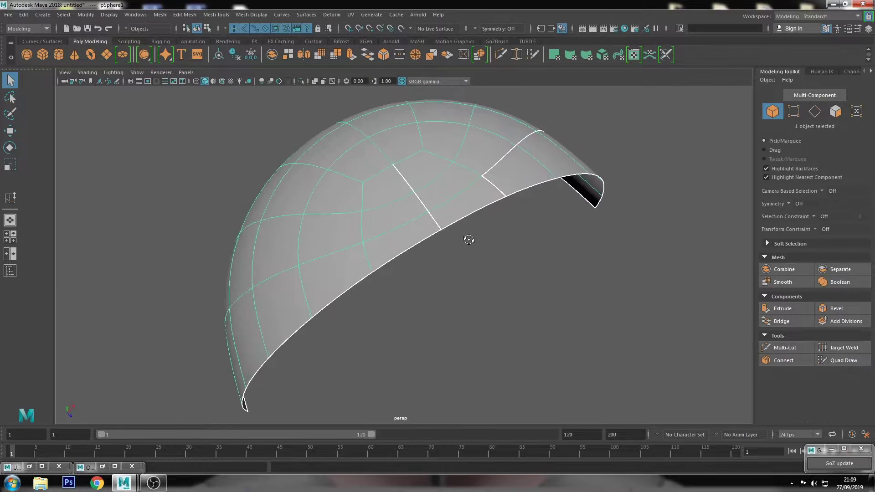
{"action": "scroll", "coordinate": [428, 214], "scroll_direction": "down", "scroll_amount": 3}
{"action": "left_click_drag", "start_coordinate": [484, 219], "coordinate": [486, 279], "text": "alt"}
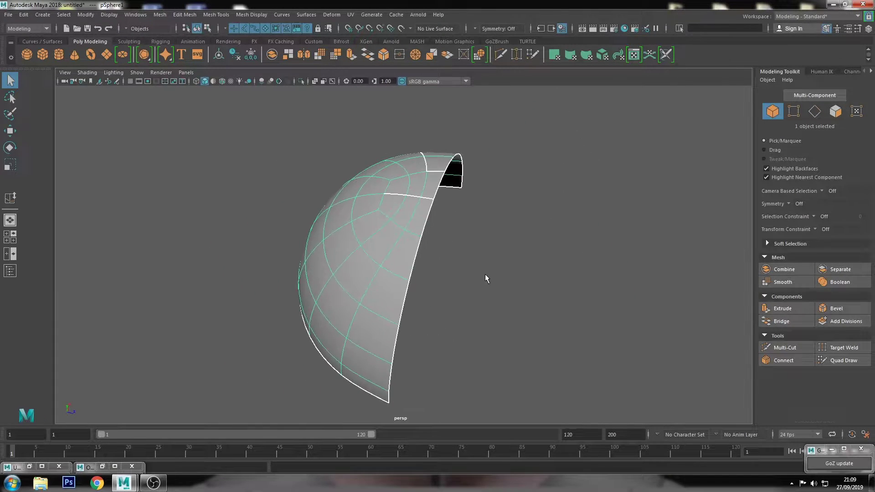
{"action": "left_click", "coordinate": [160, 15]}
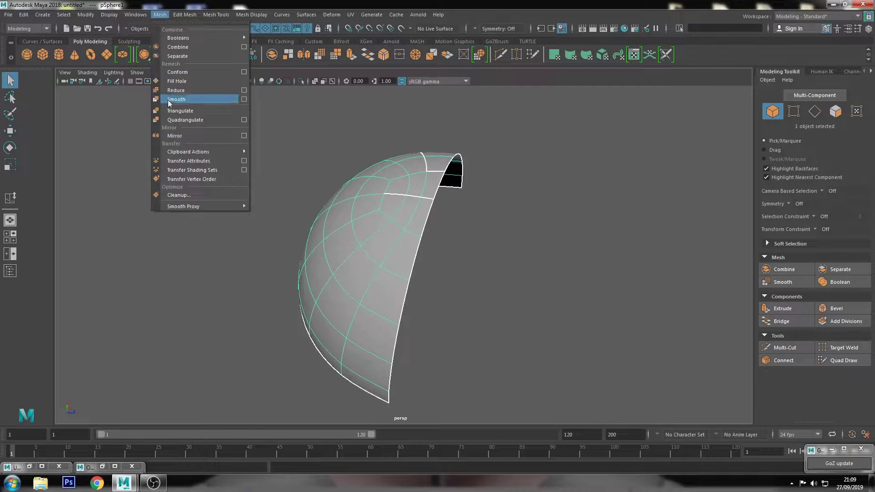
Mirror the piece into a dome with Merge Threshold 0.001.
{"action": "left_click", "coordinate": [176, 134]}
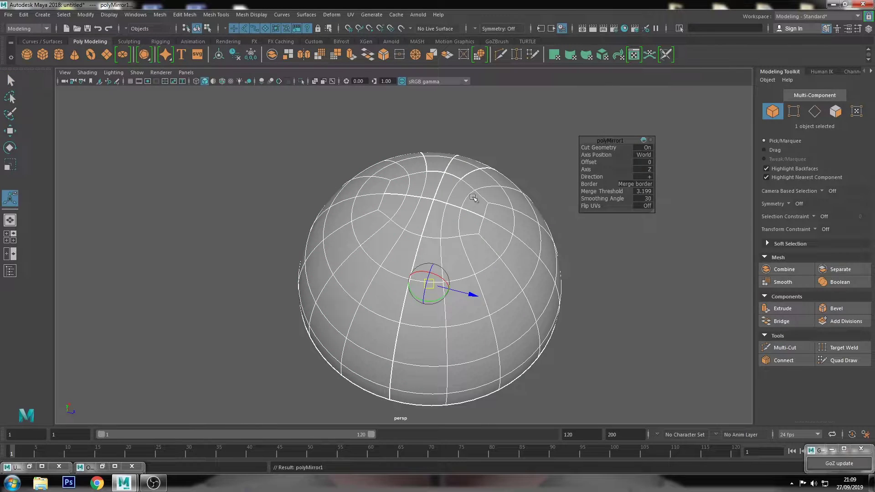
{"action": "left_click", "coordinate": [644, 191]}
{"action": "type", "text": "0.001"}
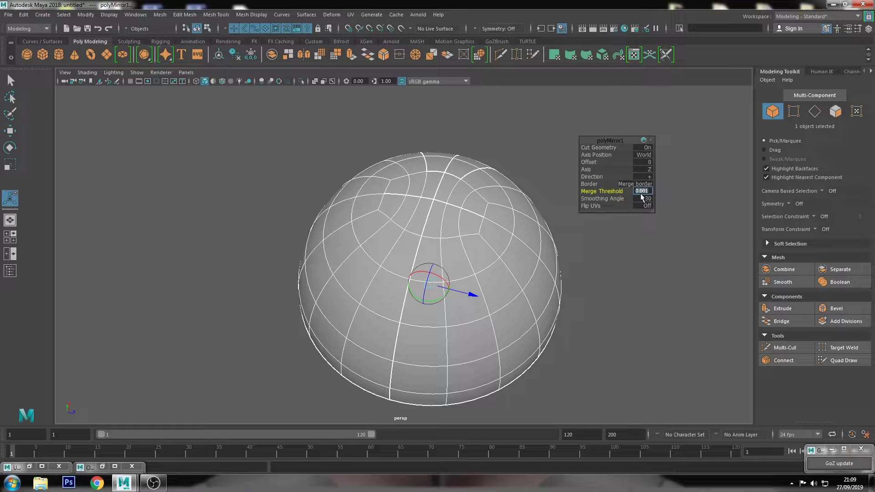
{"action": "left_click", "coordinate": [651, 280]}
Mirror the dome along Y in the negative direction to form a full sphere.
{"action": "left_click_drag", "start_coordinate": [532, 196], "coordinate": [566, 176], "text": "alt"}
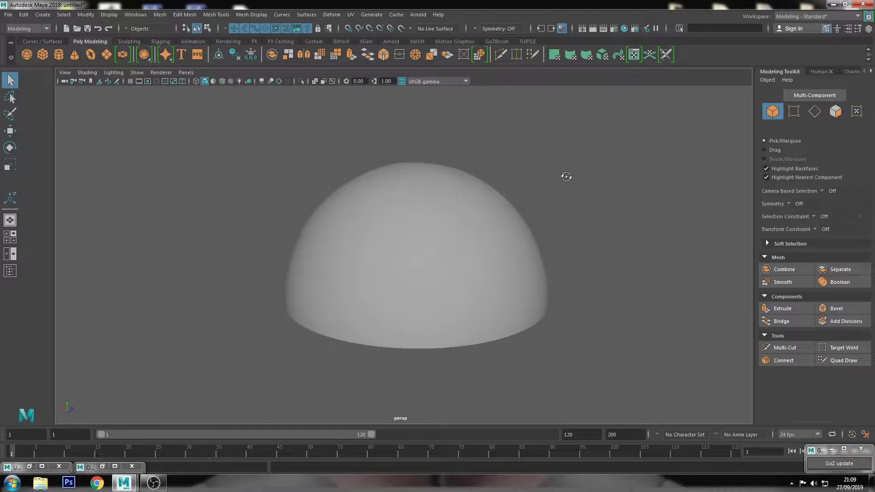
{"action": "left_click", "coordinate": [449, 215]}
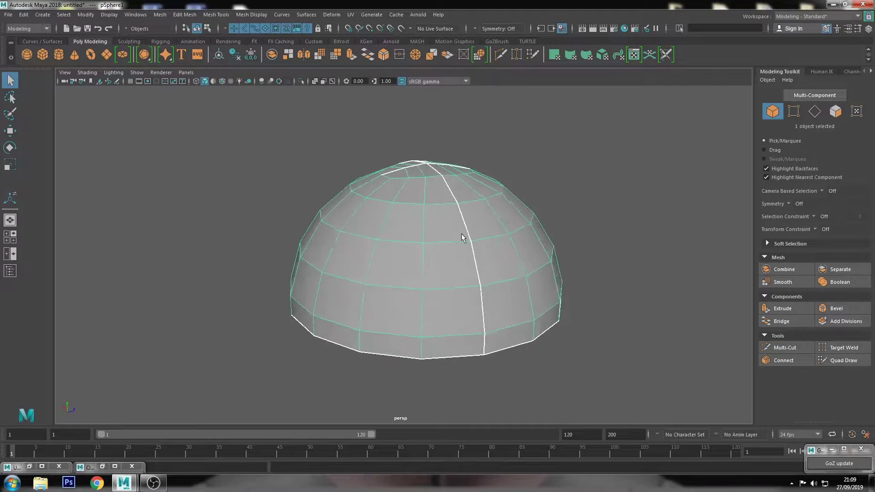
{"action": "mouse_move", "coordinate": [462, 237]}
{"action": "left_mouse_down", "text": "alt"}
{"action": "mouse_move", "coordinate": [438, 232]}
{"action": "mouse_move", "coordinate": [446, 230]}
{"action": "left_mouse_up", "text": "alt"}
{"action": "left_click", "coordinate": [154, 15]}
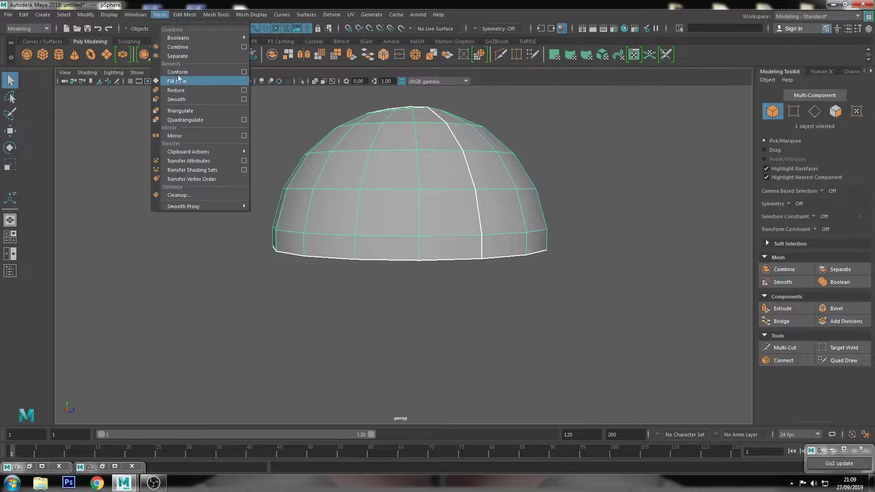
{"action": "left_click", "coordinate": [173, 136]}
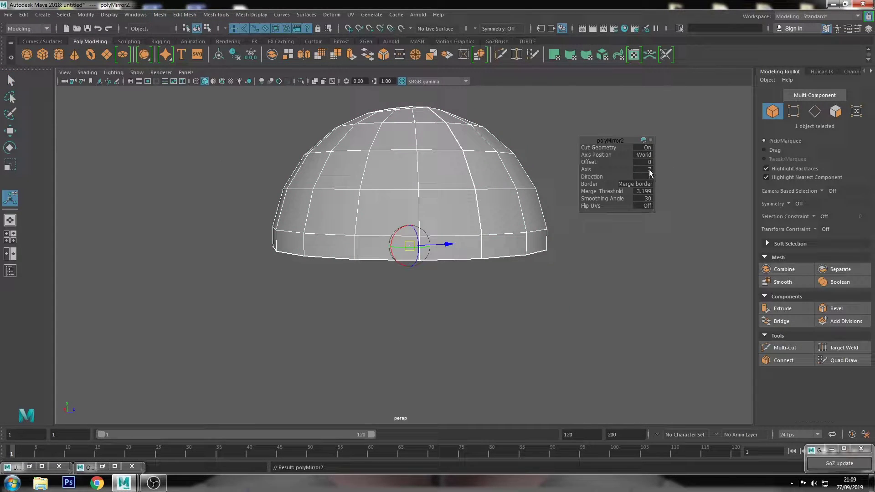
{"action": "left_click", "coordinate": [649, 168]}
{"action": "left_click", "coordinate": [663, 183]}
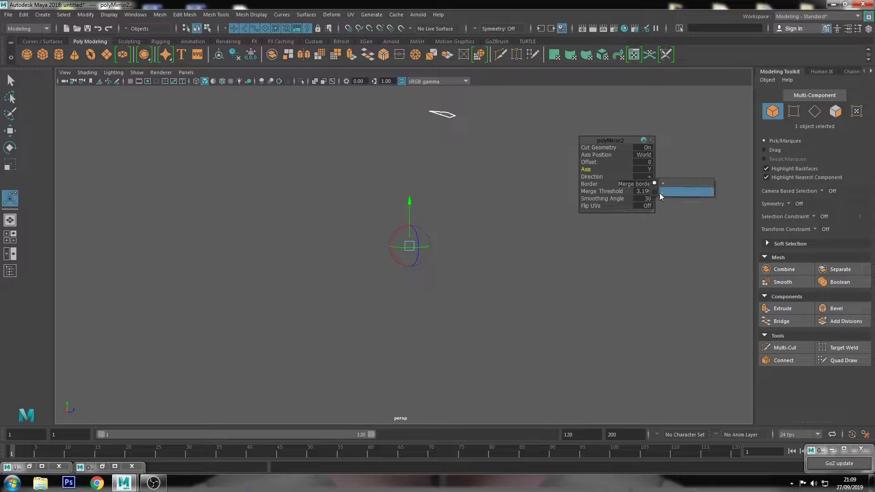
{"action": "left_click", "coordinate": [662, 192]}
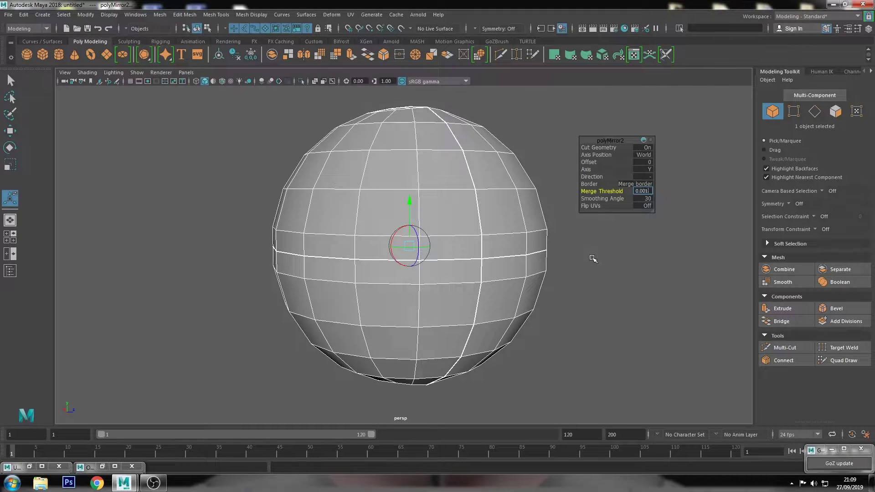
{"action": "left_click", "coordinate": [604, 277]}
{"action": "right_click_drag", "start_coordinate": [477, 256], "coordinate": [455, 257]}
Select and delete the equator edge loop, then undo that deletion.
{"action": "double_click", "coordinate": [474, 259]}
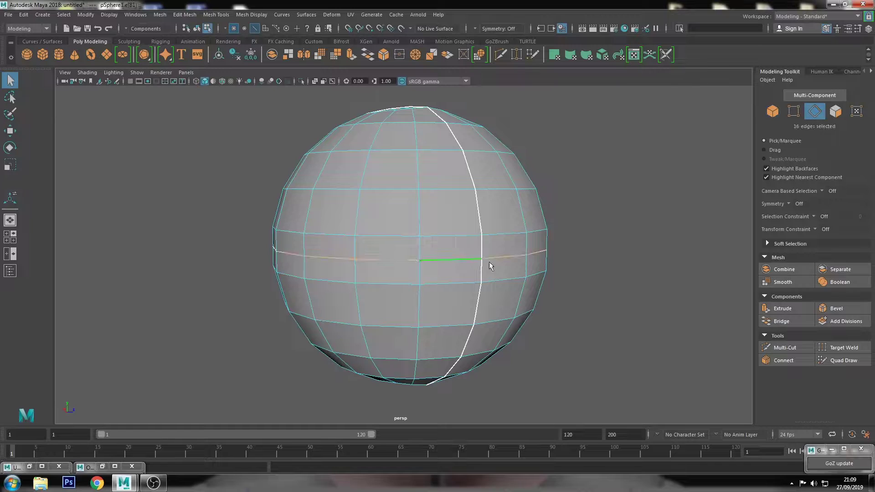
{"action": "left_click", "coordinate": [660, 265]}
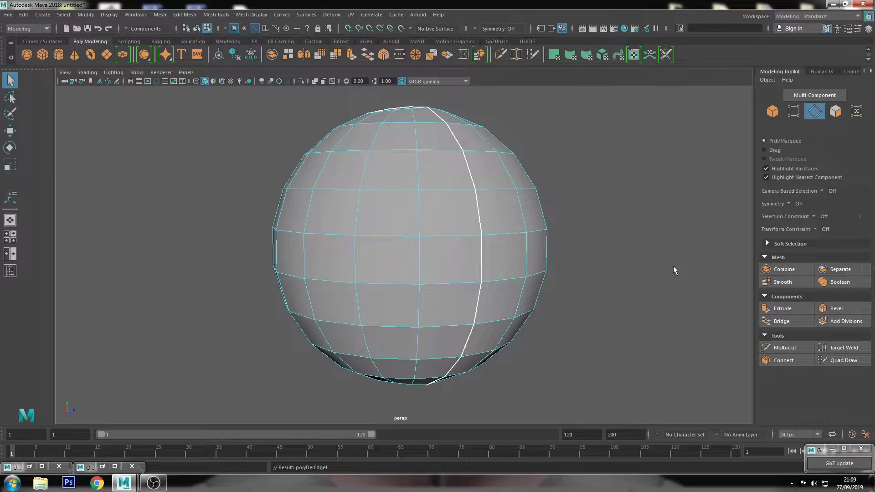
{"action": "key", "text": "3"}
{"action": "right_click", "coordinate": [474, 235]}
{"action": "left_click", "coordinate": [518, 207]}
{"action": "left_click", "coordinate": [469, 180]}
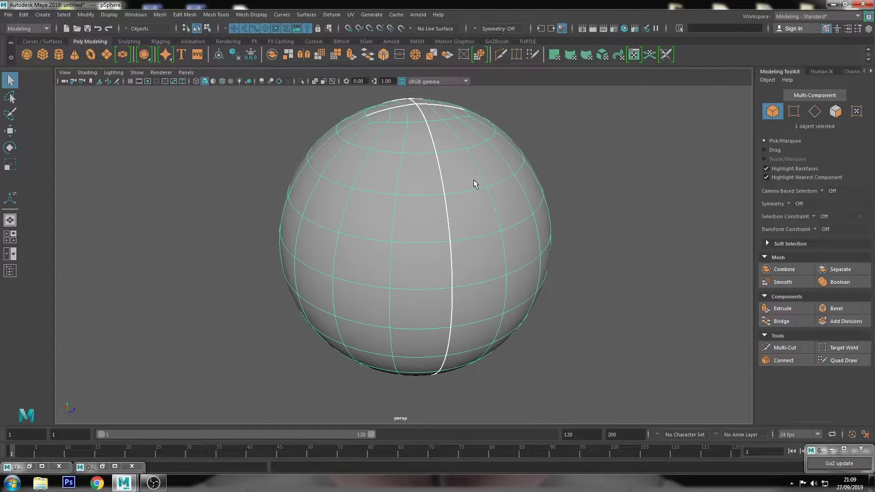
{"action": "key", "text": "ctrl+z"}
{"action": "key", "text": "ctrl+z"}
{"action": "key", "text": "ctrl+z"}
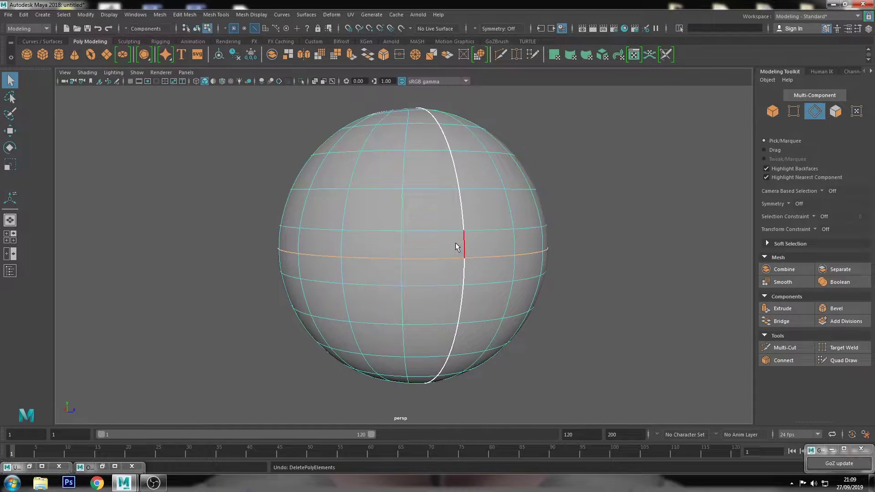
{"action": "key", "text": "ctrl+z"}
Convert the equator loop to faces, delete that band and the lower hemisphere faces.
{"action": "key", "text": "F11"}
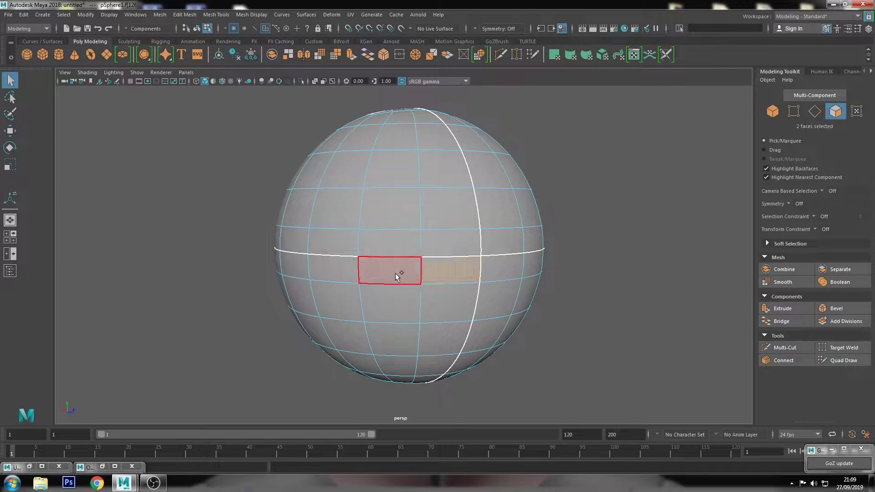
{"action": "key", "text": "Delete"}
{"action": "double_click", "coordinate": [434, 300]}
{"action": "key", "text": "Delete"}
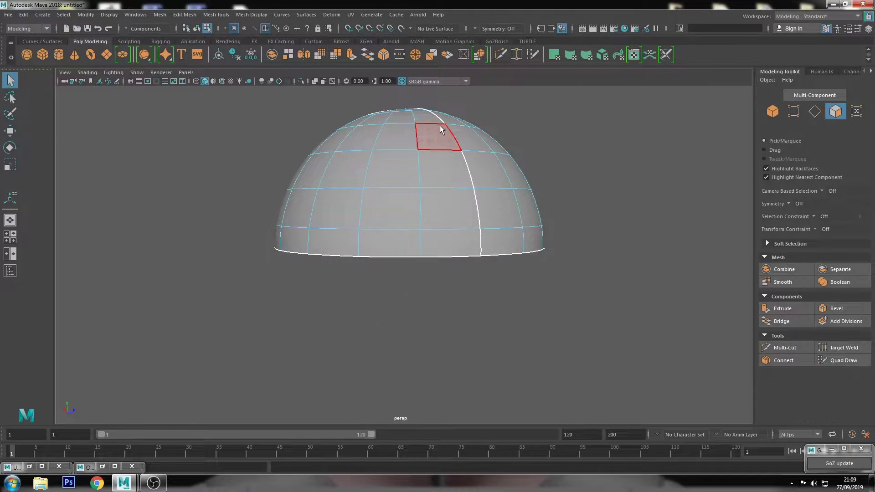
{"action": "right_click_drag", "start_coordinate": [438, 139], "coordinate": [520, 99]}
Enlarge and zoom the front view, entering Vertex mode with smooth preview.
{"action": "key", "text": "space"}
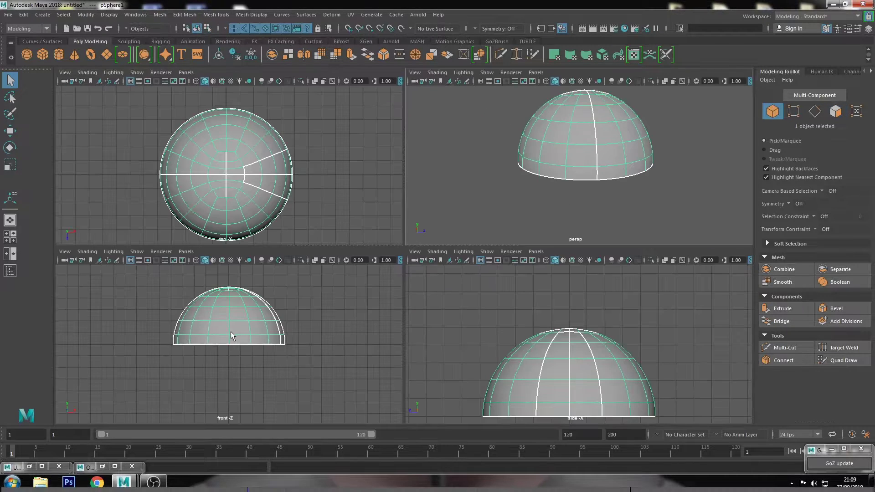
{"action": "key", "text": "space"}
{"action": "key", "text": "space"}
{"action": "key", "text": "space"}
{"action": "key", "text": "space"}
{"action": "scroll", "coordinate": [480, 250], "scroll_direction": "up", "scroll_amount": 5}
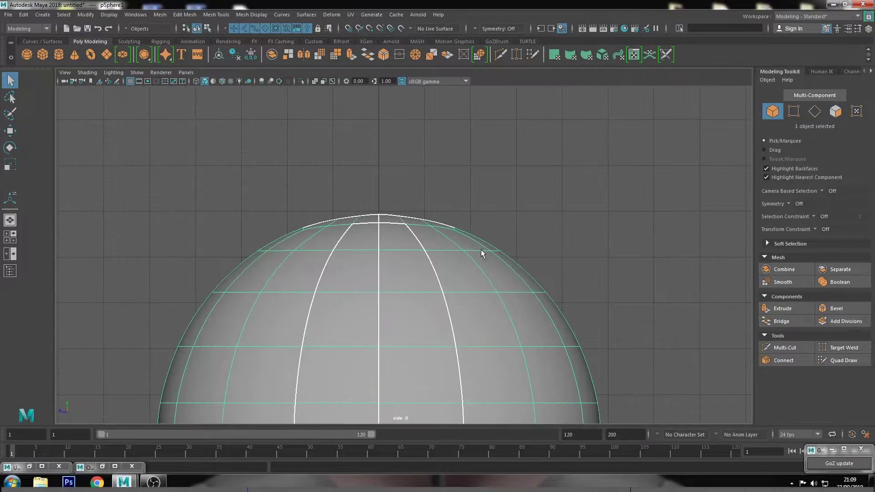
{"action": "scroll", "coordinate": [360, 193], "scroll_direction": "up", "scroll_amount": 3}
{"action": "key", "text": "F9"}
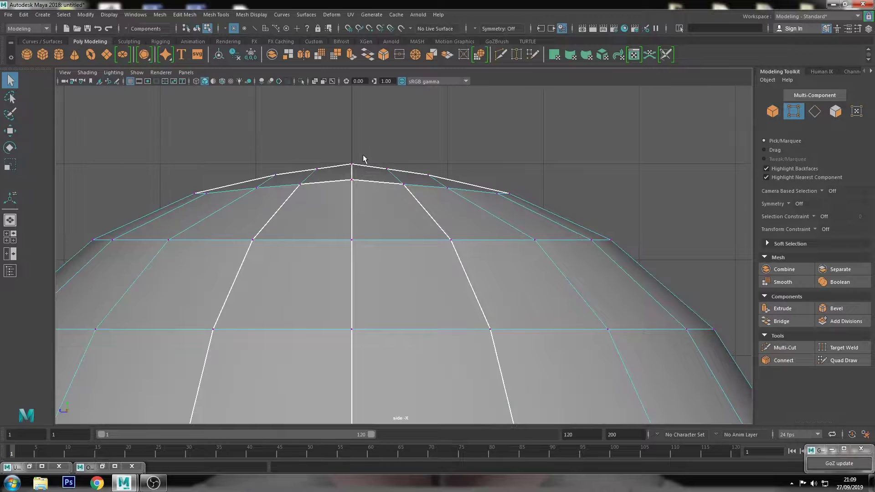
{"action": "key", "text": "3"}
Move the three top dome vertices down slightly, checking cage and smooth previews.
{"action": "left_click_drag", "start_coordinate": [359, 151], "coordinate": [344, 187]}
{"action": "key", "text": "w"}
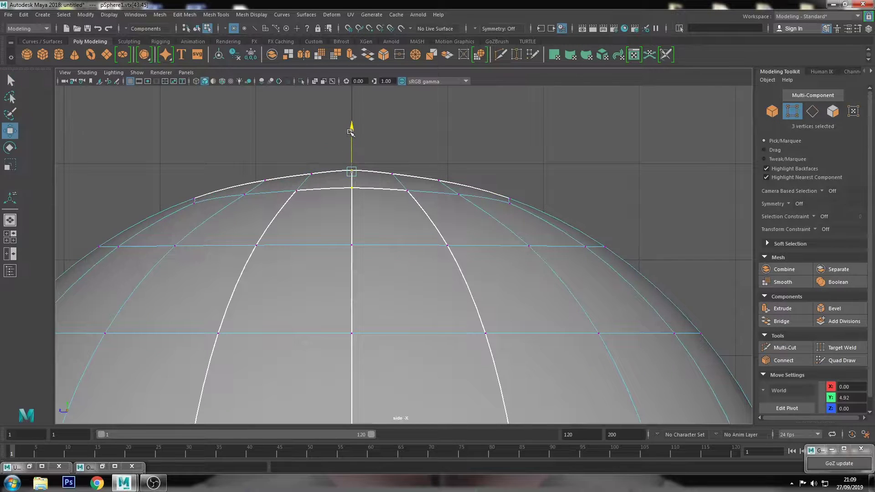
{"action": "left_click_drag", "start_coordinate": [350, 133], "coordinate": [349, 134]}
{"action": "left_click", "coordinate": [350, 134]}
{"action": "key", "text": "1"}
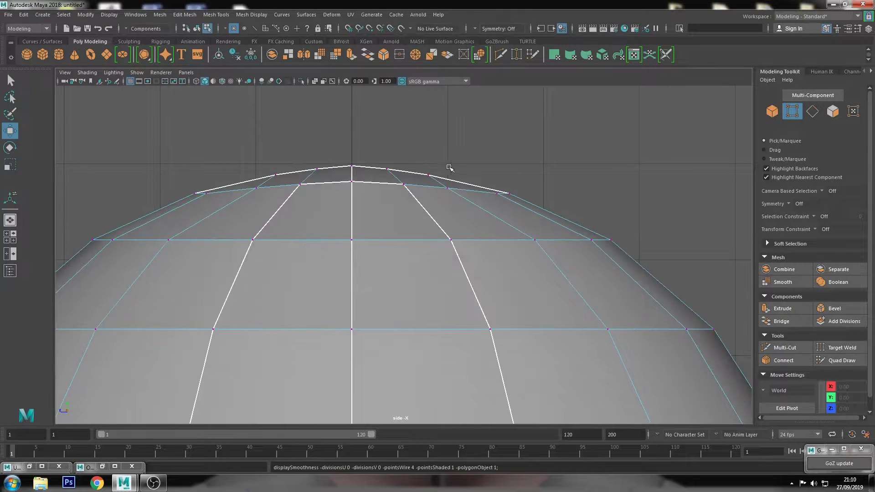
{"action": "key", "text": "3"}
Return to Object mode and the perspective view of the dome.
{"action": "right_click_drag", "start_coordinate": [365, 190], "coordinate": [491, 98]}
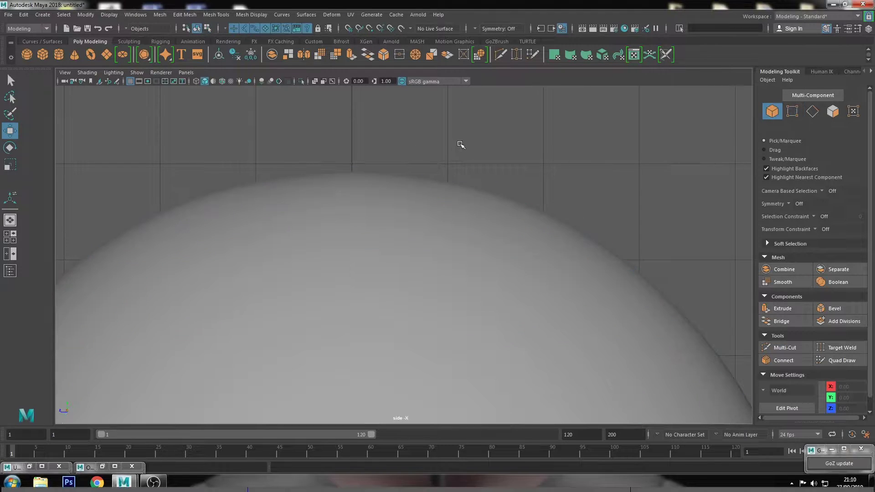
{"action": "scroll", "coordinate": [453, 211], "scroll_direction": "down", "scroll_amount": 3}
{"action": "scroll", "coordinate": [448, 219], "scroll_direction": "up", "scroll_amount": 2}
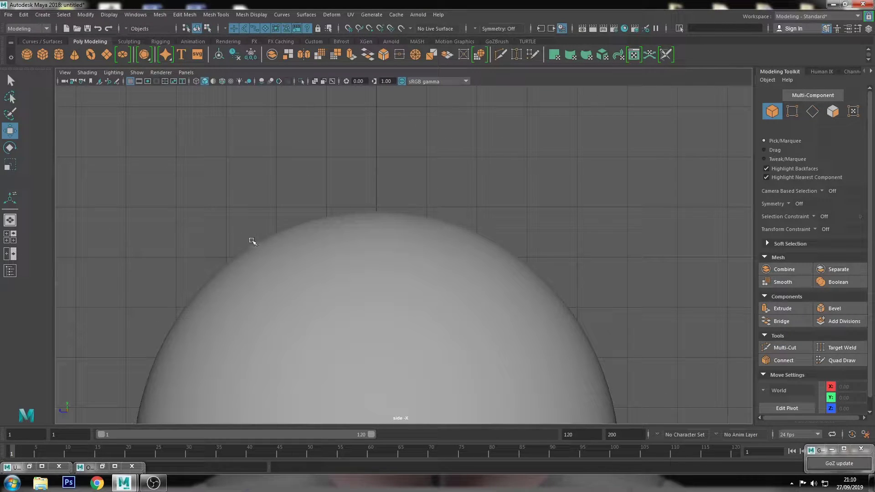
{"action": "key", "text": "space"}
{"action": "key", "text": "space"}
{"action": "mouse_move", "coordinate": [513, 183]}
{"action": "left_mouse_down", "text": "alt"}
{"action": "mouse_move", "coordinate": [530, 217]}
{"action": "mouse_move", "coordinate": [578, 187]}
{"action": "mouse_move", "coordinate": [558, 179]}
{"action": "mouse_move", "coordinate": [468, 186]}
{"action": "left_mouse_up", "text": "alt"}
Mirror the dome across Y in the negative direction to form a full sphere.
{"action": "middle_click_drag", "start_coordinate": [469, 186], "coordinate": [464, 216], "text": "alt"}
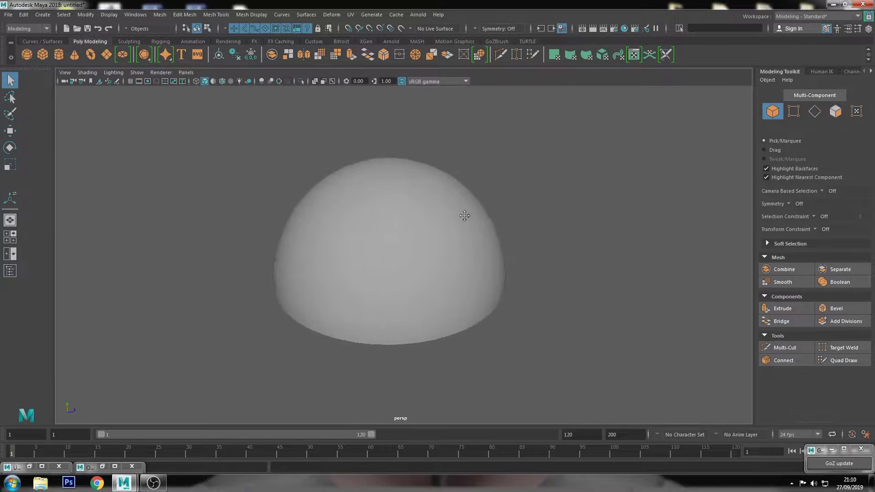
{"action": "right_click_drag", "start_coordinate": [464, 216], "coordinate": [532, 217], "text": "alt"}
{"action": "left_click", "coordinate": [418, 214]}
{"action": "left_click", "coordinate": [175, 15]}
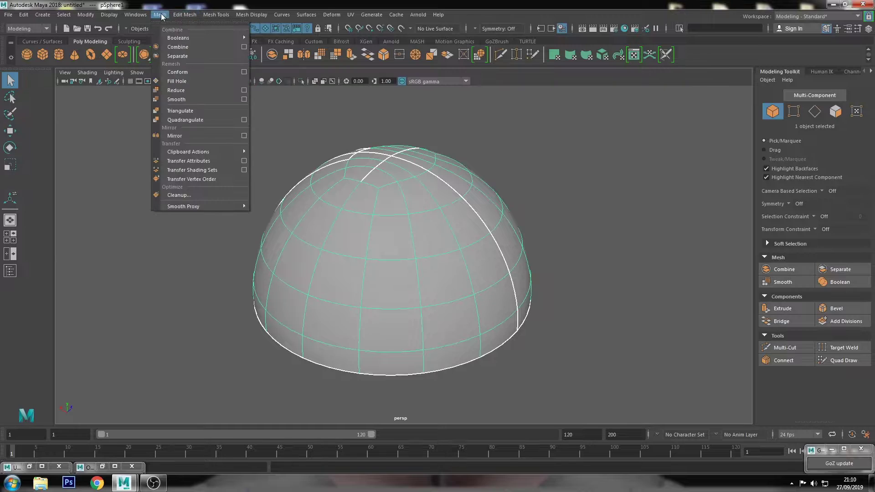
{"action": "left_click", "coordinate": [191, 136]}
{"action": "left_click", "coordinate": [649, 168]}
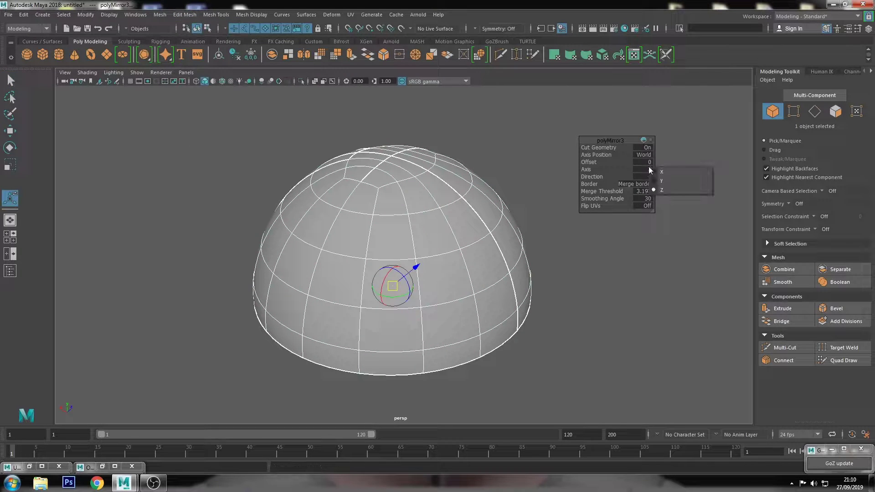
{"action": "left_click", "coordinate": [664, 181]}
{"action": "left_click", "coordinate": [663, 192]}
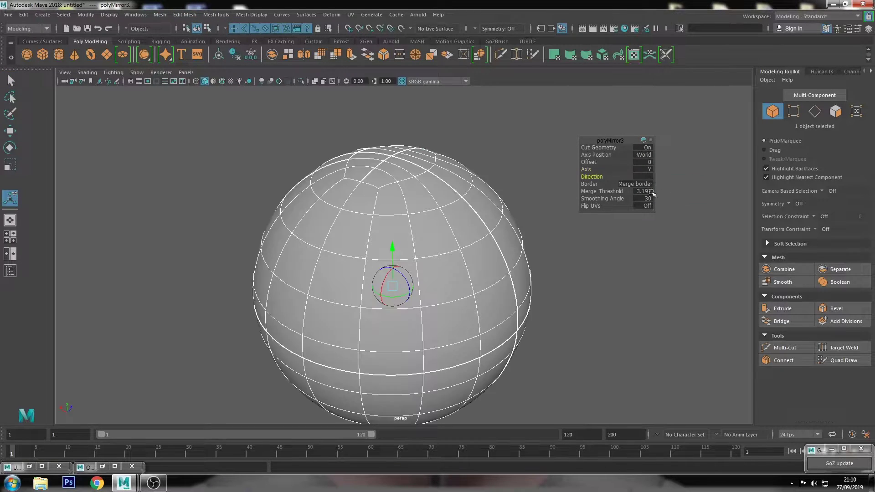
{"action": "type", "text": "0.001"}
Select and delete the edge loop at the sphere's equator.
{"action": "left_click", "coordinate": [577, 291]}
{"action": "scroll", "coordinate": [469, 244], "scroll_direction": "down", "scroll_amount": 2}
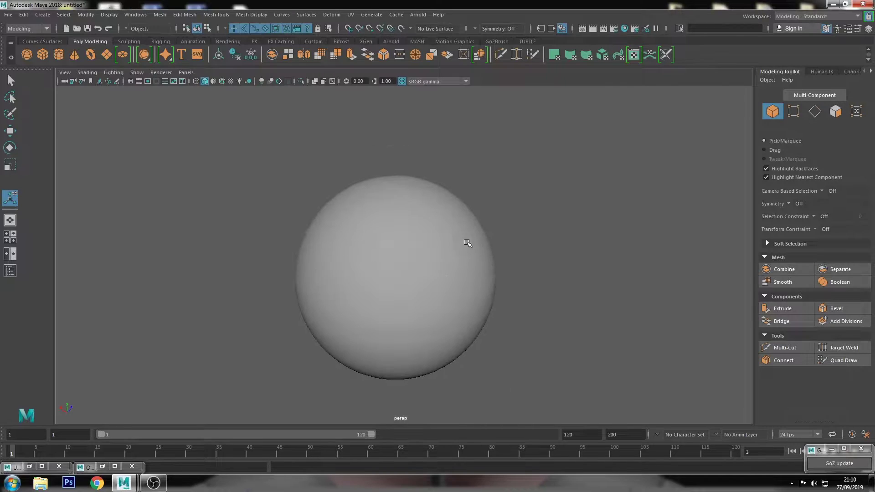
{"action": "left_click", "coordinate": [428, 290]}
{"action": "right_click_drag", "start_coordinate": [429, 309], "coordinate": [436, 269]}
{"action": "double_click", "coordinate": [436, 267]}
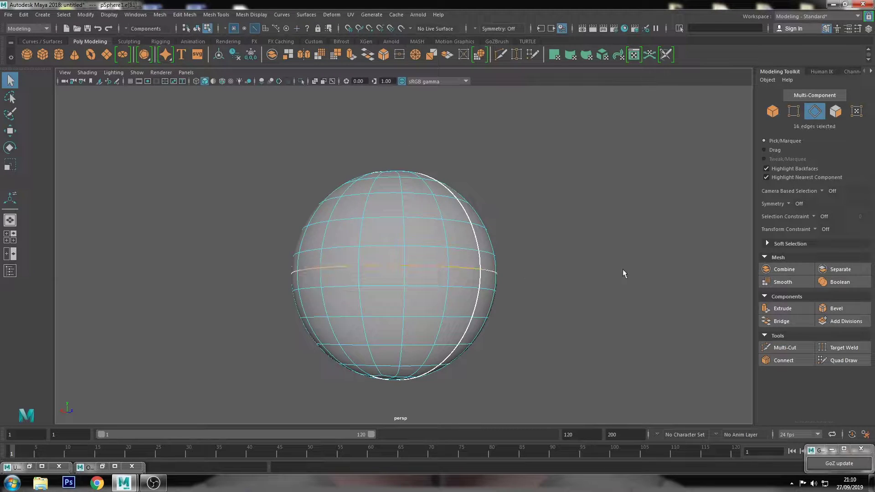
{"action": "key", "text": "Delete"}
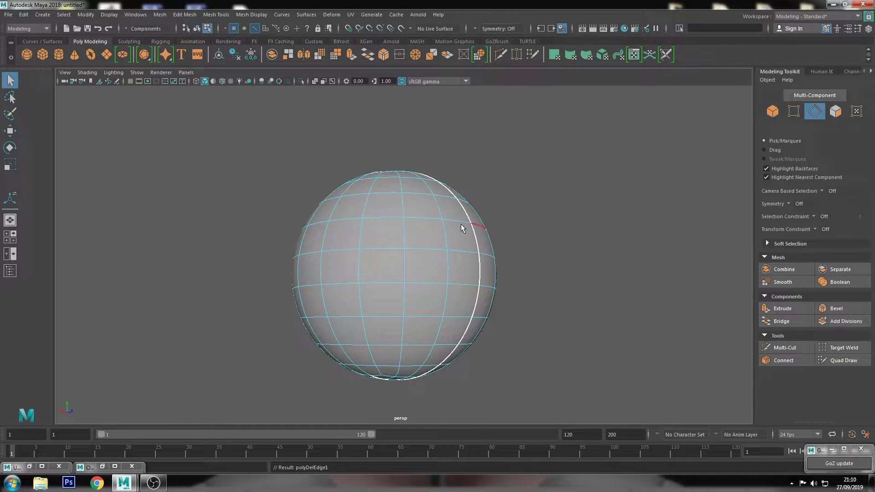
Reselect the sphere and display its low-poly base mesh.
{"action": "left_click", "coordinate": [528, 235]}
{"action": "left_click_drag", "start_coordinate": [527, 235], "coordinate": [554, 198], "text": "alt"}
{"action": "left_click", "coordinate": [399, 212]}
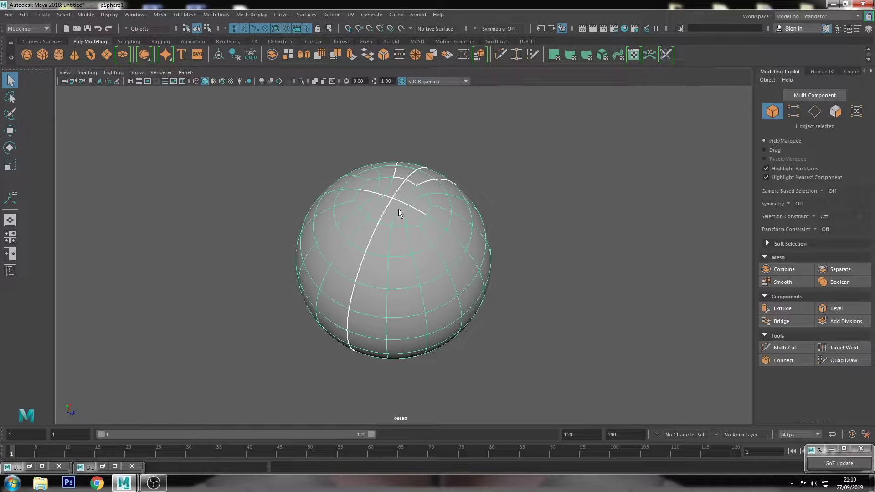
{"action": "key", "text": "1"}
{"action": "left_click", "coordinate": [552, 174]}
{"action": "left_click", "coordinate": [396, 228]}
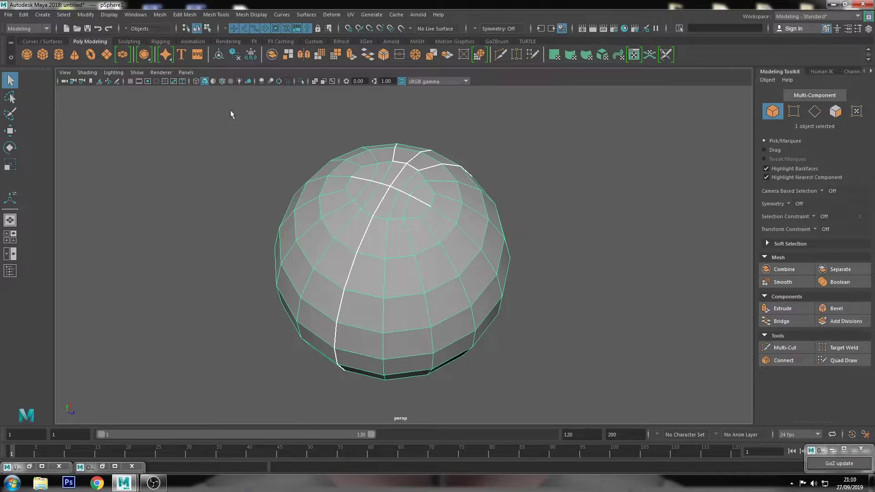
{"action": "left_click", "coordinate": [160, 14]}
Smooth the sphere with Divisions set to 1.
{"action": "left_click", "coordinate": [186, 100]}
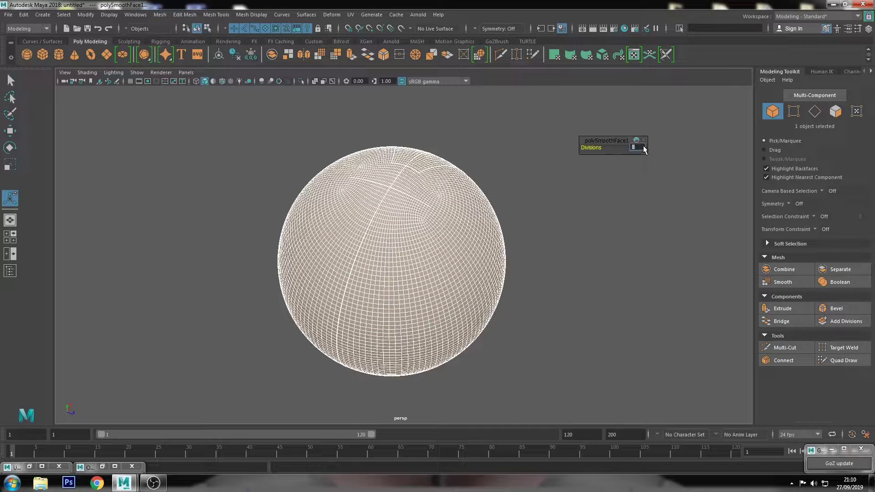
{"action": "type", "text": "1"}
{"action": "key", "text": "Return"}
Switch to the Select tool, frame the sphere and select it again.
{"action": "left_click", "coordinate": [624, 186]}
{"action": "left_click", "coordinate": [474, 228]}
{"action": "left_click", "coordinate": [495, 138]}
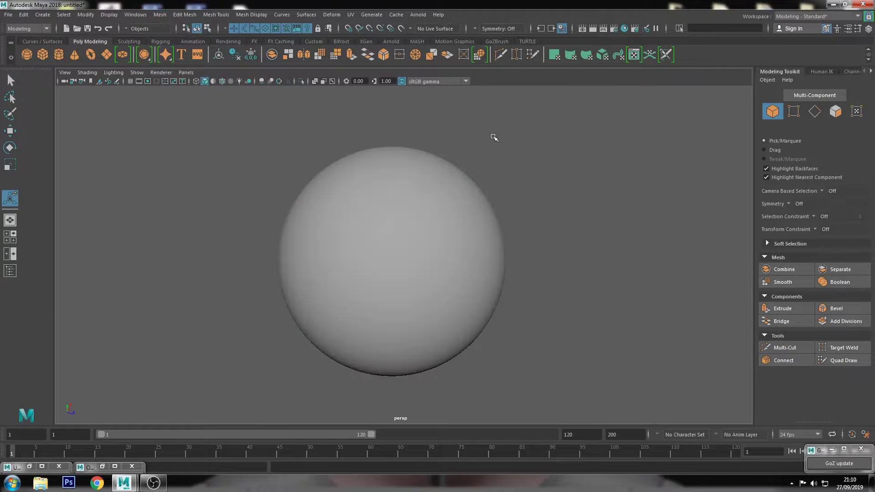
{"action": "key", "text": "q"}
{"action": "mouse_move", "coordinate": [493, 161]}
{"action": "right_mouse_down", "text": "alt"}
{"action": "mouse_move", "coordinate": [522, 180]}
{"action": "mouse_move", "coordinate": [473, 185]}
{"action": "right_mouse_up", "text": "alt"}
{"action": "mouse_move", "coordinate": [473, 186]}
{"action": "left_mouse_down", "text": "alt"}
{"action": "mouse_move", "coordinate": [477, 232]}
{"action": "mouse_move", "coordinate": [453, 176]}
{"action": "mouse_move", "coordinate": [416, 129]}
{"action": "mouse_move", "coordinate": [412, 98]}
{"action": "mouse_move", "coordinate": [422, 214]}
{"action": "left_mouse_up", "text": "alt"}
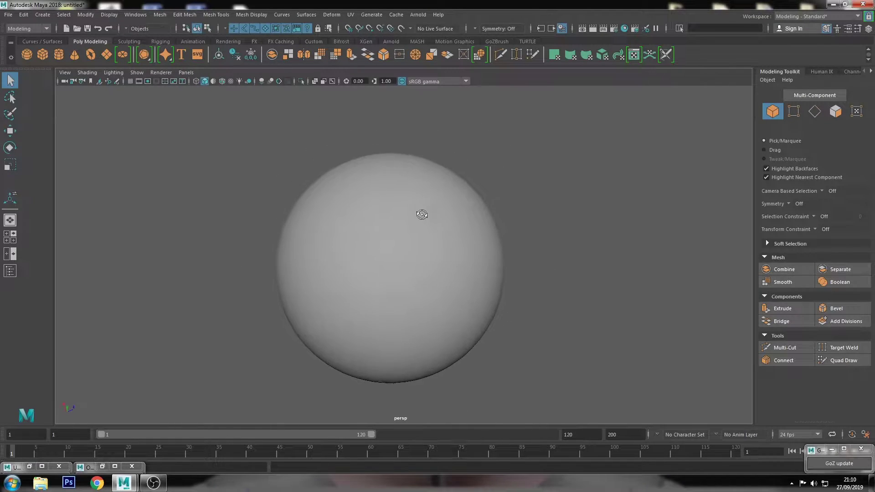
{"action": "scroll", "coordinate": [429, 250], "scroll_direction": "up", "scroll_amount": 3}
{"action": "scroll", "coordinate": [410, 195], "scroll_direction": "up", "scroll_amount": 3}
{"action": "left_click", "coordinate": [409, 193]}
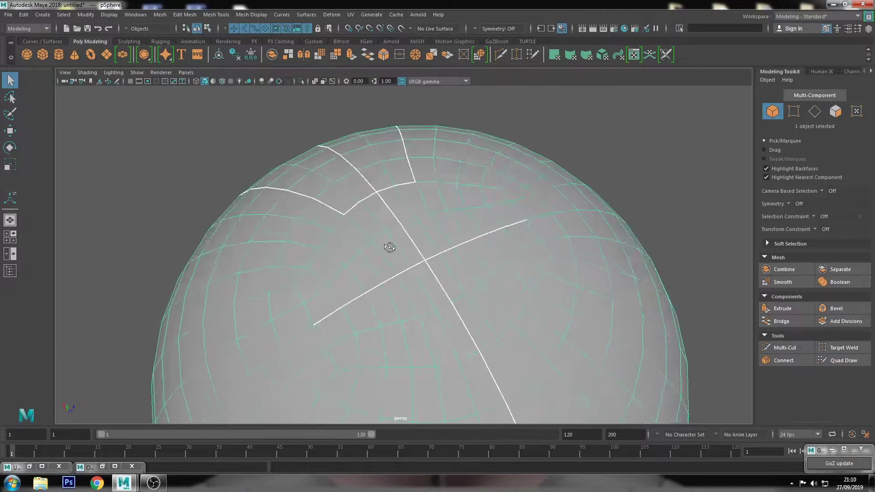
Pick seam edges and edge loops near the sphere's top in Edge mode.
{"action": "mouse_move", "coordinate": [390, 248]}
{"action": "left_mouse_down", "text": "alt"}
{"action": "mouse_move", "coordinate": [365, 229]}
{"action": "mouse_move", "coordinate": [388, 215]}
{"action": "left_mouse_up", "text": "alt"}
{"action": "key", "text": "F10"}
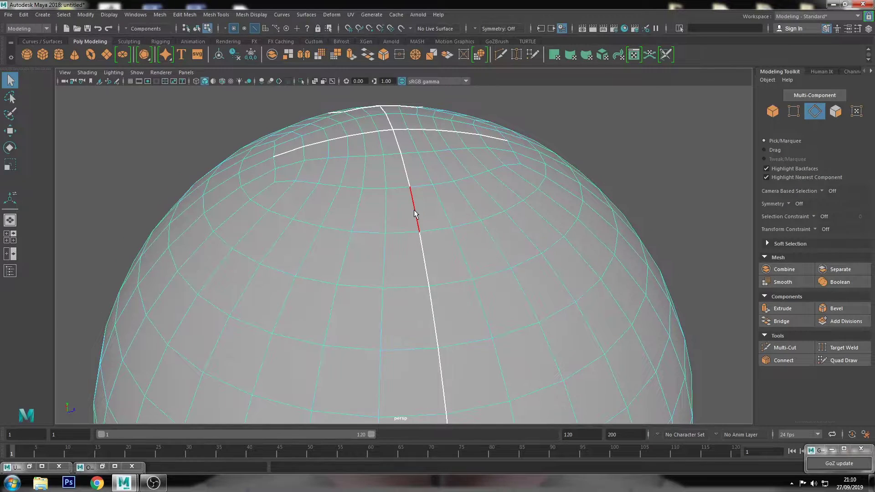
{"action": "left_click", "coordinate": [415, 214]}
{"action": "key", "text": "F11"}
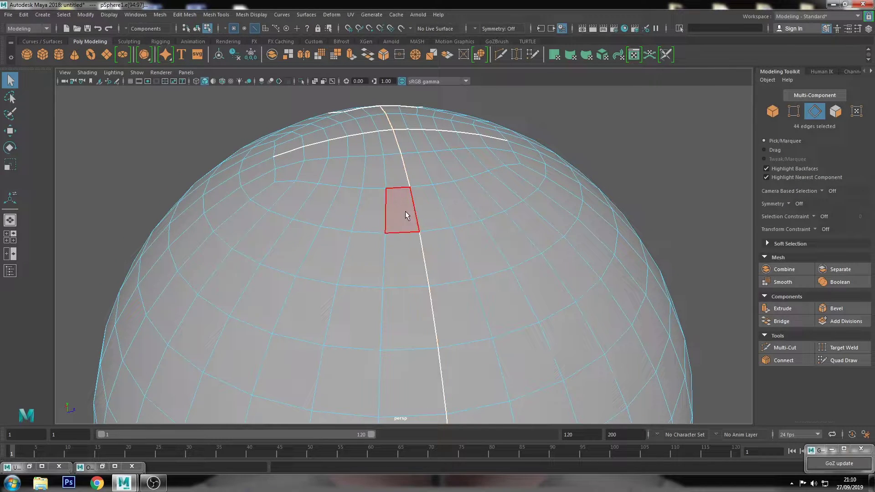
{"action": "left_click", "coordinate": [388, 211]}
{"action": "left_click", "coordinate": [343, 210], "text": "shift"}
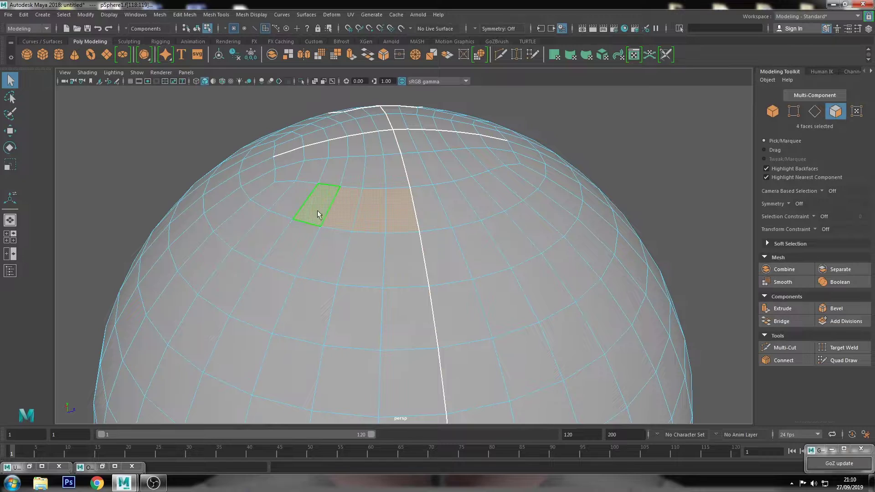
{"action": "key", "text": "F10"}
{"action": "left_click_drag", "start_coordinate": [303, 233], "coordinate": [345, 233], "text": "alt"}
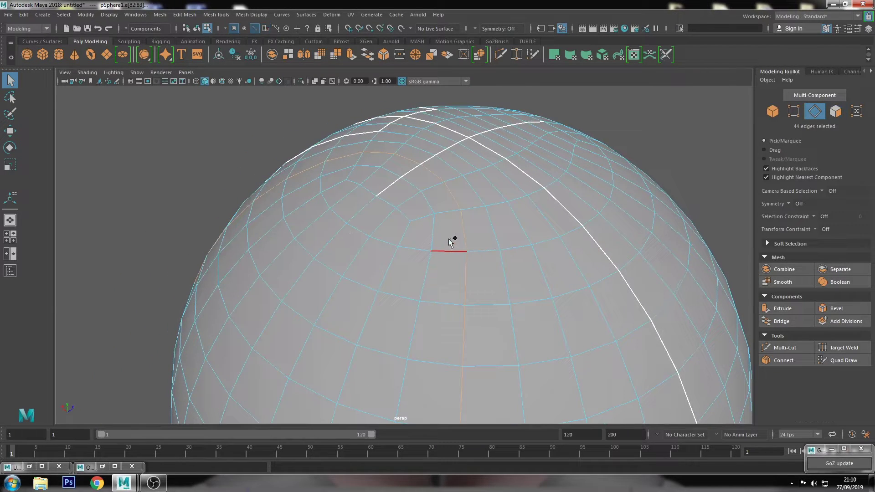
{"action": "double_click", "coordinate": [361, 204], "text": "shift"}
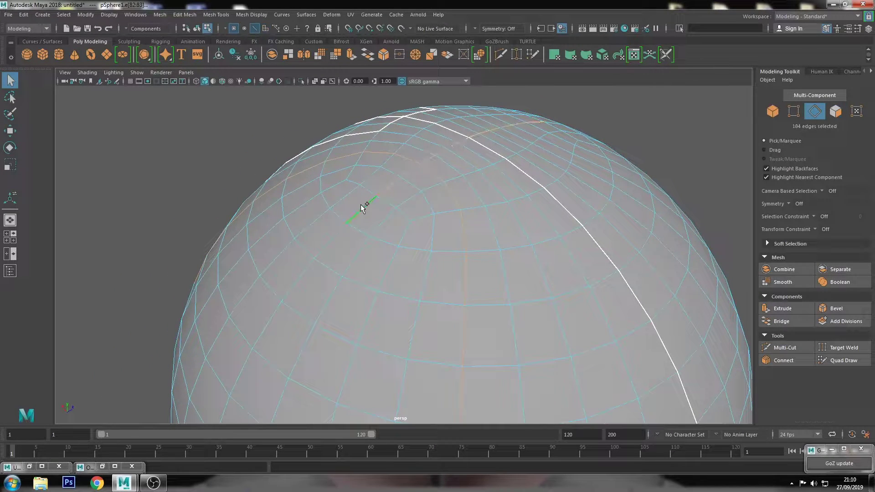
{"action": "mouse_move", "coordinate": [363, 205]}
{"action": "left_mouse_down", "text": "alt"}
{"action": "mouse_move", "coordinate": [465, 244]}
{"action": "mouse_move", "coordinate": [373, 243]}
{"action": "left_mouse_up", "text": "alt"}
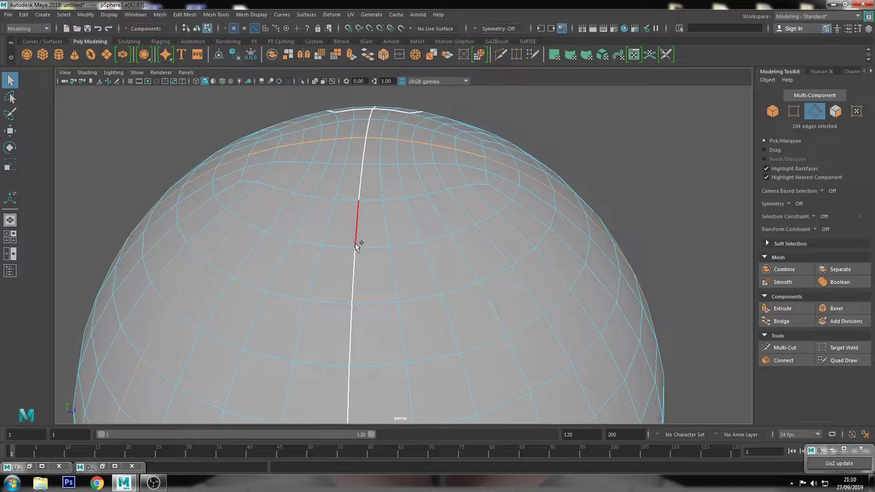
Add the vertical seam loop, bevel seam edges at fraction 0.25, and return to Object mode.
{"action": "double_click", "coordinate": [363, 233], "text": "shift"}
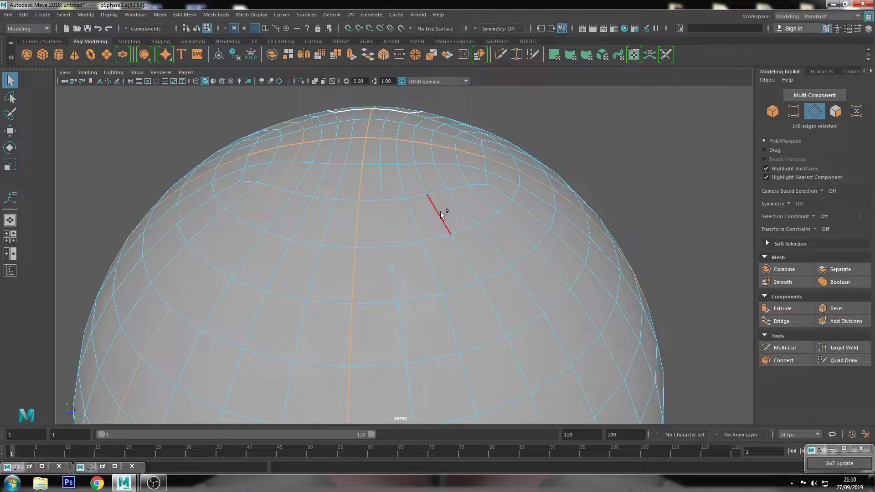
{"action": "scroll", "coordinate": [473, 217], "scroll_direction": "down", "scroll_amount": 3}
{"action": "mouse_move", "coordinate": [426, 239]}
{"action": "left_mouse_down", "text": "alt"}
{"action": "mouse_move", "coordinate": [502, 229]}
{"action": "mouse_move", "coordinate": [504, 217]}
{"action": "left_mouse_up", "text": "alt"}
{"action": "left_click", "coordinate": [195, 15]}
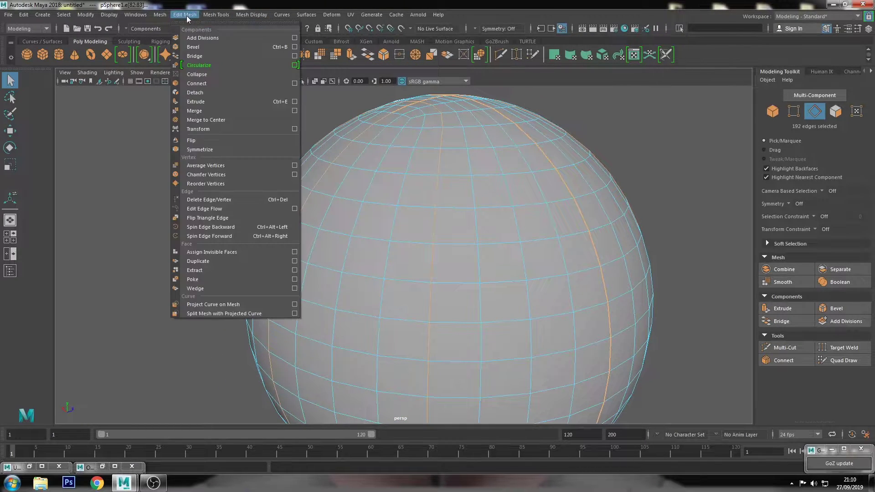
{"action": "left_click", "coordinate": [212, 45]}
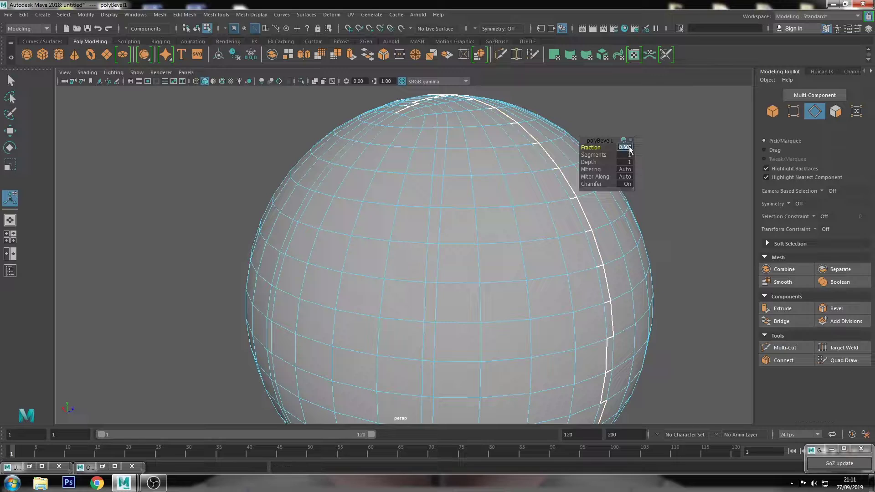
{"action": "key", "text": "Return"}
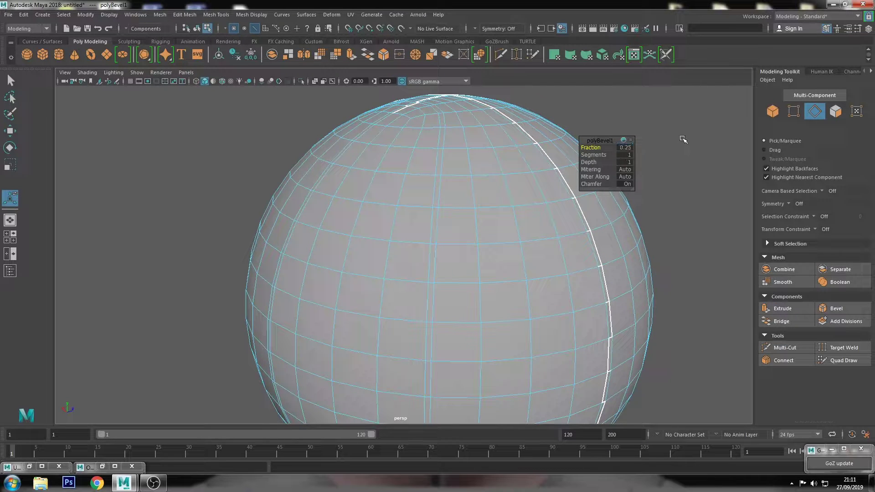
{"action": "right_click_drag", "start_coordinate": [499, 156], "coordinate": [542, 130]}
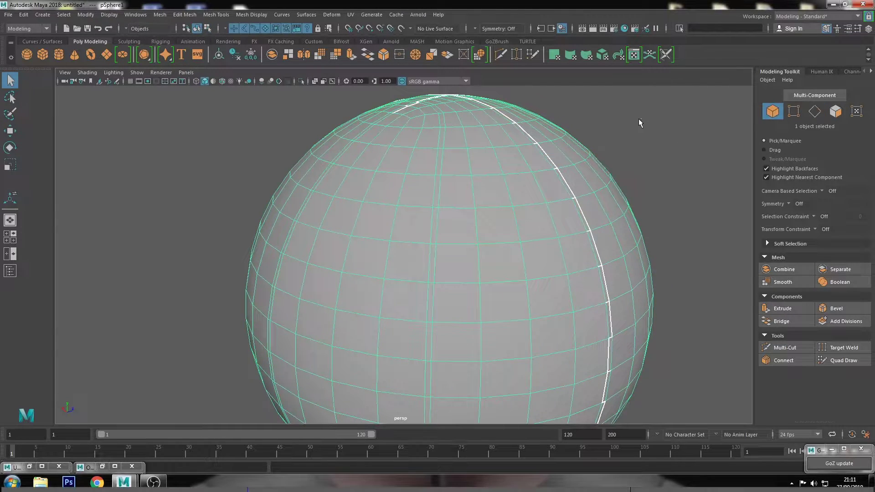
Reselect the sphere and pick an edge at the seam crossing in Edge mode.
{"action": "left_click", "coordinate": [605, 131]}
{"action": "scroll", "coordinate": [512, 180], "scroll_direction": "down", "scroll_amount": 3}
{"action": "left_click_drag", "start_coordinate": [512, 180], "coordinate": [490, 153], "text": "alt"}
{"action": "scroll", "coordinate": [475, 189], "scroll_direction": "up", "scroll_amount": 2}
{"action": "left_click", "coordinate": [453, 226]}
{"action": "scroll", "coordinate": [451, 183], "scroll_direction": "up", "scroll_amount": 5}
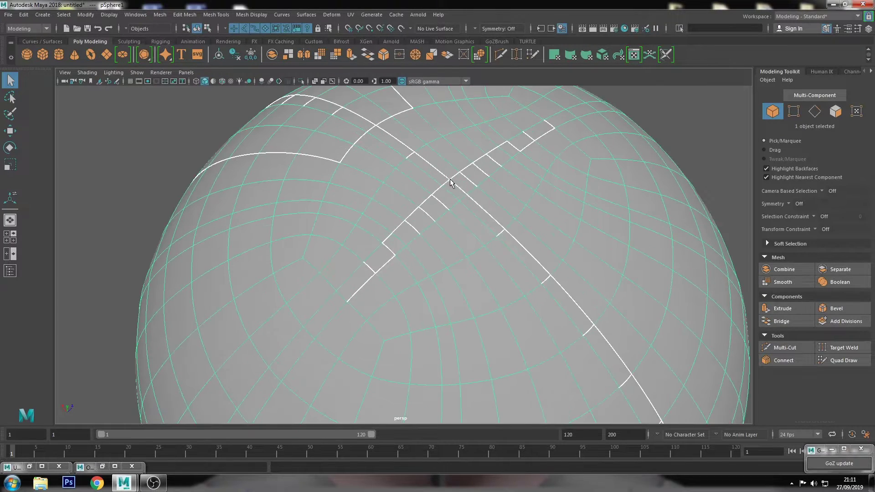
{"action": "right_click_drag", "start_coordinate": [453, 178], "coordinate": [474, 171]}
{"action": "left_click", "coordinate": [473, 174]}
{"action": "middle_click_drag", "start_coordinate": [472, 176], "coordinate": [438, 228], "text": "alt"}
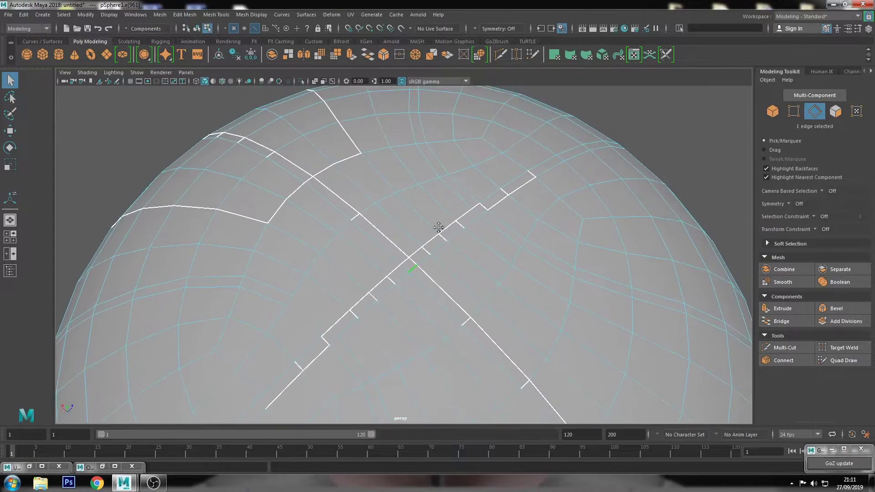
{"action": "scroll", "coordinate": [376, 248], "scroll_direction": "up", "scroll_amount": 3}
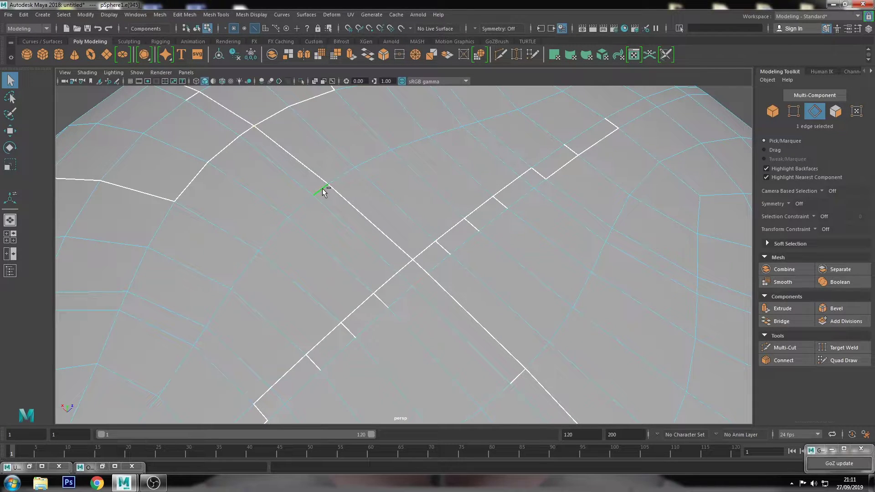
Extend the picked seam edges into complete seam edge loops.
{"action": "right_click_drag", "start_coordinate": [322, 191], "coordinate": [269, 201], "text": "ctrl"}
{"action": "mouse_move", "coordinate": [342, 221]}
{"action": "left_mouse_down", "text": "alt"}
{"action": "mouse_move", "coordinate": [422, 201]}
{"action": "mouse_move", "coordinate": [372, 217]}
{"action": "left_mouse_up", "text": "alt"}
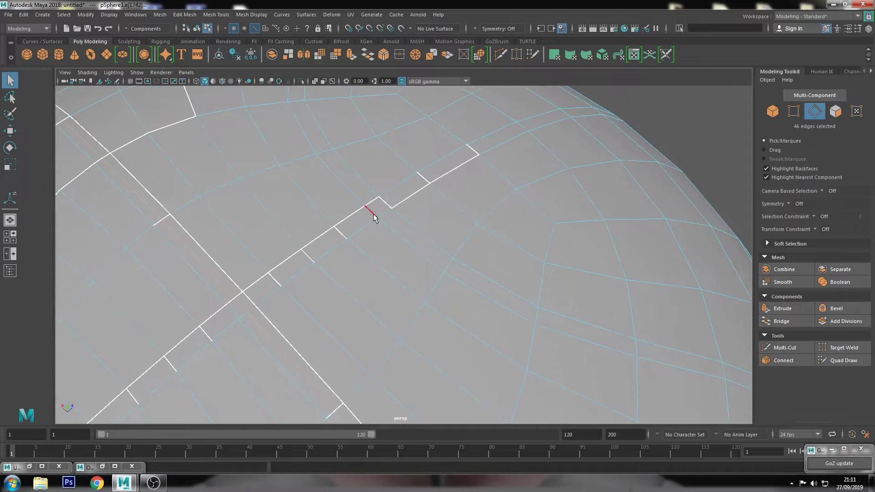
{"action": "right_click_drag", "start_coordinate": [373, 203], "coordinate": [319, 214], "text": "ctrl"}
{"action": "mouse_move", "coordinate": [344, 242]}
{"action": "left_mouse_down", "text": "alt"}
{"action": "mouse_move", "coordinate": [446, 194]}
{"action": "mouse_move", "coordinate": [412, 230]}
{"action": "left_mouse_up", "text": "alt"}
{"action": "right_click_drag", "start_coordinate": [413, 226], "coordinate": [395, 272], "text": "ctrl"}
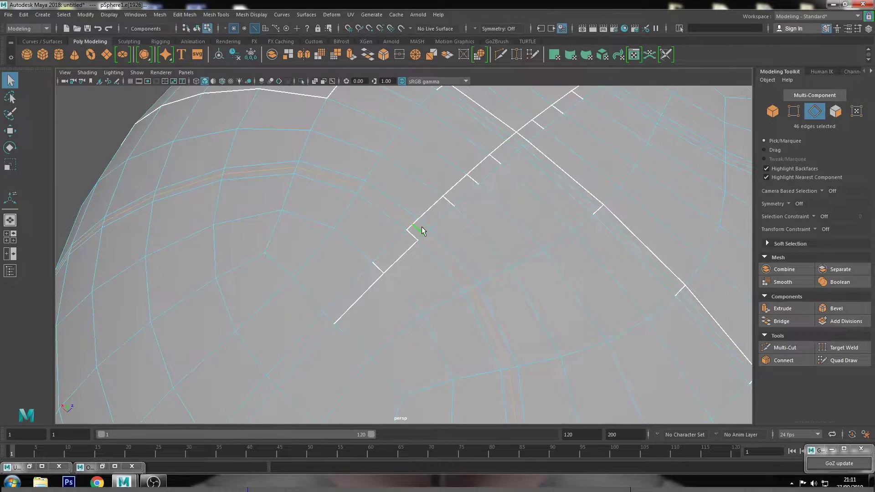
{"action": "right_click_drag", "start_coordinate": [424, 227], "coordinate": [348, 255], "text": "ctrl"}
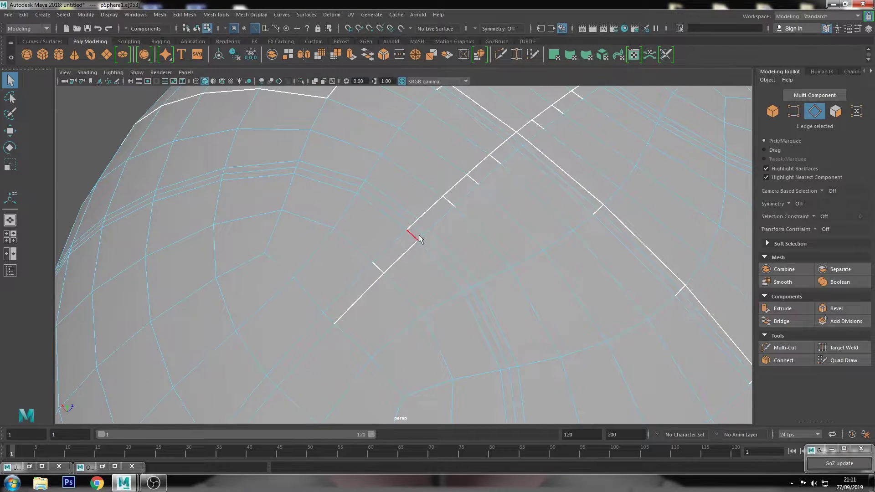
{"action": "right_click_drag", "start_coordinate": [424, 228], "coordinate": [410, 269], "text": "ctrl"}
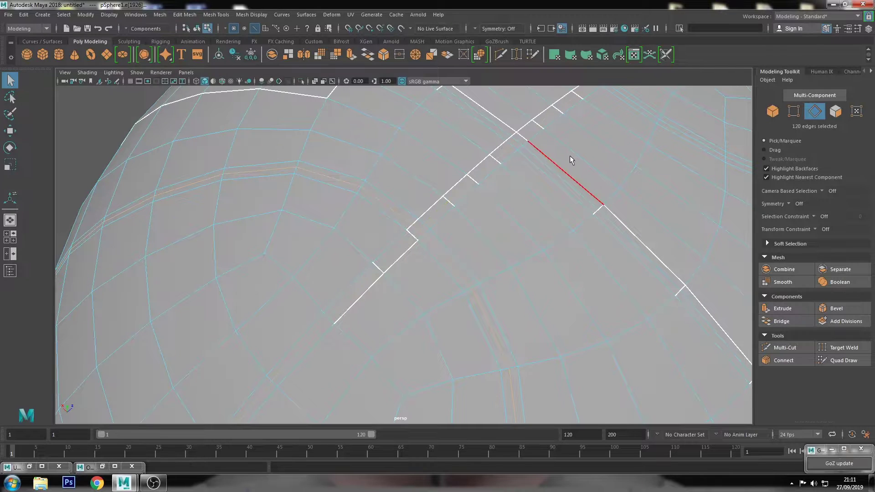
Bevel the selected seam loops at fraction 0.5 and return to Object mode.
{"action": "middle_click_drag", "start_coordinate": [571, 159], "coordinate": [481, 212], "text": "alt"}
{"action": "left_click_drag", "start_coordinate": [488, 221], "coordinate": [571, 199], "text": "alt"}
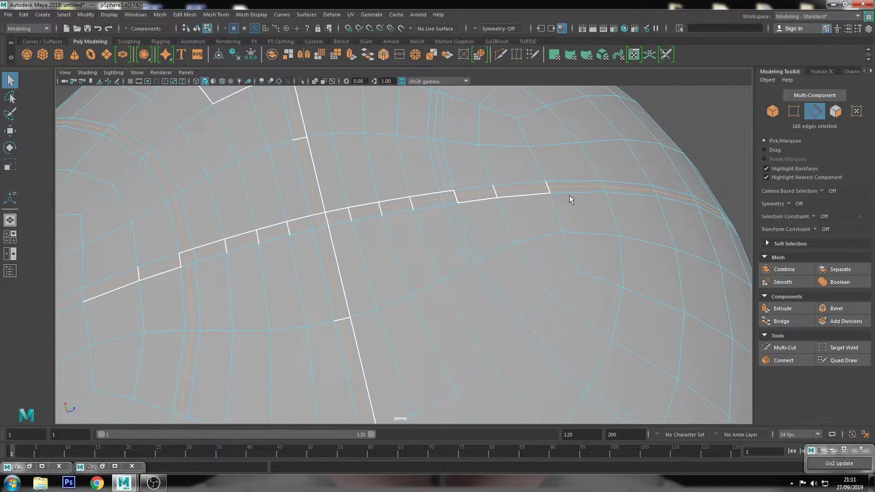
{"action": "scroll", "coordinate": [456, 210], "scroll_direction": "down", "scroll_amount": 5}
{"action": "mouse_move", "coordinate": [457, 242]}
{"action": "left_mouse_down", "text": "alt"}
{"action": "mouse_move", "coordinate": [475, 196]}
{"action": "mouse_move", "coordinate": [405, 179]}
{"action": "left_mouse_up", "text": "alt"}
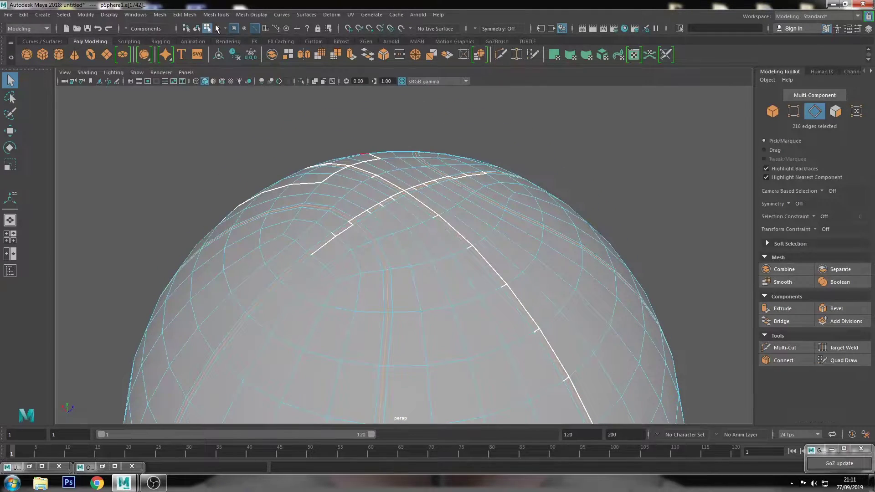
{"action": "left_click", "coordinate": [185, 14]}
{"action": "left_click", "coordinate": [200, 42]}
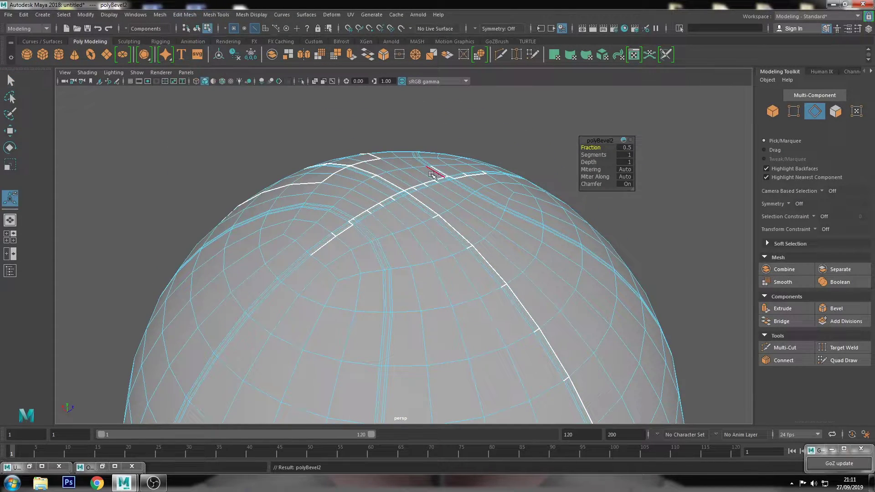
{"action": "right_click_drag", "start_coordinate": [433, 174], "coordinate": [524, 114]}
Reselect the sphere and pick a first seam-strip face in Face mode.
{"action": "left_click", "coordinate": [537, 135]}
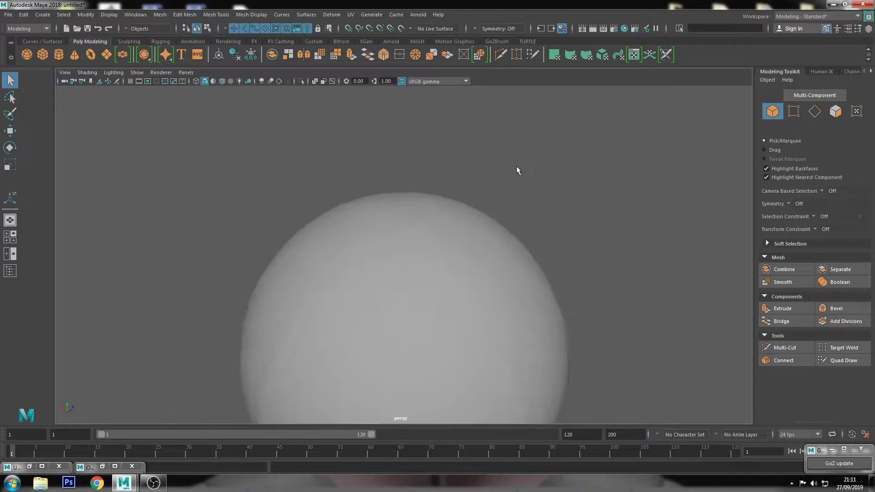
{"action": "mouse_move", "coordinate": [516, 170]}
{"action": "left_mouse_down", "text": "alt"}
{"action": "mouse_move", "coordinate": [501, 169]}
{"action": "mouse_move", "coordinate": [512, 161]}
{"action": "left_mouse_up", "text": "alt"}
{"action": "scroll", "coordinate": [520, 228], "scroll_direction": "down", "scroll_amount": 2}
{"action": "scroll", "coordinate": [449, 263], "scroll_direction": "up", "scroll_amount": 4}
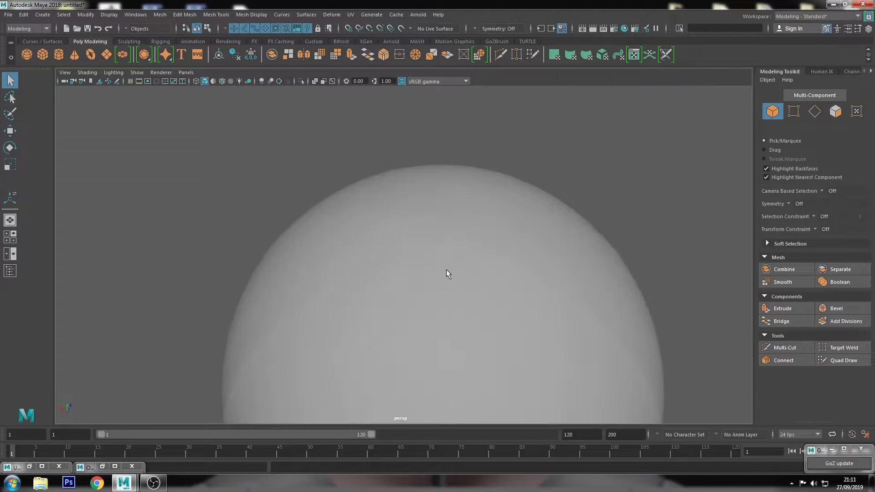
{"action": "left_click", "coordinate": [447, 274]}
{"action": "scroll", "coordinate": [477, 269], "scroll_direction": "up", "scroll_amount": 3}
{"action": "key", "text": "F11"}
{"action": "left_click", "coordinate": [474, 273]}
{"action": "scroll", "coordinate": [456, 249], "scroll_direction": "up", "scroll_amount": 1}
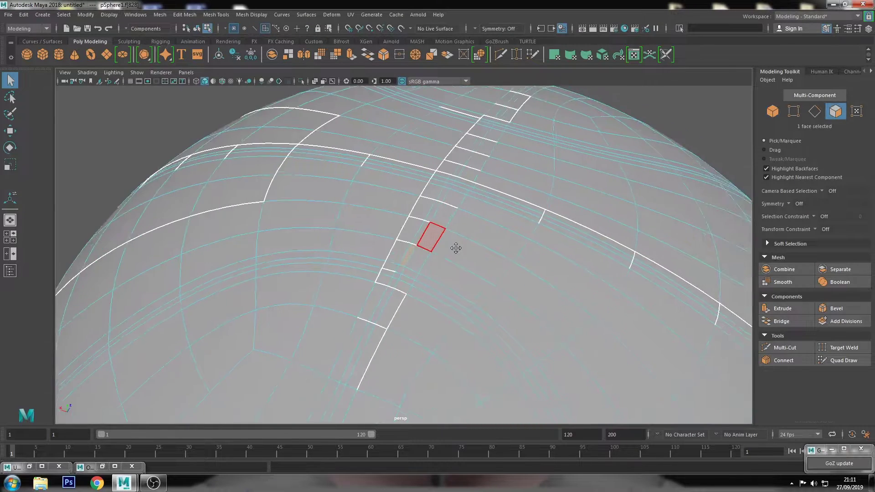
{"action": "middle_click_drag", "start_coordinate": [456, 248], "coordinate": [427, 246], "text": "alt"}
Add more long seam faces and a whole loop of seam-strip faces.
{"action": "scroll", "coordinate": [411, 236], "scroll_direction": "up", "scroll_amount": 1}
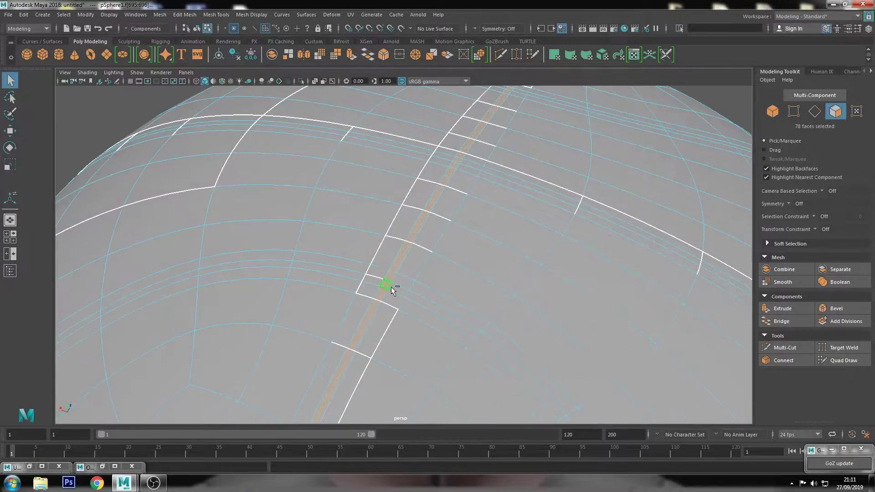
{"action": "left_click", "coordinate": [438, 309], "text": "shift"}
{"action": "mouse_move", "coordinate": [429, 277]}
{"action": "left_mouse_down", "text": "alt"}
{"action": "mouse_move", "coordinate": [464, 146]}
{"action": "mouse_move", "coordinate": [426, 219]}
{"action": "mouse_move", "coordinate": [549, 203]}
{"action": "mouse_move", "coordinate": [512, 211]}
{"action": "mouse_move", "coordinate": [427, 192]}
{"action": "left_mouse_up", "text": "alt"}
{"action": "left_click", "coordinate": [396, 211], "text": "shift"}
{"action": "double_click", "coordinate": [391, 203], "text": "shift"}
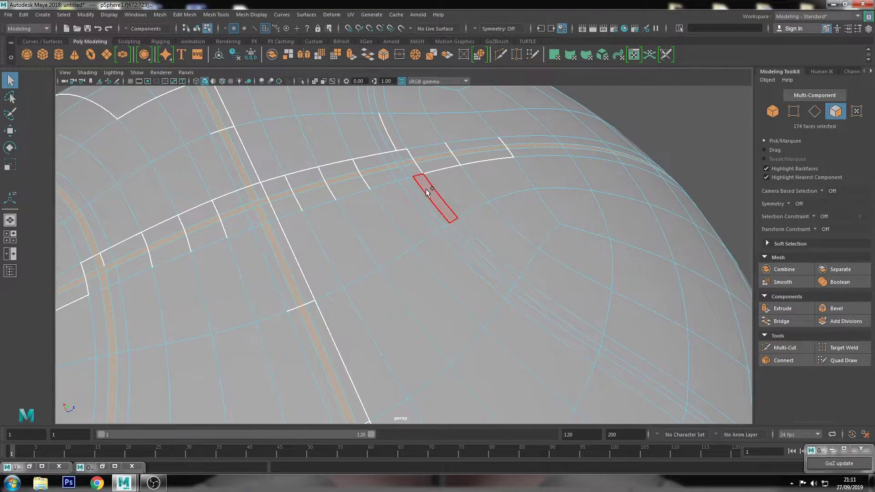
{"action": "left_click", "coordinate": [423, 192], "text": "shift"}
{"action": "scroll", "coordinate": [409, 176], "scroll_direction": "down", "scroll_amount": 5}
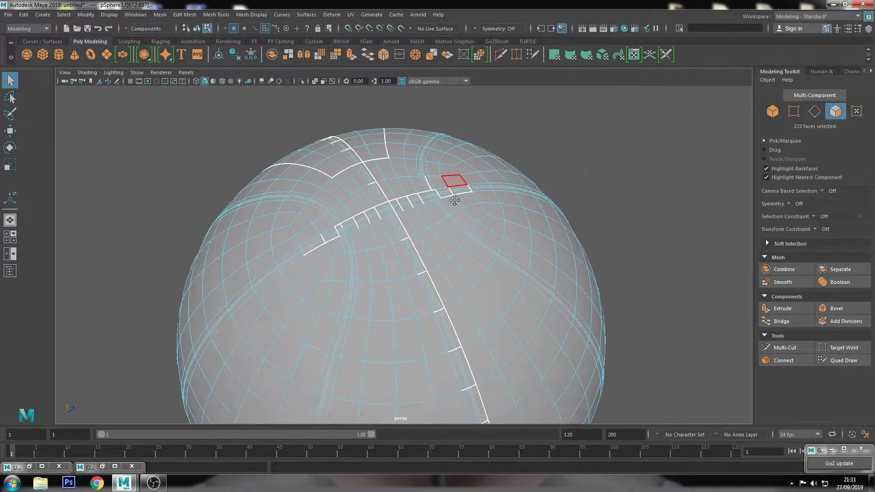
{"action": "scroll", "coordinate": [456, 183], "scroll_direction": "down", "scroll_amount": 2}
Scale the selected seam faces inward into grooves, then return to Object mode.
{"action": "key", "text": "r"}
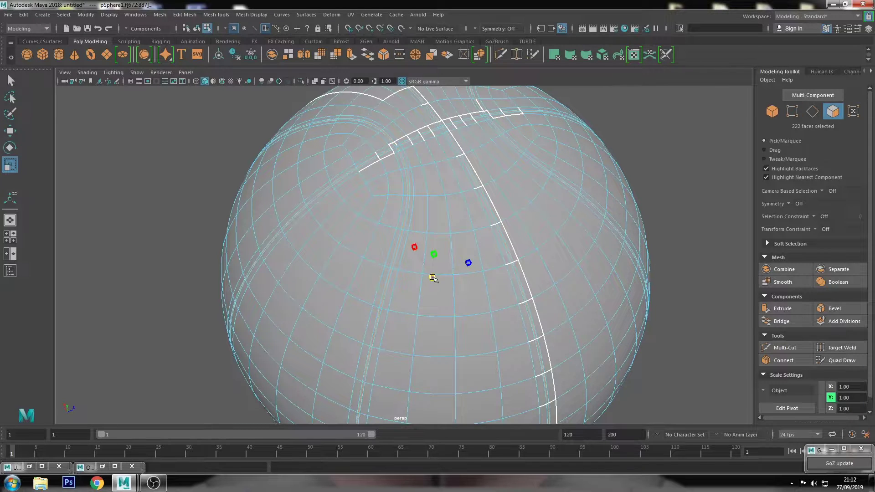
{"action": "right_click_drag", "start_coordinate": [479, 180], "coordinate": [474, 158]}
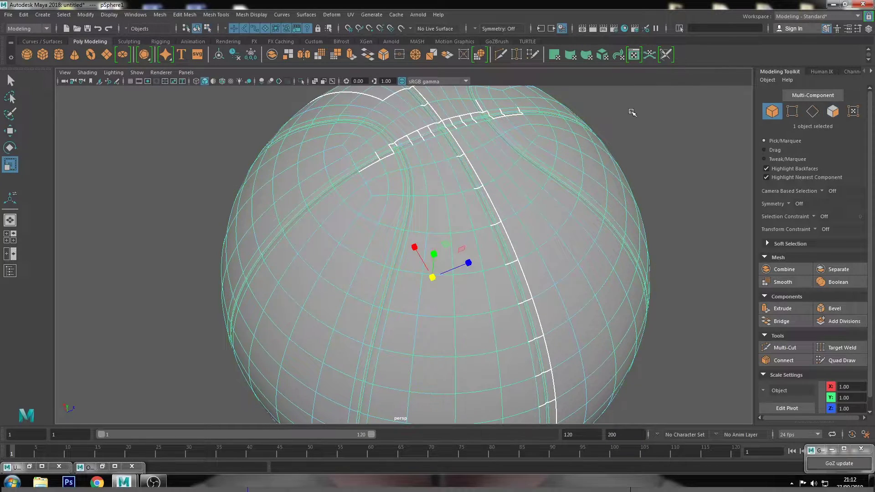
{"action": "left_click", "coordinate": [630, 111]}
{"action": "scroll", "coordinate": [561, 172], "scroll_direction": "down", "scroll_amount": 2}
{"action": "left_click_drag", "start_coordinate": [561, 172], "coordinate": [590, 152], "text": "alt"}
Undo back to the seam face selection and scale those faces uniformly inward.
{"action": "scroll", "coordinate": [589, 152], "scroll_direction": "down", "scroll_amount": 3}
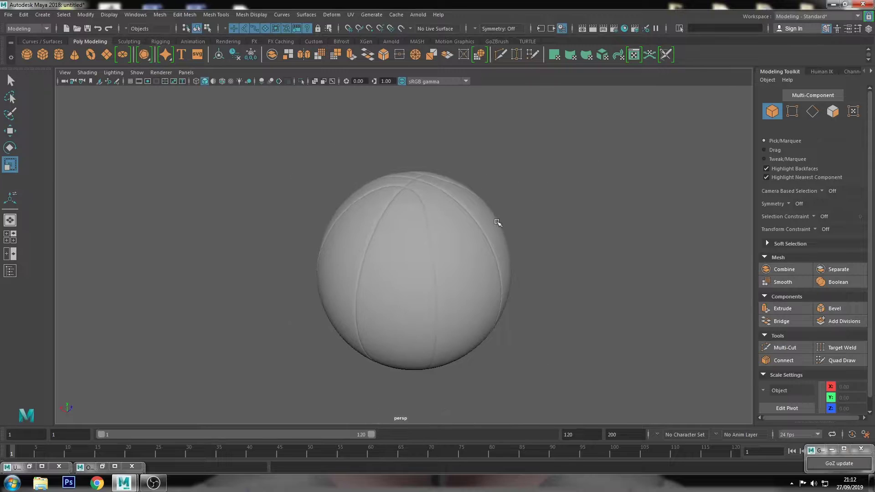
{"action": "mouse_move", "coordinate": [497, 220]}
{"action": "left_mouse_down", "text": "alt"}
{"action": "mouse_move", "coordinate": [459, 176]}
{"action": "mouse_move", "coordinate": [460, 151]}
{"action": "mouse_move", "coordinate": [456, 215]}
{"action": "mouse_move", "coordinate": [461, 209]}
{"action": "left_mouse_up", "text": "alt"}
{"action": "scroll", "coordinate": [461, 209], "scroll_direction": "up", "scroll_amount": 5}
{"action": "key", "text": "ctrl+z"}
{"action": "key", "text": "ctrl+z"}
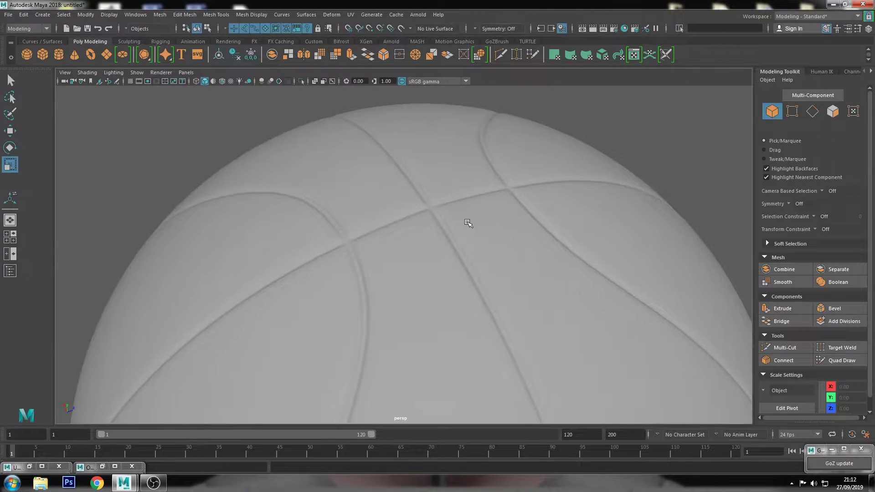
{"action": "key", "text": "ctrl+z"}
{"action": "key", "text": "ctrl+z"}
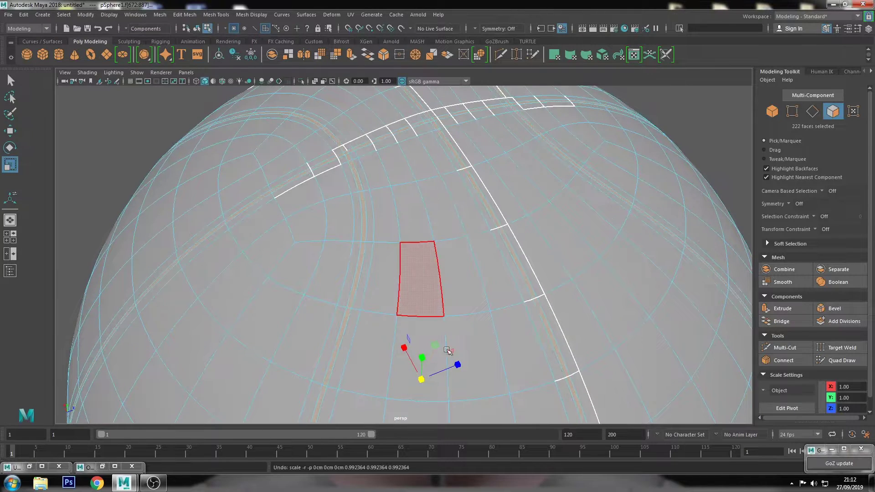
{"action": "left_click_drag", "start_coordinate": [421, 379], "coordinate": [420, 380]}
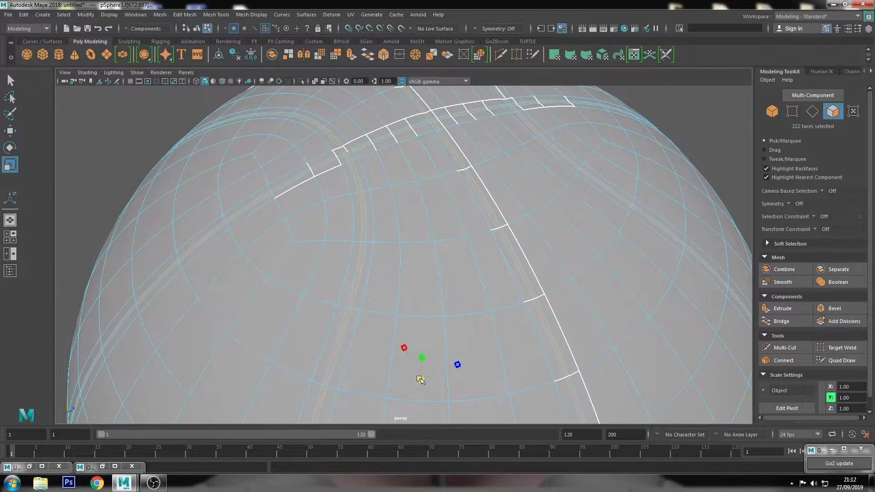
Check the shaded grooves in object mode, then undo back to the seam faces with Scale active.
{"action": "right_click_drag", "start_coordinate": [479, 209], "coordinate": [479, 180]}
{"action": "left_click", "coordinate": [610, 167]}
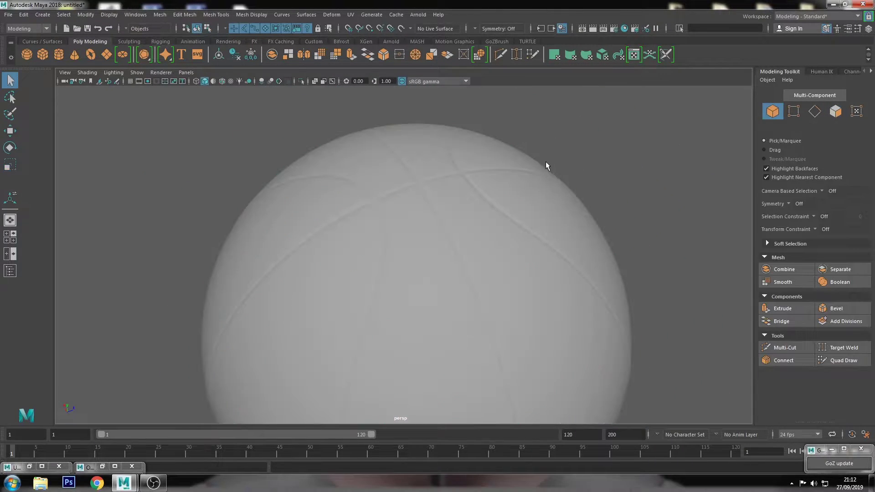
{"action": "mouse_move", "coordinate": [569, 171]}
{"action": "left_mouse_down", "text": "alt"}
{"action": "mouse_move", "coordinate": [593, 173]}
{"action": "mouse_move", "coordinate": [586, 132]}
{"action": "mouse_move", "coordinate": [518, 170]}
{"action": "left_mouse_up", "text": "alt"}
{"action": "key", "text": "ctrl+z"}
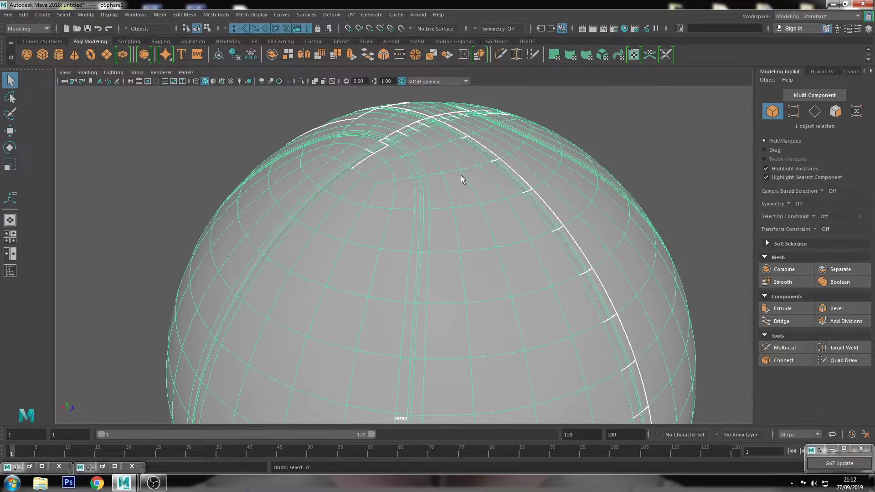
{"action": "key", "text": "r"}
{"action": "left_click_drag", "start_coordinate": [445, 309], "coordinate": [417, 282], "text": "alt"}
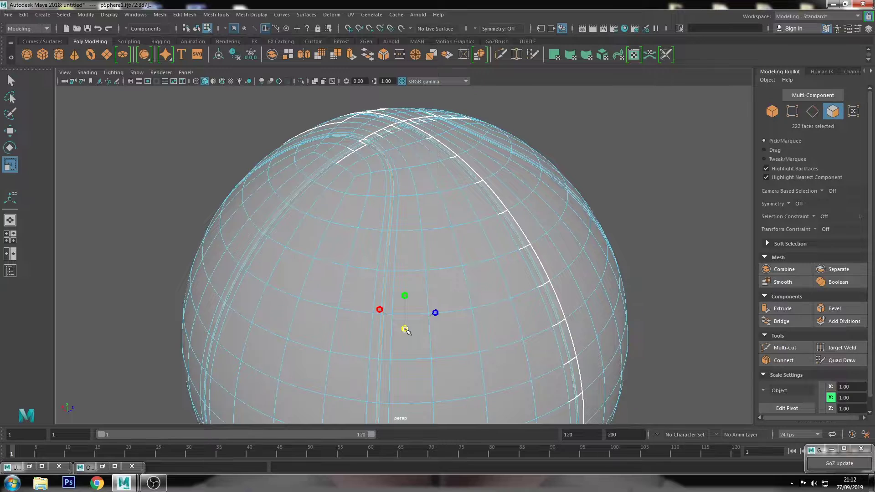
Return to object mode and inspect the subtler seam grooves across the ball.
{"action": "right_click_drag", "start_coordinate": [458, 201], "coordinate": [449, 173]}
{"action": "left_click", "coordinate": [572, 121]}
{"action": "mouse_move", "coordinate": [573, 122]}
{"action": "left_mouse_down", "text": "alt"}
{"action": "mouse_move", "coordinate": [591, 139]}
{"action": "mouse_move", "coordinate": [475, 147]}
{"action": "left_mouse_up", "text": "alt"}
{"action": "scroll", "coordinate": [469, 162], "scroll_direction": "down", "scroll_amount": 3}
{"action": "scroll", "coordinate": [464, 167], "scroll_direction": "up", "scroll_amount": 2}
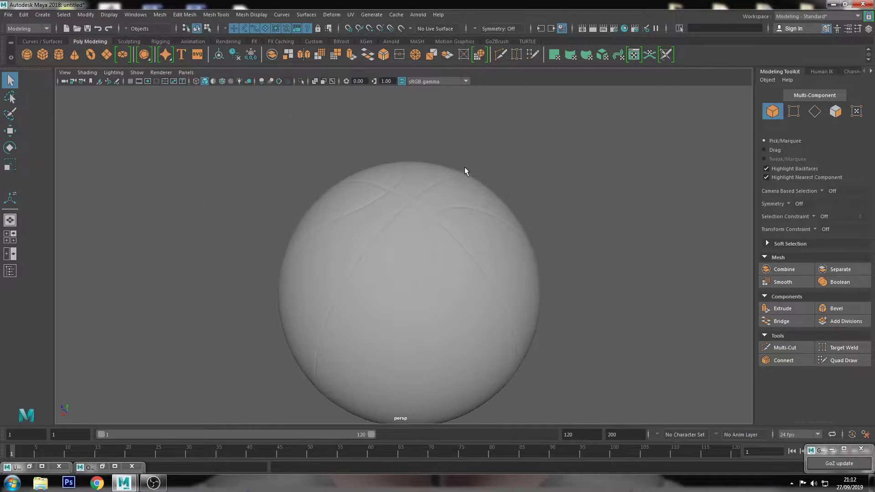
{"action": "scroll", "coordinate": [464, 167], "scroll_direction": "up", "scroll_amount": 3}
{"action": "middle_click_drag", "start_coordinate": [464, 166], "coordinate": [465, 204], "text": "alt"}
{"action": "scroll", "coordinate": [474, 205], "scroll_direction": "up", "scroll_amount": 3}
{"action": "scroll", "coordinate": [475, 195], "scroll_direction": "up", "scroll_amount": 3}
Insert edge loops beside the groove and across the panel, previewing the smoothed mesh.
{"action": "left_click", "coordinate": [473, 178]}
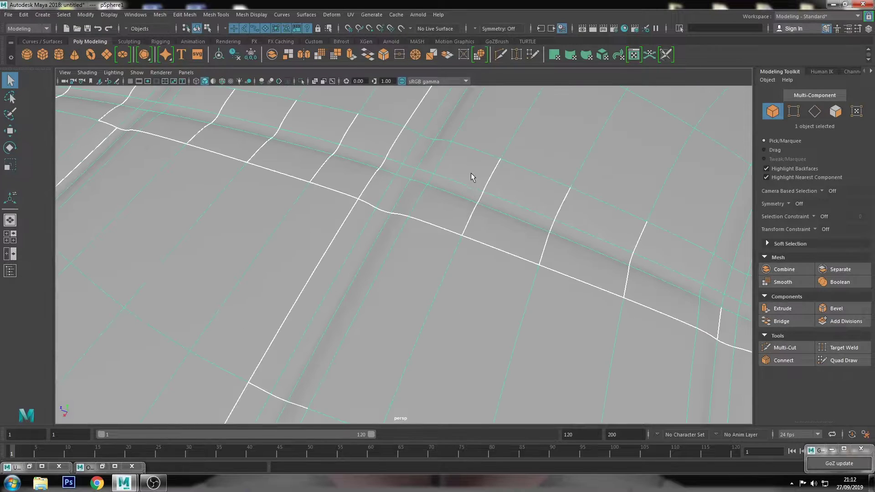
{"action": "scroll", "coordinate": [414, 180], "scroll_direction": "up", "scroll_amount": 2}
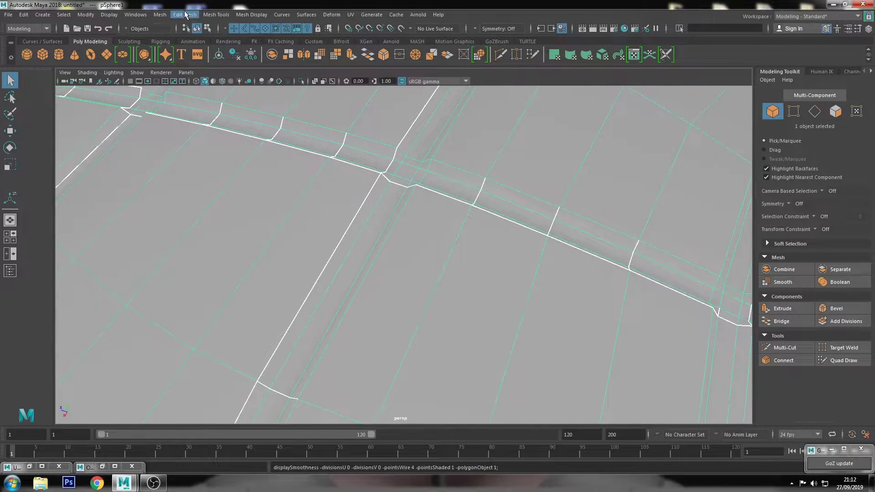
{"action": "left_click", "coordinate": [185, 14]}
{"action": "left_click", "coordinate": [214, 84]}
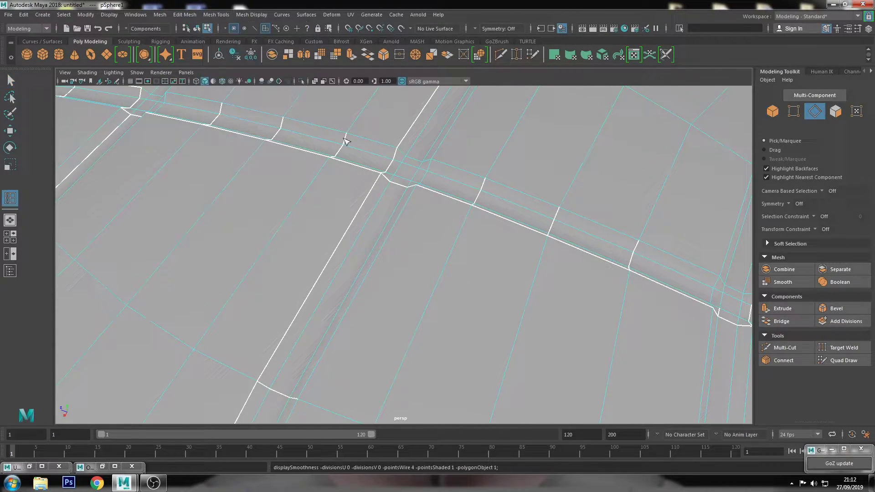
{"action": "left_click", "coordinate": [375, 173]}
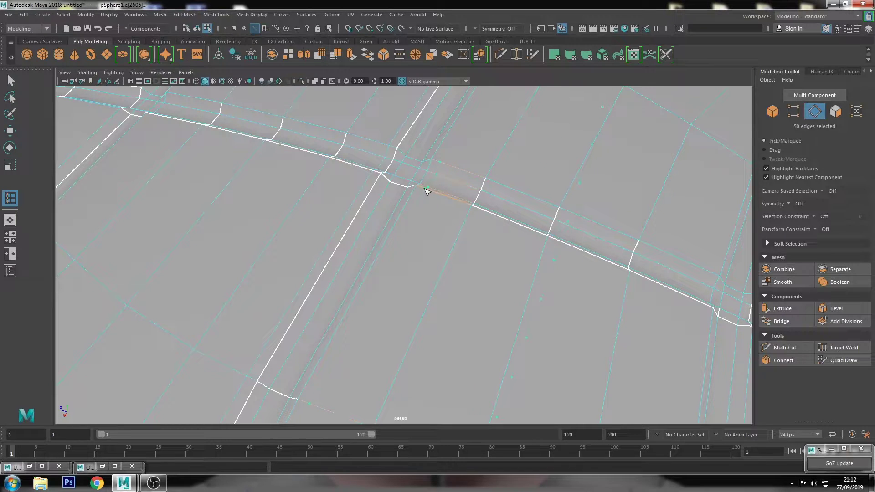
{"action": "mouse_move", "coordinate": [424, 195]}
{"action": "left_mouse_down", "text": "alt"}
{"action": "mouse_move", "coordinate": [419, 209]}
{"action": "mouse_move", "coordinate": [195, 187]}
{"action": "mouse_move", "coordinate": [201, 170]}
{"action": "left_mouse_up", "text": "alt"}
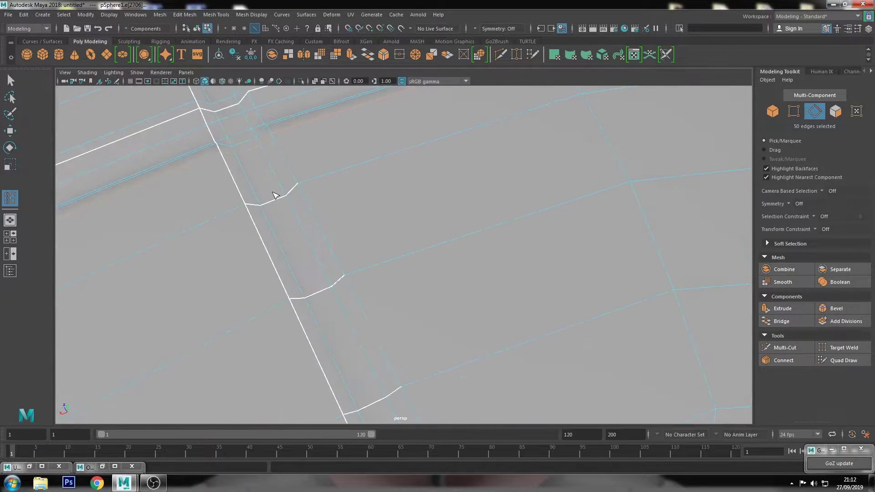
{"action": "key", "text": "3"}
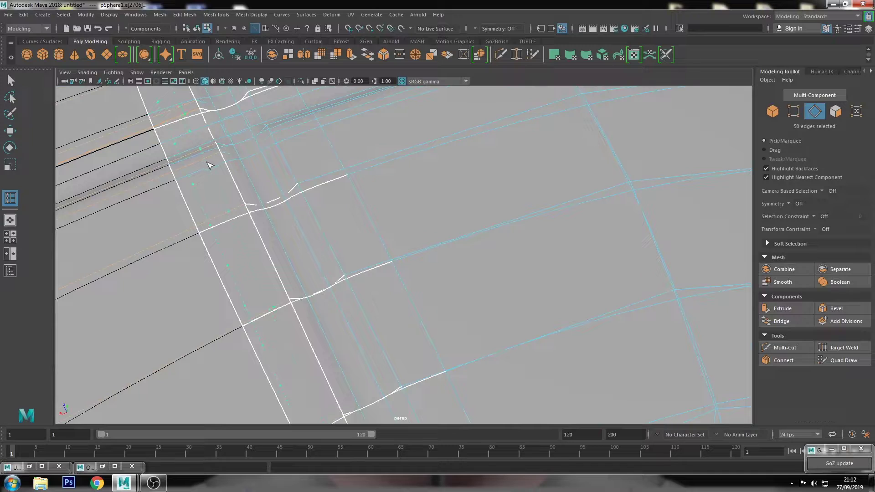
{"action": "left_click", "coordinate": [287, 132]}
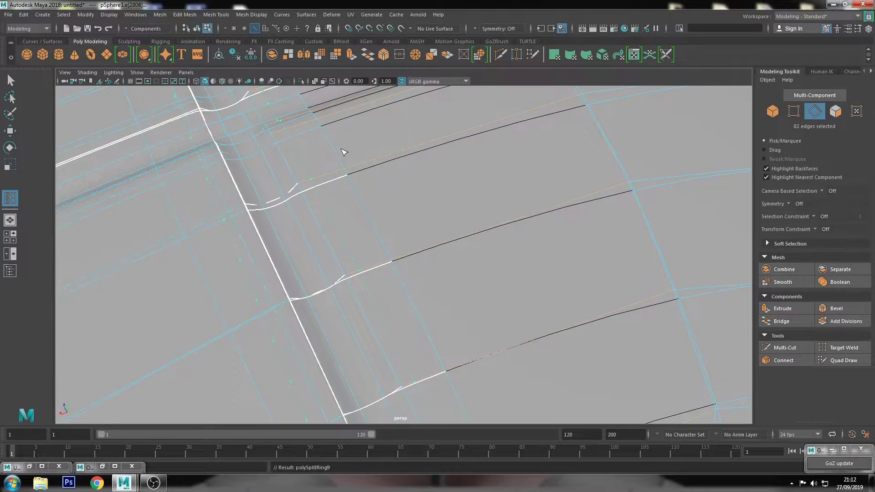
Return to object mode, look around the sphere, and restore unsmoothed display.
{"action": "scroll", "coordinate": [344, 152], "scroll_direction": "down", "scroll_amount": 3}
{"action": "key", "text": "F8"}
{"action": "scroll", "coordinate": [637, 182], "scroll_direction": "down", "scroll_amount": 5}
{"action": "mouse_move", "coordinate": [636, 182]}
{"action": "left_mouse_down", "text": "alt"}
{"action": "mouse_move", "coordinate": [542, 175]}
{"action": "mouse_move", "coordinate": [561, 172]}
{"action": "left_mouse_up", "text": "alt"}
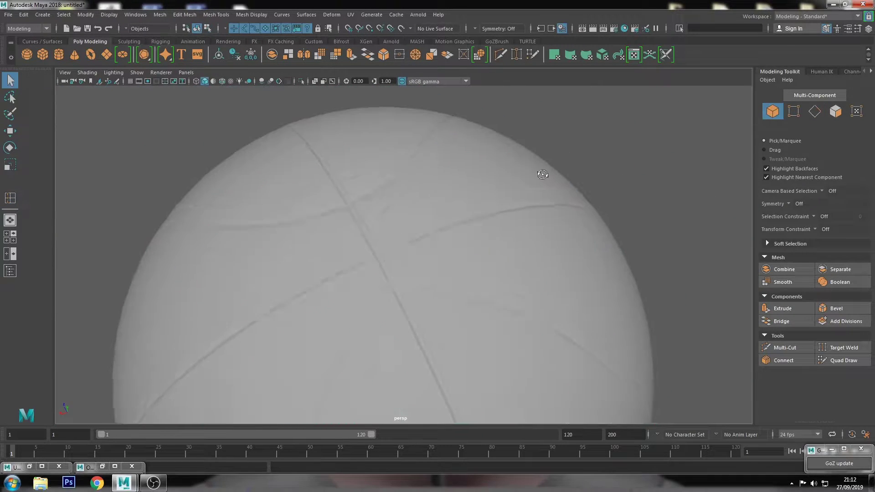
{"action": "scroll", "coordinate": [361, 222], "scroll_direction": "up", "scroll_amount": 5}
{"action": "left_click_drag", "start_coordinate": [382, 191], "coordinate": [457, 194], "text": "alt"}
{"action": "left_click", "coordinate": [442, 192]}
{"action": "key", "text": "1"}
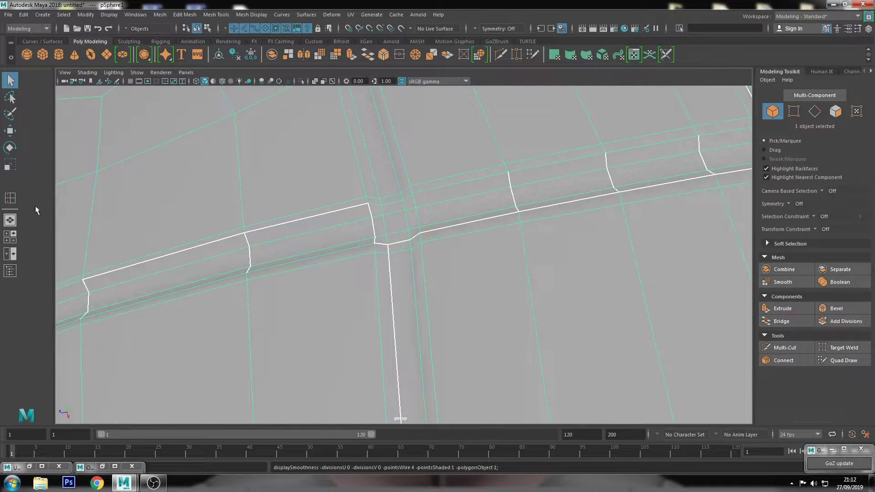
Insert another edge loop along the groove seam and preview the smoothed sphere.
{"action": "left_click", "coordinate": [11, 198]}
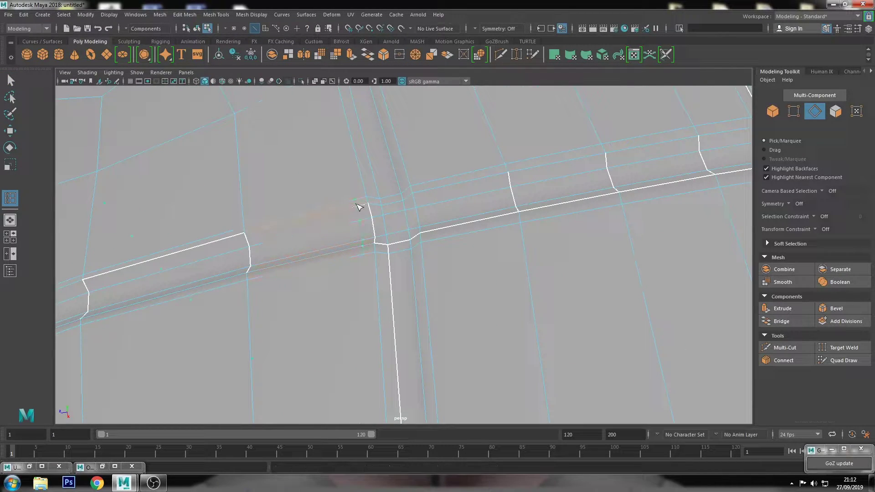
{"action": "double_click", "coordinate": [425, 193]}
{"action": "key", "text": "3"}
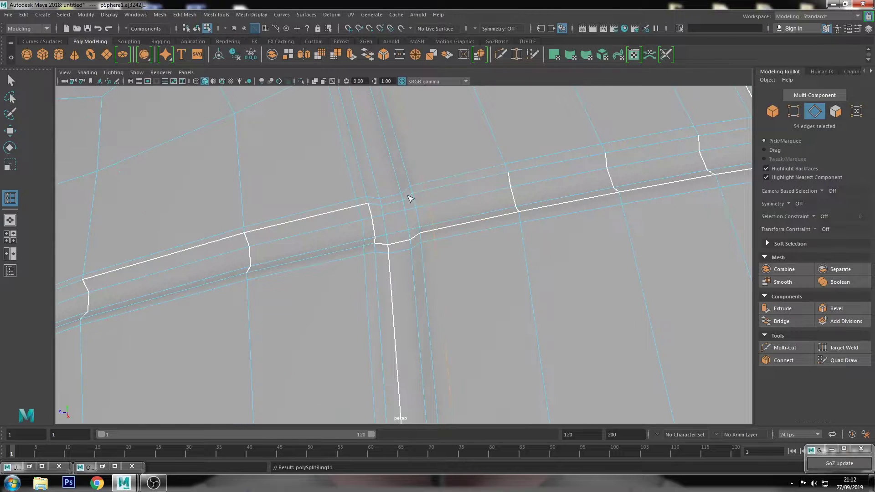
{"action": "left_click", "coordinate": [10, 80]}
{"action": "scroll", "coordinate": [483, 212], "scroll_direction": "down", "scroll_amount": 5}
{"action": "right_click_drag", "start_coordinate": [483, 212], "coordinate": [547, 185]}
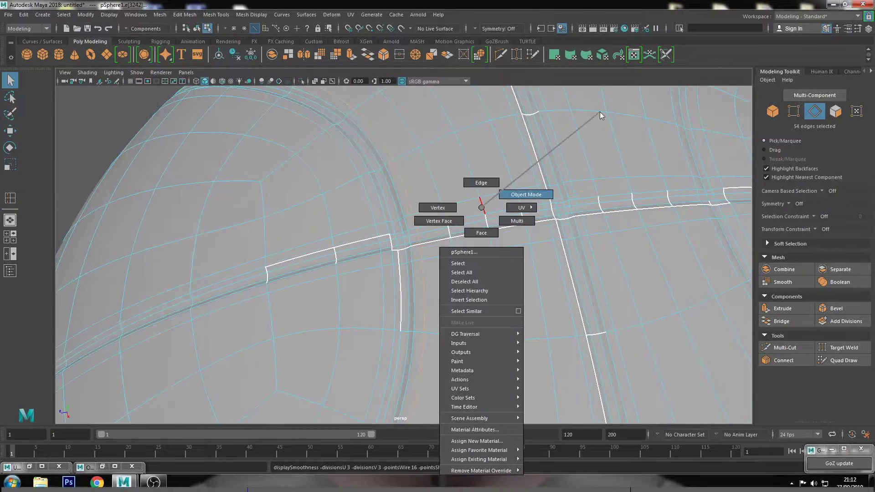
{"action": "scroll", "coordinate": [228, 157], "scroll_direction": "down", "scroll_amount": 3}
{"action": "left_click_drag", "start_coordinate": [228, 157], "coordinate": [476, 203], "text": "alt"}
{"action": "scroll", "coordinate": [442, 199], "scroll_direction": "up", "scroll_amount": 2}
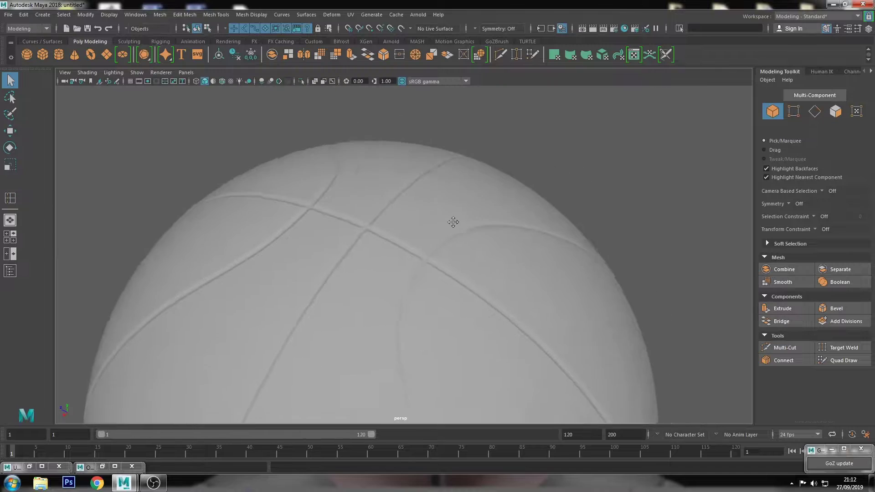
{"action": "scroll", "coordinate": [453, 218], "scroll_direction": "up", "scroll_amount": 5}
{"action": "scroll", "coordinate": [426, 228], "scroll_direction": "up", "scroll_amount": 3}
Toggle the sphere between edge and object mode, then leave the loop tool for selection.
{"action": "left_click", "coordinate": [371, 228]}
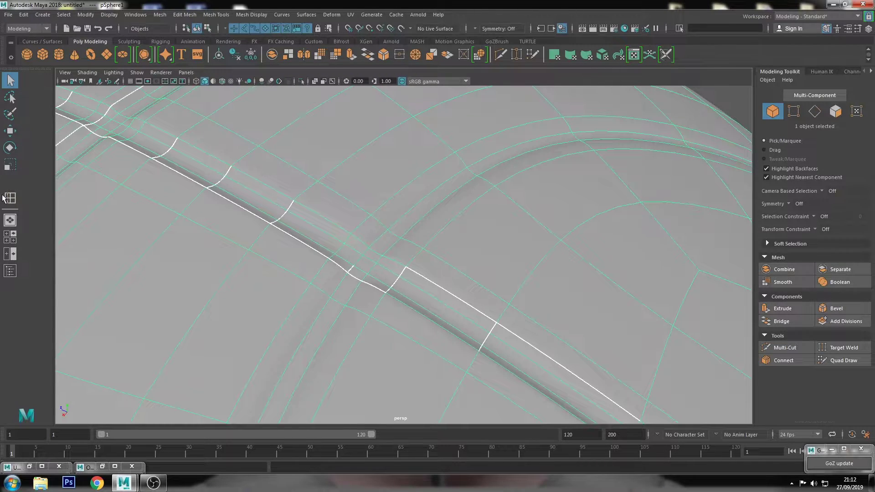
{"action": "key", "text": "F10"}
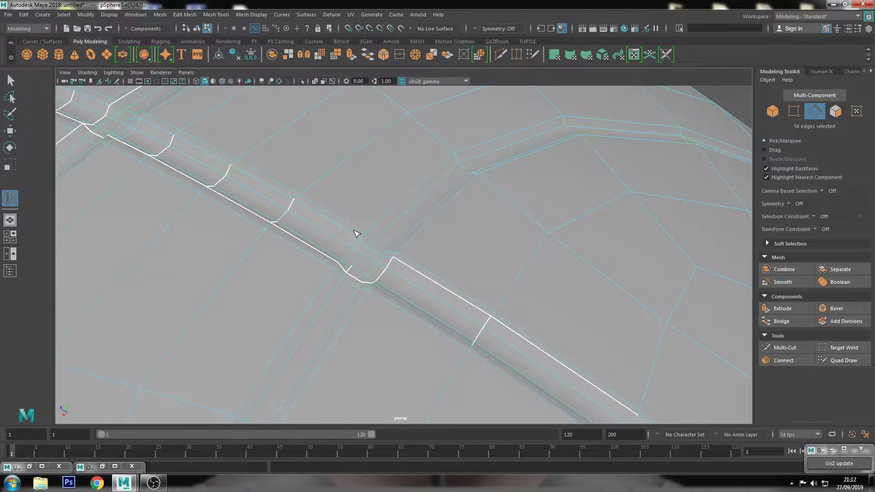
{"action": "key", "text": "F8"}
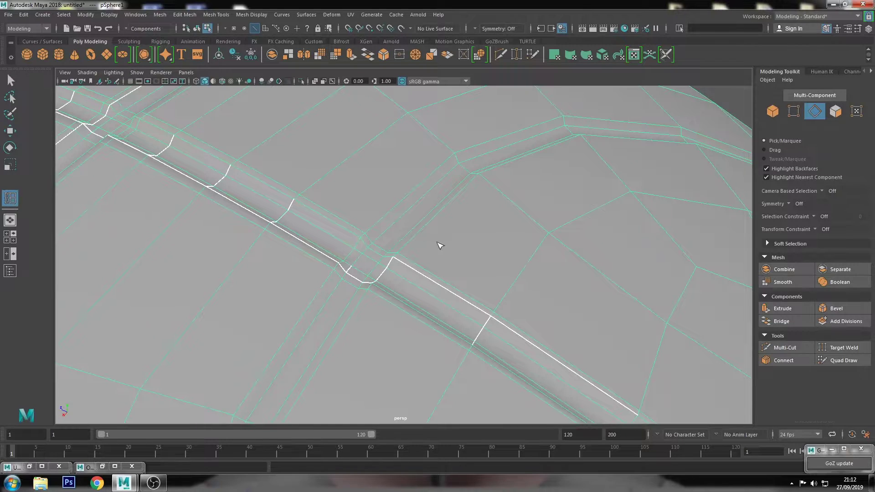
{"action": "key", "text": "F10"}
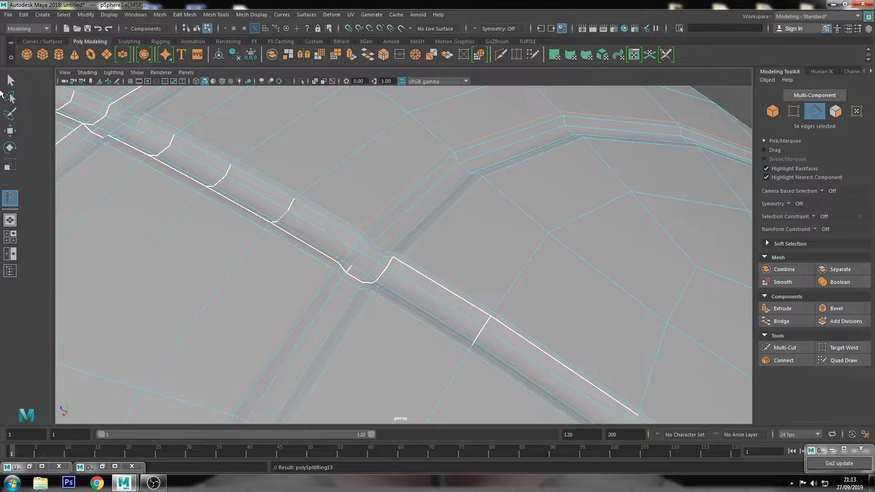
{"action": "left_click", "coordinate": [10, 80]}
{"action": "scroll", "coordinate": [438, 210], "scroll_direction": "down", "scroll_amount": 5}
{"action": "right_click_drag", "start_coordinate": [445, 203], "coordinate": [543, 141]}
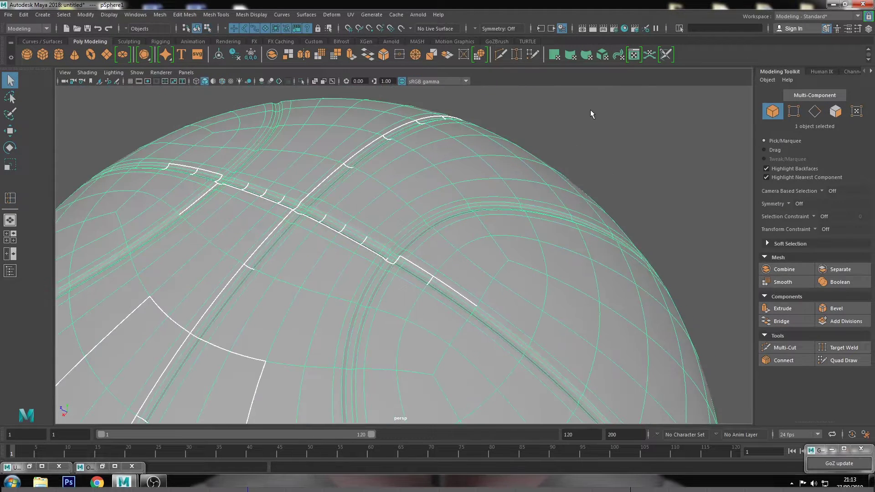
Reselect the sphere and frame the view on the groove crossing.
{"action": "left_click", "coordinate": [591, 114]}
{"action": "scroll", "coordinate": [455, 206], "scroll_direction": "down", "scroll_amount": 5}
{"action": "mouse_move", "coordinate": [492, 225]}
{"action": "left_mouse_down", "text": "alt"}
{"action": "mouse_move", "coordinate": [467, 160]}
{"action": "mouse_move", "coordinate": [434, 166]}
{"action": "mouse_move", "coordinate": [426, 197]}
{"action": "mouse_move", "coordinate": [427, 184]}
{"action": "left_mouse_up", "text": "alt"}
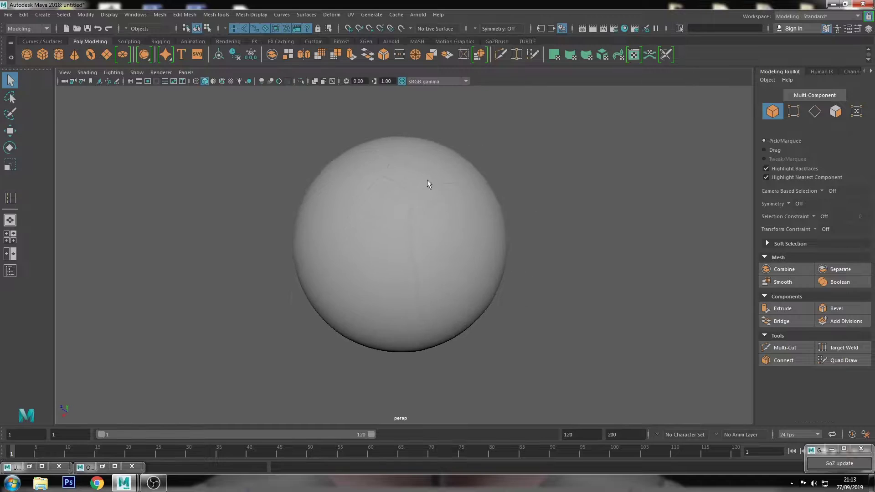
{"action": "scroll", "coordinate": [417, 190], "scroll_direction": "up", "scroll_amount": 3}
{"action": "scroll", "coordinate": [410, 197], "scroll_direction": "up", "scroll_amount": 5}
{"action": "left_click", "coordinate": [410, 197]}
{"action": "scroll", "coordinate": [410, 200], "scroll_direction": "up", "scroll_amount": 2}
{"action": "middle_click_drag", "start_coordinate": [410, 201], "coordinate": [413, 219], "text": "alt"}
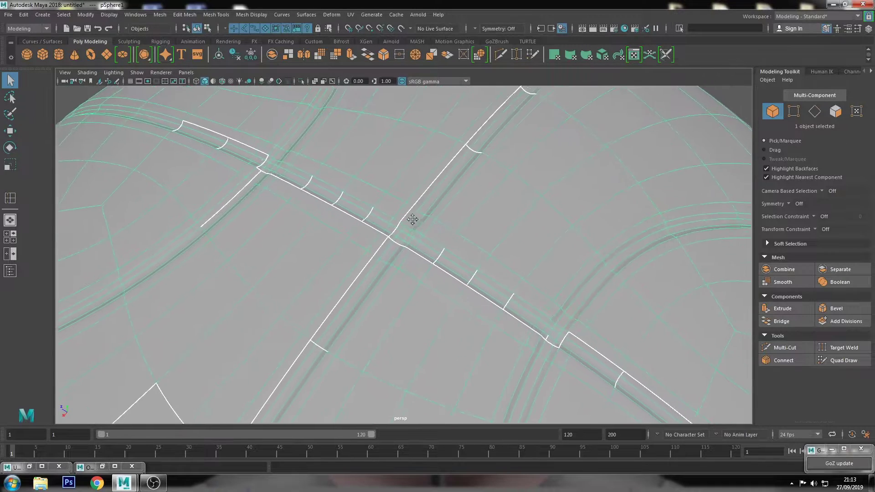
{"action": "scroll", "coordinate": [423, 215], "scroll_direction": "up", "scroll_amount": 2}
Pick groove edges and face loops, deleting two selected face loops.
{"action": "key", "text": "F10"}
{"action": "left_click", "coordinate": [422, 207]}
{"action": "mouse_move", "coordinate": [422, 207]}
{"action": "right_mouse_down", "text": "ctrl"}
{"action": "mouse_move", "coordinate": [318, 251]}
{"action": "mouse_move", "coordinate": [371, 255]}
{"action": "right_mouse_up", "text": "ctrl"}
{"action": "key", "text": "F11"}
{"action": "left_click", "coordinate": [375, 254]}
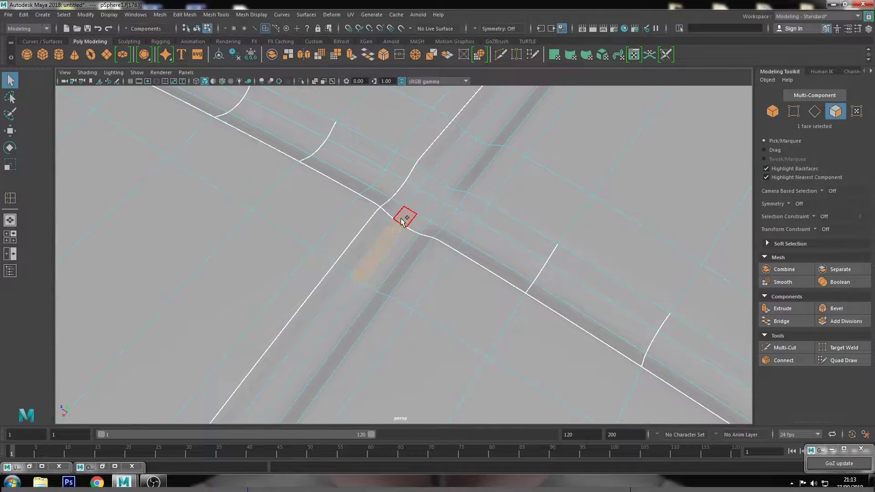
{"action": "double_click", "coordinate": [402, 222]}
{"action": "key", "text": "Delete"}
{"action": "double_click", "coordinate": [415, 196]}
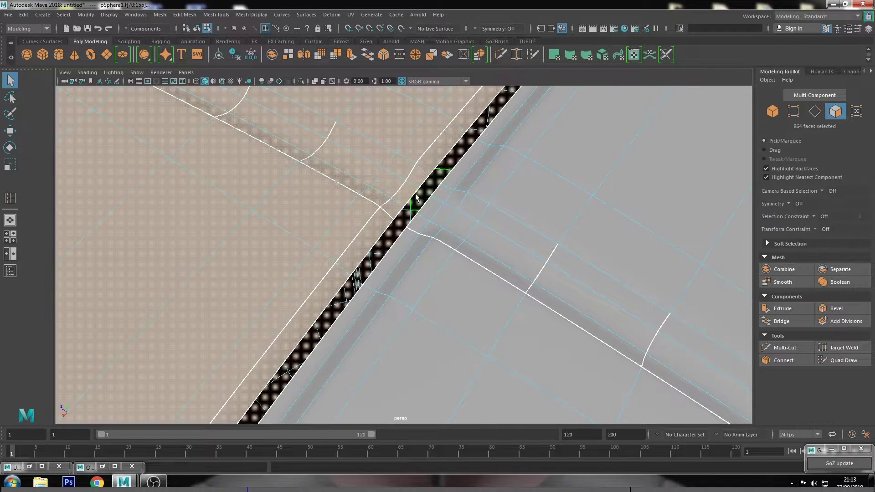
{"action": "key", "text": "Delete"}
Reselect the sphere in face mode and select the face loop along a groove strip.
{"action": "right_click_drag", "start_coordinate": [467, 218], "coordinate": [570, 150]}
{"action": "scroll", "coordinate": [381, 212], "scroll_direction": "down", "scroll_amount": 5}
{"action": "scroll", "coordinate": [400, 213], "scroll_direction": "up", "scroll_amount": 3}
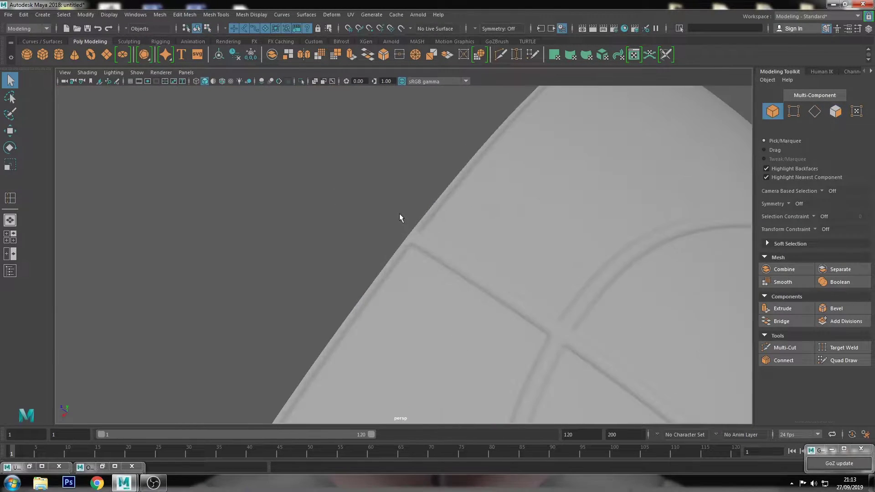
{"action": "scroll", "coordinate": [481, 213], "scroll_direction": "up", "scroll_amount": 2}
{"action": "scroll", "coordinate": [439, 207], "scroll_direction": "up", "scroll_amount": 2}
{"action": "left_click", "coordinate": [439, 208]}
{"action": "key", "text": "F11"}
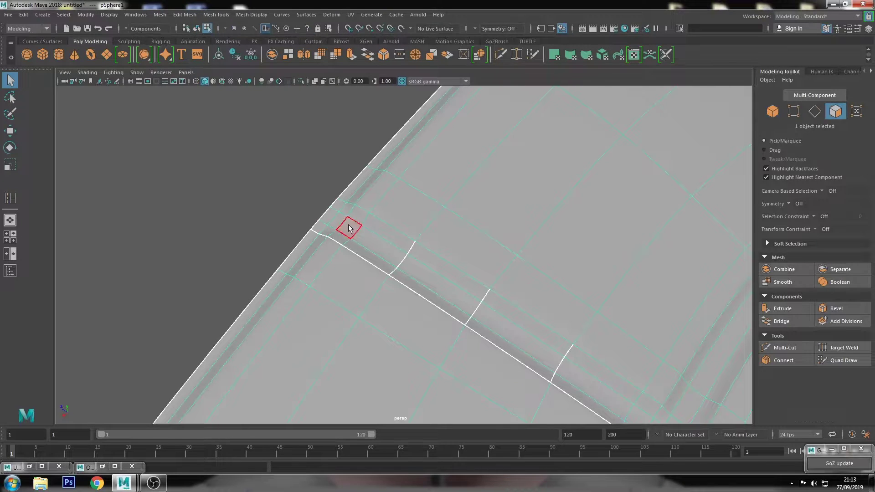
{"action": "left_click", "coordinate": [329, 215]}
{"action": "double_click", "coordinate": [337, 212], "text": "shift"}
Add another groove face loop and bring up the material assignment menu.
{"action": "scroll", "coordinate": [354, 231], "scroll_direction": "down", "scroll_amount": 3}
{"action": "scroll", "coordinate": [488, 232], "scroll_direction": "up", "scroll_amount": 4}
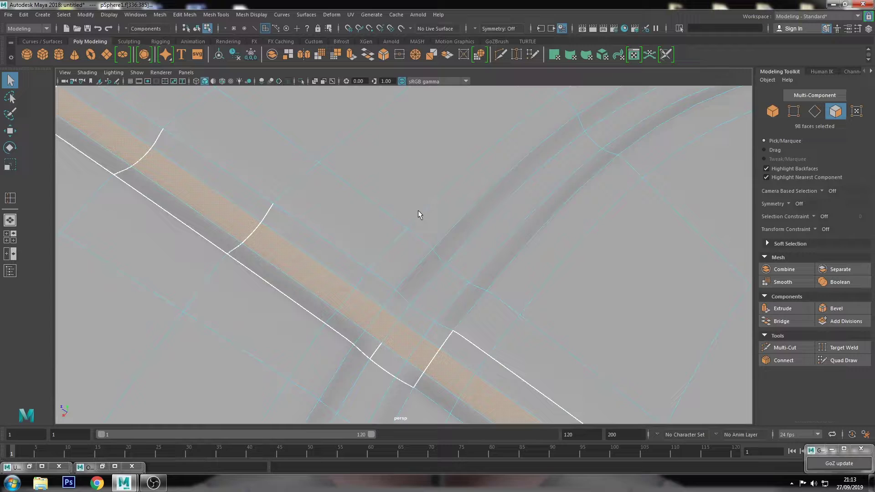
{"action": "double_click", "coordinate": [449, 282], "text": "shift"}
{"action": "scroll", "coordinate": [451, 258], "scroll_direction": "up", "scroll_amount": 3}
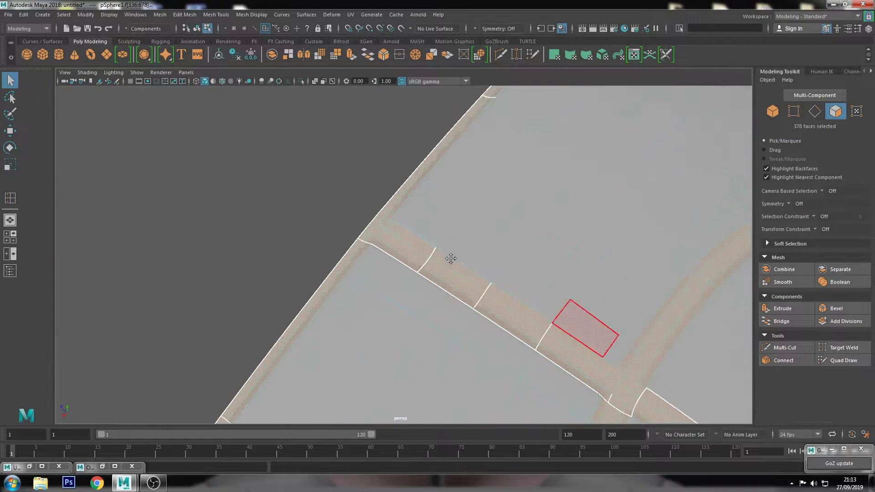
{"action": "scroll", "coordinate": [388, 215], "scroll_direction": "up", "scroll_amount": 2}
{"action": "right_click_drag", "start_coordinate": [388, 215], "coordinate": [401, 461]}
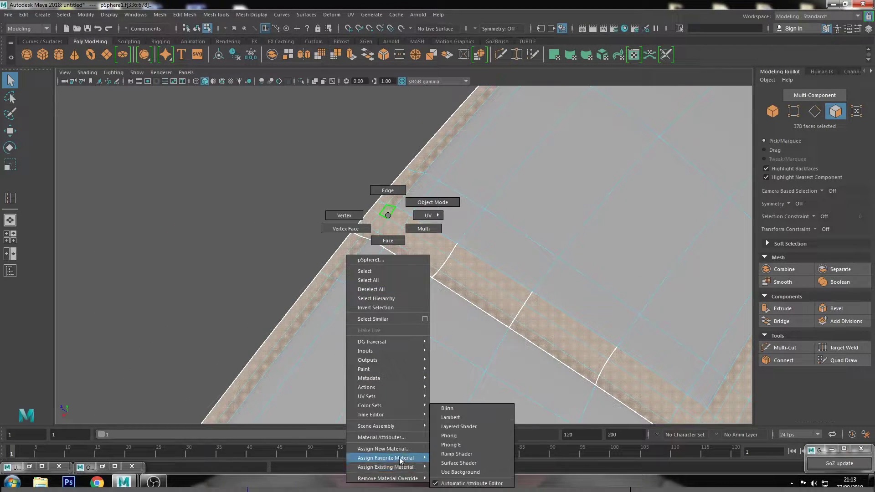
Assign a new Arnold aiStandardSurface material to the selected groove faces.
{"action": "left_click", "coordinate": [384, 449]}
{"action": "left_click", "coordinate": [209, 176]}
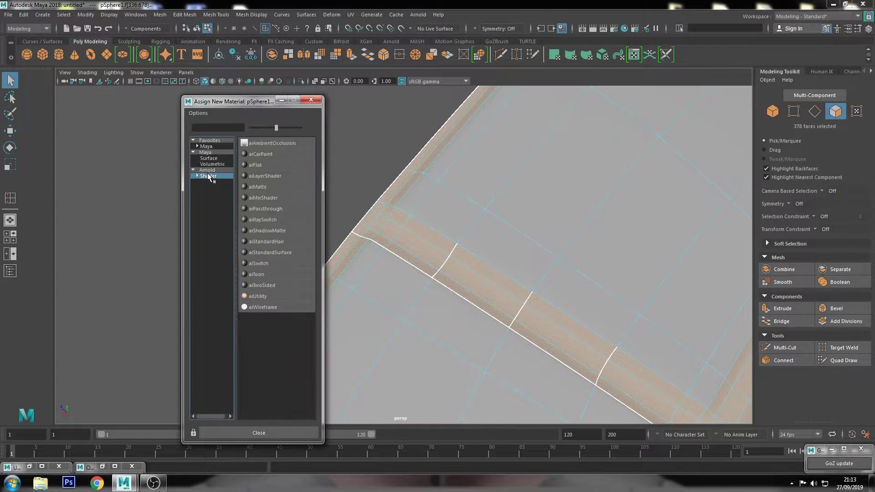
{"action": "left_click", "coordinate": [270, 252]}
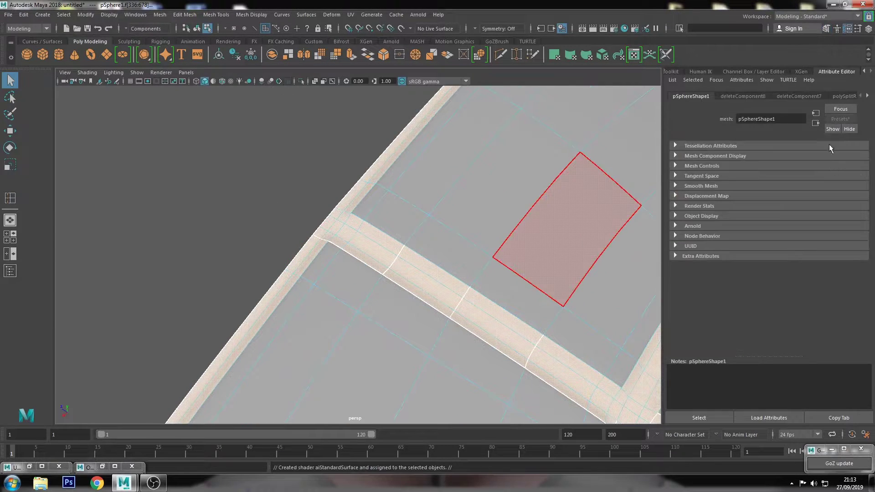
Delete the mesh's construction history and show the aiStandardSurface1 settings.
{"action": "left_click", "coordinate": [867, 95]}
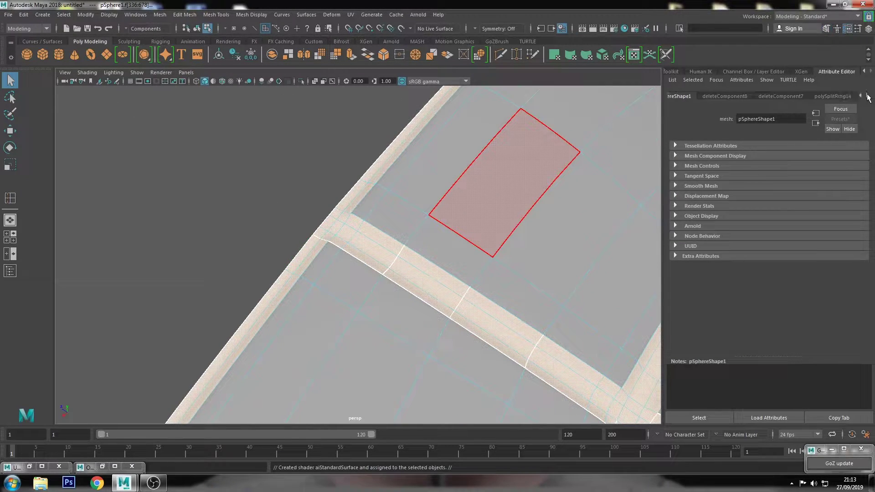
{"action": "left_click", "coordinate": [24, 15]}
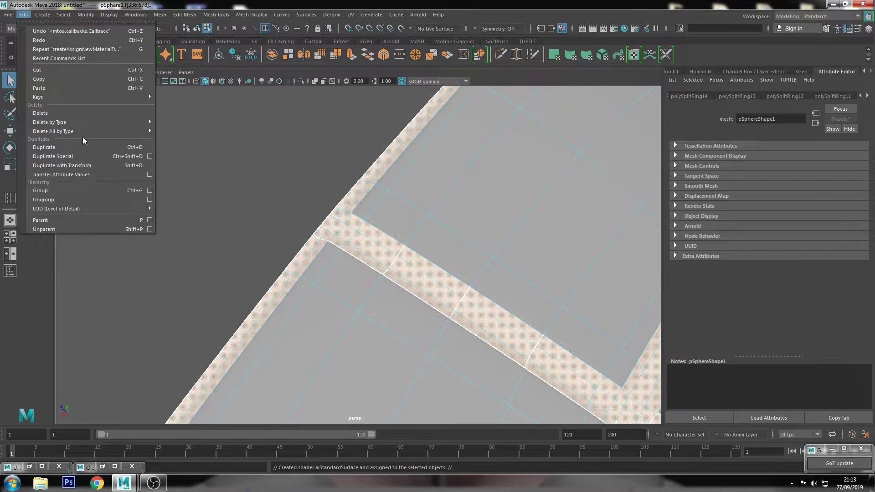
{"action": "left_click", "coordinate": [196, 138]}
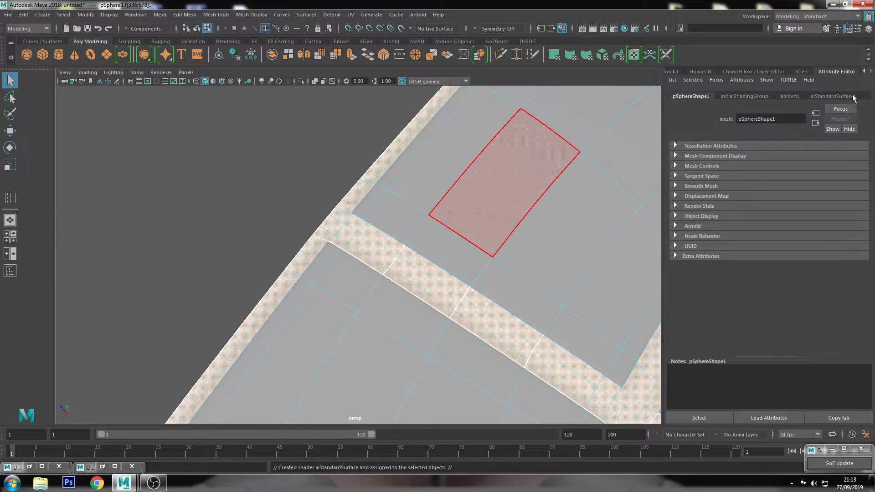
{"action": "left_click", "coordinate": [844, 96]}
{"action": "left_click", "coordinate": [790, 120]}
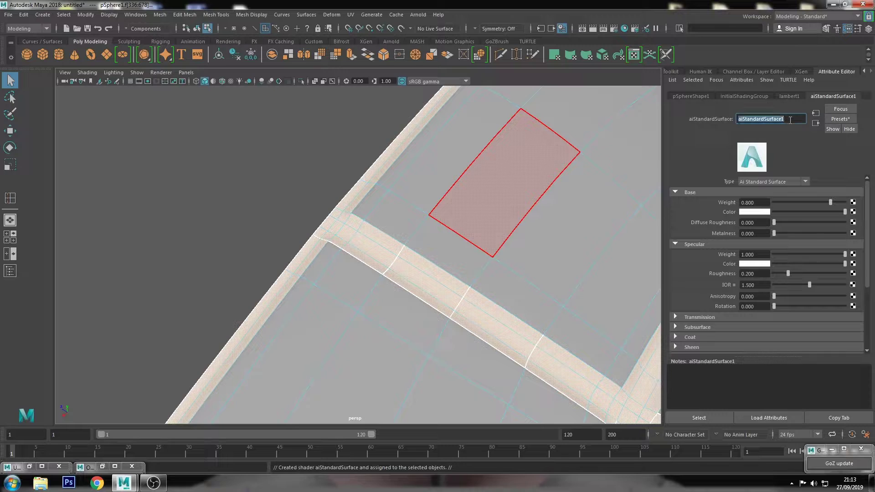
Rename the material Linea_Shader and apply the Thin_Plastic preset.
{"action": "key", "text": "Caps_Lock"}
{"action": "type", "text": "Linea_Shade"}
{"action": "type", "text": "r"}
{"action": "key", "text": "Return"}
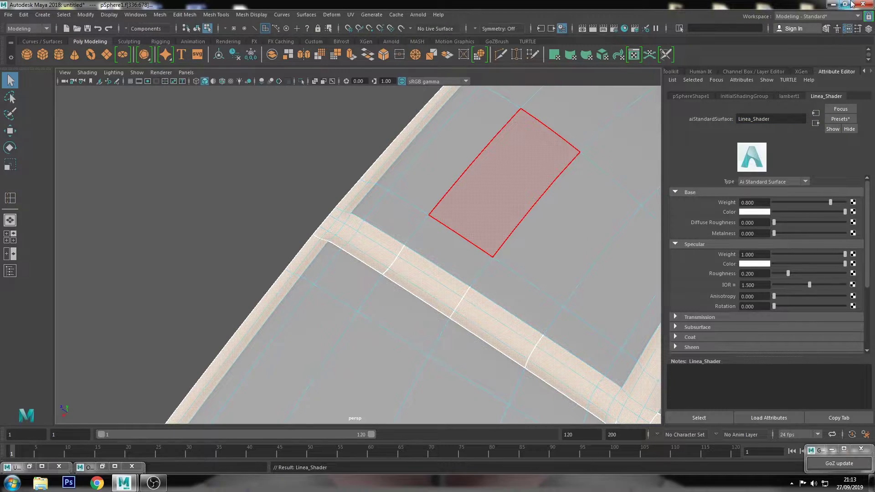
{"action": "left_click", "coordinate": [839, 120]}
{"action": "mouse_move", "coordinate": [785, 374]}
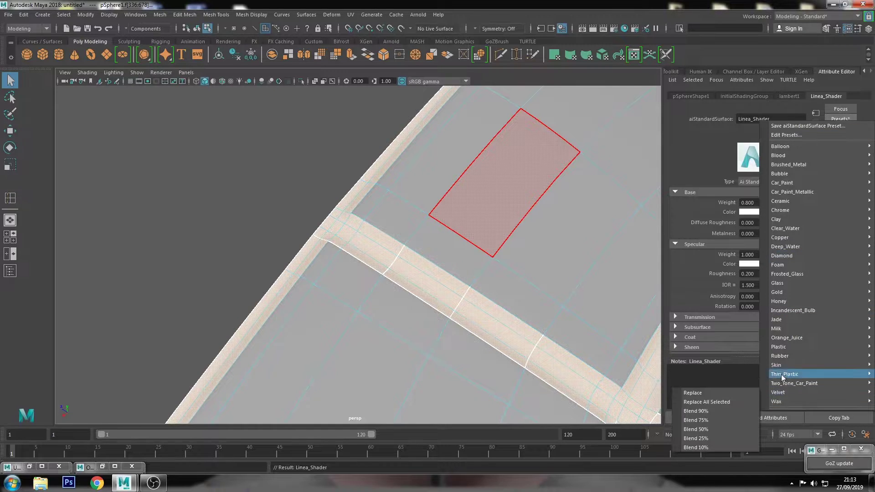
{"action": "left_click", "coordinate": [738, 356]}
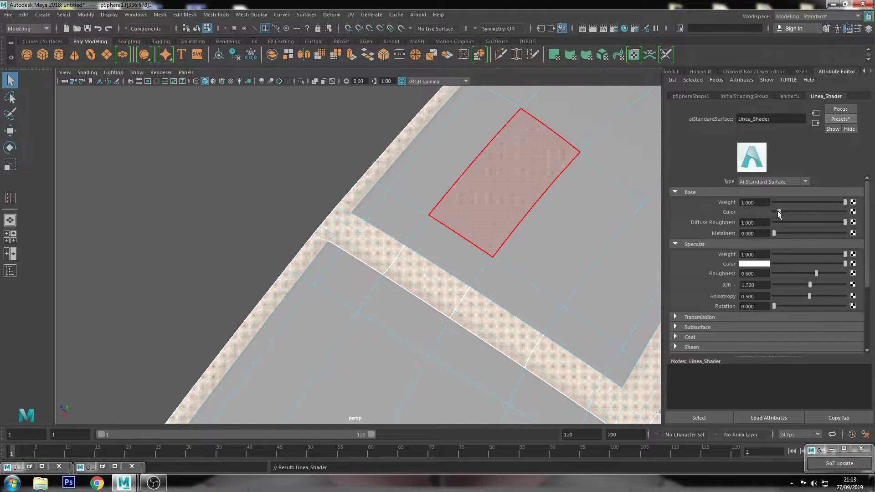
Reselect the sphere and delete its construction history again.
{"action": "right_click_drag", "start_coordinate": [512, 212], "coordinate": [605, 163]}
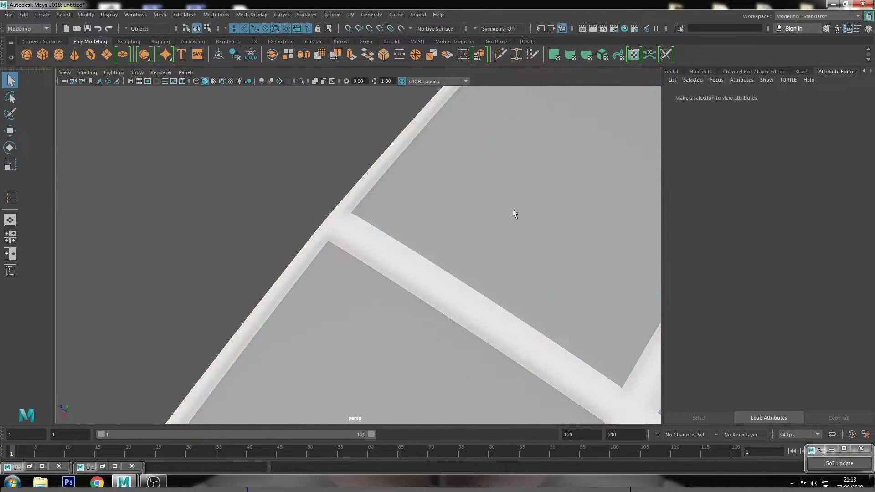
{"action": "scroll", "coordinate": [501, 196], "scroll_direction": "down", "scroll_amount": 5}
{"action": "scroll", "coordinate": [447, 247], "scroll_direction": "down", "scroll_amount": 3}
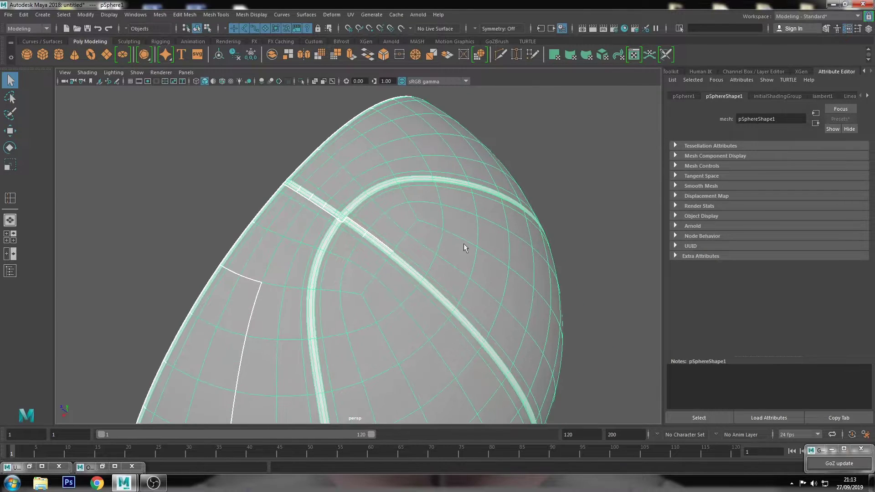
{"action": "left_click_drag", "start_coordinate": [463, 243], "coordinate": [591, 174], "text": "alt"}
{"action": "left_click", "coordinate": [591, 174]}
{"action": "scroll", "coordinate": [396, 170], "scroll_direction": "up", "scroll_amount": 5}
{"action": "left_click", "coordinate": [354, 159]}
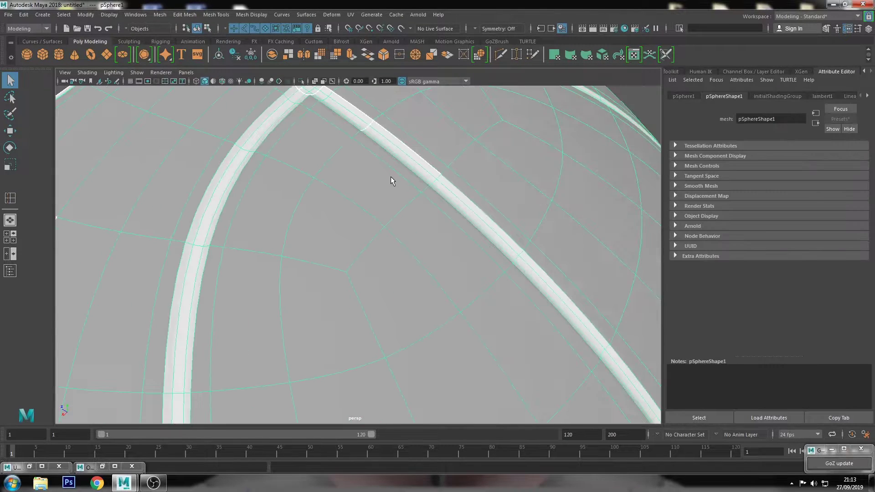
{"action": "left_click", "coordinate": [23, 14]}
{"action": "mouse_move", "coordinate": [54, 131]}
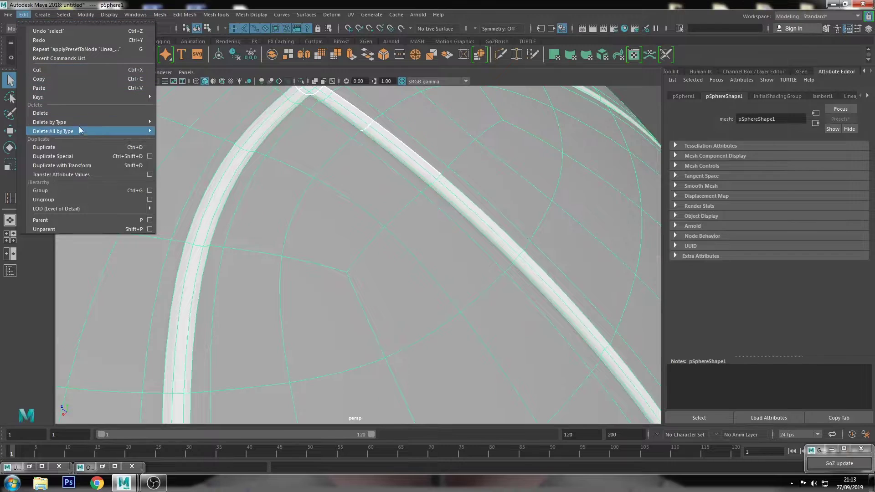
{"action": "left_click", "coordinate": [186, 140]}
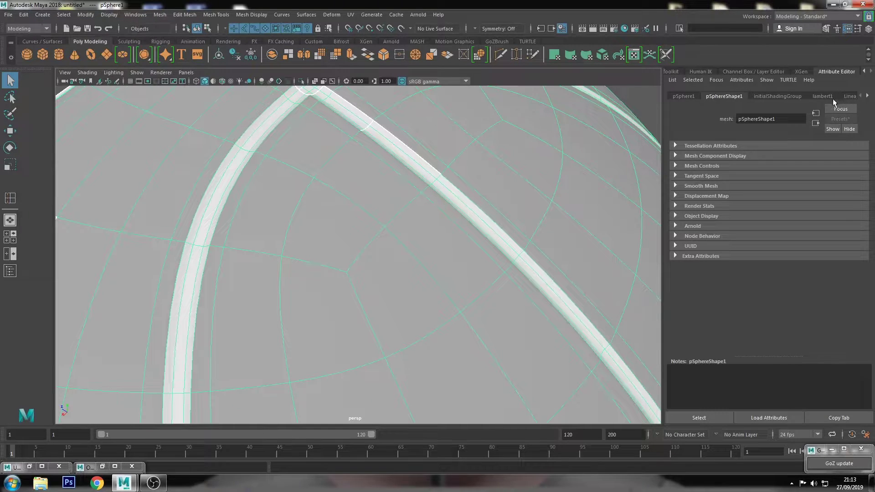
{"action": "left_click", "coordinate": [866, 96]}
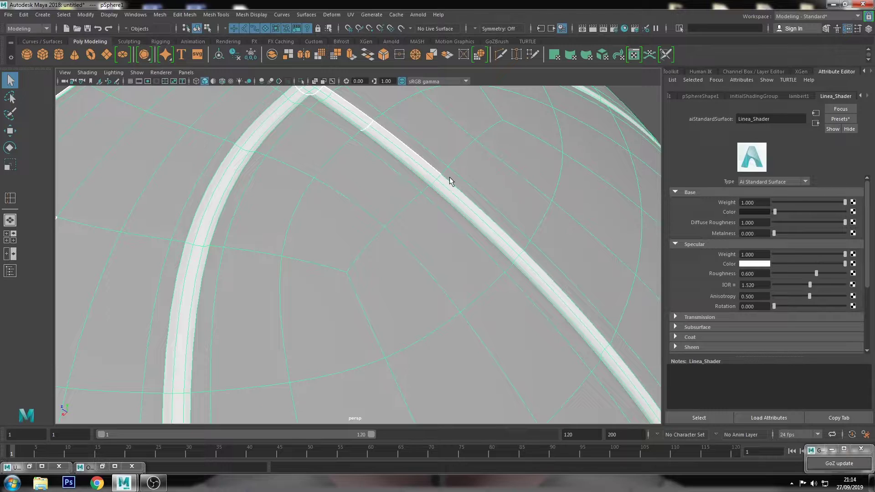
Select the vertical and curved groove face loops and grow the selection.
{"action": "key", "text": "F11"}
{"action": "left_click", "coordinate": [426, 186]}
{"action": "mouse_move", "coordinate": [421, 181]}
{"action": "left_mouse_down", "text": "alt"}
{"action": "mouse_move", "coordinate": [319, 222]}
{"action": "mouse_move", "coordinate": [328, 235]}
{"action": "left_mouse_up", "text": "alt"}
{"action": "double_click", "coordinate": [338, 246]}
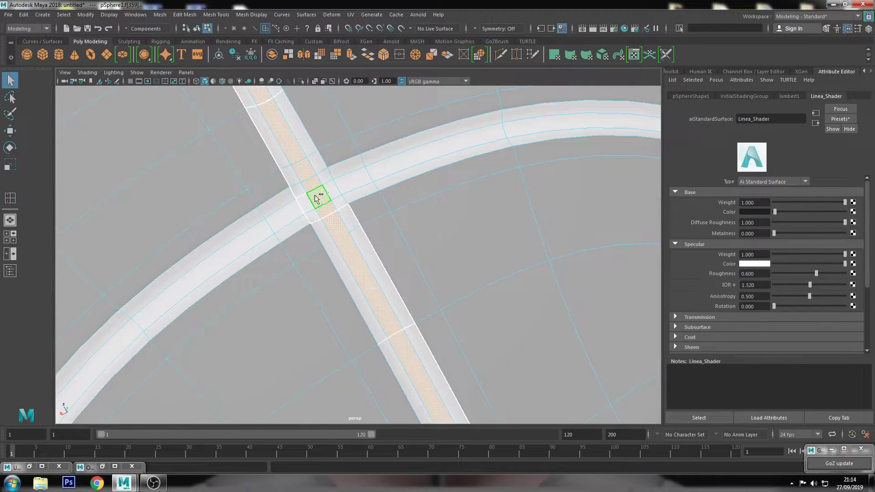
{"action": "double_click", "coordinate": [295, 207], "text": "shift"}
{"action": "double_click", "coordinate": [323, 177], "text": "ctrl"}
{"action": "left_click_drag", "start_coordinate": [323, 177], "coordinate": [372, 221], "text": "alt"}
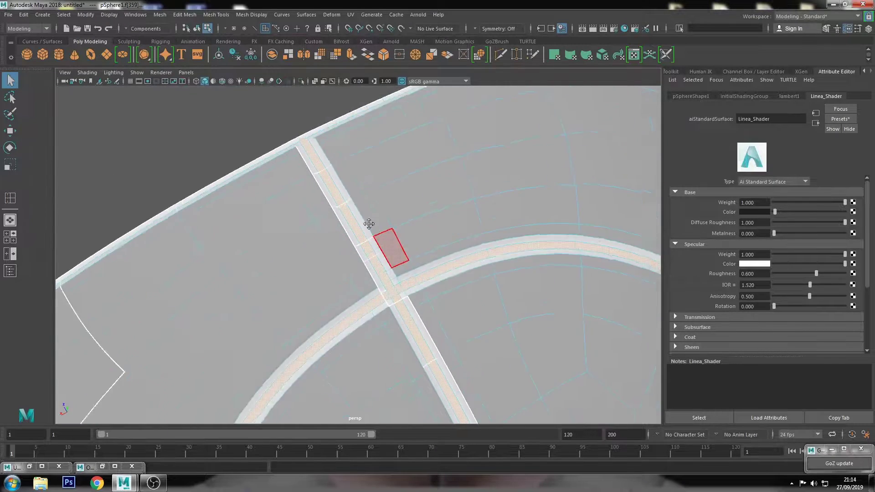
{"action": "right_click_drag", "start_coordinate": [371, 221], "coordinate": [398, 269], "text": "alt"}
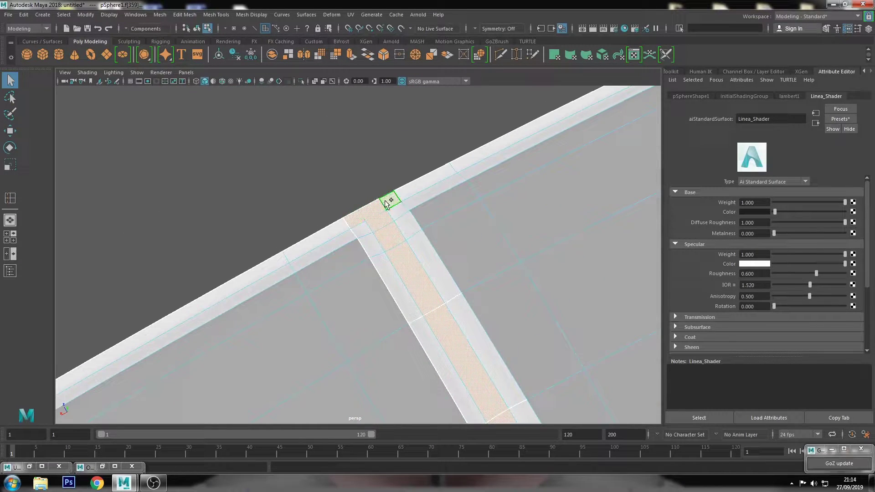
{"action": "key", "text": "shift+period"}
Add the top and vertical groove strip faces and grow to cover both strips.
{"action": "left_click", "coordinate": [420, 186]}
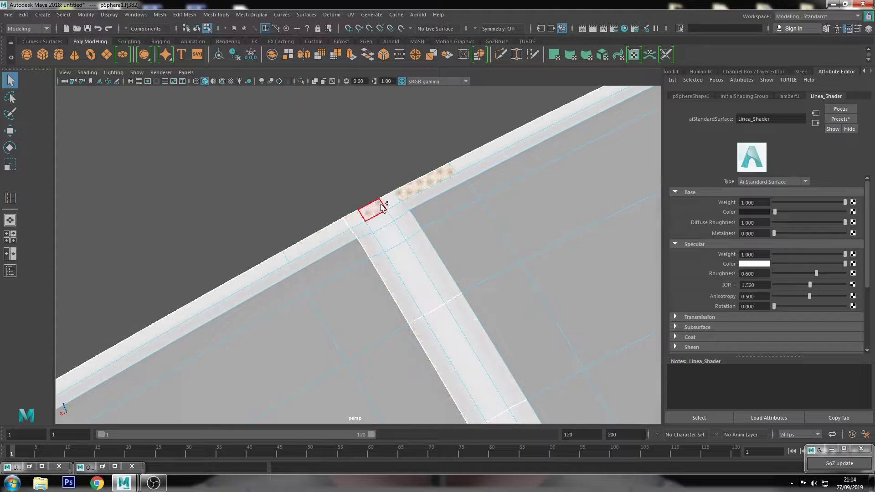
{"action": "left_click", "coordinate": [379, 205], "text": "ctrl+shift"}
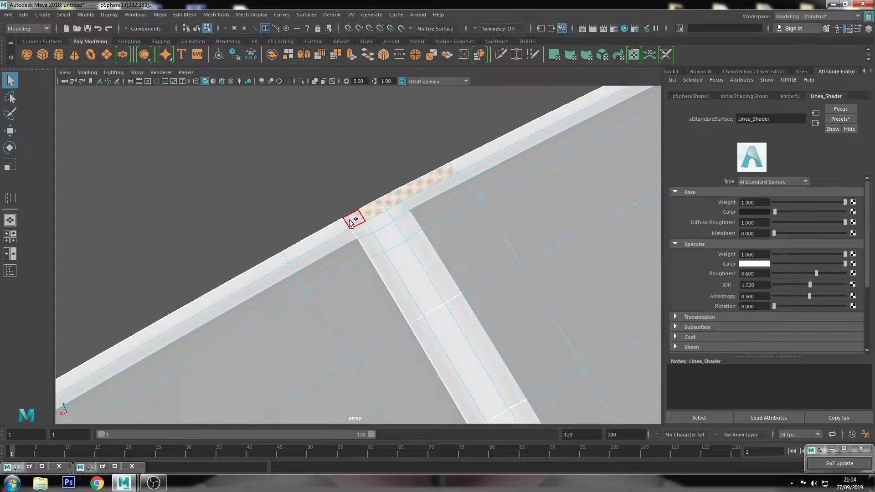
{"action": "double_click", "coordinate": [383, 237], "text": "shift"}
{"action": "mouse_move", "coordinate": [383, 238]}
{"action": "left_mouse_down", "text": "alt"}
{"action": "mouse_move", "coordinate": [441, 304]}
{"action": "mouse_move", "coordinate": [373, 184]}
{"action": "left_mouse_up", "text": "alt"}
{"action": "scroll", "coordinate": [373, 184], "scroll_direction": "up", "scroll_amount": 5}
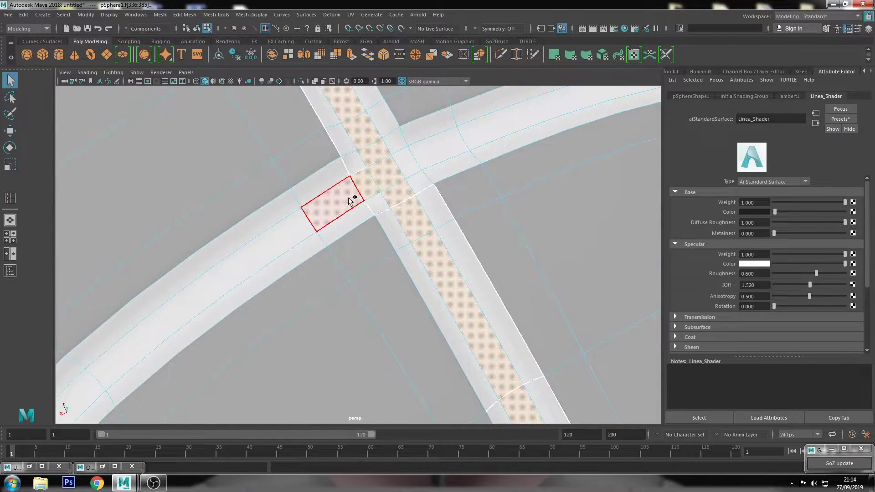
{"action": "key", "text": "shift+period"}
{"action": "key", "text": "shift+period"}
Assign the existing Linea_Shader to the groove faces and view them in textured display.
{"action": "right_click_drag", "start_coordinate": [385, 163], "coordinate": [444, 403]}
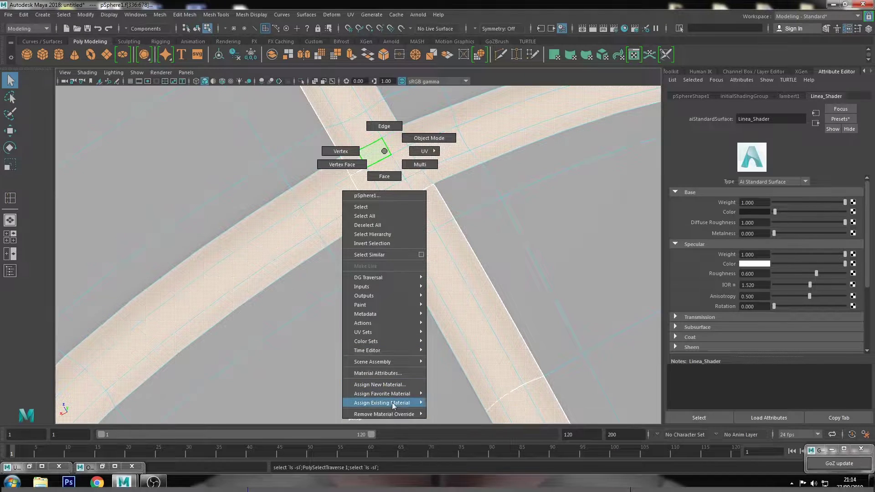
{"action": "scroll", "coordinate": [445, 274], "scroll_direction": "down", "scroll_amount": 3}
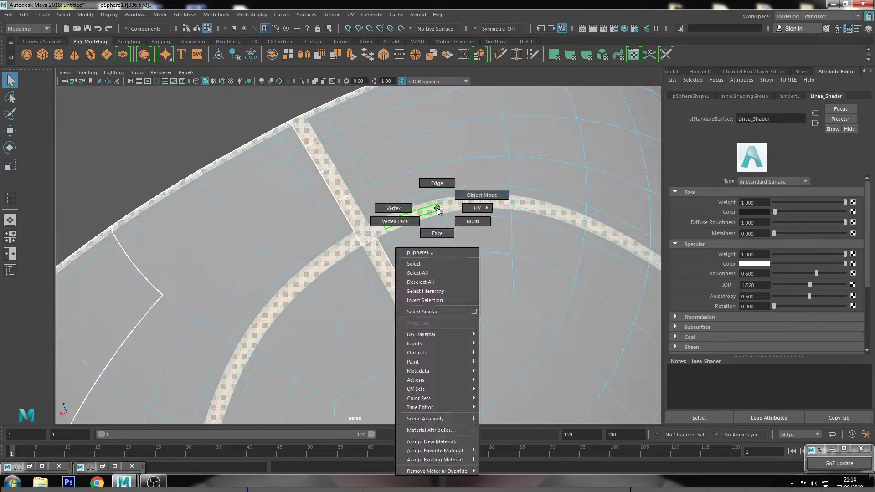
{"action": "right_click_drag", "start_coordinate": [434, 205], "coordinate": [480, 193]}
{"action": "left_click", "coordinate": [220, 178]}
{"action": "key", "text": "6"}
{"action": "scroll", "coordinate": [371, 206], "scroll_direction": "down", "scroll_amount": 3}
Orbit and zoom around the ball to inspect the black groove crossing, then select the ball.
{"action": "left_click_drag", "start_coordinate": [371, 207], "coordinate": [417, 203], "text": "alt"}
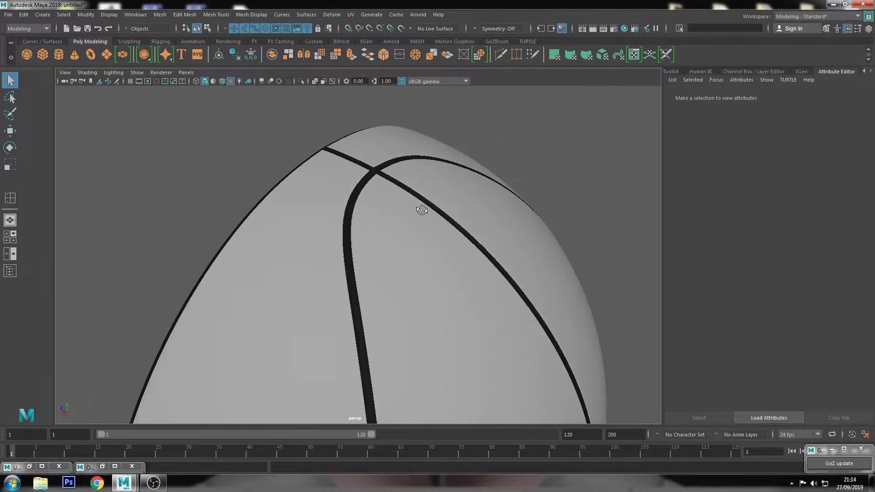
{"action": "scroll", "coordinate": [408, 160], "scroll_direction": "up", "scroll_amount": 4}
{"action": "scroll", "coordinate": [407, 157], "scroll_direction": "down", "scroll_amount": 3}
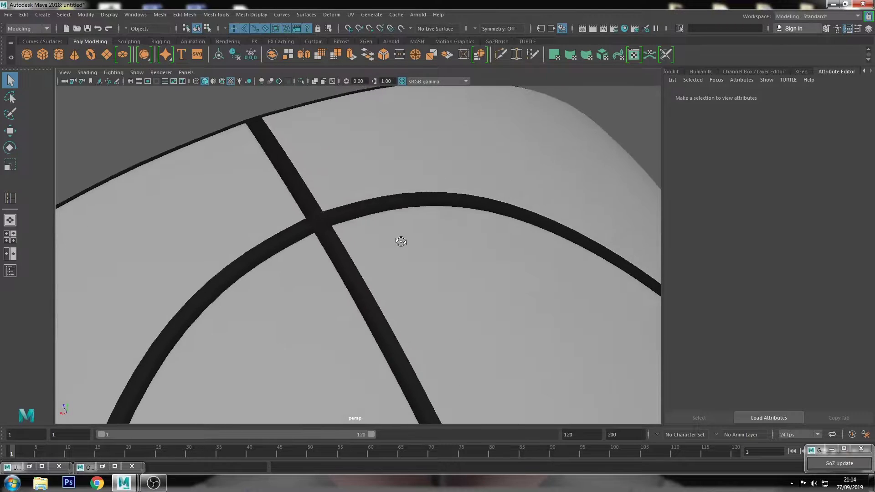
{"action": "mouse_move", "coordinate": [397, 250]}
{"action": "left_mouse_down", "text": "alt"}
{"action": "mouse_move", "coordinate": [371, 240]}
{"action": "mouse_move", "coordinate": [406, 237]}
{"action": "left_mouse_up", "text": "alt"}
{"action": "left_click", "coordinate": [371, 241]}
{"action": "scroll", "coordinate": [371, 241], "scroll_direction": "down", "scroll_amount": 3}
{"action": "mouse_move", "coordinate": [333, 248]}
{"action": "left_mouse_down", "text": "alt"}
{"action": "mouse_move", "coordinate": [372, 156]}
{"action": "mouse_move", "coordinate": [375, 210]}
{"action": "mouse_move", "coordinate": [406, 213]}
{"action": "mouse_move", "coordinate": [372, 289]}
{"action": "left_mouse_up", "text": "alt"}
{"action": "scroll", "coordinate": [375, 209], "scroll_direction": "down", "scroll_amount": 2}
{"action": "scroll", "coordinate": [364, 235], "scroll_direction": "up", "scroll_amount": 3}
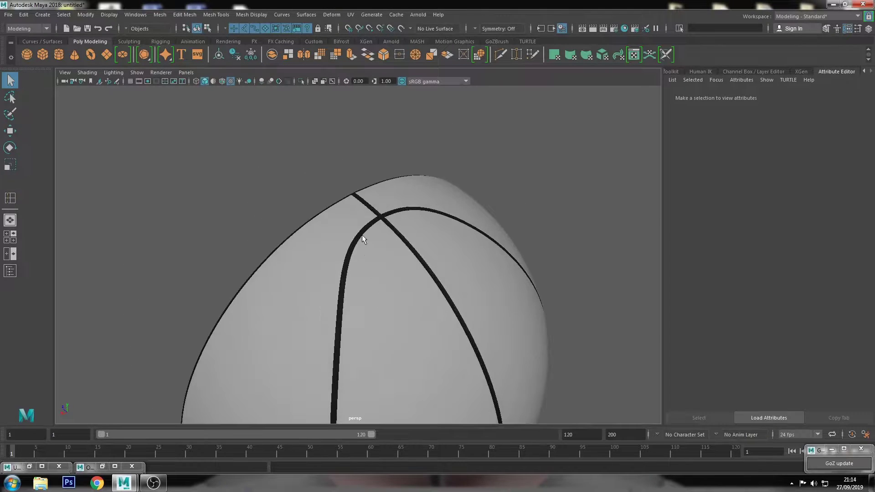
{"action": "scroll", "coordinate": [378, 251], "scroll_direction": "up", "scroll_amount": 2}
{"action": "scroll", "coordinate": [373, 247], "scroll_direction": "up", "scroll_amount": 2}
{"action": "left_click", "coordinate": [373, 247]}
In face mode, select the face loop and border faces along the groove seam strip.
{"action": "key", "text": "F11"}
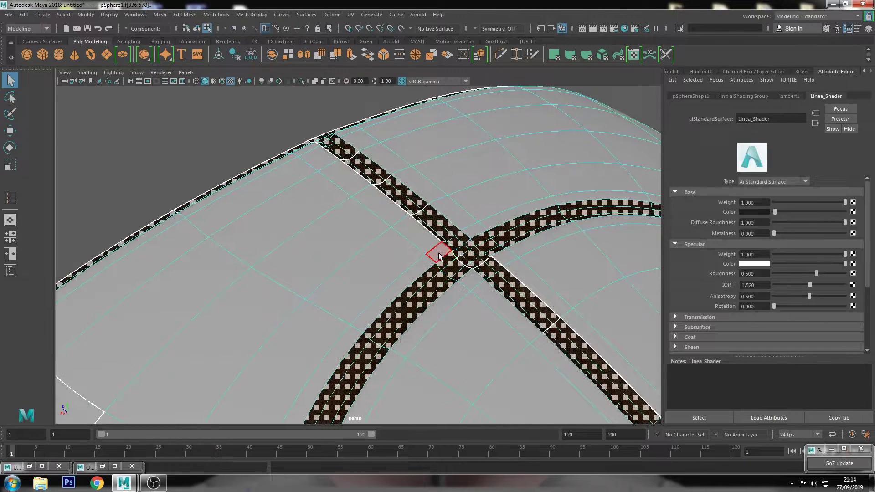
{"action": "left_click", "coordinate": [437, 252]}
{"action": "double_click", "coordinate": [379, 201], "text": "shift"}
{"action": "left_click_drag", "start_coordinate": [378, 201], "coordinate": [451, 335], "text": "alt"}
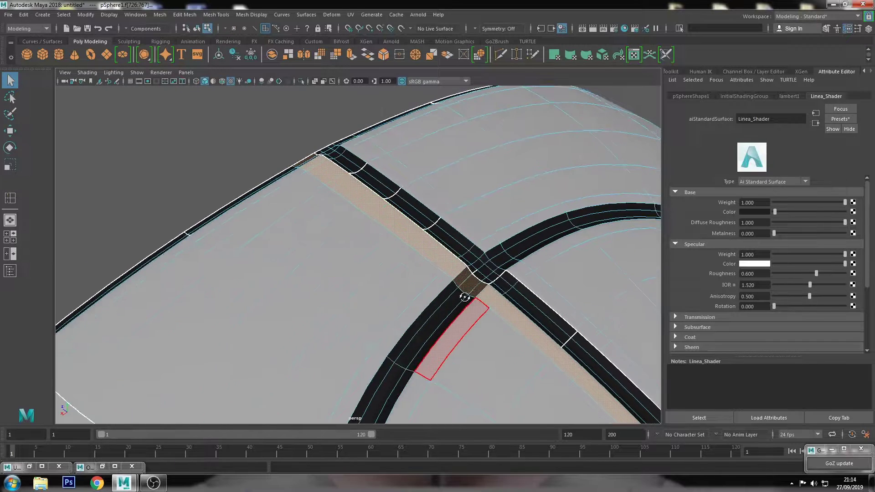
{"action": "left_click", "coordinate": [378, 387], "text": "shift"}
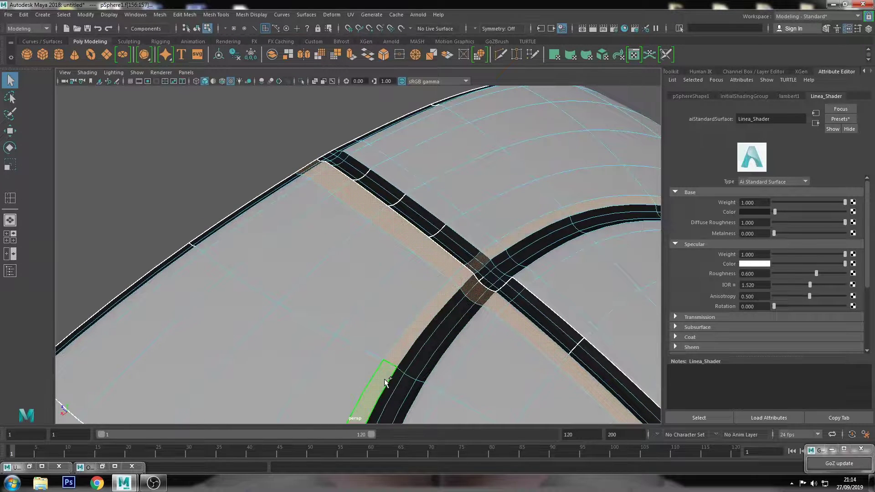
Orbit and zoom around the top of the ball until the seam strips cross as an X.
{"action": "mouse_move", "coordinate": [326, 220]}
{"action": "left_mouse_down", "text": "alt"}
{"action": "mouse_move", "coordinate": [410, 250]}
{"action": "mouse_move", "coordinate": [434, 289]}
{"action": "mouse_move", "coordinate": [402, 264]}
{"action": "left_mouse_up", "text": "alt"}
{"action": "left_click_drag", "start_coordinate": [445, 180], "coordinate": [371, 172], "text": "alt"}
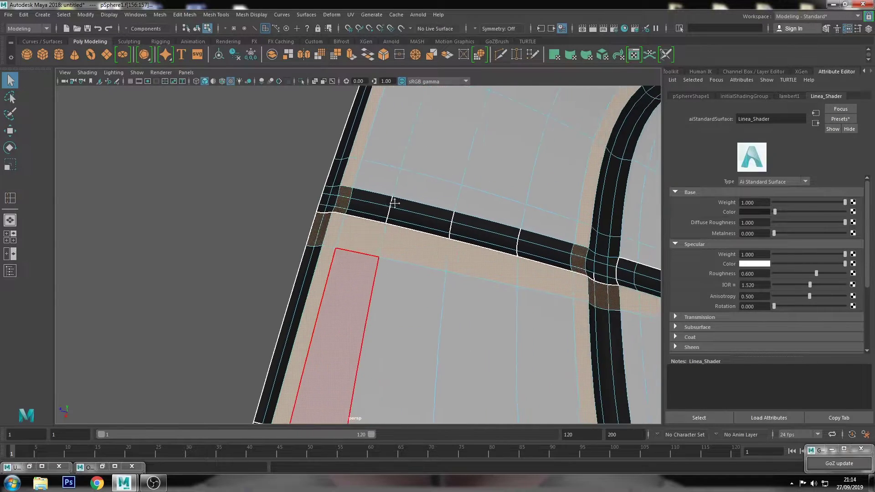
{"action": "mouse_move", "coordinate": [412, 182]}
{"action": "right_mouse_down", "text": "alt"}
{"action": "mouse_move", "coordinate": [396, 190]}
{"action": "mouse_move", "coordinate": [435, 264]}
{"action": "right_mouse_up", "text": "alt"}
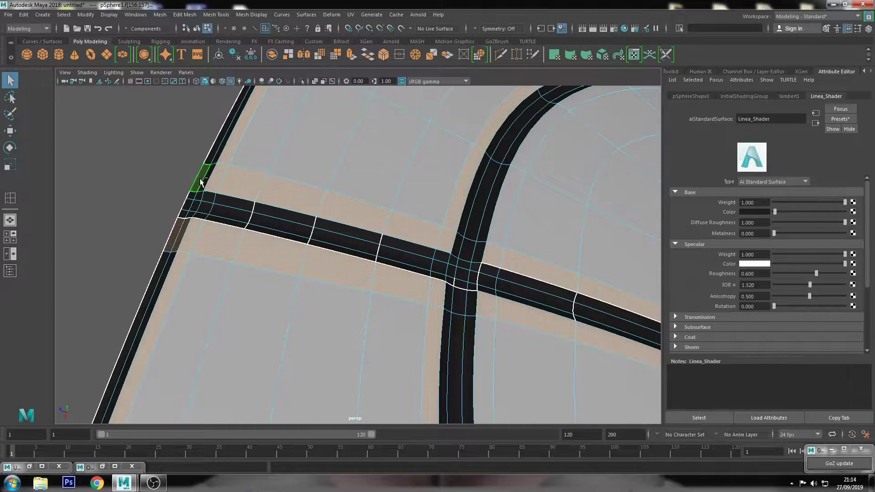
{"action": "scroll", "coordinate": [282, 210], "scroll_direction": "down", "scroll_amount": 5}
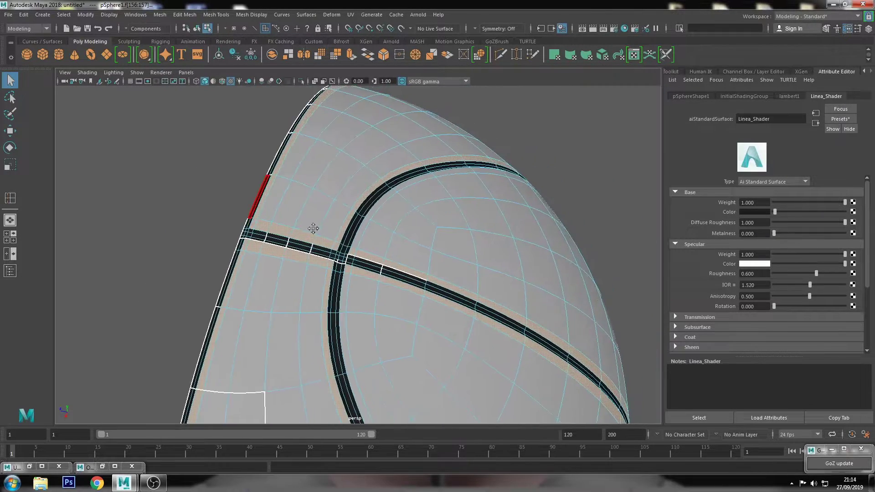
{"action": "mouse_move", "coordinate": [308, 228]}
{"action": "left_mouse_down", "text": "alt"}
{"action": "mouse_move", "coordinate": [370, 258]}
{"action": "mouse_move", "coordinate": [336, 236]}
{"action": "left_mouse_up", "text": "alt"}
{"action": "scroll", "coordinate": [336, 236], "scroll_direction": "down", "scroll_amount": 2}
{"action": "scroll", "coordinate": [347, 246], "scroll_direction": "up", "scroll_amount": 4}
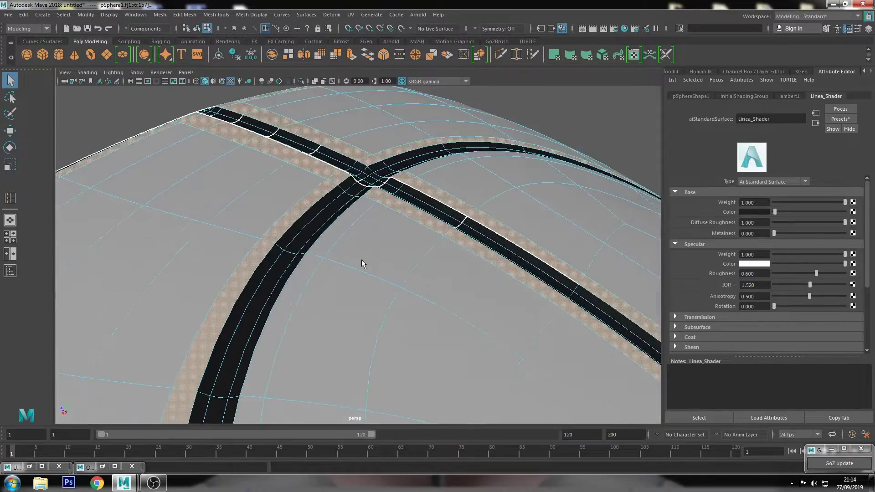
{"action": "scroll", "coordinate": [362, 259], "scroll_direction": "up", "scroll_amount": 2}
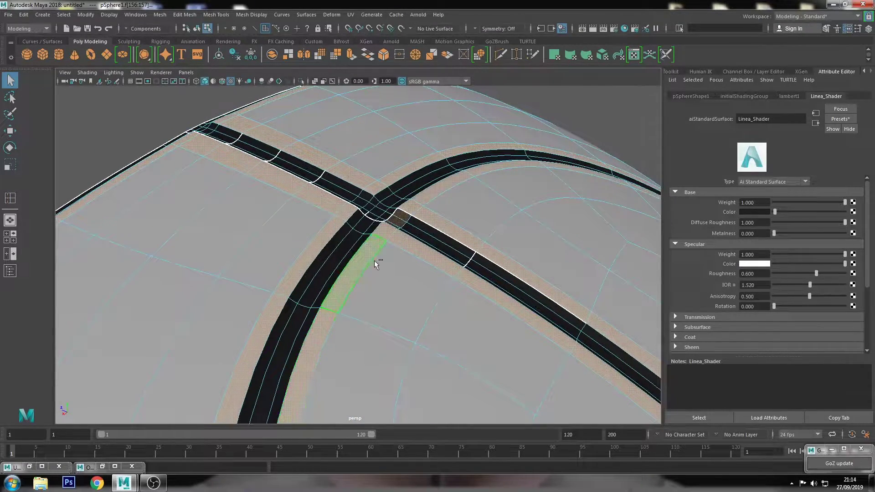
{"action": "left_click_drag", "start_coordinate": [374, 261], "coordinate": [326, 279], "text": "alt"}
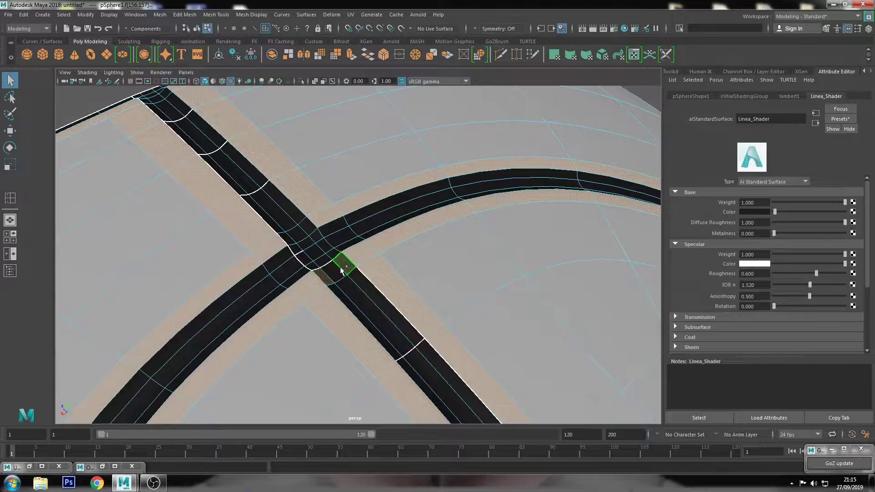
{"action": "scroll", "coordinate": [340, 272], "scroll_direction": "down", "scroll_amount": 3}
{"action": "scroll", "coordinate": [366, 247], "scroll_direction": "up", "scroll_amount": 1}
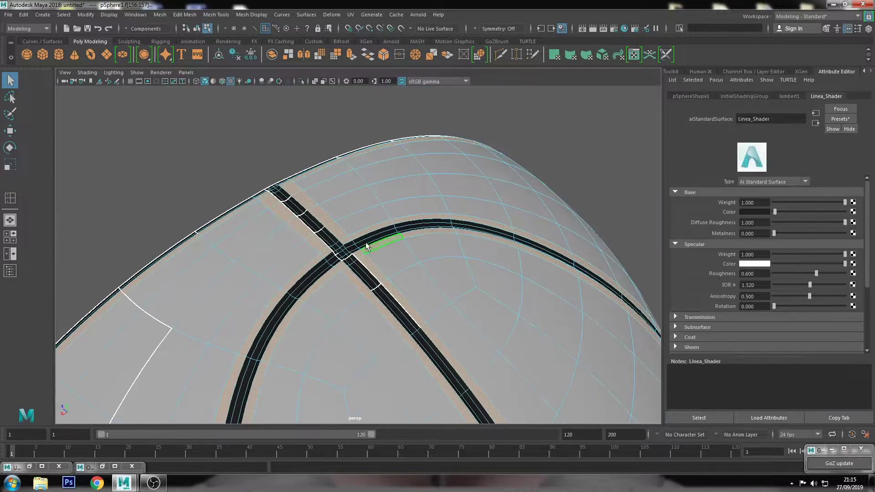
{"action": "scroll", "coordinate": [360, 273], "scroll_direction": "down", "scroll_amount": 5}
Deselect four stray corner and strip faces at the seam junction.
{"action": "left_click_drag", "start_coordinate": [346, 297], "coordinate": [363, 262], "text": "alt"}
{"action": "scroll", "coordinate": [360, 219], "scroll_direction": "up", "scroll_amount": 3}
{"action": "middle_click_drag", "start_coordinate": [358, 182], "coordinate": [318, 191], "text": "alt"}
{"action": "scroll", "coordinate": [329, 215], "scroll_direction": "up", "scroll_amount": 3}
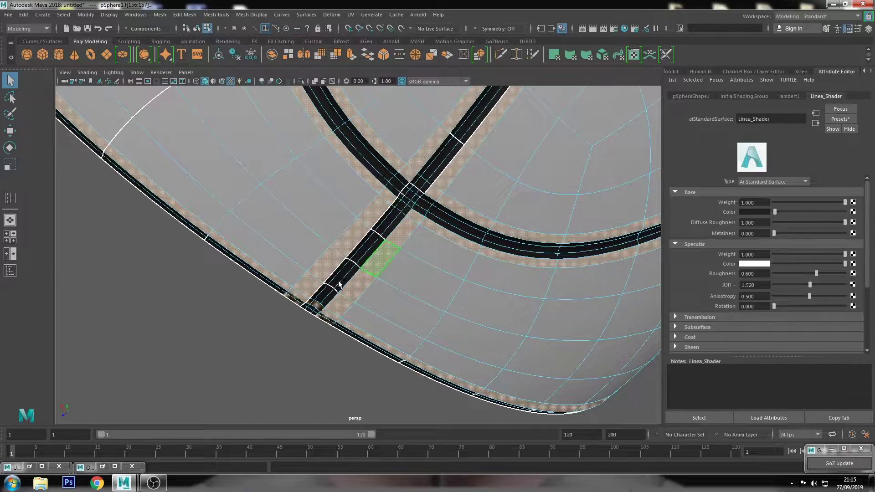
{"action": "scroll", "coordinate": [339, 285], "scroll_direction": "down", "scroll_amount": 2}
{"action": "scroll", "coordinate": [326, 243], "scroll_direction": "up", "scroll_amount": 5}
{"action": "left_click", "coordinate": [322, 225], "text": "ctrl"}
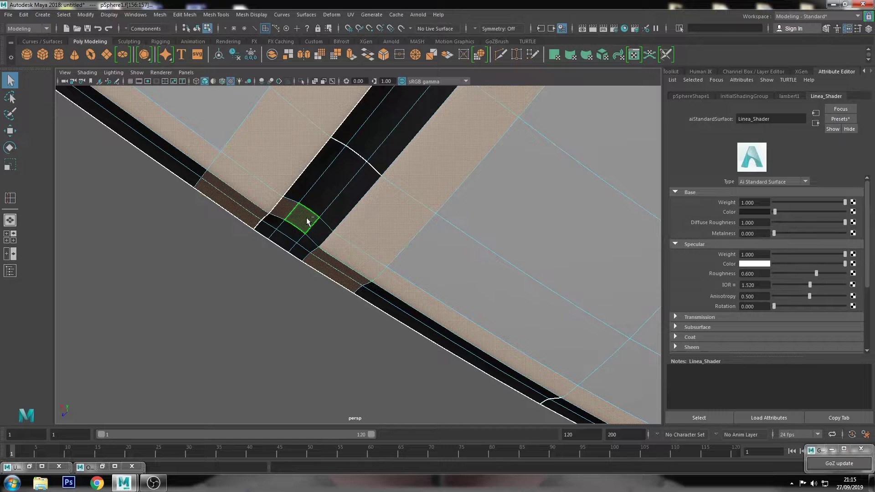
{"action": "left_click", "coordinate": [283, 206], "text": "ctrl"}
{"action": "left_click", "coordinate": [240, 205], "text": "ctrl"}
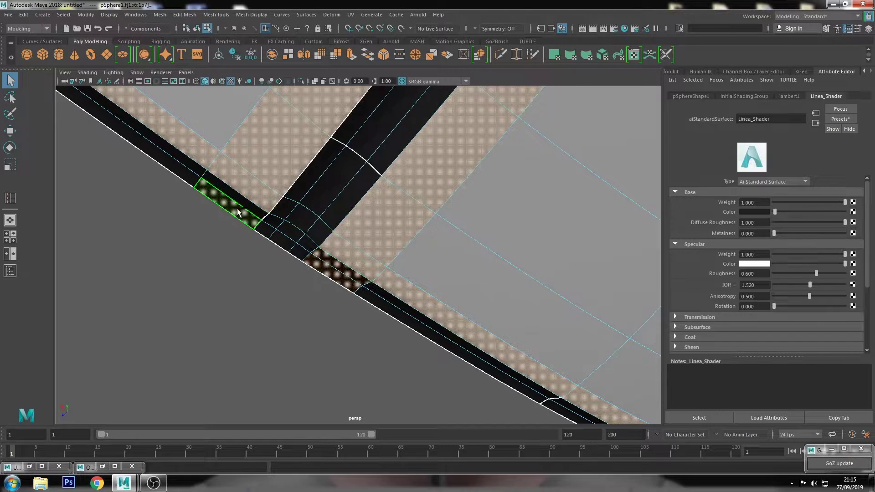
{"action": "left_click", "coordinate": [317, 265], "text": "ctrl"}
Orbit to a side view of the whole ball and activate the Paint Selection Tool.
{"action": "scroll", "coordinate": [323, 274], "scroll_direction": "down", "scroll_amount": 4}
{"action": "scroll", "coordinate": [323, 273], "scroll_direction": "down", "scroll_amount": 4}
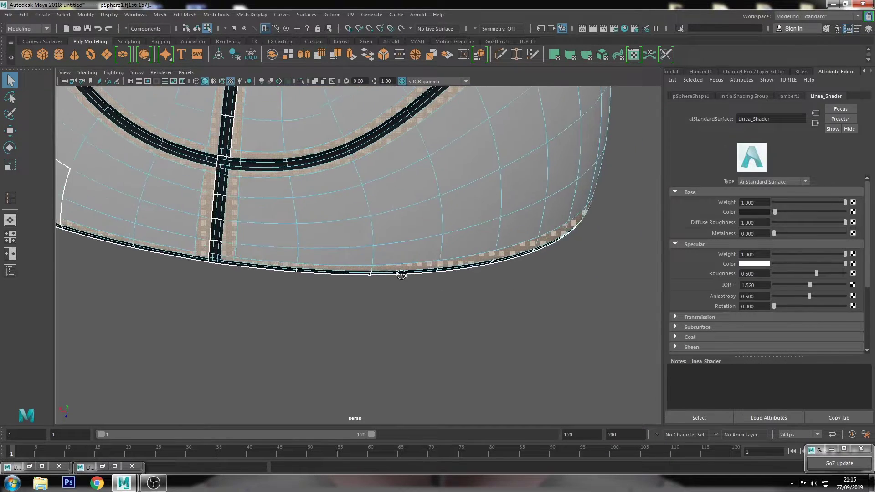
{"action": "mouse_move", "coordinate": [323, 274]}
{"action": "left_mouse_down", "text": "alt"}
{"action": "mouse_move", "coordinate": [363, 263]}
{"action": "mouse_move", "coordinate": [341, 211]}
{"action": "left_mouse_up", "text": "alt"}
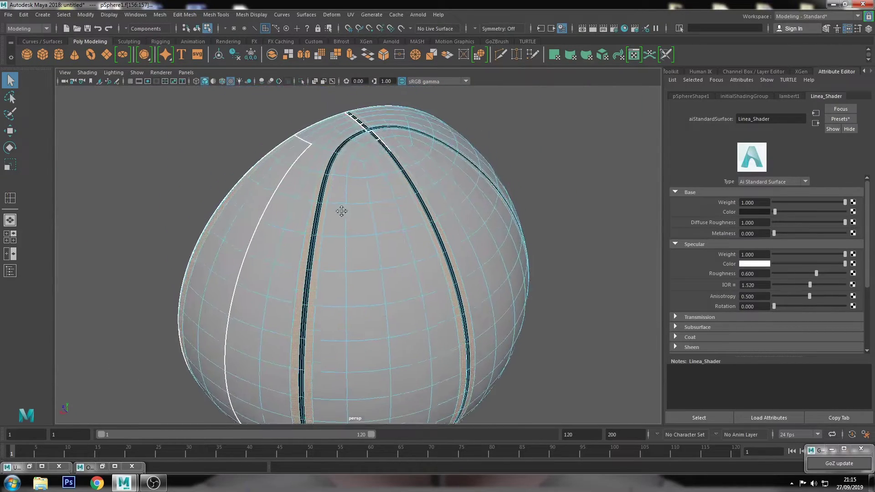
{"action": "scroll", "coordinate": [371, 256], "scroll_direction": "up", "scroll_amount": 5}
{"action": "scroll", "coordinate": [414, 248], "scroll_direction": "up", "scroll_amount": 2}
{"action": "scroll", "coordinate": [426, 217], "scroll_direction": "up", "scroll_amount": 1}
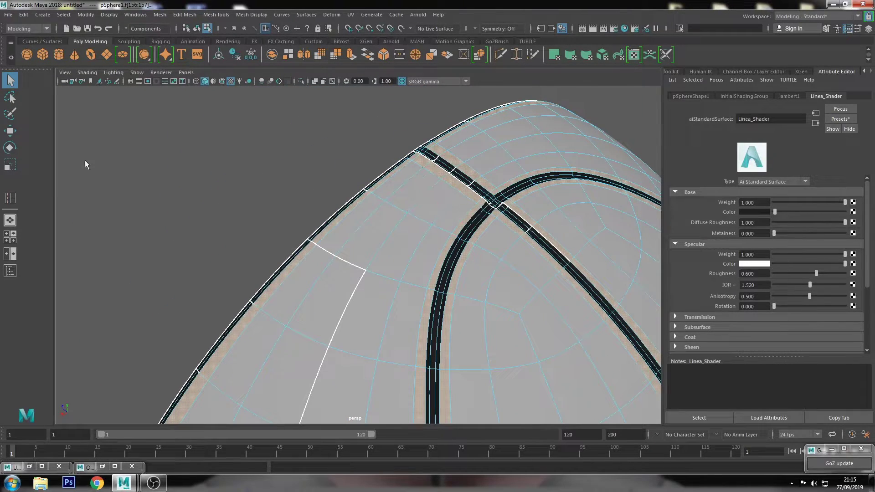
{"action": "left_click", "coordinate": [9, 114]}
Paint-select panel faces across the side and lower half of the ball.
{"action": "left_click", "coordinate": [391, 328]}
{"action": "left_click_drag", "start_coordinate": [391, 328], "coordinate": [397, 235], "text": "alt"}
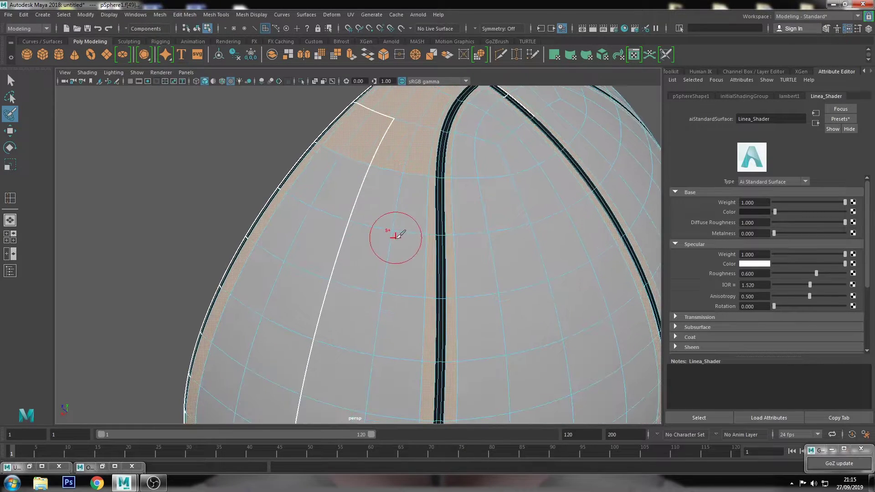
{"action": "left_click_drag", "start_coordinate": [322, 181], "coordinate": [297, 233]}
{"action": "mouse_move", "coordinate": [259, 282]}
{"action": "left_mouse_down", "text": "alt"}
{"action": "mouse_move", "coordinate": [358, 97]}
{"action": "mouse_move", "coordinate": [401, 141]}
{"action": "left_mouse_up", "text": "alt"}
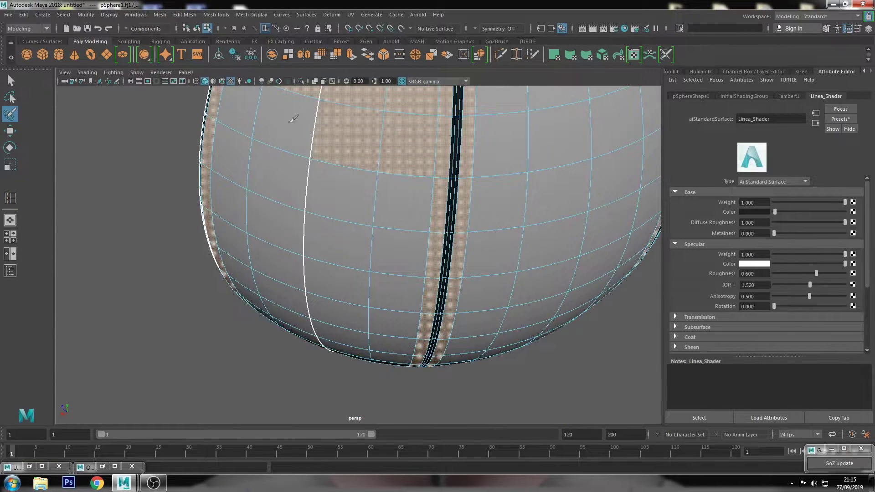
{"action": "mouse_move", "coordinate": [239, 133]}
{"action": "left_mouse_down"}
{"action": "mouse_move", "coordinate": [405, 223]}
{"action": "mouse_move", "coordinate": [259, 228]}
{"action": "mouse_move", "coordinate": [235, 237]}
{"action": "left_mouse_up"}
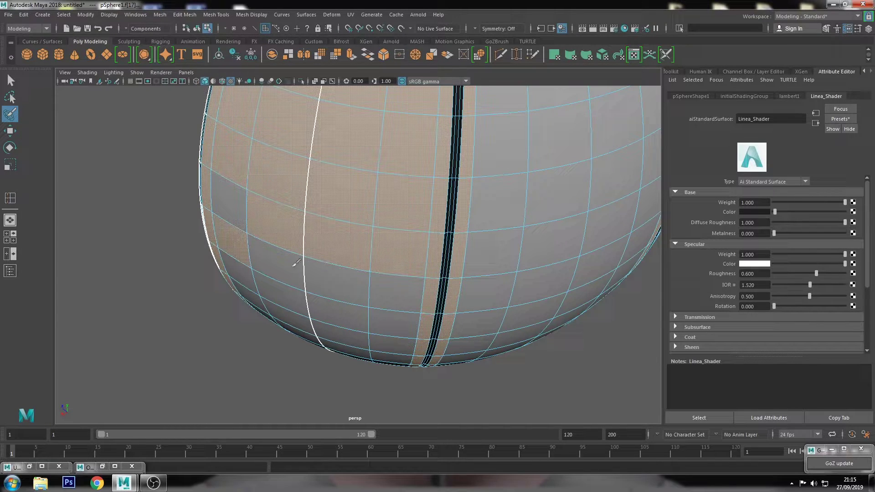
{"action": "mouse_move", "coordinate": [296, 263]}
{"action": "left_mouse_down"}
{"action": "mouse_move", "coordinate": [224, 191]}
{"action": "mouse_move", "coordinate": [381, 290]}
{"action": "mouse_move", "coordinate": [381, 303]}
{"action": "mouse_move", "coordinate": [361, 260]}
{"action": "left_mouse_up"}
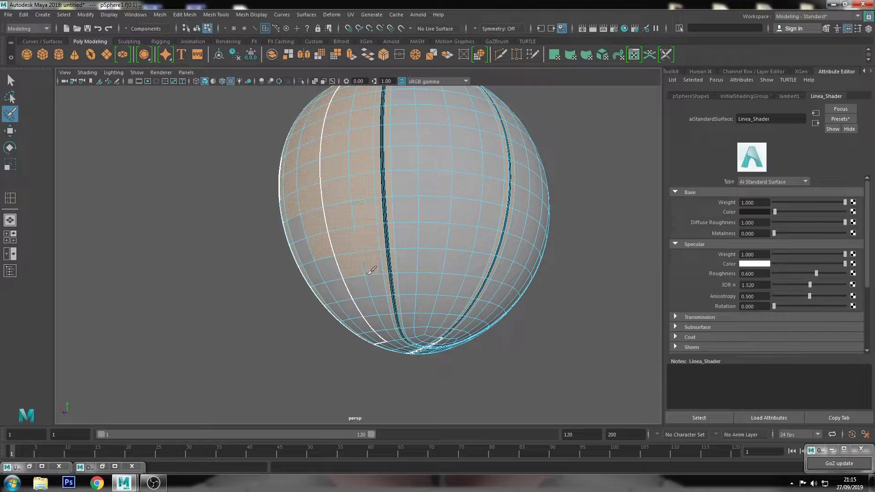
{"action": "left_click_drag", "start_coordinate": [373, 305], "coordinate": [314, 240]}
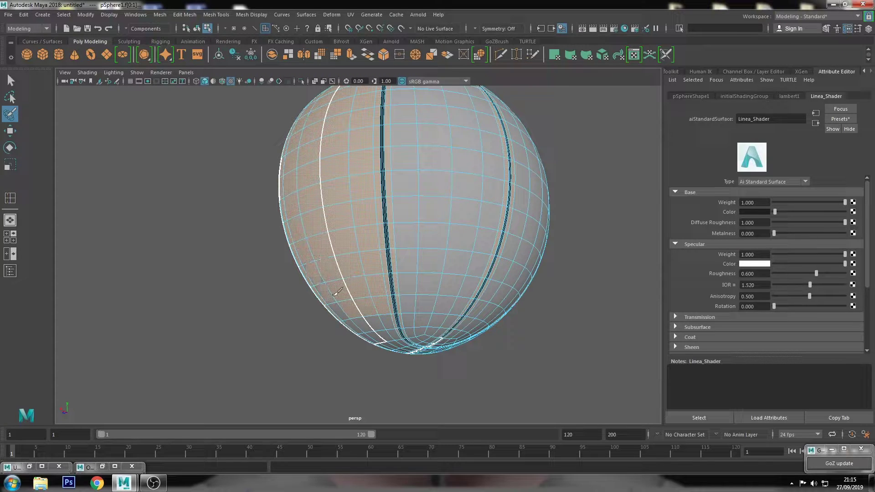
Shrink the paint-selection brush to a size of 0.391.
{"action": "scroll", "coordinate": [338, 269], "scroll_direction": "up", "scroll_amount": 2}
{"action": "left_click_drag", "start_coordinate": [340, 268], "coordinate": [358, 271]}
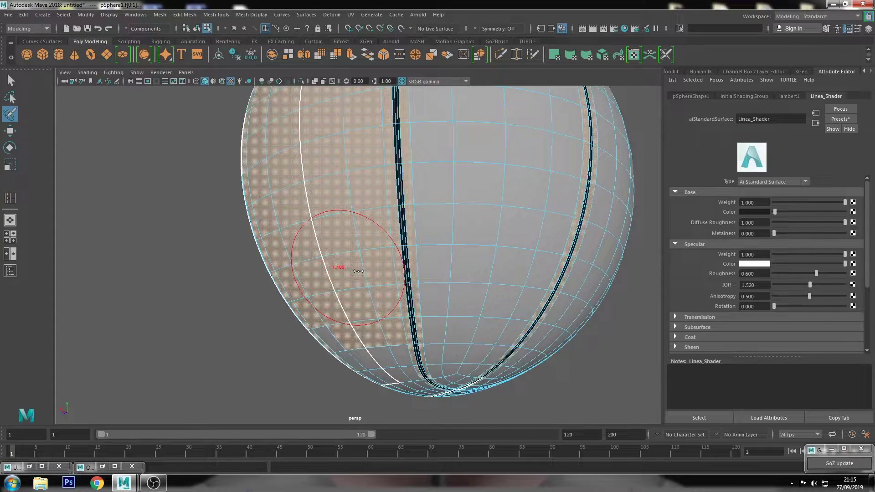
{"action": "scroll", "coordinate": [360, 269], "scroll_direction": "up", "scroll_amount": 3}
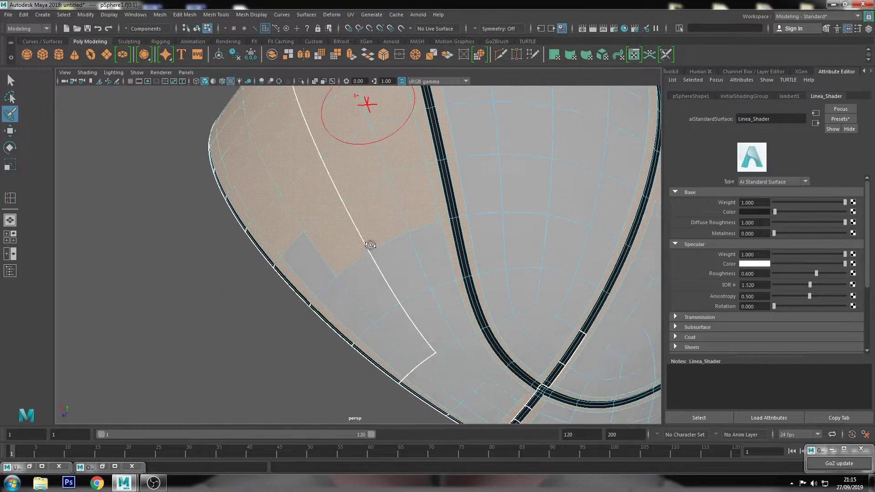
{"action": "scroll", "coordinate": [370, 245], "scroll_direction": "down", "scroll_amount": 1}
{"action": "left_click_drag", "start_coordinate": [360, 218], "coordinate": [355, 222]}
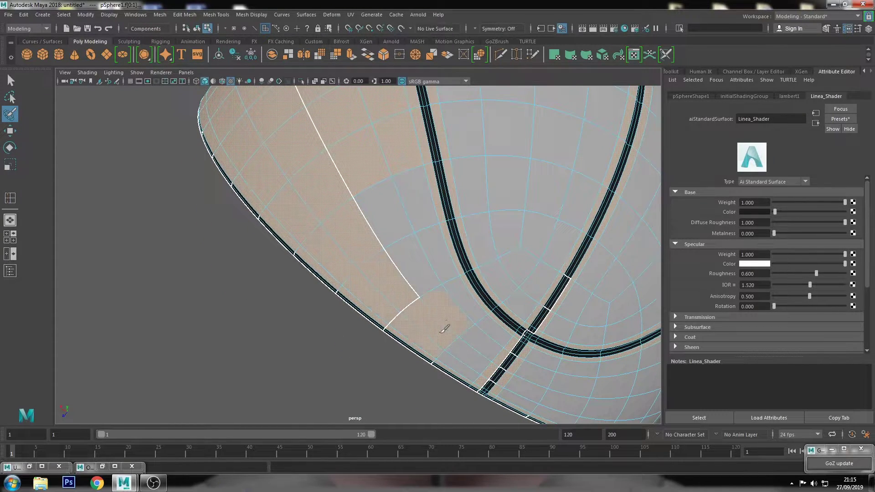
Orbit around the sphere and bring its top into view for further painting.
{"action": "key", "text": "q"}
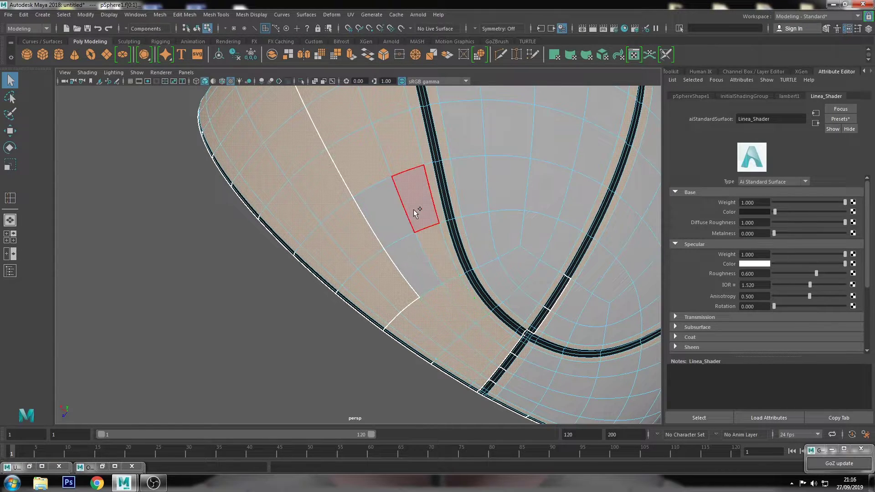
{"action": "left_click_drag", "start_coordinate": [416, 255], "coordinate": [439, 248], "text": "alt"}
{"action": "scroll", "coordinate": [384, 224], "scroll_direction": "up", "scroll_amount": 5}
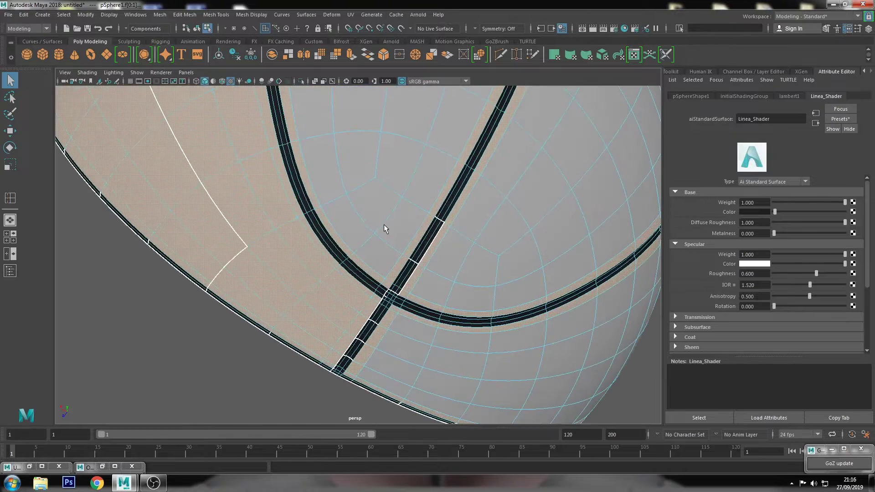
{"action": "left_click", "coordinate": [10, 114]}
{"action": "scroll", "coordinate": [301, 228], "scroll_direction": "down", "scroll_amount": 5}
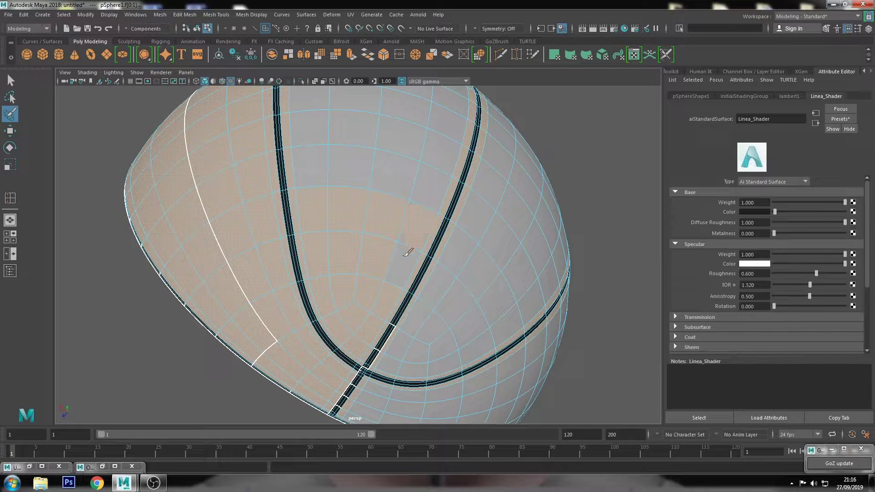
{"action": "left_click_drag", "start_coordinate": [341, 276], "coordinate": [350, 254], "text": "alt"}
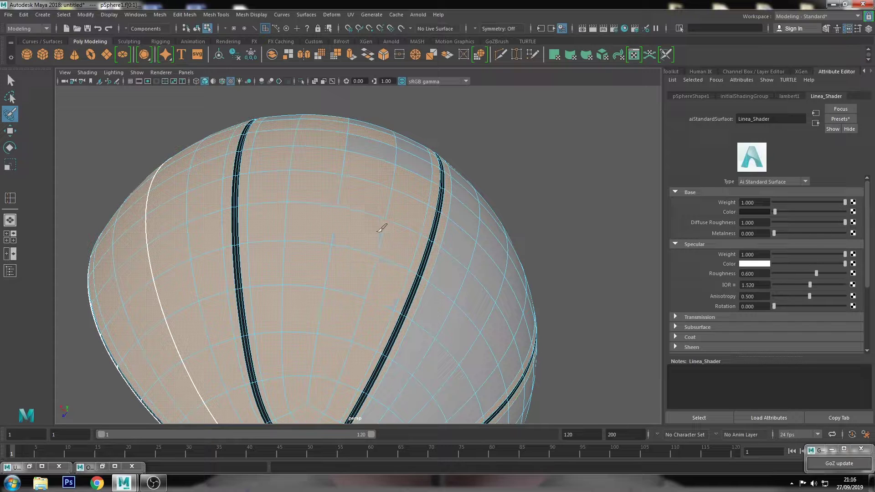
With X-Ray on, box-select and add five more remaining faces on the ball's side.
{"action": "left_click_drag", "start_coordinate": [386, 150], "coordinate": [370, 267], "text": "alt"}
{"action": "key", "text": "q"}
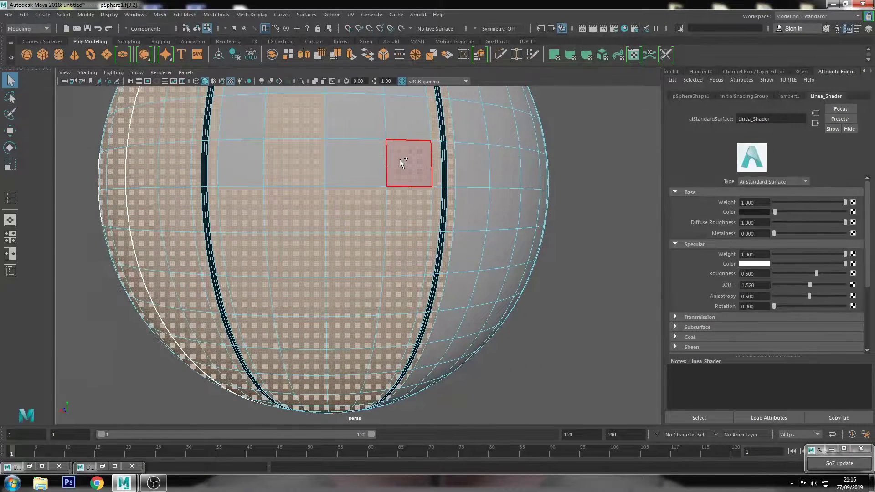
{"action": "scroll", "coordinate": [368, 151], "scroll_direction": "down", "scroll_amount": 5}
{"action": "scroll", "coordinate": [372, 182], "scroll_direction": "up", "scroll_amount": 5}
{"action": "scroll", "coordinate": [375, 232], "scroll_direction": "down", "scroll_amount": 2}
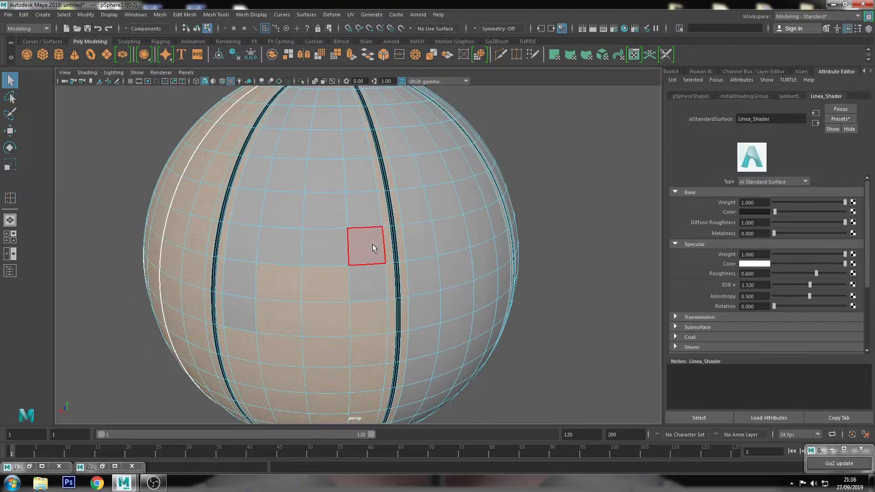
{"action": "key", "text": "4"}
{"action": "left_click_drag", "start_coordinate": [317, 300], "coordinate": [369, 284], "text": "shift"}
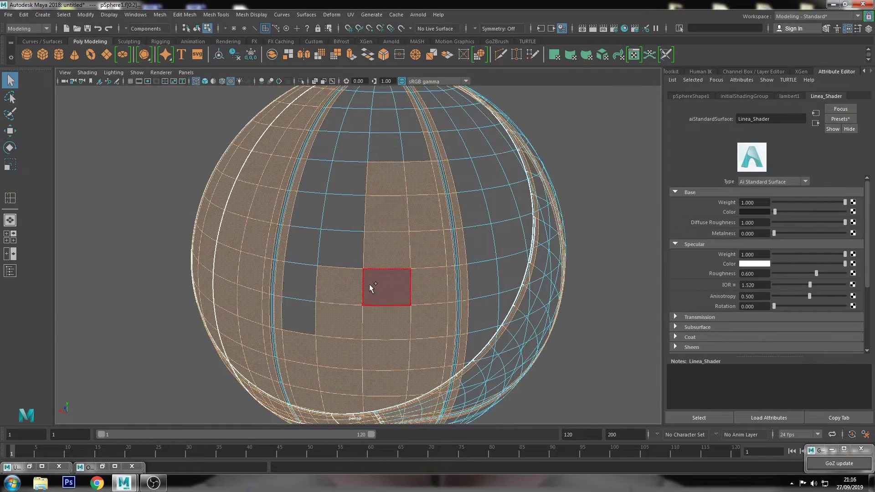
{"action": "left_click", "coordinate": [308, 180], "text": "shift"}
{"action": "left_click", "coordinate": [303, 209], "text": "shift"}
{"action": "left_click", "coordinate": [342, 247], "text": "shift"}
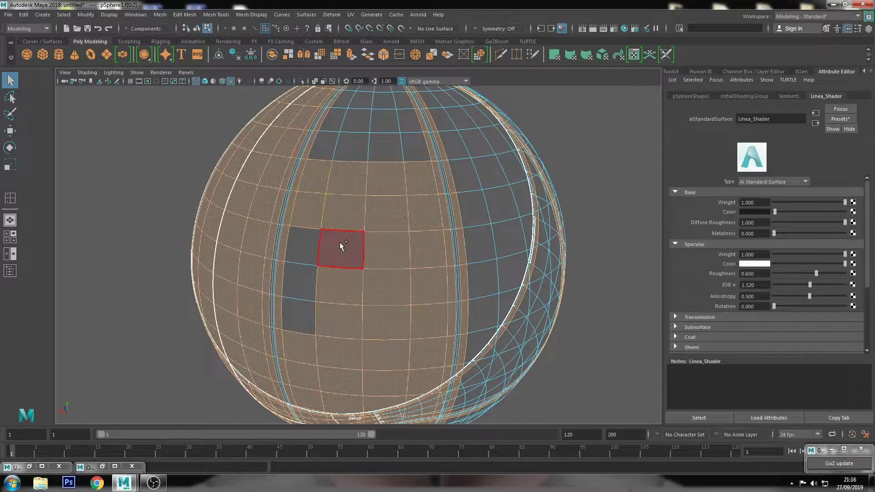
{"action": "left_click", "coordinate": [299, 244], "text": "shift"}
{"action": "left_click", "coordinate": [304, 318], "text": "shift"}
Add the unselected top faces and one leftover face, then turn X-Ray off.
{"action": "left_click_drag", "start_coordinate": [306, 318], "coordinate": [312, 235], "text": "alt"}
{"action": "scroll", "coordinate": [344, 257], "scroll_direction": "up", "scroll_amount": 5}
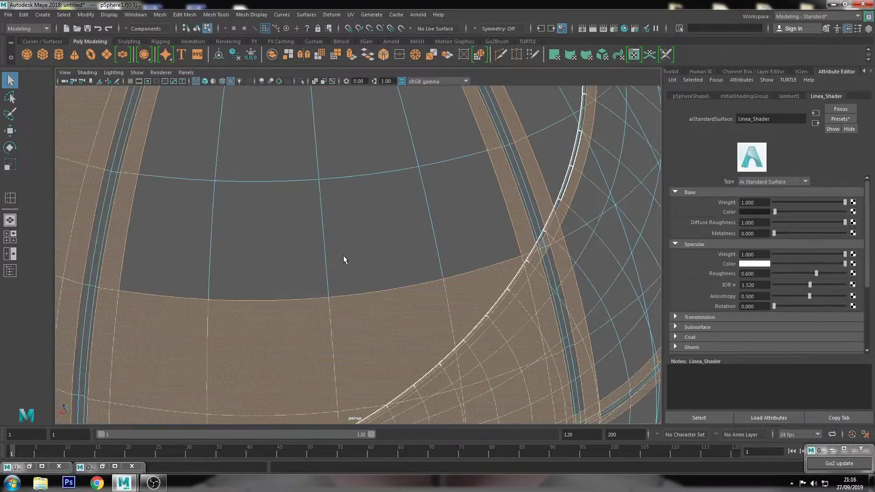
{"action": "scroll", "coordinate": [343, 257], "scroll_direction": "down", "scroll_amount": 2}
{"action": "mouse_move", "coordinate": [402, 183]}
{"action": "left_mouse_down", "text": "shift"}
{"action": "mouse_move", "coordinate": [264, 229]}
{"action": "mouse_move", "coordinate": [354, 209]}
{"action": "left_mouse_up", "text": "shift"}
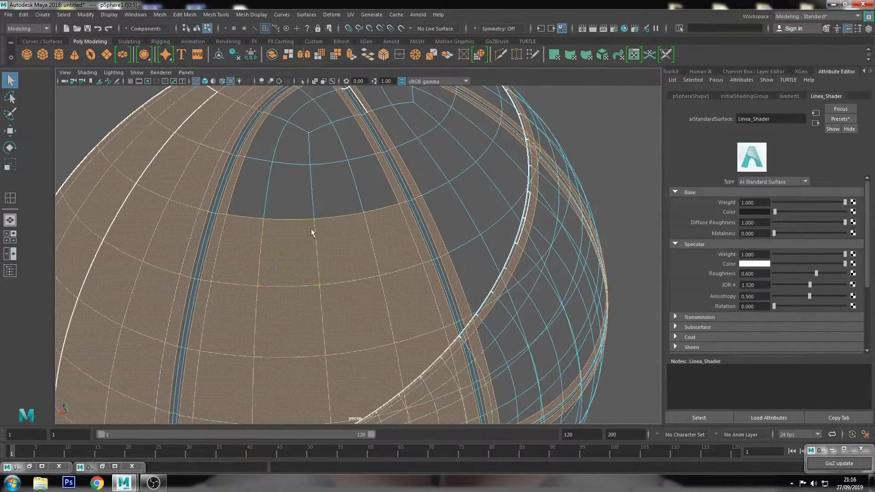
{"action": "mouse_move", "coordinate": [350, 157]}
{"action": "left_mouse_down", "text": "shift"}
{"action": "mouse_move", "coordinate": [339, 196]}
{"action": "mouse_move", "coordinate": [280, 234]}
{"action": "left_mouse_up", "text": "shift"}
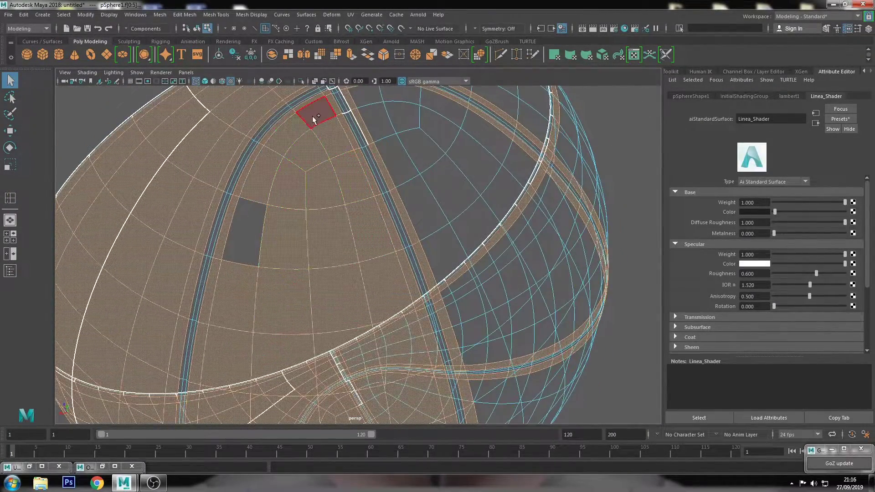
{"action": "left_click", "coordinate": [254, 223], "text": "shift"}
{"action": "key", "text": "alt+x"}
{"action": "mouse_move", "coordinate": [401, 179]}
{"action": "left_mouse_down", "text": "alt"}
{"action": "mouse_move", "coordinate": [420, 186]}
{"action": "mouse_move", "coordinate": [298, 188]}
{"action": "mouse_move", "coordinate": [332, 231]}
{"action": "left_mouse_up", "text": "alt"}
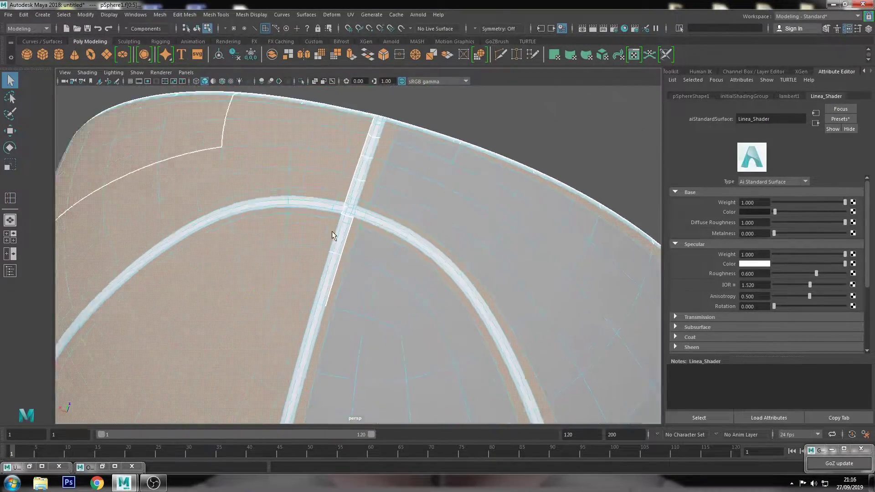
{"action": "scroll", "coordinate": [321, 192], "scroll_direction": "up", "scroll_amount": 3}
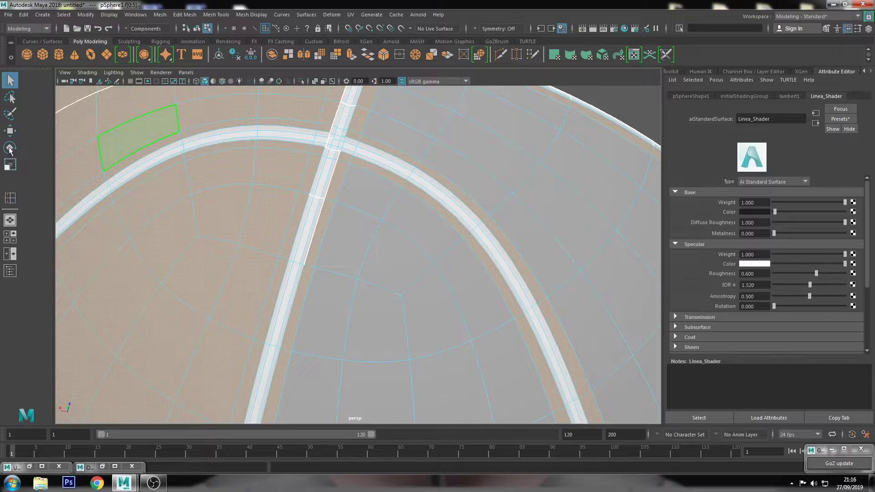
{"action": "left_click", "coordinate": [10, 114]}
Paint a few more panel faces, then undo an accidental repeated shader assignment.
{"action": "scroll", "coordinate": [388, 214], "scroll_direction": "down", "scroll_amount": 3}
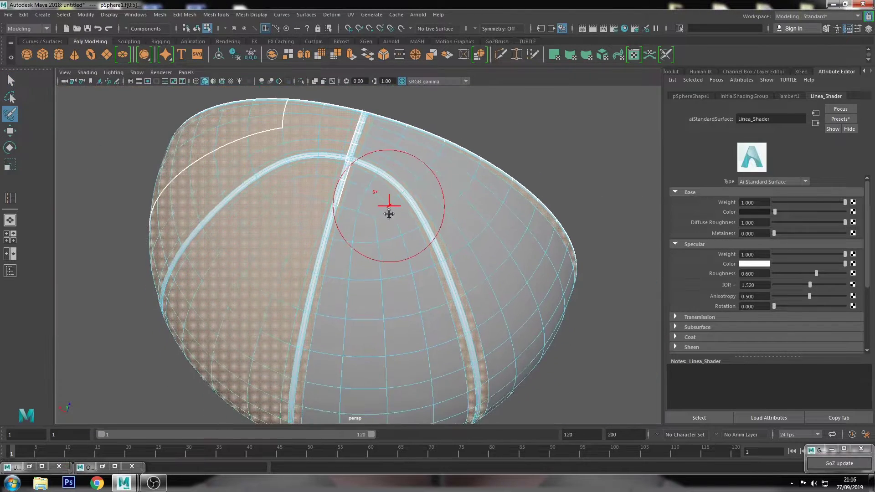
{"action": "left_click_drag", "start_coordinate": [366, 215], "coordinate": [373, 212]}
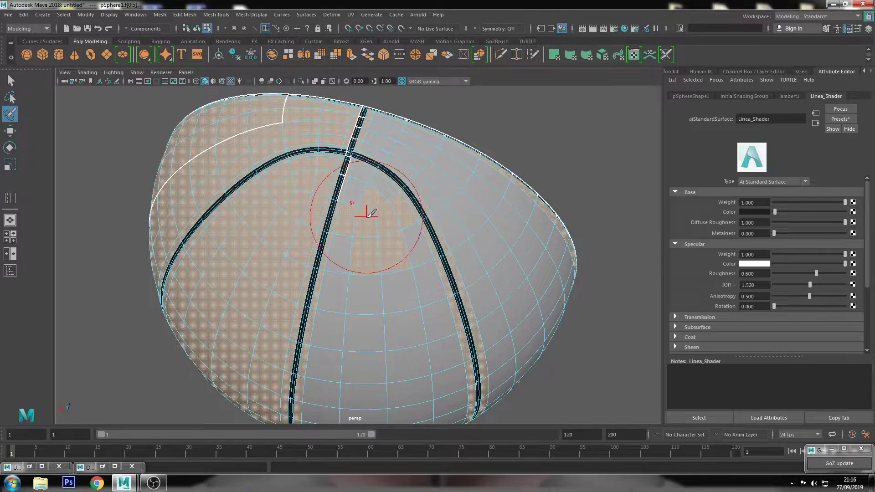
{"action": "key", "text": "q"}
{"action": "key", "text": "g"}
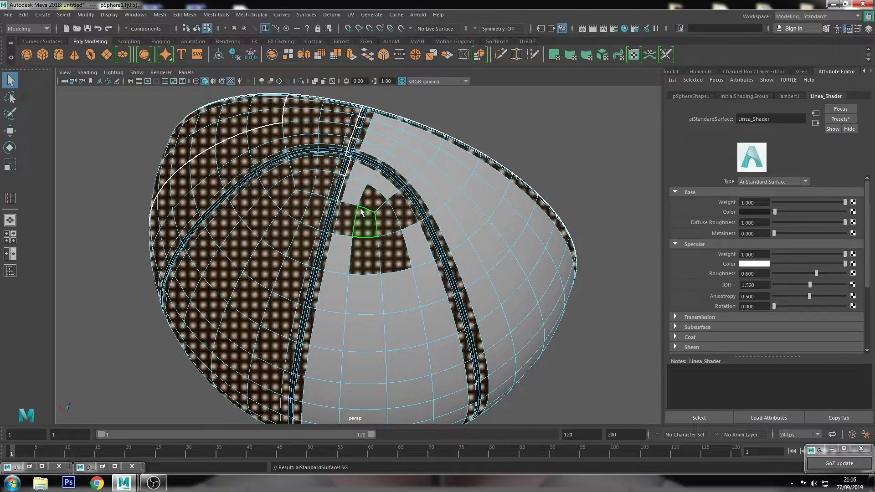
{"action": "key", "text": "ctrl+z"}
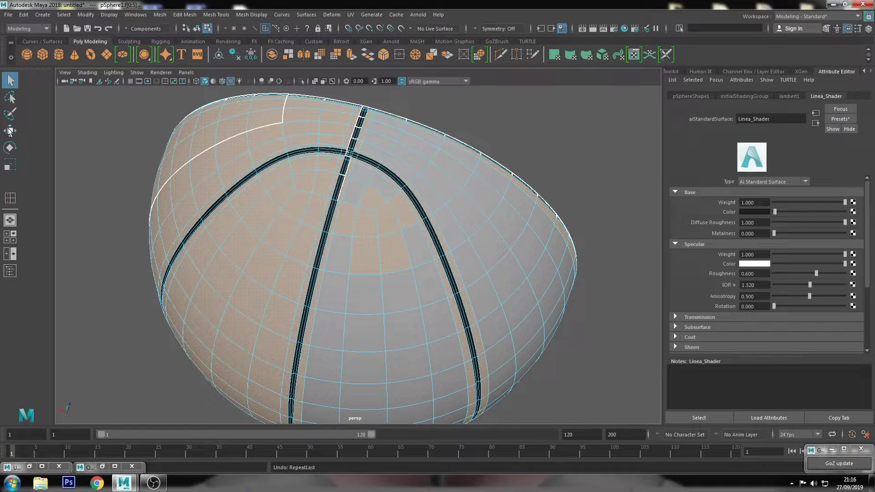
With a smaller brush, paint the faces below the front seams into the selection.
{"action": "left_click", "coordinate": [10, 114]}
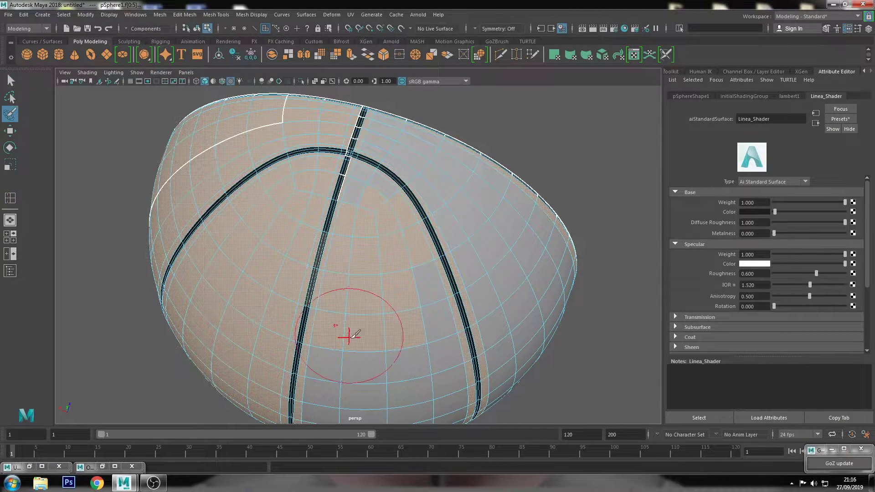
{"action": "left_click_drag", "start_coordinate": [375, 285], "coordinate": [355, 285]}
{"action": "left_click_drag", "start_coordinate": [338, 345], "coordinate": [392, 307]}
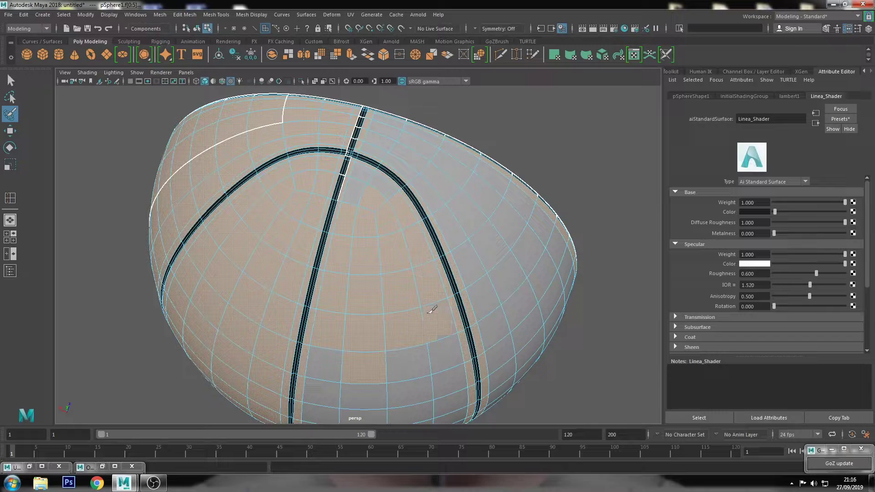
{"action": "mouse_move", "coordinate": [365, 358]}
{"action": "left_mouse_down", "text": "alt"}
{"action": "mouse_move", "coordinate": [336, 229]}
{"action": "mouse_move", "coordinate": [361, 215]}
{"action": "mouse_move", "coordinate": [324, 229]}
{"action": "left_mouse_up", "text": "alt"}
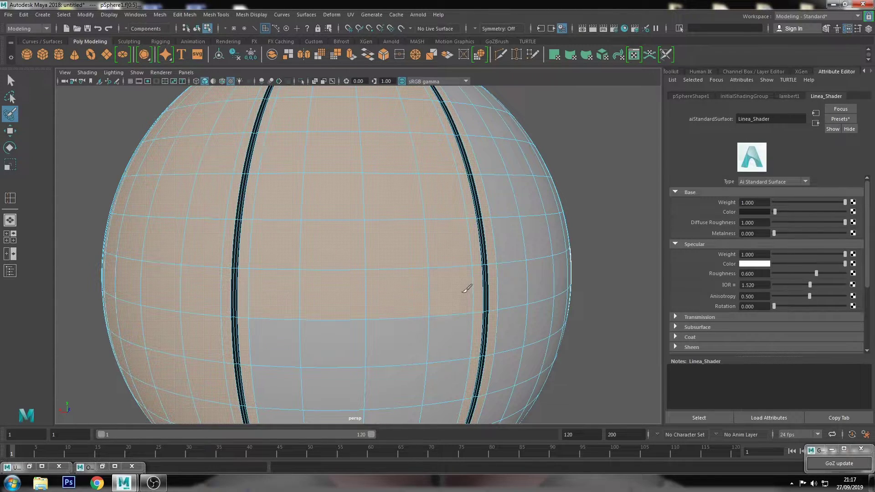
{"action": "mouse_move", "coordinate": [279, 342]}
{"action": "left_mouse_down", "text": "alt"}
{"action": "mouse_move", "coordinate": [348, 313]}
{"action": "mouse_move", "coordinate": [304, 215]}
{"action": "left_mouse_up", "text": "alt"}
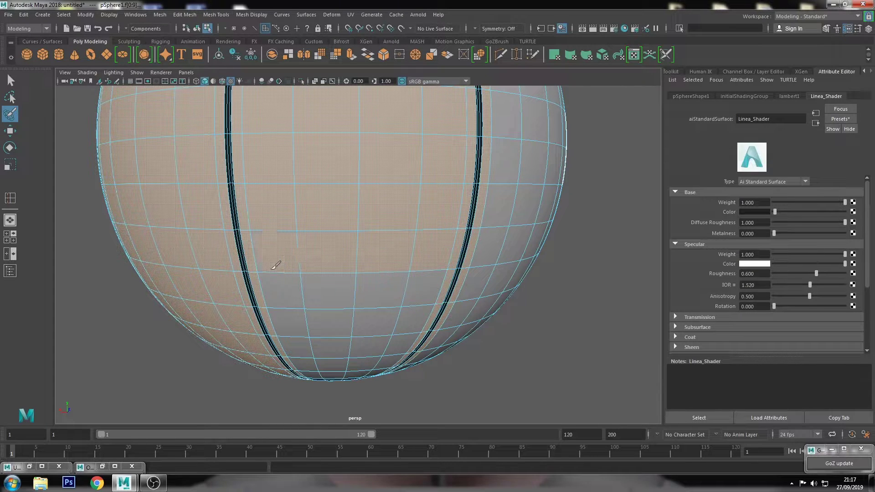
{"action": "mouse_move", "coordinate": [371, 303]}
{"action": "left_mouse_down", "text": "alt"}
{"action": "mouse_move", "coordinate": [371, 313]}
{"action": "mouse_move", "coordinate": [352, 215]}
{"action": "left_mouse_up", "text": "alt"}
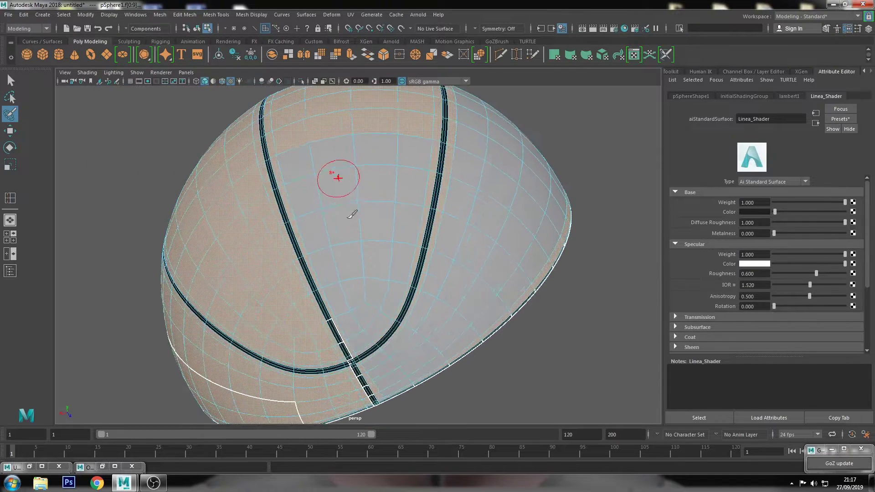
{"action": "key", "text": "q"}
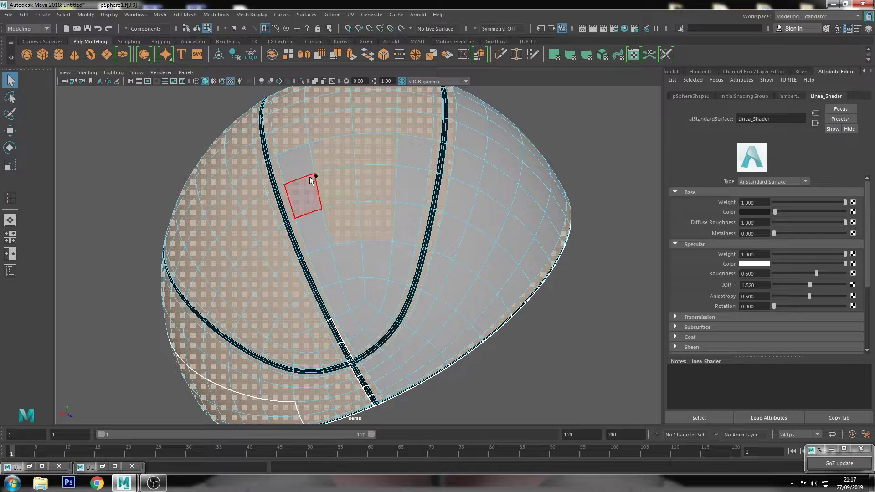
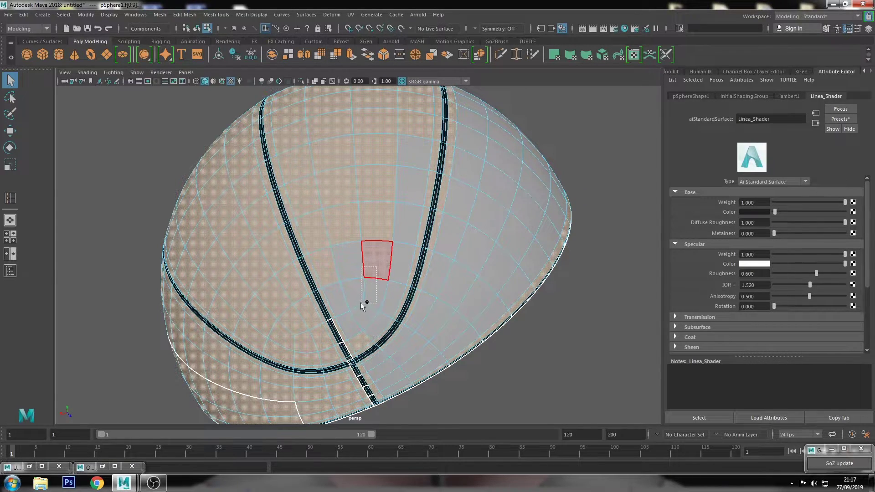
Add faces along the basketball seam to the selection, undoing two bad picks.
{"action": "left_click_drag", "start_coordinate": [361, 303], "coordinate": [344, 305]}
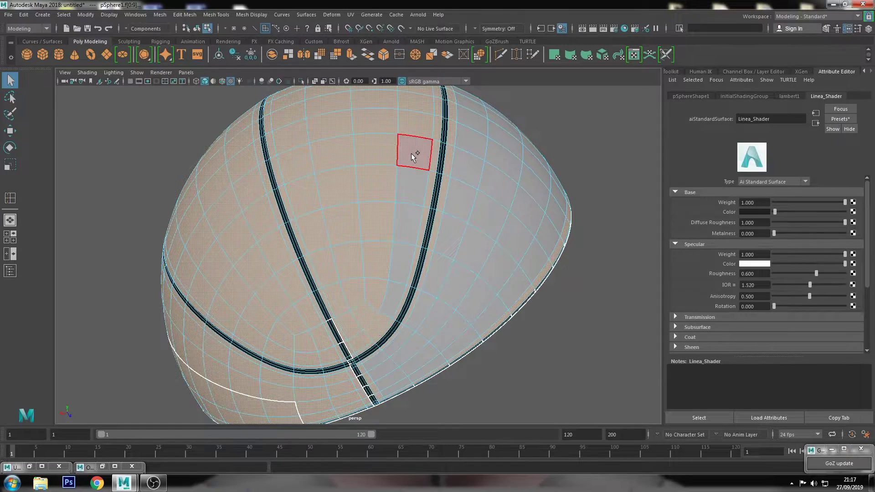
{"action": "left_click_drag", "start_coordinate": [478, 165], "coordinate": [358, 240], "text": "alt"}
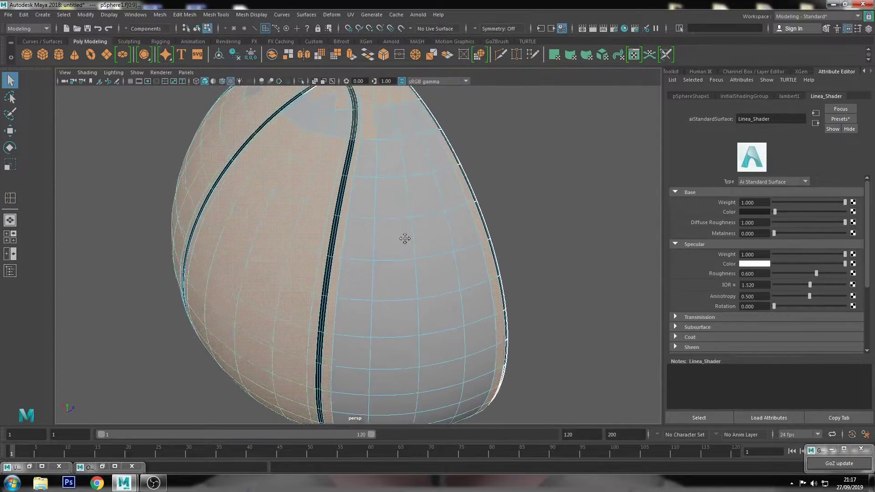
{"action": "scroll", "coordinate": [360, 228], "scroll_direction": "up", "scroll_amount": 5}
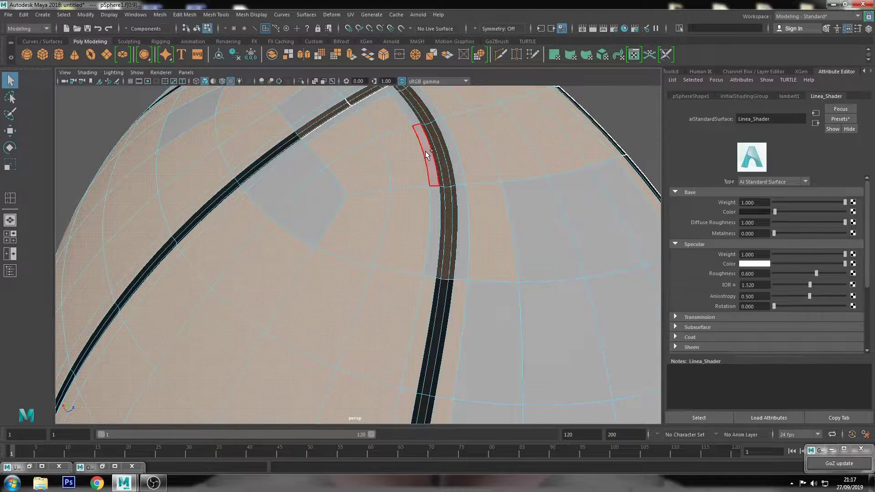
{"action": "left_click_drag", "start_coordinate": [330, 192], "coordinate": [351, 200], "text": "alt"}
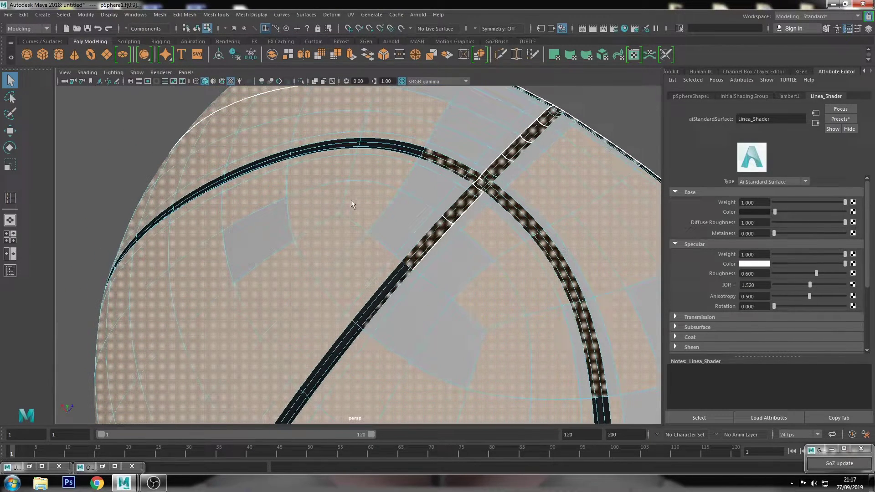
{"action": "left_click", "coordinate": [434, 242]}
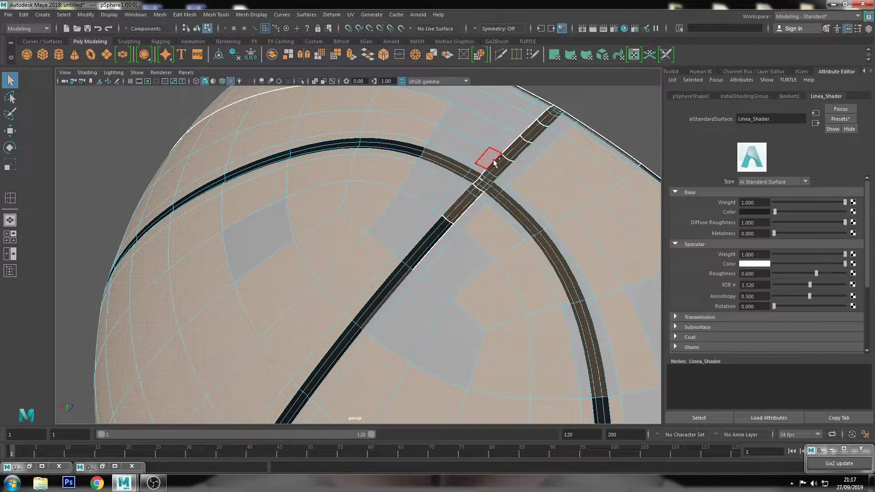
{"action": "key", "text": "ctrl+z"}
{"action": "key", "text": "ctrl+z"}
{"action": "key", "text": "ctrl+z"}
{"action": "key", "text": "ctrl+z"}
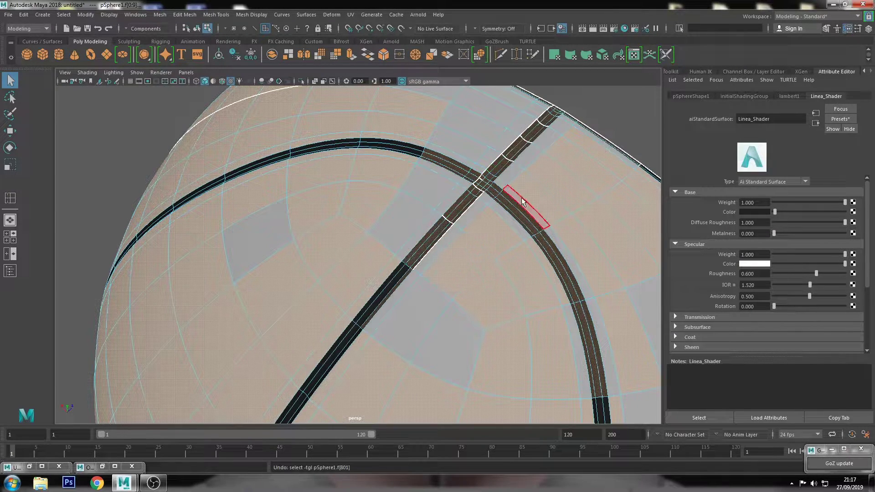
{"action": "key", "text": "ctrl+z"}
{"action": "key", "text": "ctrl+z"}
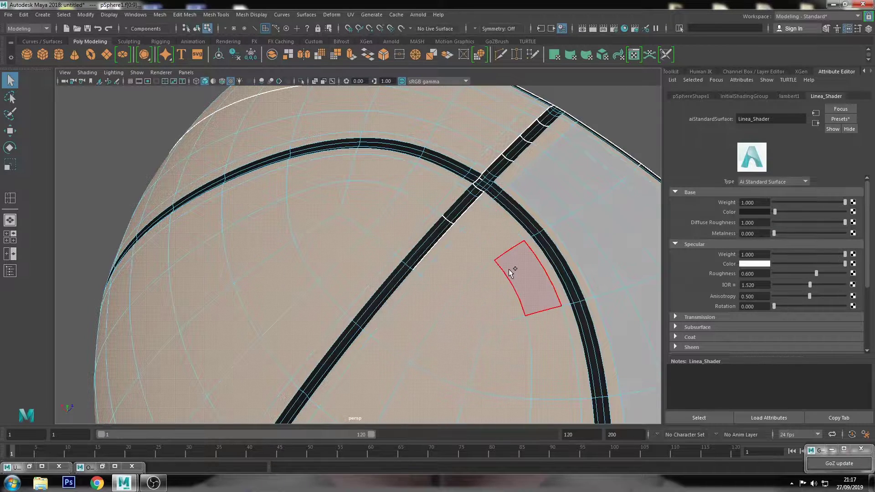
Switch the sphere to wireframe and add another band of faces to the selection.
{"action": "scroll", "coordinate": [509, 269], "scroll_direction": "down", "scroll_amount": 5}
{"action": "left_click_drag", "start_coordinate": [482, 274], "coordinate": [397, 283], "text": "alt"}
{"action": "scroll", "coordinate": [351, 201], "scroll_direction": "up", "scroll_amount": 5}
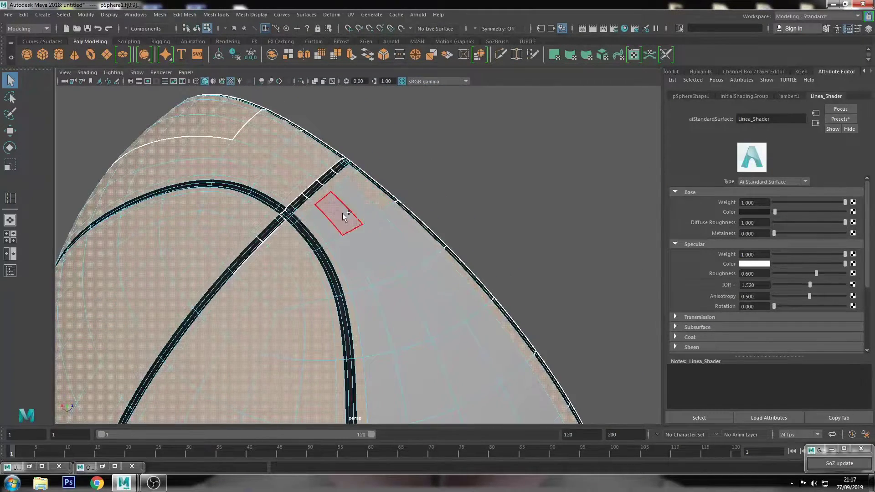
{"action": "scroll", "coordinate": [357, 195], "scroll_direction": "down", "scroll_amount": 3}
{"action": "left_click_drag", "start_coordinate": [391, 293], "coordinate": [453, 284], "text": "alt"}
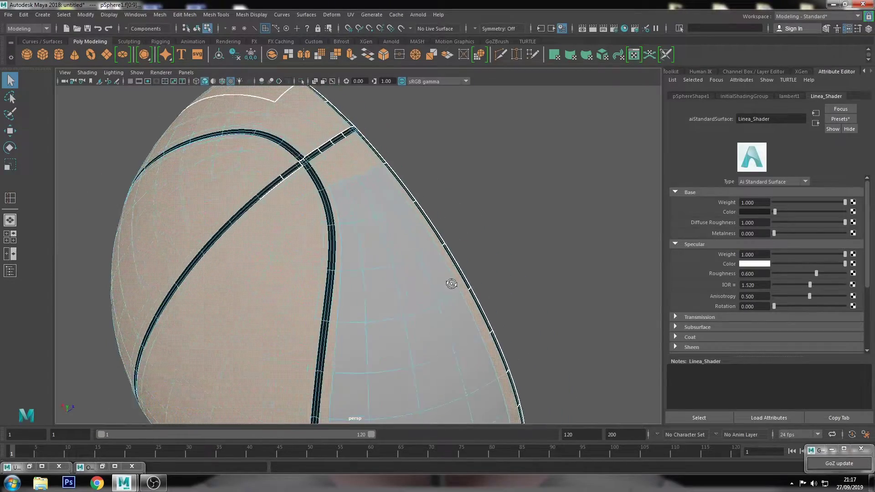
{"action": "key", "text": "4"}
{"action": "mouse_move", "coordinate": [348, 252]}
{"action": "left_mouse_down", "text": "shift"}
{"action": "mouse_move", "coordinate": [440, 284]}
{"action": "mouse_move", "coordinate": [354, 314]}
{"action": "mouse_move", "coordinate": [439, 186]}
{"action": "left_mouse_up", "text": "shift"}
Add several more face patches and a row near the sphere's edge to the selection.
{"action": "left_click_drag", "start_coordinate": [474, 141], "coordinate": [494, 250], "text": "shift"}
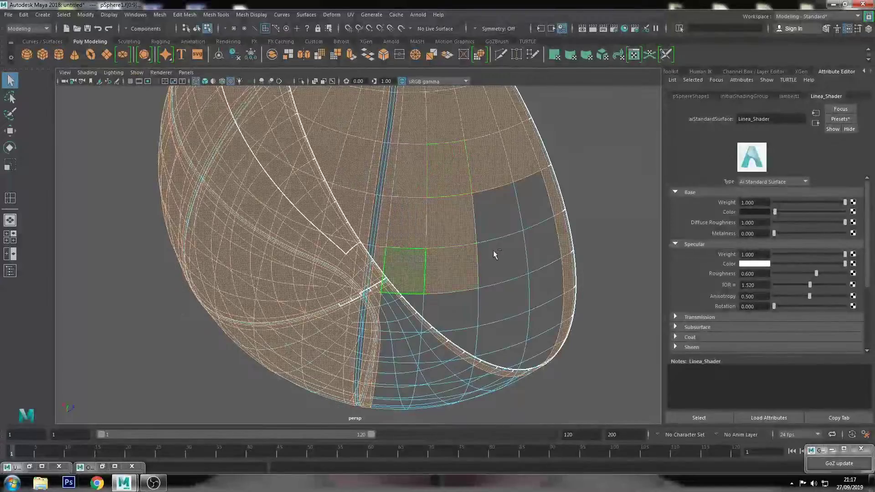
{"action": "mouse_move", "coordinate": [532, 216]}
{"action": "left_mouse_down", "text": "shift"}
{"action": "mouse_move", "coordinate": [500, 281]}
{"action": "mouse_move", "coordinate": [429, 131]}
{"action": "left_mouse_up", "text": "shift"}
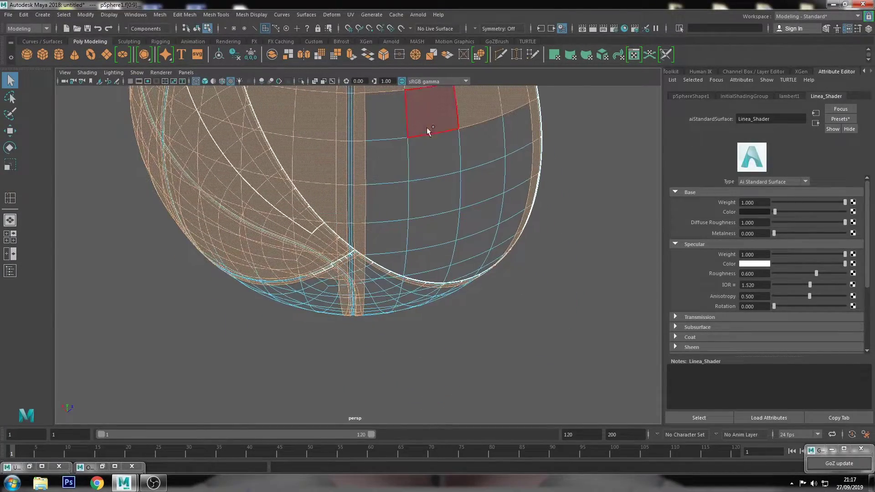
{"action": "left_click_drag", "start_coordinate": [402, 229], "coordinate": [404, 228], "text": "shift"}
{"action": "mouse_move", "coordinate": [486, 231]}
{"action": "left_mouse_down", "text": "shift"}
{"action": "mouse_move", "coordinate": [446, 144]}
{"action": "mouse_move", "coordinate": [408, 259]}
{"action": "left_mouse_up", "text": "shift"}
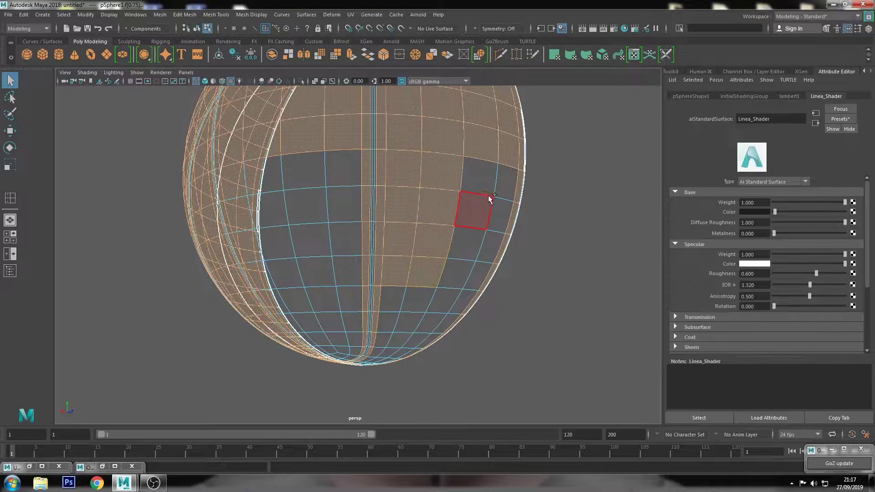
{"action": "left_click_drag", "start_coordinate": [471, 254], "coordinate": [472, 253], "text": "shift"}
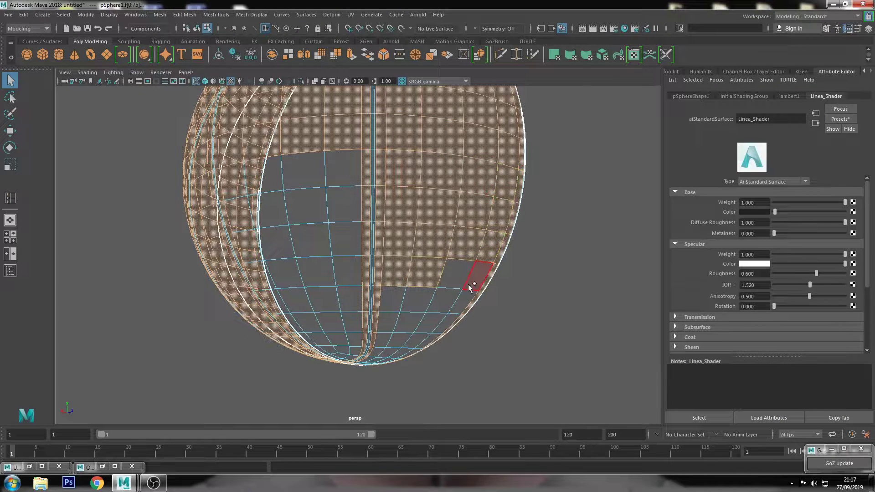
{"action": "left_click_drag", "start_coordinate": [470, 288], "coordinate": [444, 325], "text": "shift"}
Add the lower-left, central and right-edge faces to the selection.
{"action": "left_click_drag", "start_coordinate": [392, 329], "coordinate": [413, 248], "text": "alt"}
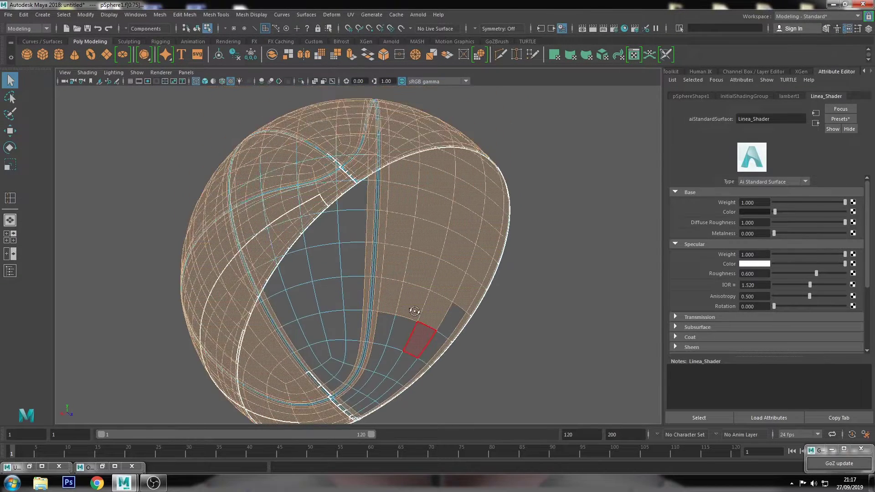
{"action": "left_click", "coordinate": [365, 362], "text": "shift"}
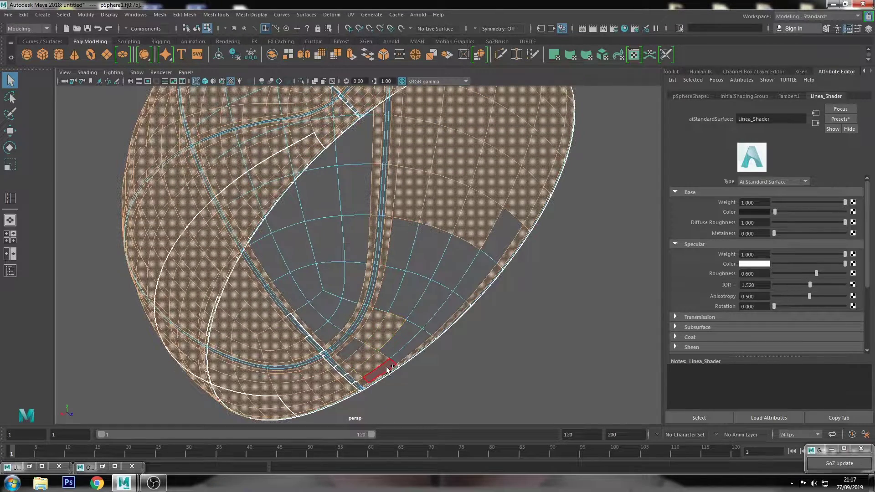
{"action": "left_click_drag", "start_coordinate": [431, 253], "coordinate": [402, 282], "text": "shift"}
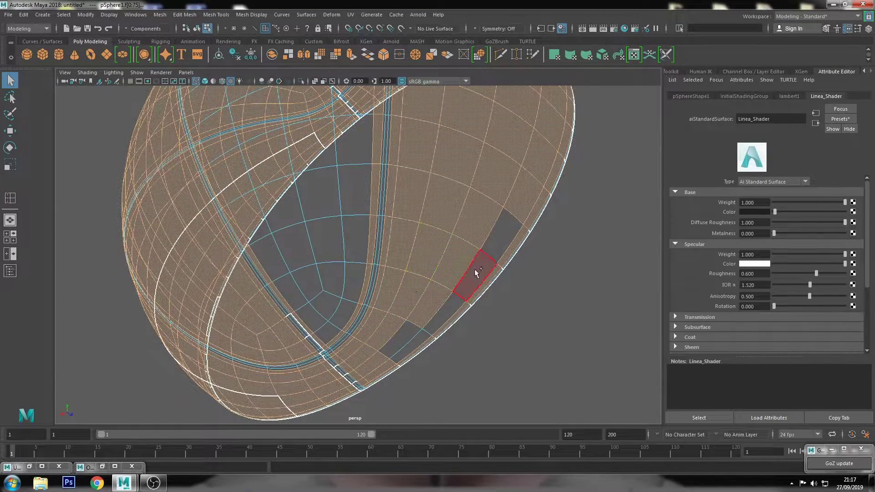
{"action": "left_click", "coordinate": [492, 252], "text": "shift"}
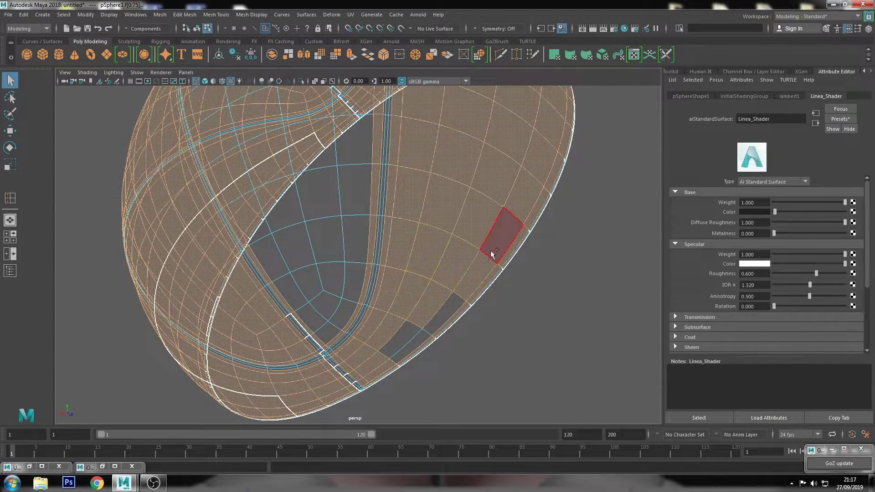
{"action": "left_click", "coordinate": [397, 340], "text": "shift"}
{"action": "left_click_drag", "start_coordinate": [391, 332], "coordinate": [344, 257], "text": "alt"}
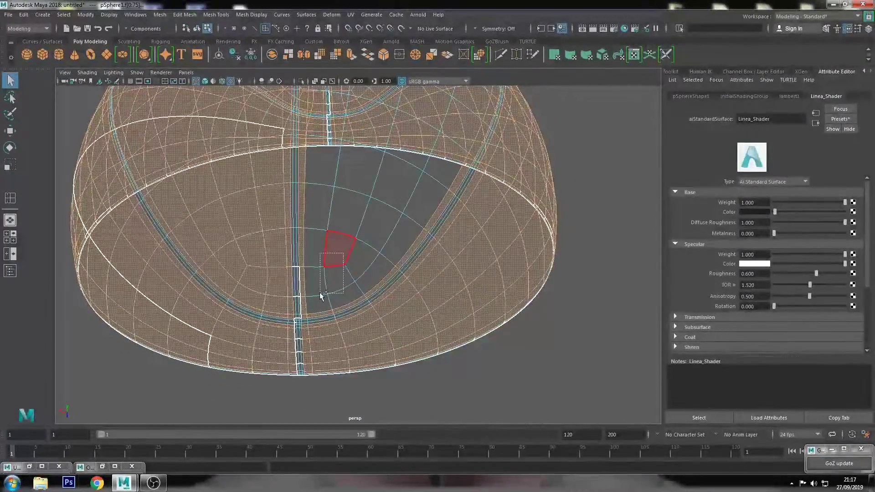
Add the remaining grey face patches so all faces f[0:335] are selected.
{"action": "left_click_drag", "start_coordinate": [319, 297], "coordinate": [360, 232], "text": "shift"}
{"action": "left_click_drag", "start_coordinate": [403, 193], "coordinate": [383, 232], "text": "shift"}
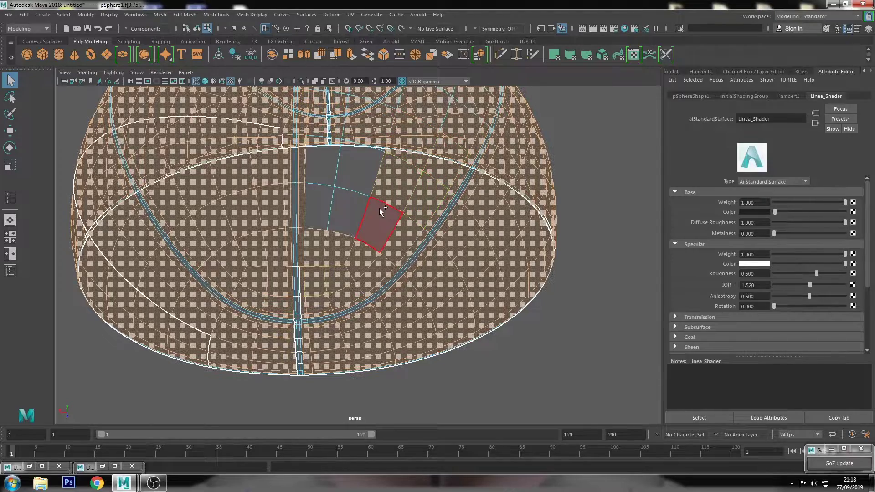
{"action": "mouse_move", "coordinate": [377, 215]}
{"action": "left_mouse_down", "text": "shift"}
{"action": "mouse_move", "coordinate": [338, 196]}
{"action": "mouse_move", "coordinate": [364, 210]}
{"action": "left_mouse_up", "text": "shift"}
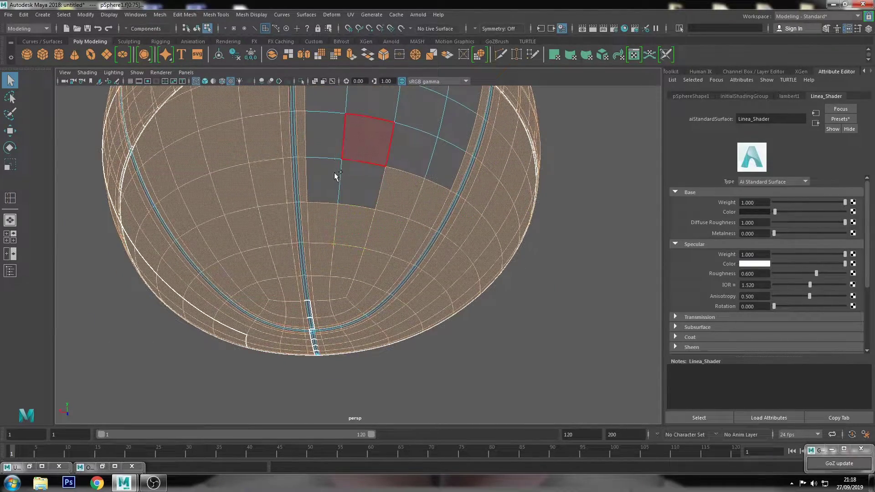
{"action": "mouse_move", "coordinate": [335, 176]}
{"action": "left_mouse_down", "text": "alt"}
{"action": "mouse_move", "coordinate": [366, 255]}
{"action": "mouse_move", "coordinate": [384, 221]}
{"action": "left_mouse_up", "text": "alt"}
{"action": "mouse_move", "coordinate": [290, 206]}
{"action": "left_mouse_down", "text": "shift"}
{"action": "mouse_move", "coordinate": [359, 223]}
{"action": "mouse_move", "coordinate": [432, 173]}
{"action": "mouse_move", "coordinate": [406, 244]}
{"action": "left_mouse_up", "text": "shift"}
{"action": "left_click", "coordinate": [398, 278], "text": "shift"}
{"action": "mouse_move", "coordinate": [398, 278]}
{"action": "left_mouse_down", "text": "alt"}
{"action": "mouse_move", "coordinate": [358, 269]}
{"action": "mouse_move", "coordinate": [461, 248]}
{"action": "mouse_move", "coordinate": [382, 229]}
{"action": "mouse_move", "coordinate": [321, 240]}
{"action": "mouse_move", "coordinate": [397, 264]}
{"action": "left_mouse_up", "text": "alt"}
Verify the full face selection, then apply Automatic UV mapping to it.
{"action": "key", "text": "5"}
{"action": "key", "text": "4"}
{"action": "left_click_drag", "start_coordinate": [403, 139], "coordinate": [409, 209], "text": "alt"}
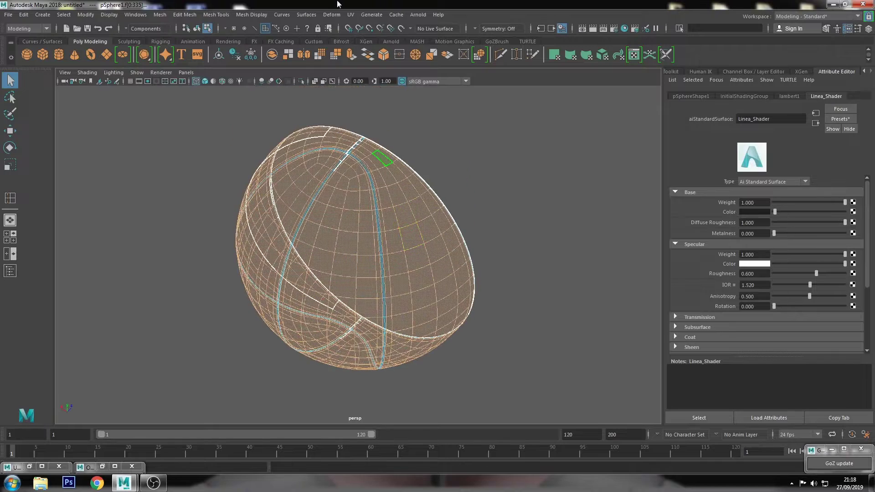
{"action": "left_click", "coordinate": [355, 19]}
{"action": "left_click", "coordinate": [370, 69]}
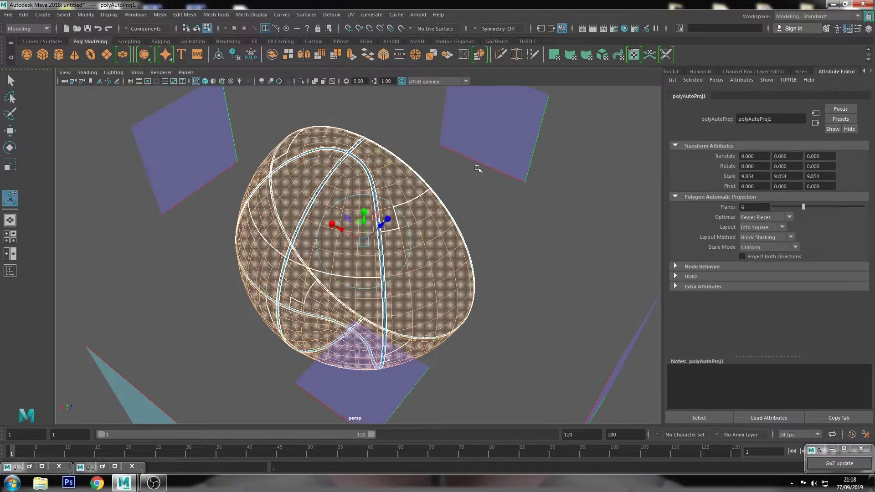
Select the basketball sphere in Object mode and display its checker texture.
{"action": "left_click", "coordinate": [492, 204]}
{"action": "right_click_drag", "start_coordinate": [399, 189], "coordinate": [359, 171]}
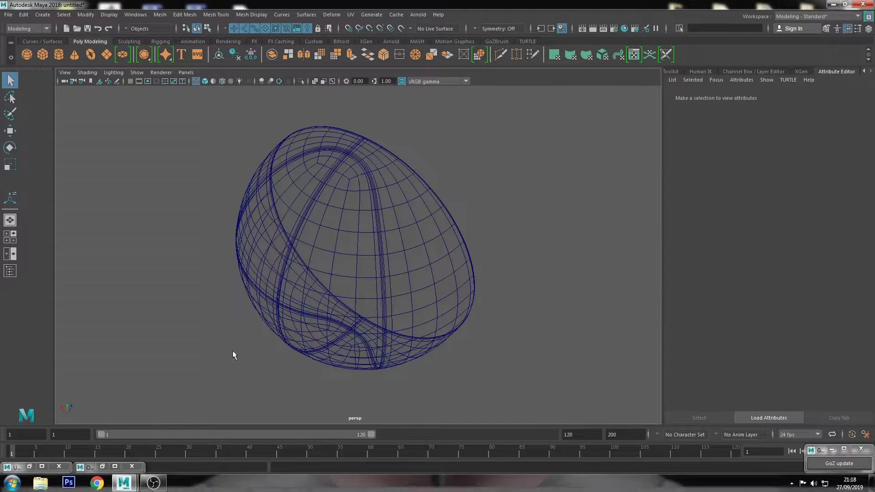
{"action": "left_click", "coordinate": [327, 258]}
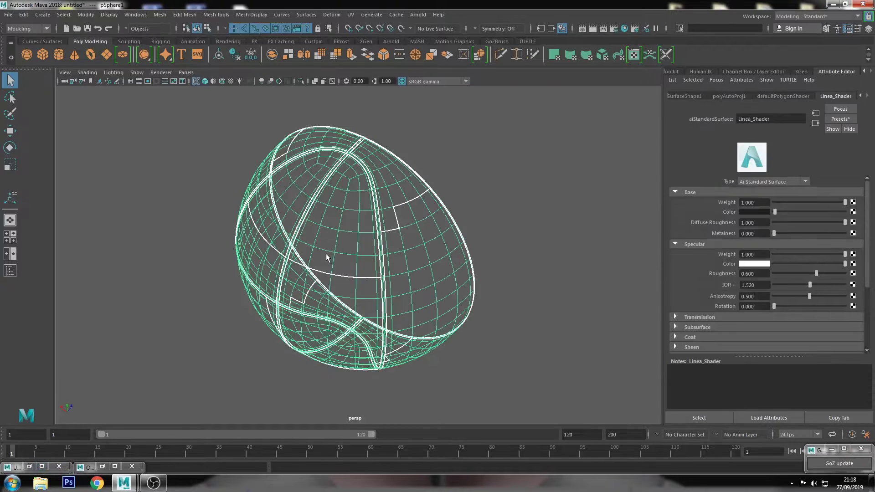
{"action": "right_click_drag", "start_coordinate": [378, 196], "coordinate": [460, 151]}
{"action": "left_click", "coordinate": [378, 196]}
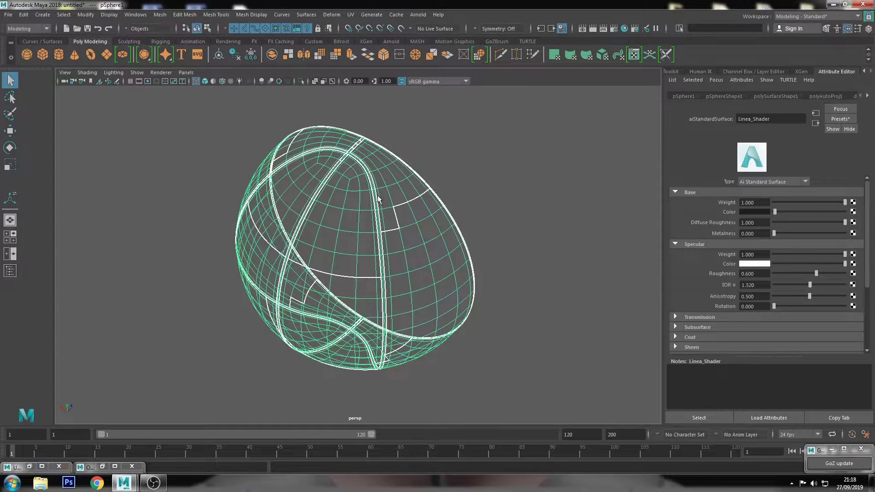
{"action": "key", "text": "6"}
In the UV Editor, move the large left UV shell outside the 0–1 area.
{"action": "left_click", "coordinate": [41, 466]}
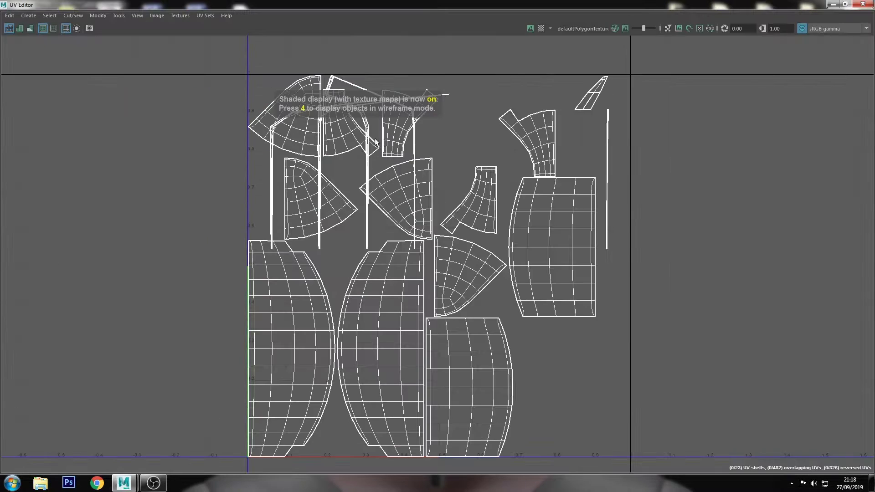
{"action": "middle_click_drag", "start_coordinate": [415, 233], "coordinate": [436, 227], "text": "alt"}
{"action": "right_click_drag", "start_coordinate": [436, 227], "coordinate": [363, 215]}
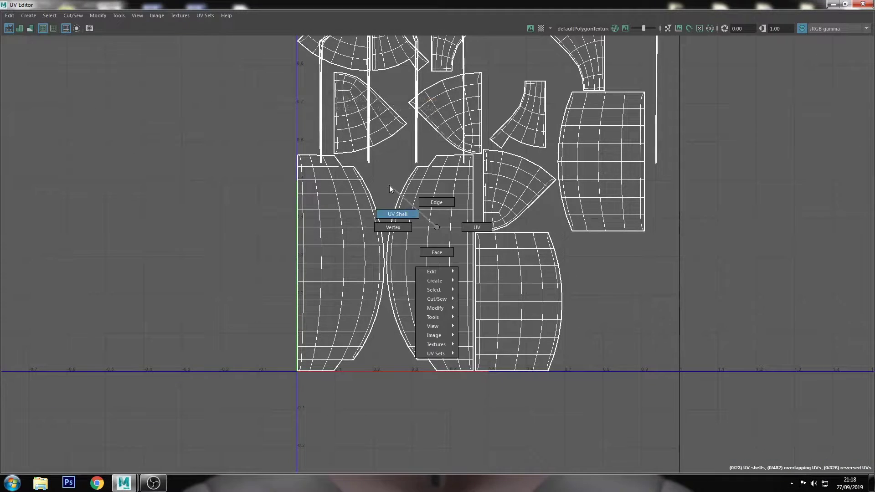
{"action": "left_click", "coordinate": [335, 226]}
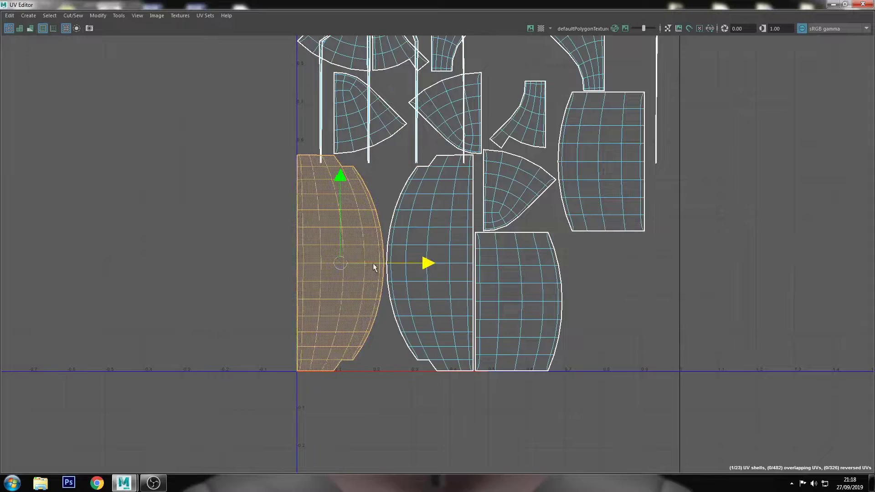
{"action": "left_click_drag", "start_coordinate": [428, 259], "coordinate": [250, 232]}
Pan to the upper shells and select the top-left curved UV shell.
{"action": "middle_click_drag", "start_coordinate": [250, 232], "coordinate": [510, 330], "text": "alt"}
{"action": "scroll", "coordinate": [390, 188], "scroll_direction": "up", "scroll_amount": 3}
{"action": "left_click", "coordinate": [391, 188]}
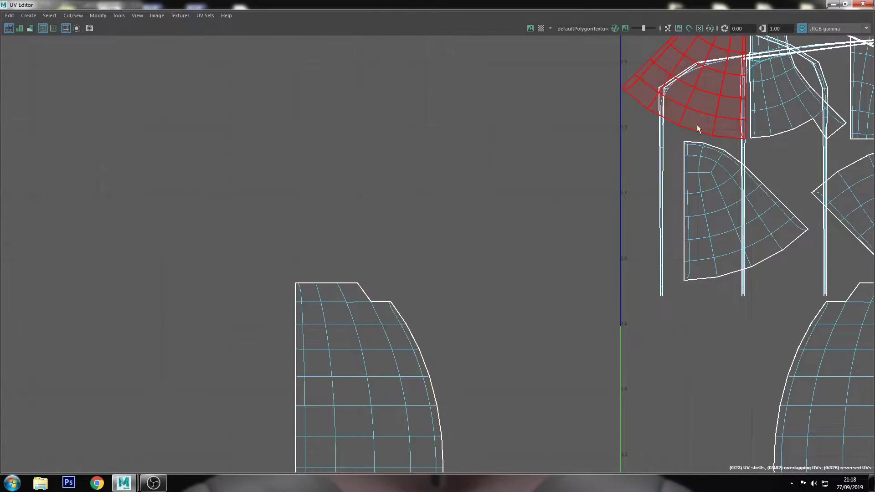
{"action": "left_click", "coordinate": [665, 139]}
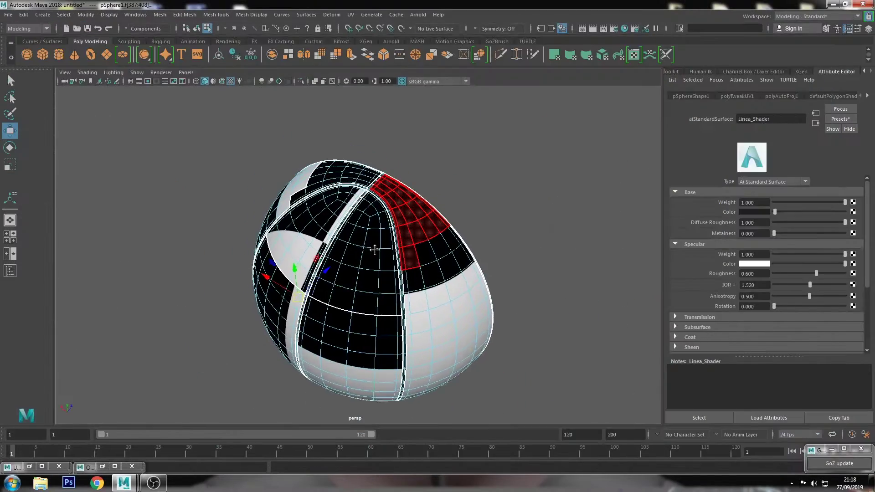
Return to Object mode and restore the minimized UV Editor window.
{"action": "scroll", "coordinate": [374, 189], "scroll_direction": "up", "scroll_amount": 5}
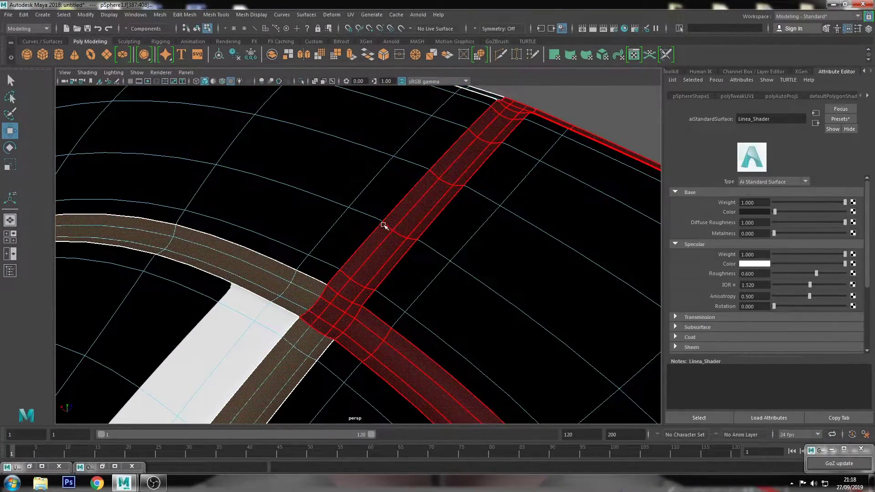
{"action": "scroll", "coordinate": [384, 226], "scroll_direction": "down", "scroll_amount": 5}
{"action": "right_click_drag", "start_coordinate": [362, 222], "coordinate": [397, 203]}
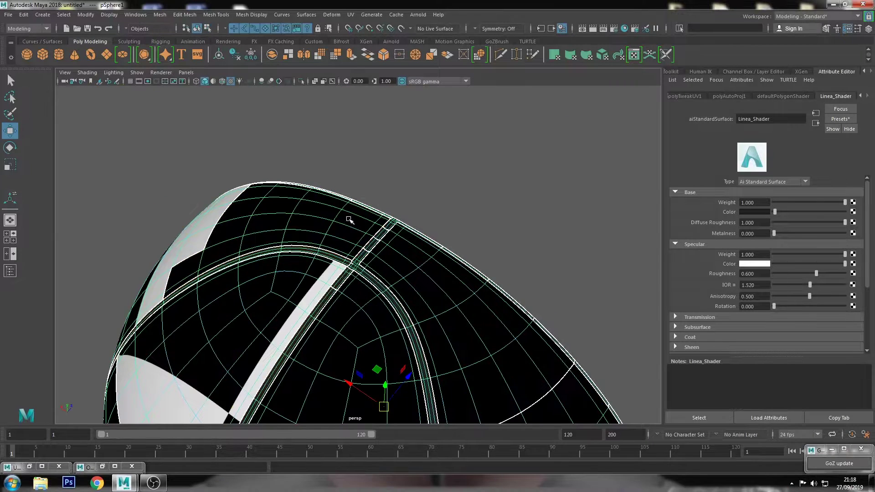
{"action": "left_click", "coordinate": [97, 470]}
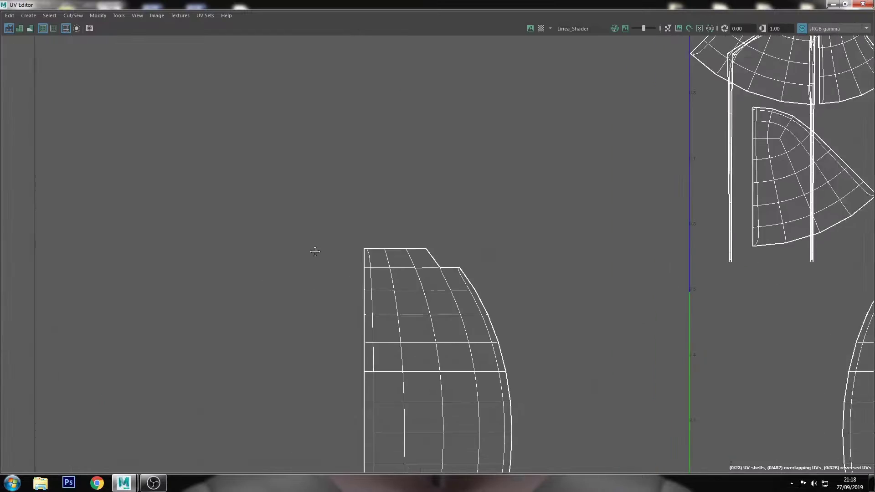
Move and Sew the shell's top edges to join the stray flap.
{"action": "left_click", "coordinate": [434, 237]}
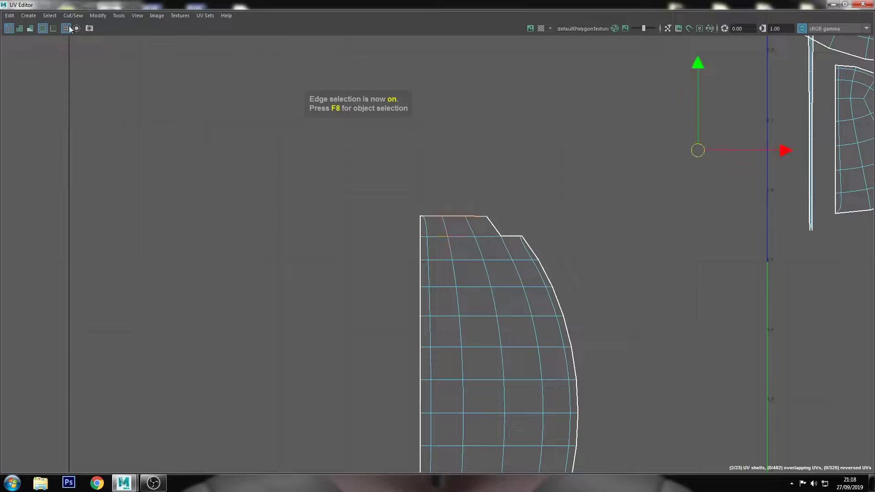
{"action": "left_click", "coordinate": [73, 15]}
{"action": "left_click", "coordinate": [102, 102]}
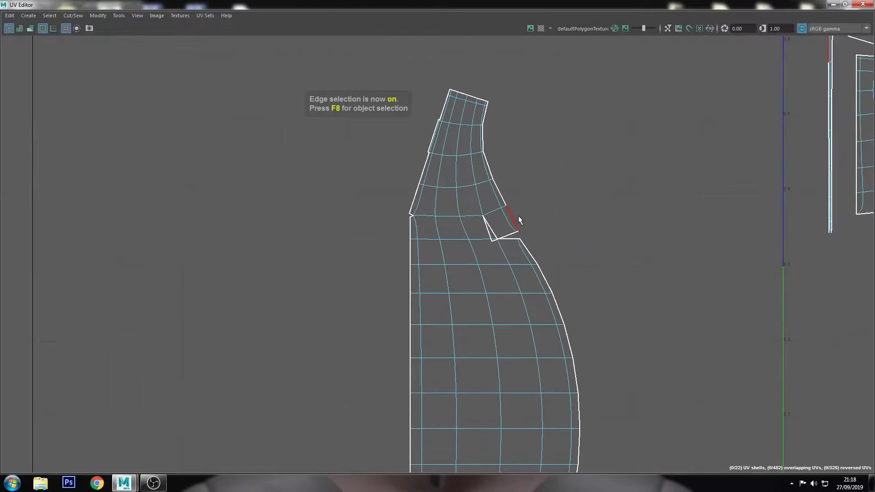
{"action": "scroll", "coordinate": [518, 216], "scroll_direction": "up", "scroll_amount": 3}
Sew the lower flap onto the main shell and close the notched corner.
{"action": "left_click_drag", "start_coordinate": [517, 237], "coordinate": [482, 262]}
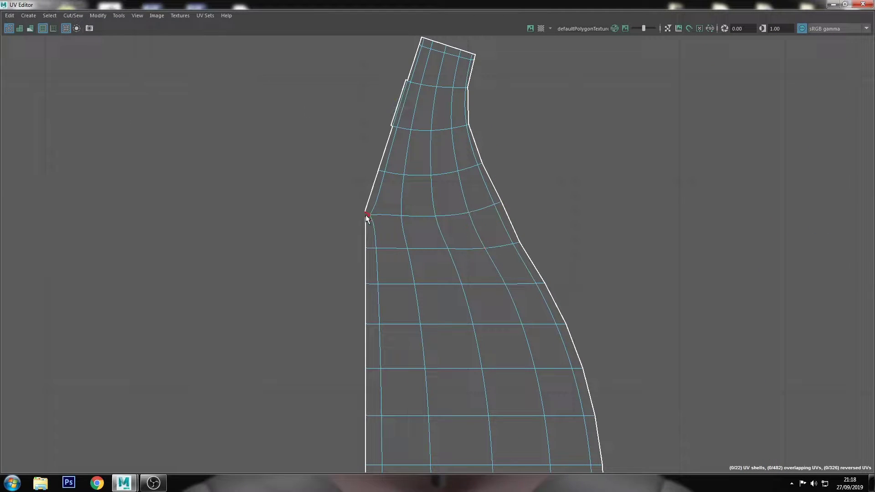
{"action": "scroll", "coordinate": [441, 111], "scroll_direction": "up", "scroll_amount": 2}
{"action": "scroll", "coordinate": [458, 199], "scroll_direction": "up", "scroll_amount": 1}
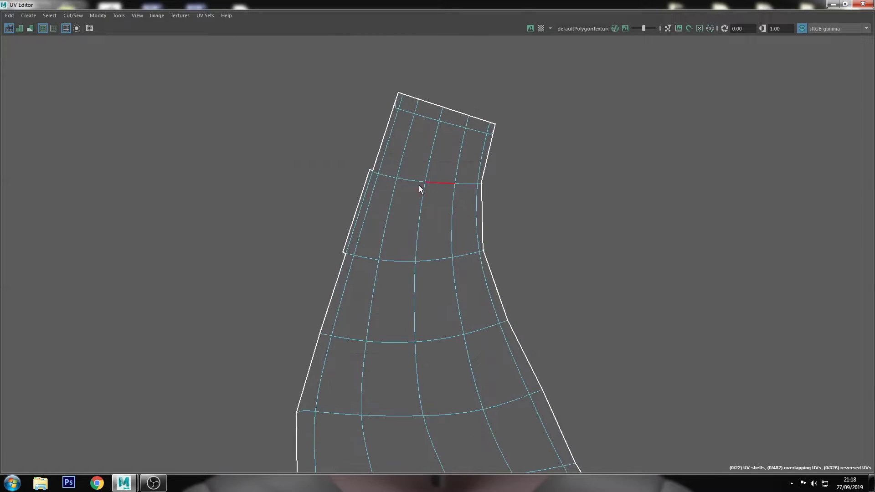
{"action": "scroll", "coordinate": [420, 189], "scroll_direction": "down", "scroll_amount": 3}
{"action": "scroll", "coordinate": [466, 329], "scroll_direction": "up", "scroll_amount": 3}
{"action": "mouse_move", "coordinate": [466, 330]}
{"action": "middle_mouse_down", "text": "alt"}
{"action": "mouse_move", "coordinate": [470, 303]}
{"action": "mouse_move", "coordinate": [415, 217]}
{"action": "middle_mouse_up", "text": "alt"}
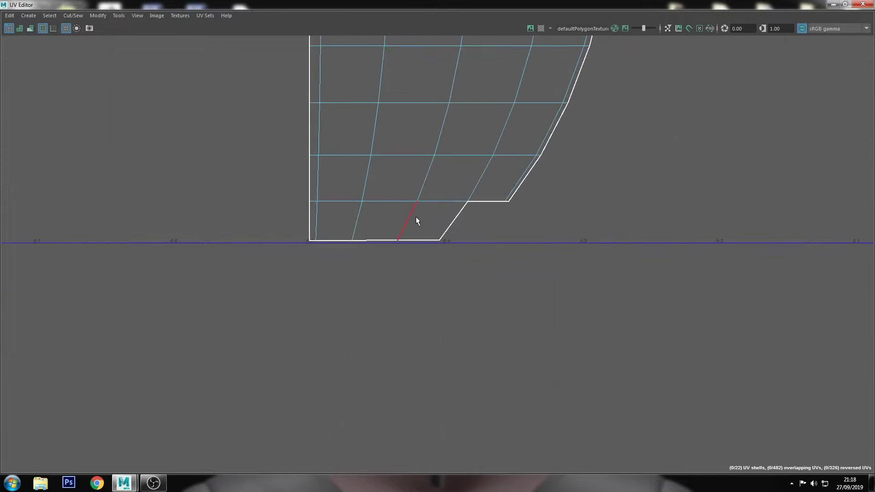
{"action": "left_click_drag", "start_coordinate": [354, 299], "coordinate": [355, 297]}
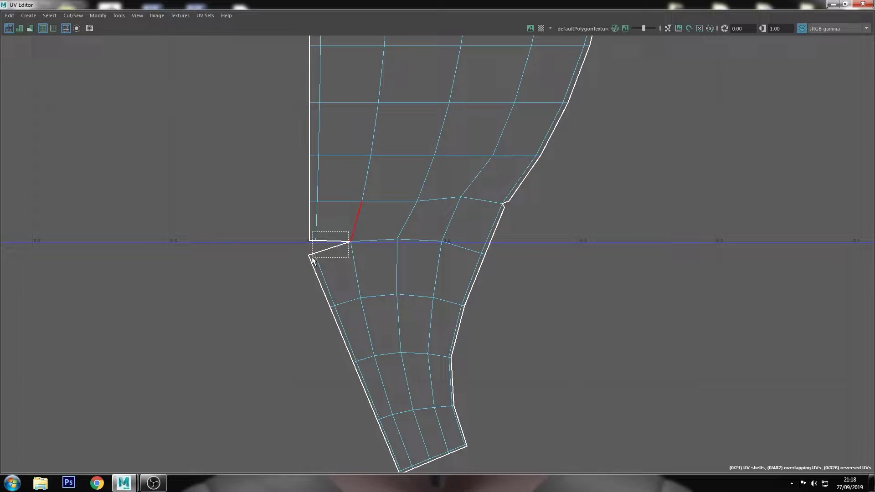
{"action": "left_click_drag", "start_coordinate": [313, 260], "coordinate": [313, 260]}
Select the whole UV shell and unfold it with Ctrl+U.
{"action": "scroll", "coordinate": [410, 214], "scroll_direction": "down", "scroll_amount": 2}
{"action": "scroll", "coordinate": [449, 205], "scroll_direction": "up", "scroll_amount": 2}
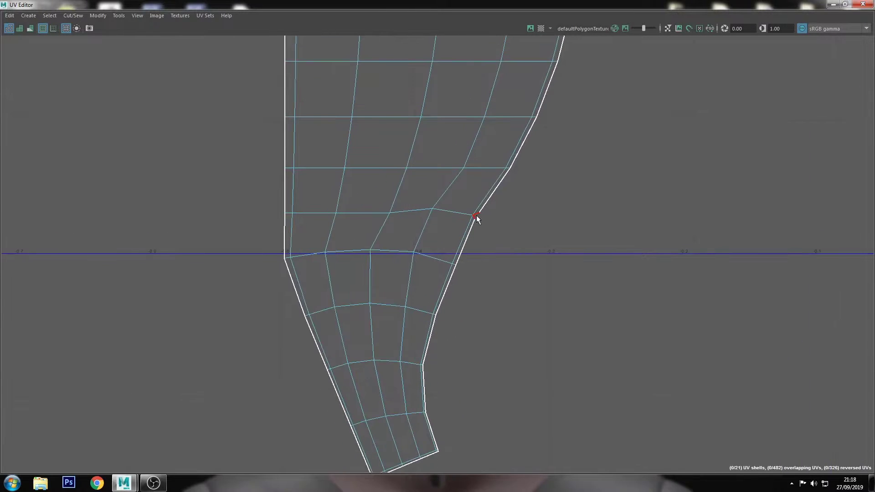
{"action": "scroll", "coordinate": [476, 218], "scroll_direction": "down", "scroll_amount": 2}
{"action": "right_click_drag", "start_coordinate": [468, 176], "coordinate": [428, 161]}
{"action": "left_click", "coordinate": [446, 183]}
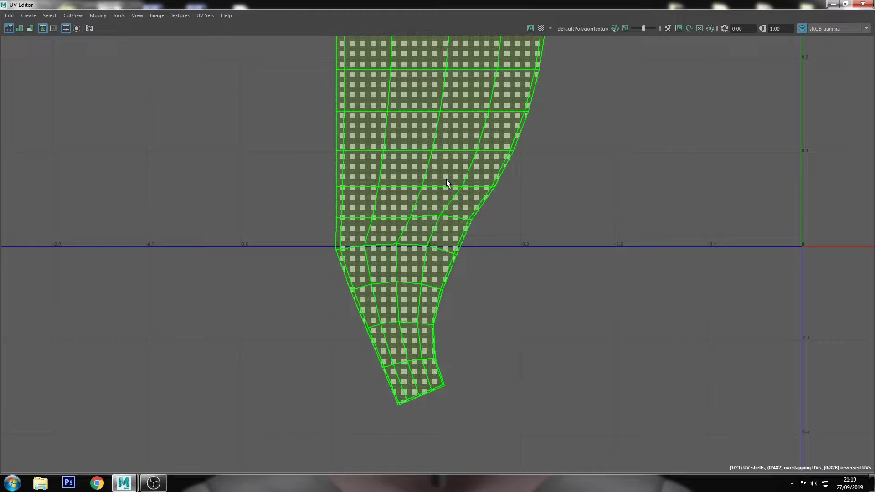
{"action": "key", "text": "ctrl+u"}
Zoom in and select the short edge on the shell's left side.
{"action": "scroll", "coordinate": [470, 226], "scroll_direction": "down", "scroll_amount": 1}
{"action": "scroll", "coordinate": [498, 360], "scroll_direction": "down", "scroll_amount": 2}
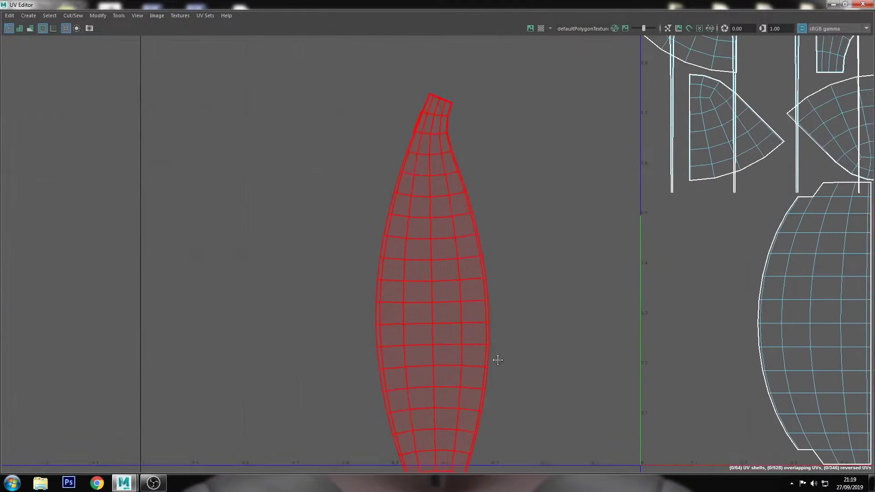
{"action": "scroll", "coordinate": [498, 360], "scroll_direction": "up", "scroll_amount": 2}
{"action": "scroll", "coordinate": [483, 272], "scroll_direction": "up", "scroll_amount": 2}
{"action": "scroll", "coordinate": [386, 181], "scroll_direction": "up", "scroll_amount": 1}
{"action": "scroll", "coordinate": [420, 205], "scroll_direction": "up", "scroll_amount": 1}
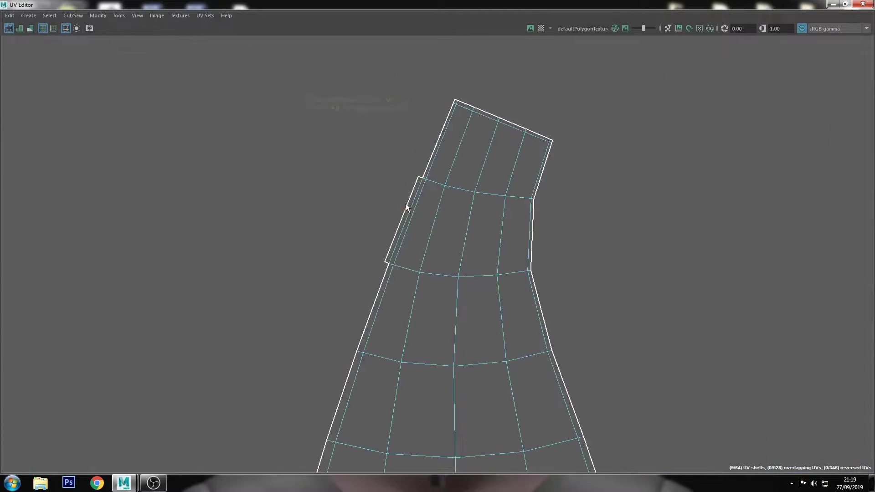
{"action": "left_click", "coordinate": [407, 208]}
Pick a seam edge on the sphere in the viewport and cut the UVs along it.
{"action": "left_click", "coordinate": [837, 5]}
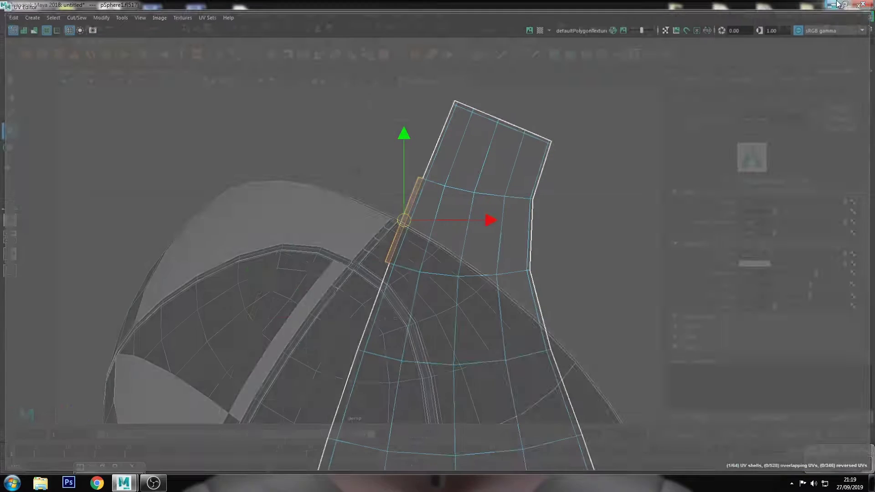
{"action": "mouse_move", "coordinate": [415, 196]}
{"action": "left_mouse_down", "text": "alt"}
{"action": "mouse_move", "coordinate": [473, 242]}
{"action": "mouse_move", "coordinate": [391, 234]}
{"action": "mouse_move", "coordinate": [490, 186]}
{"action": "mouse_move", "coordinate": [498, 218]}
{"action": "left_mouse_up", "text": "alt"}
{"action": "scroll", "coordinate": [389, 234], "scroll_direction": "up", "scroll_amount": 2}
{"action": "key", "text": "3"}
{"action": "left_click", "coordinate": [491, 186]}
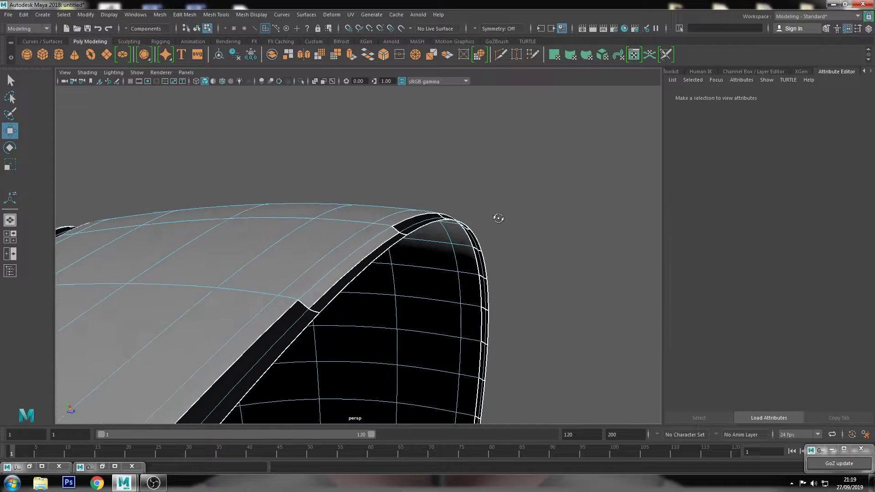
{"action": "left_click", "coordinate": [374, 252]}
{"action": "left_click", "coordinate": [42, 466]}
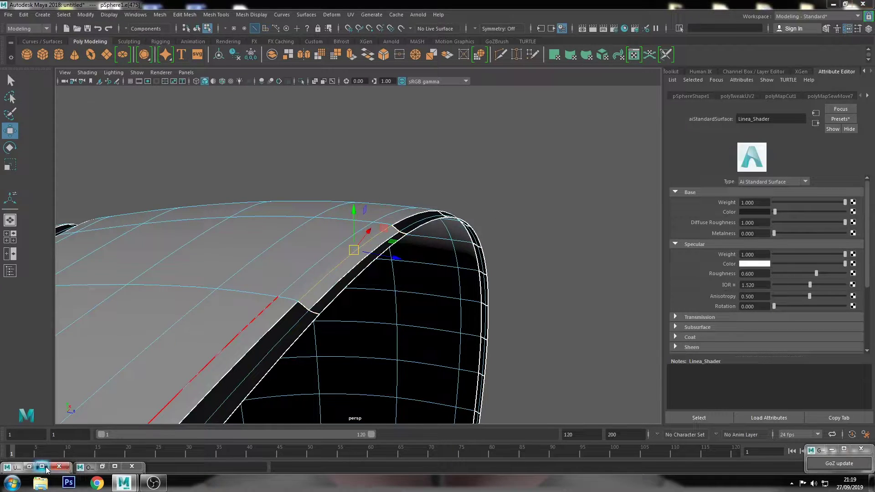
{"action": "left_click", "coordinate": [64, 17]}
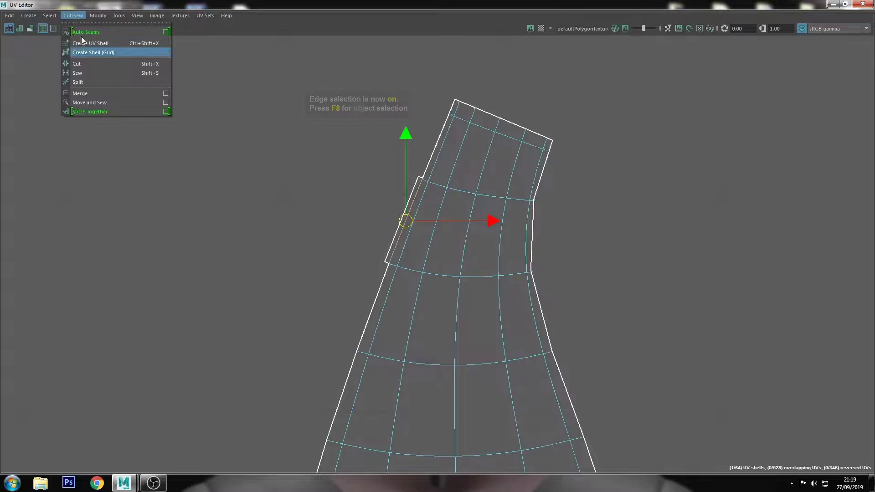
{"action": "left_click", "coordinate": [97, 60]}
Select the cut strip as a shell and move it off to the right.
{"action": "right_click_drag", "start_coordinate": [458, 201], "coordinate": [431, 190]}
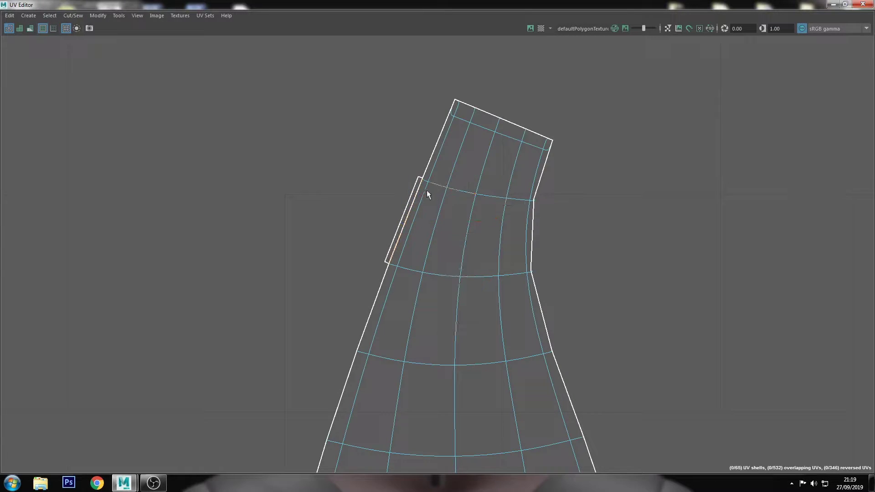
{"action": "left_click", "coordinate": [415, 194]}
{"action": "scroll", "coordinate": [415, 201], "scroll_direction": "down", "scroll_amount": 3}
{"action": "scroll", "coordinate": [433, 208], "scroll_direction": "down", "scroll_amount": 2}
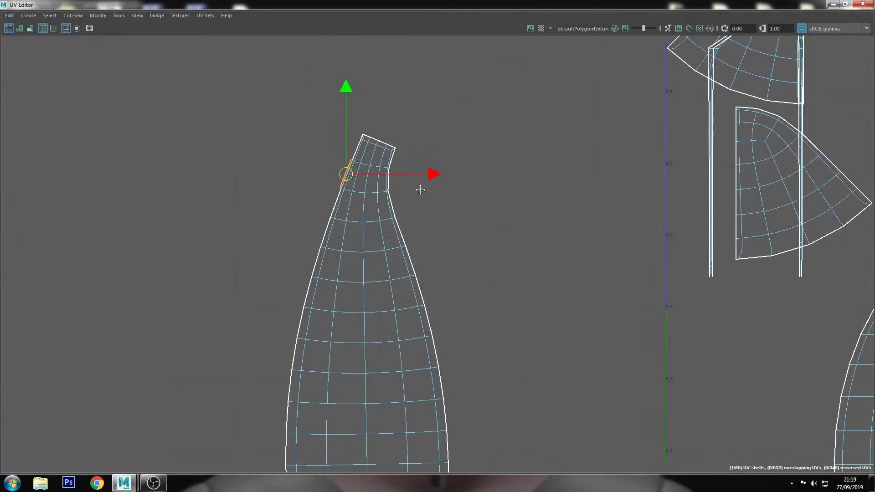
{"action": "left_click_drag", "start_coordinate": [433, 172], "coordinate": [666, 172]}
{"action": "scroll", "coordinate": [640, 269], "scroll_direction": "down", "scroll_amount": 1}
Move the left half of the cut shell onto the U=0 axis.
{"action": "left_click", "coordinate": [641, 269]}
{"action": "middle_click_drag", "start_coordinate": [641, 269], "coordinate": [354, 285], "text": "alt"}
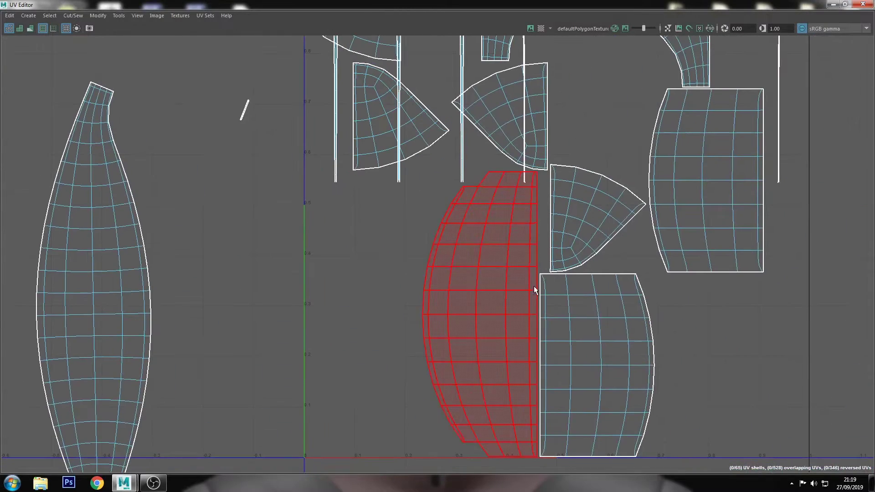
{"action": "left_click", "coordinate": [478, 319]}
{"action": "scroll", "coordinate": [492, 315], "scroll_direction": "down", "scroll_amount": 1}
{"action": "left_click_drag", "start_coordinate": [470, 316], "coordinate": [292, 409]}
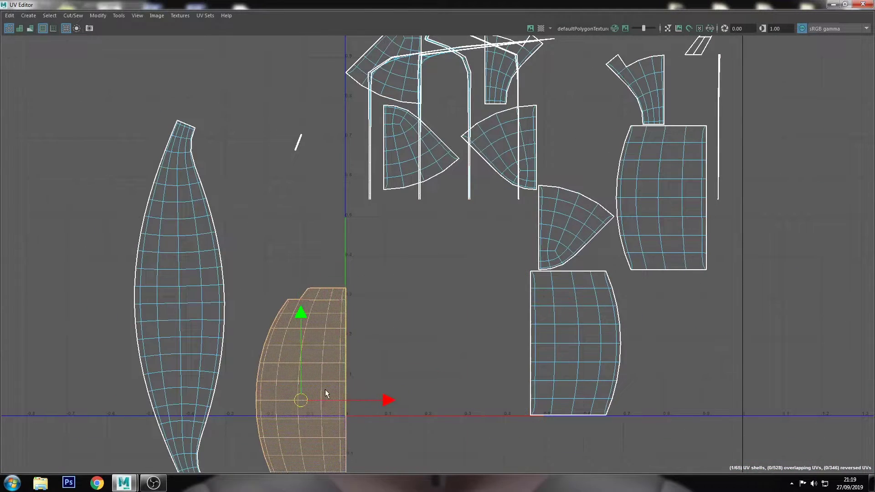
{"action": "left_click", "coordinate": [382, 269]}
{"action": "scroll", "coordinate": [398, 190], "scroll_direction": "up", "scroll_amount": 2}
Select the shell's top edge and Stitch Together the two shells.
{"action": "left_click", "coordinate": [390, 214]}
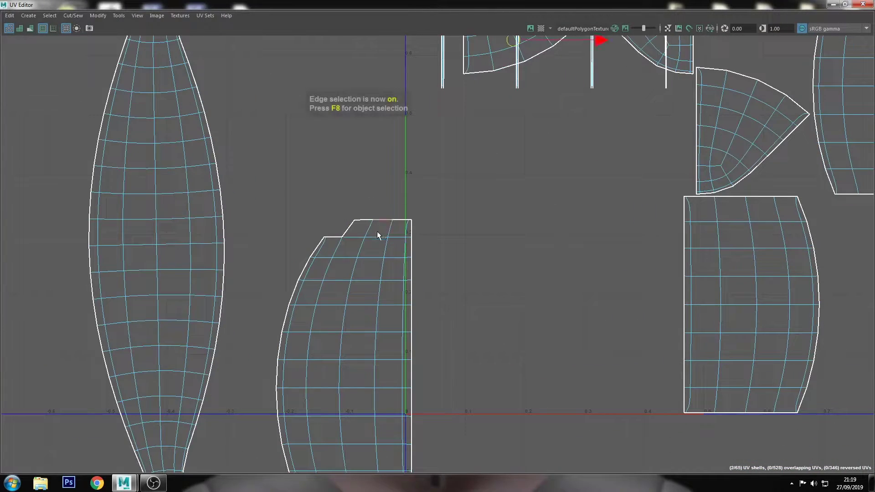
{"action": "left_click", "coordinate": [73, 15]}
{"action": "left_click", "coordinate": [108, 111]}
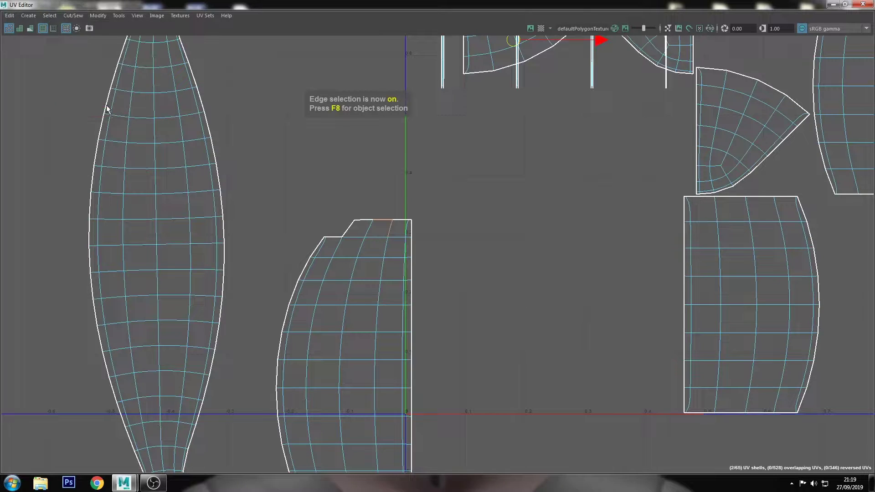
{"action": "scroll", "coordinate": [277, 180], "scroll_direction": "up", "scroll_amount": 2}
{"action": "scroll", "coordinate": [459, 258], "scroll_direction": "up", "scroll_amount": 2}
{"action": "scroll", "coordinate": [472, 225], "scroll_direction": "up", "scroll_amount": 1}
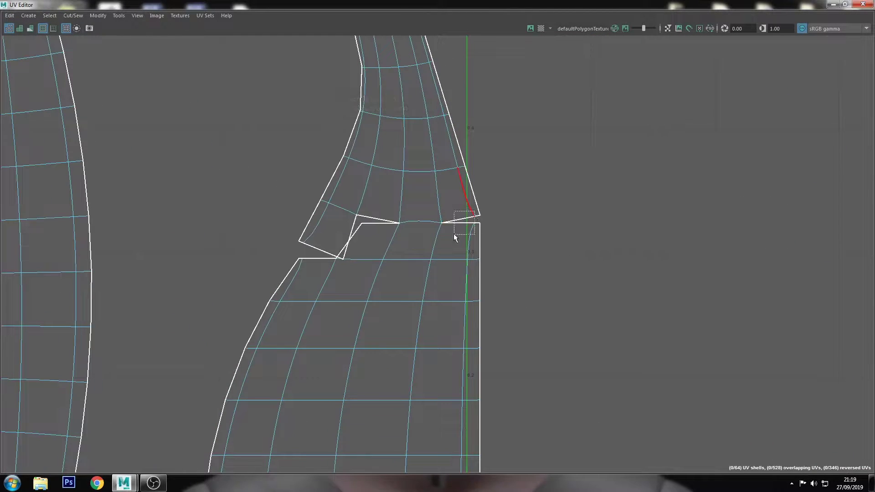
Sew the notch on the shell's right side closed by picking the seam edges near it.
{"action": "left_click", "coordinate": [455, 237]}
{"action": "left_click", "coordinate": [373, 217]}
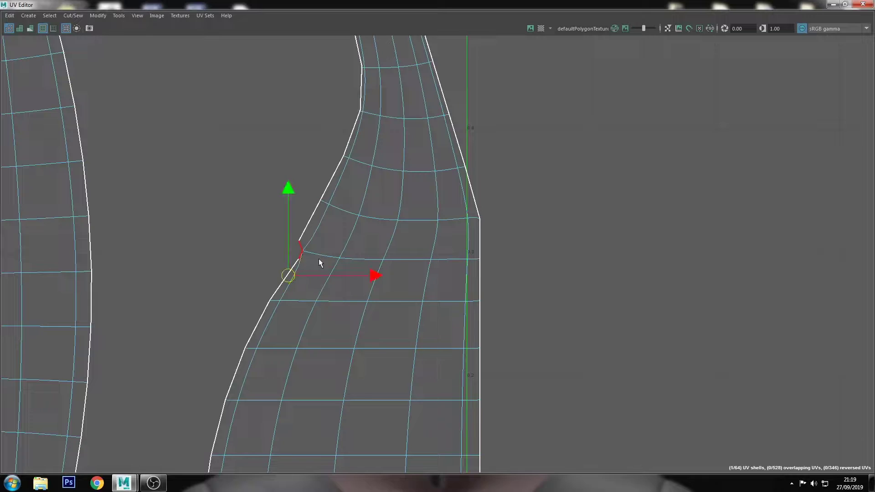
{"action": "scroll", "coordinate": [307, 251], "scroll_direction": "down", "scroll_amount": 2}
{"action": "scroll", "coordinate": [343, 280], "scroll_direction": "down", "scroll_amount": 2}
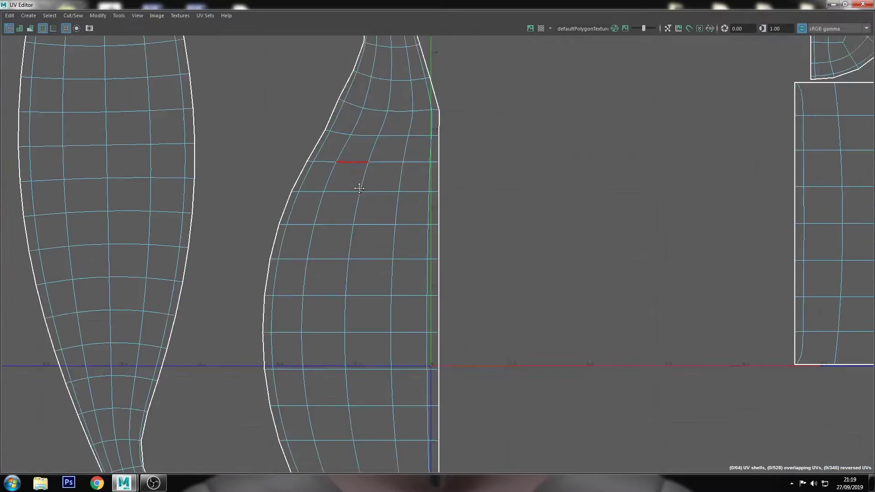
{"action": "scroll", "coordinate": [398, 292], "scroll_direction": "up", "scroll_amount": 2}
{"action": "scroll", "coordinate": [395, 202], "scroll_direction": "up", "scroll_amount": 2}
{"action": "left_click", "coordinate": [395, 202]}
{"action": "scroll", "coordinate": [394, 201], "scroll_direction": "up", "scroll_amount": 1}
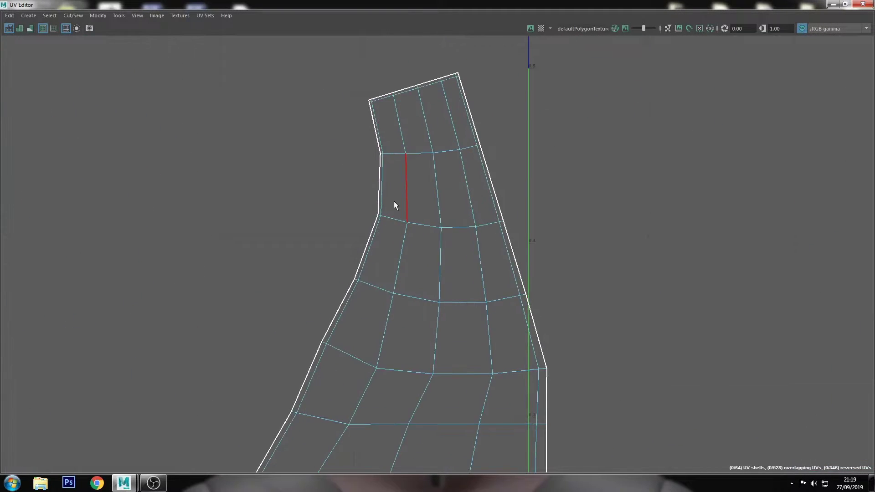
{"action": "scroll", "coordinate": [379, 335], "scroll_direction": "down", "scroll_amount": 2}
{"action": "scroll", "coordinate": [381, 210], "scroll_direction": "up", "scroll_amount": 3}
{"action": "scroll", "coordinate": [381, 211], "scroll_direction": "down", "scroll_amount": 2}
{"action": "scroll", "coordinate": [454, 327], "scroll_direction": "up", "scroll_amount": 2}
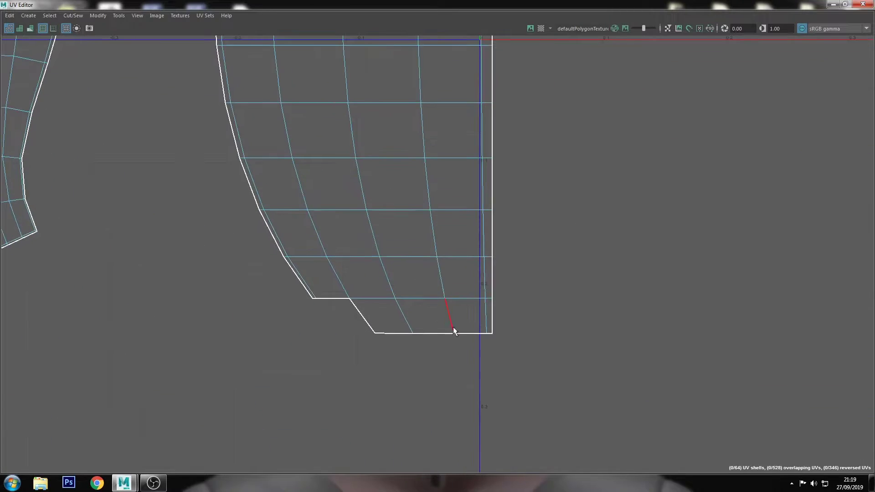
Sew the lower shell onto the upper shell's bottom and pick other boundary edges.
{"action": "left_click_drag", "start_coordinate": [399, 373], "coordinate": [385, 299]}
{"action": "left_click_drag", "start_coordinate": [341, 338], "coordinate": [340, 336]}
{"action": "scroll", "coordinate": [319, 319], "scroll_direction": "up", "scroll_amount": 2}
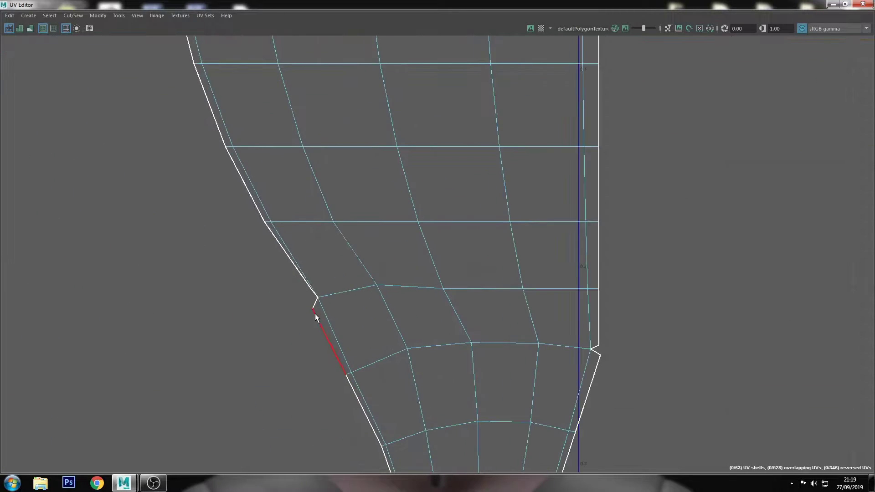
{"action": "left_click", "coordinate": [565, 348]}
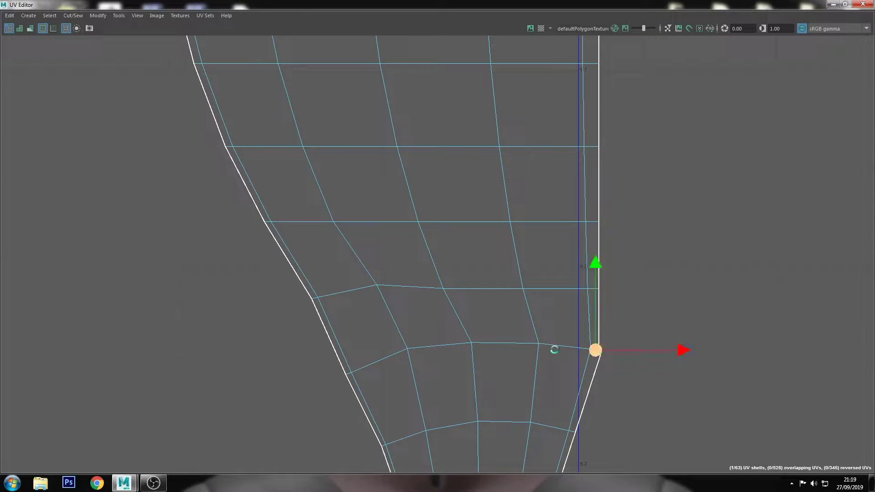
{"action": "scroll", "coordinate": [554, 349], "scroll_direction": "down", "scroll_amount": 5}
{"action": "scroll", "coordinate": [500, 190], "scroll_direction": "up", "scroll_amount": 3}
Move the middle UV shell beside the other long shell.
{"action": "mouse_move", "coordinate": [463, 289]}
{"action": "right_mouse_down"}
{"action": "mouse_move", "coordinate": [433, 293]}
{"action": "mouse_move", "coordinate": [554, 212]}
{"action": "right_mouse_up"}
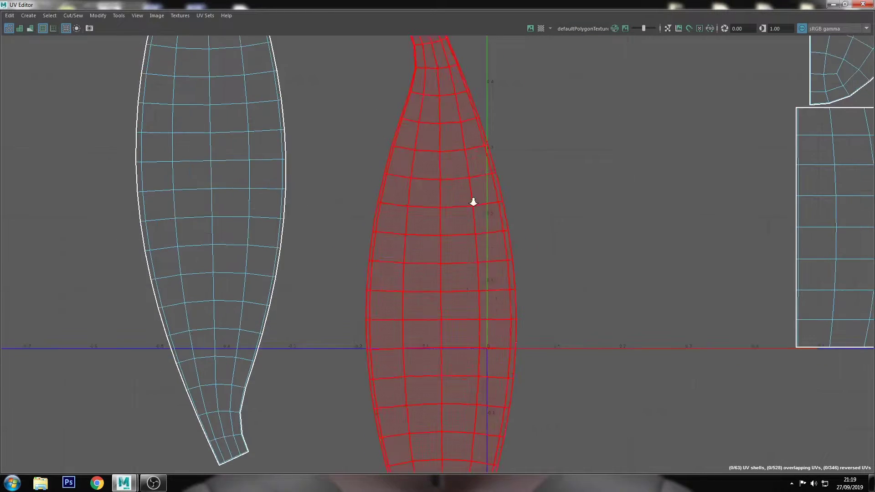
{"action": "scroll", "coordinate": [473, 202], "scroll_direction": "down", "scroll_amount": 3}
{"action": "left_click", "coordinate": [441, 312]}
{"action": "left_click_drag", "start_coordinate": [429, 366], "coordinate": [146, 253]}
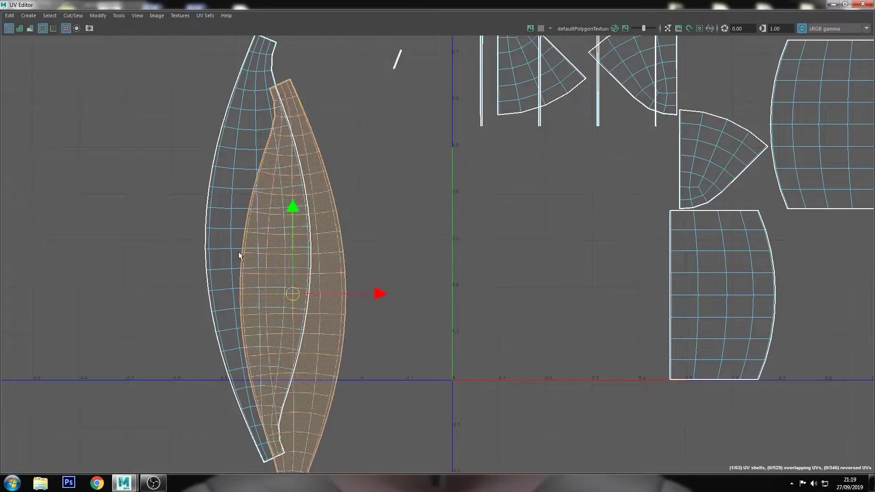
Move the lower-right rectangular shell next to the V axis.
{"action": "left_click", "coordinate": [405, 230]}
{"action": "scroll", "coordinate": [404, 230], "scroll_direction": "down", "scroll_amount": 1}
{"action": "scroll", "coordinate": [581, 198], "scroll_direction": "up", "scroll_amount": 1}
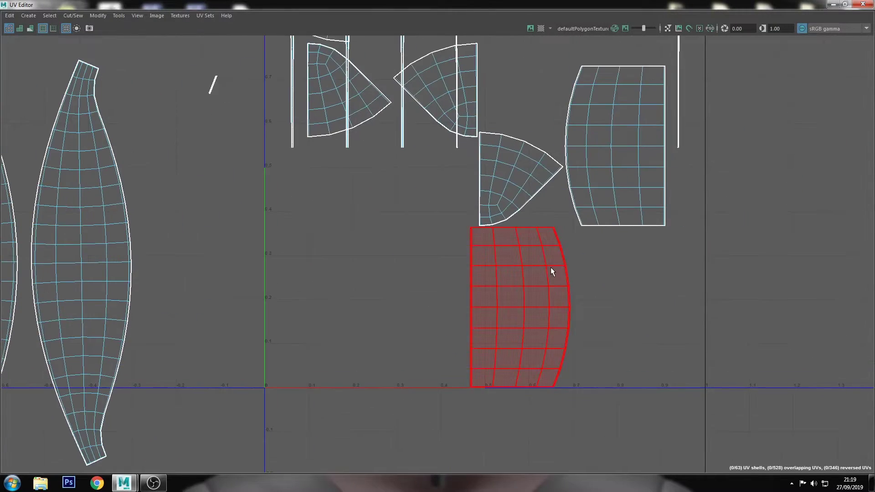
{"action": "left_click", "coordinate": [543, 271]}
{"action": "left_click_drag", "start_coordinate": [542, 271], "coordinate": [287, 347]}
Switch to edge mode (F10) and marquee-select the rectangular shell's top-row edges.
{"action": "scroll", "coordinate": [350, 233], "scroll_direction": "up", "scroll_amount": 2}
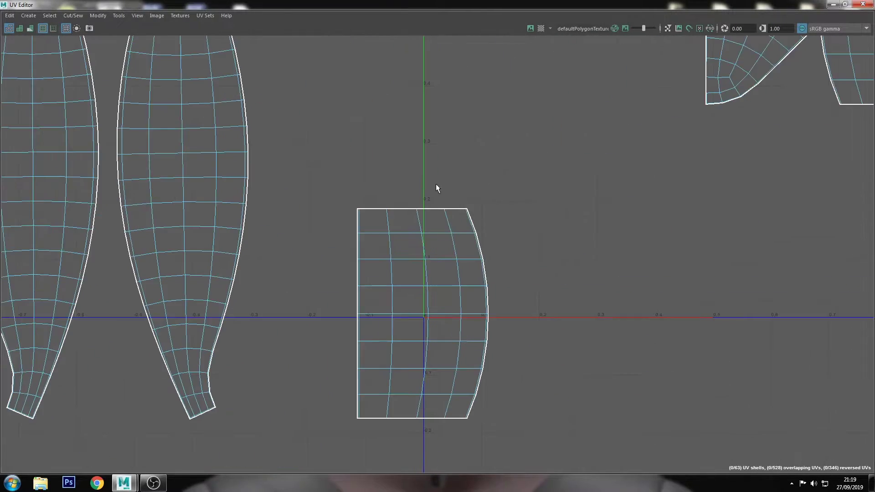
{"action": "scroll", "coordinate": [436, 190], "scroll_direction": "up", "scroll_amount": 2}
{"action": "key", "text": "F10"}
{"action": "left_click_drag", "start_coordinate": [512, 188], "coordinate": [234, 236]}
Sew the shell's top border edges onto the neighbouring shell with Cut/Sew > Merge/Sew.
{"action": "left_click_drag", "start_coordinate": [454, 225], "coordinate": [220, 227]}
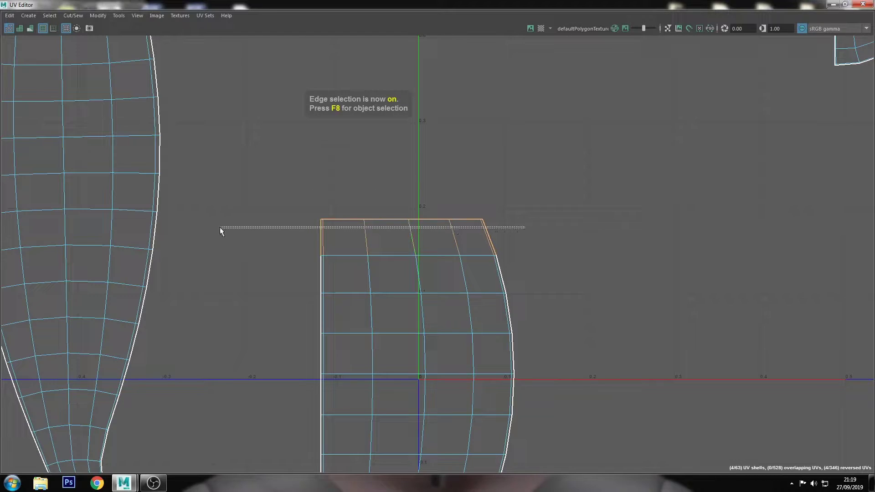
{"action": "left_click", "coordinate": [75, 15]}
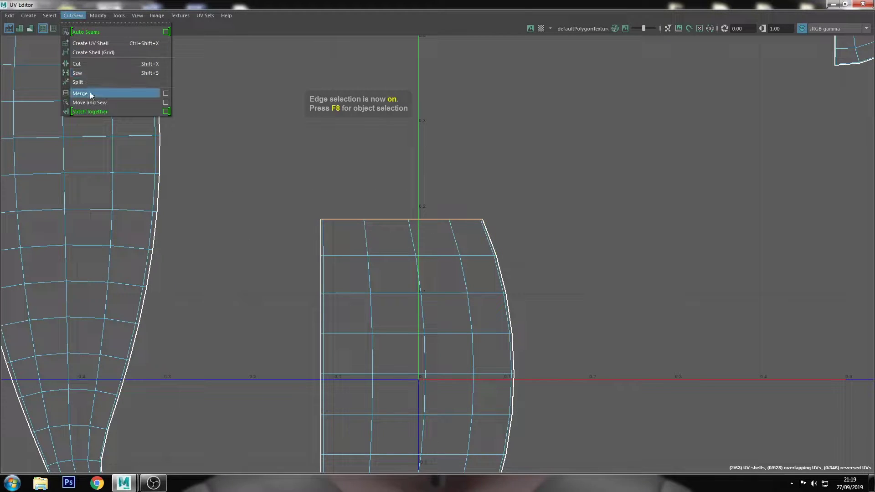
{"action": "left_click", "coordinate": [90, 91]}
{"action": "scroll", "coordinate": [488, 203], "scroll_direction": "up", "scroll_amount": 1}
{"action": "mouse_move", "coordinate": [436, 198]}
{"action": "middle_mouse_down", "text": "alt"}
{"action": "mouse_move", "coordinate": [460, 326]}
{"action": "mouse_move", "coordinate": [510, 294]}
{"action": "middle_mouse_up", "text": "alt"}
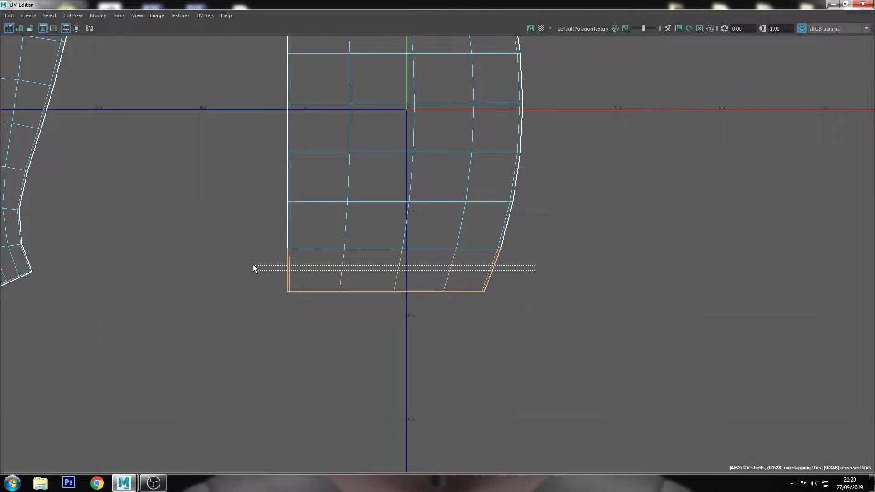
Sew the lower piece onto the shell and unfold the merged shell symmetrically.
{"action": "left_click_drag", "start_coordinate": [253, 264], "coordinate": [254, 269]}
{"action": "middle_click_drag", "start_coordinate": [348, 300], "coordinate": [409, 266], "text": "alt"}
{"action": "right_click_drag", "start_coordinate": [409, 266], "coordinate": [381, 206]}
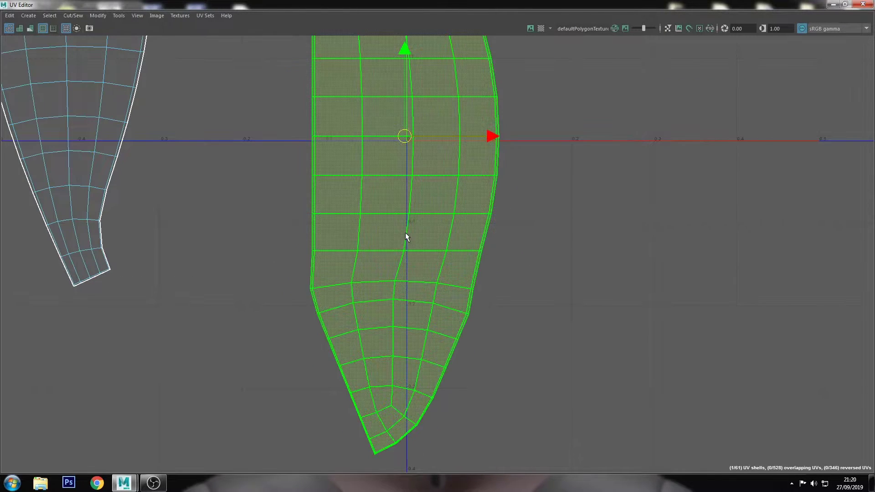
{"action": "right_click_drag", "start_coordinate": [406, 233], "coordinate": [439, 244], "text": "shift"}
{"action": "left_click", "coordinate": [502, 230]}
Move the next shell up-left and the rectangular shell down-left.
{"action": "scroll", "coordinate": [502, 230], "scroll_direction": "down", "scroll_amount": 3}
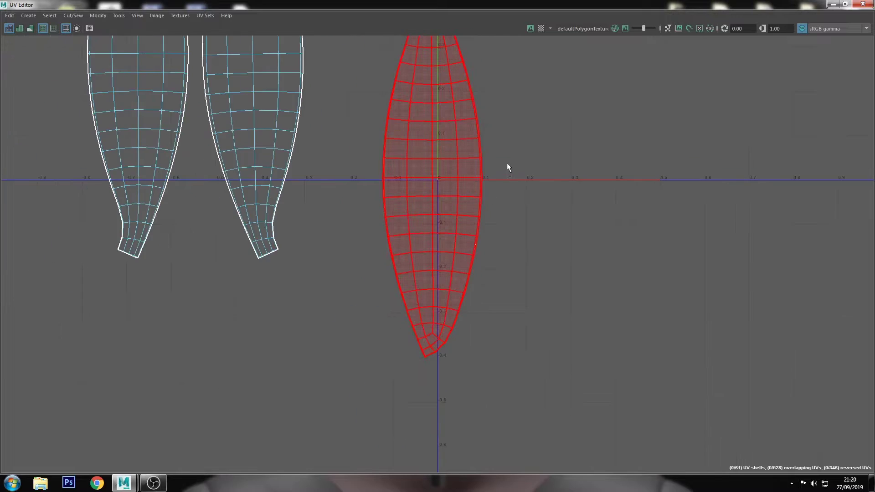
{"action": "middle_click_drag", "start_coordinate": [509, 168], "coordinate": [497, 279], "text": "alt"}
{"action": "left_click", "coordinate": [450, 269]}
{"action": "mouse_move", "coordinate": [549, 245]}
{"action": "middle_mouse_down"}
{"action": "mouse_move", "coordinate": [504, 137]}
{"action": "mouse_move", "coordinate": [490, 133]}
{"action": "mouse_move", "coordinate": [332, 332]}
{"action": "middle_mouse_up"}
{"action": "left_click", "coordinate": [490, 133]}
{"action": "left_click", "coordinate": [481, 253]}
{"action": "middle_click_drag", "start_coordinate": [481, 252], "coordinate": [273, 422]}
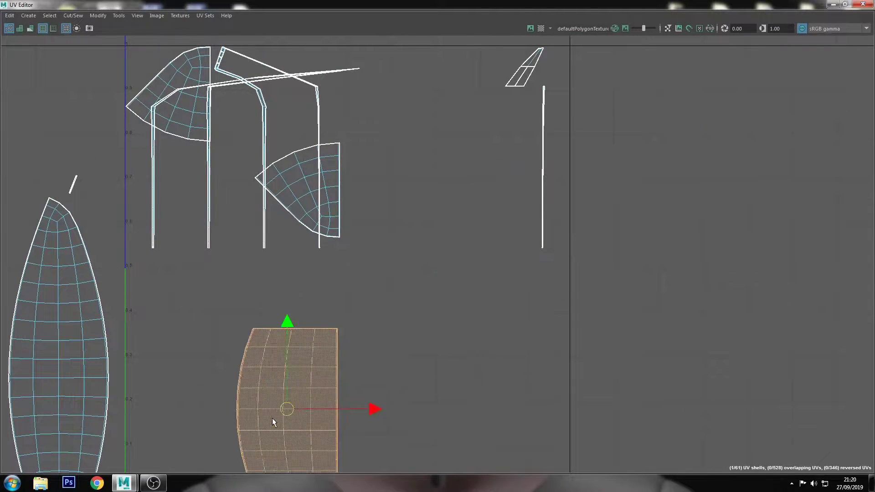
Select the rectangle's top border edges in edge mode.
{"action": "middle_click_drag", "start_coordinate": [313, 299], "coordinate": [461, 190], "text": "alt"}
{"action": "scroll", "coordinate": [461, 189], "scroll_direction": "up", "scroll_amount": 2}
{"action": "scroll", "coordinate": [462, 189], "scroll_direction": "up", "scroll_amount": 3}
{"action": "left_click", "coordinate": [464, 191]}
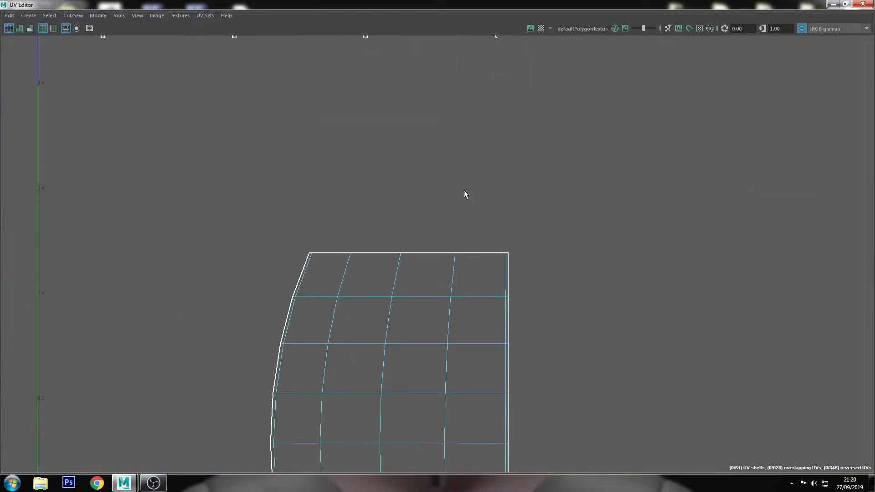
{"action": "key", "text": "F10"}
{"action": "left_click_drag", "start_coordinate": [543, 218], "coordinate": [227, 274]}
{"action": "left_click_drag", "start_coordinate": [543, 269], "coordinate": [229, 272]}
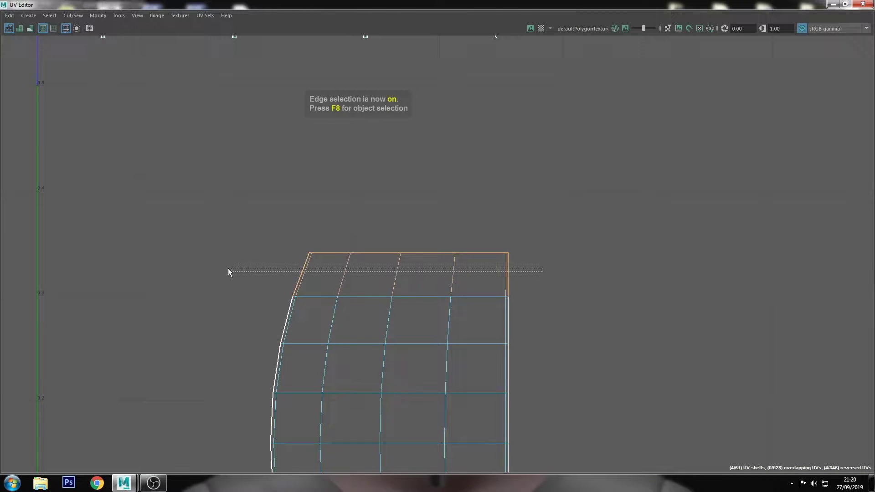
Sew the rectangle onto the pointed panel with Merge/Sew.
{"action": "left_click", "coordinate": [73, 16]}
{"action": "left_click", "coordinate": [109, 102]}
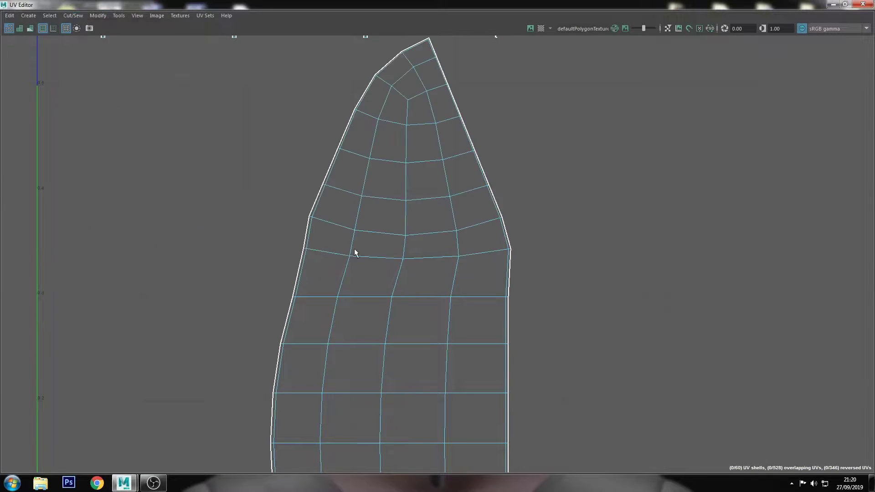
{"action": "scroll", "coordinate": [383, 255], "scroll_direction": "down", "scroll_amount": 3}
{"action": "middle_click_drag", "start_coordinate": [400, 322], "coordinate": [459, 235], "text": "alt"}
{"action": "scroll", "coordinate": [459, 235], "scroll_direction": "up", "scroll_amount": 1}
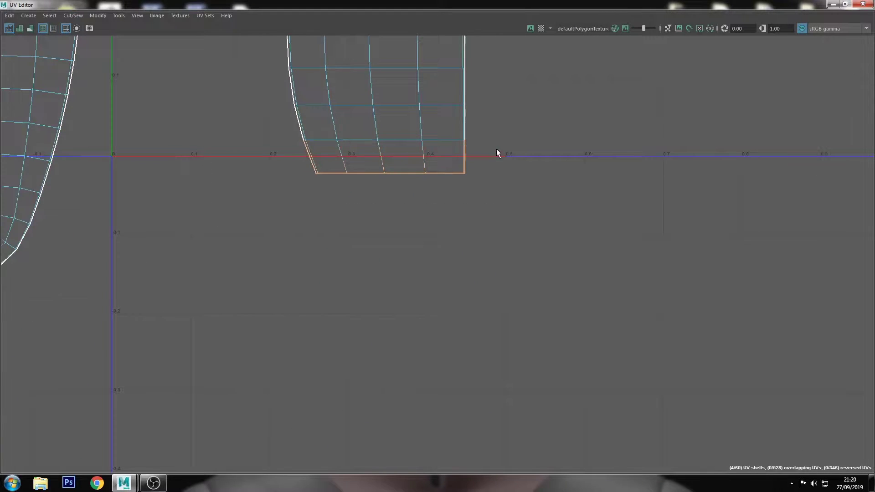
{"action": "scroll", "coordinate": [268, 169], "scroll_direction": "down", "scroll_amount": 2}
Unfold the fourth panel shell and move it left into the row beside the others.
{"action": "scroll", "coordinate": [348, 201], "scroll_direction": "down", "scroll_amount": 1}
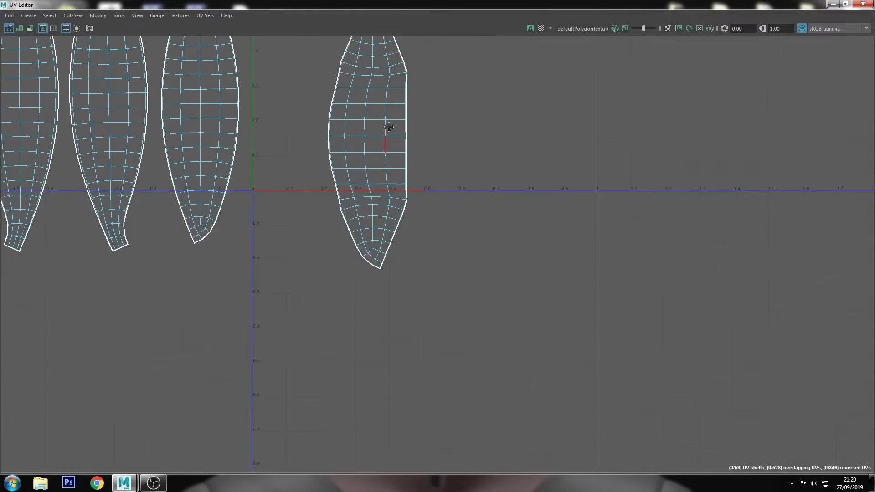
{"action": "middle_click_drag", "start_coordinate": [385, 141], "coordinate": [412, 232], "text": "alt"}
{"action": "right_click_drag", "start_coordinate": [411, 235], "coordinate": [385, 224]}
{"action": "left_click", "coordinate": [400, 232]}
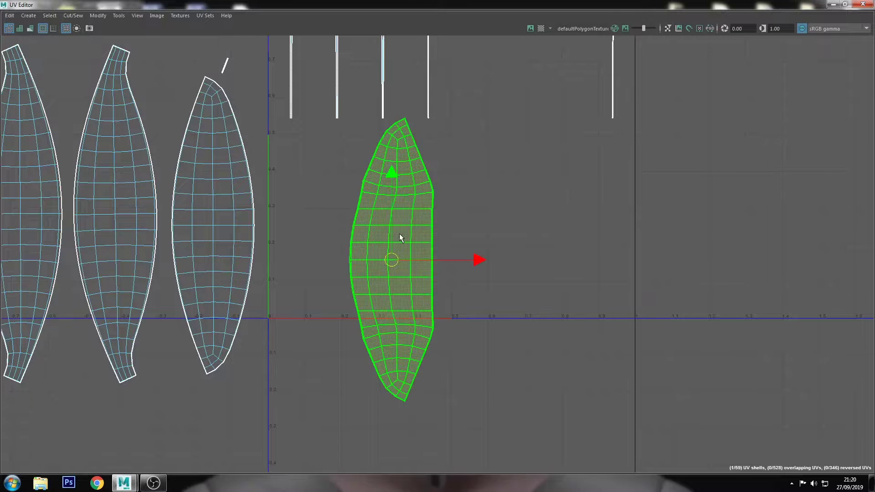
{"action": "scroll", "coordinate": [374, 220], "scroll_direction": "down", "scroll_amount": 1}
{"action": "middle_click_drag", "start_coordinate": [373, 221], "coordinate": [445, 276], "text": "alt"}
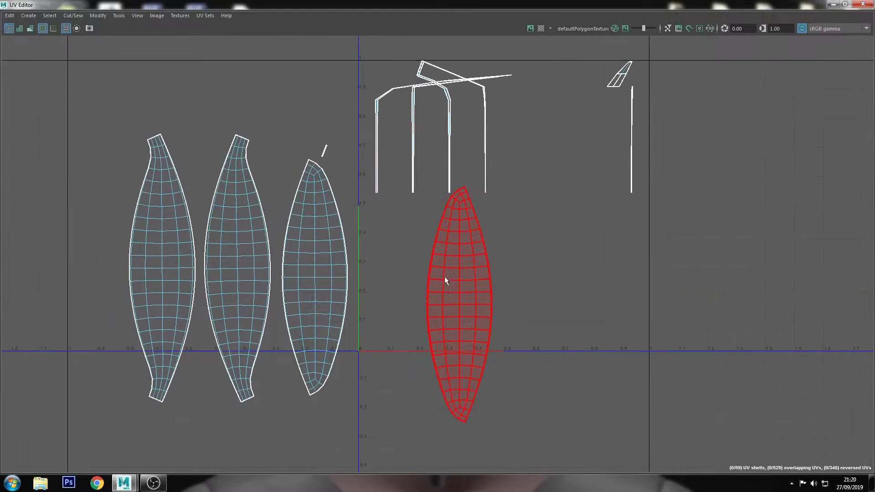
{"action": "middle_click_drag", "start_coordinate": [379, 297], "coordinate": [2, 278]}
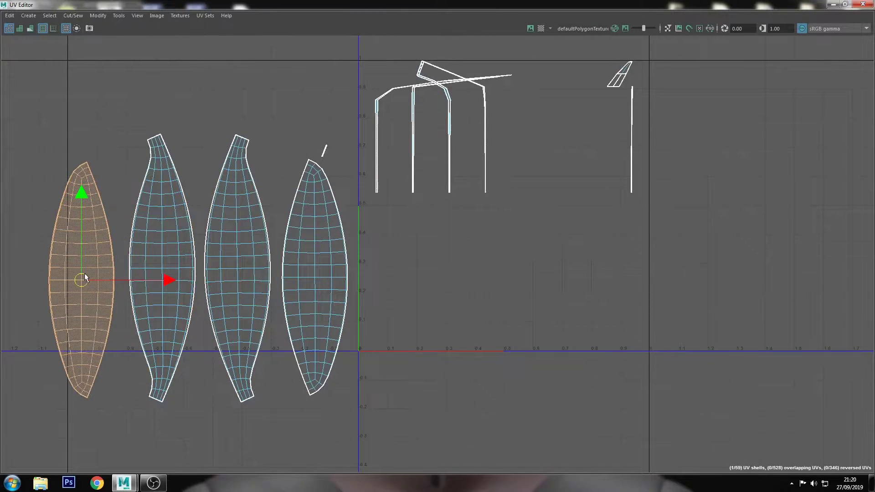
{"action": "left_click", "coordinate": [415, 276]}
Select all the Linea_Shader seam-line shells and move them right and down.
{"action": "left_click", "coordinate": [619, 78]}
{"action": "middle_click_drag", "start_coordinate": [619, 78], "coordinate": [631, 110], "text": "alt"}
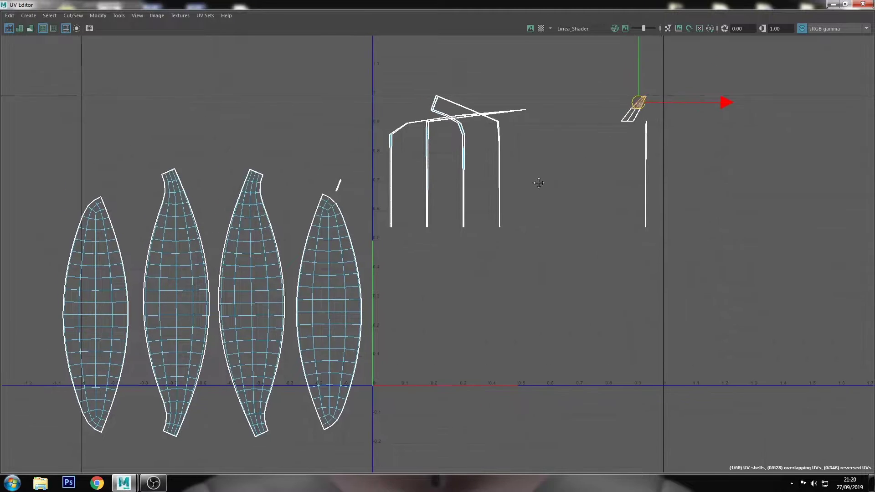
{"action": "scroll", "coordinate": [537, 182], "scroll_direction": "up", "scroll_amount": 2}
{"action": "mouse_move", "coordinate": [748, 86]}
{"action": "left_mouse_down"}
{"action": "mouse_move", "coordinate": [453, 227]}
{"action": "mouse_move", "coordinate": [293, 224]}
{"action": "left_mouse_up"}
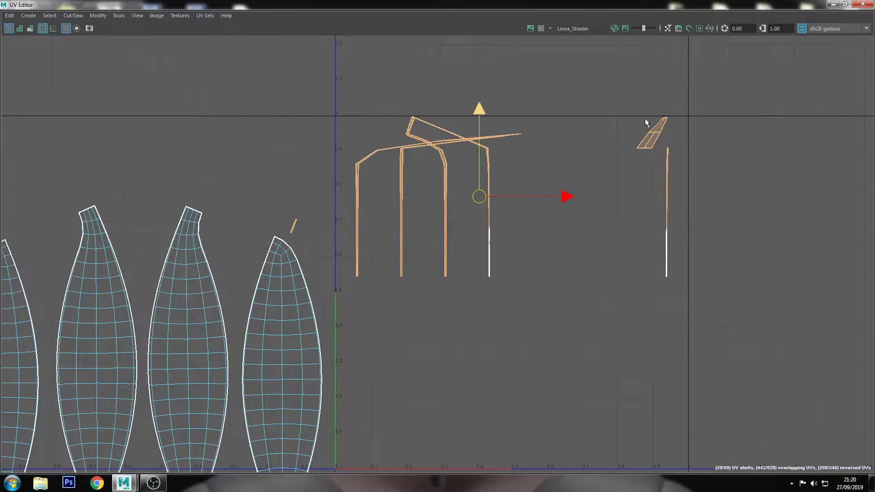
{"action": "left_click", "coordinate": [707, 129]}
{"action": "left_click_drag", "start_coordinate": [726, 91], "coordinate": [343, 313]}
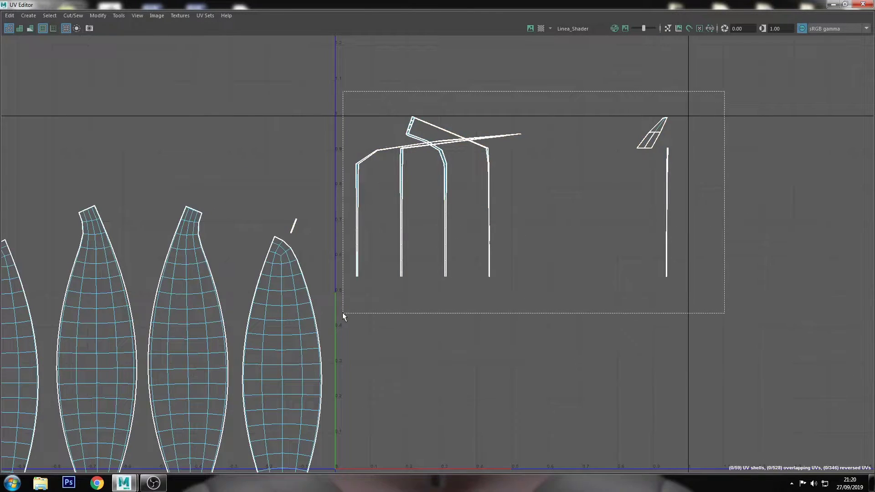
{"action": "left_click", "coordinate": [296, 225], "text": "shift"}
{"action": "left_click_drag", "start_coordinate": [479, 205], "coordinate": [628, 246]}
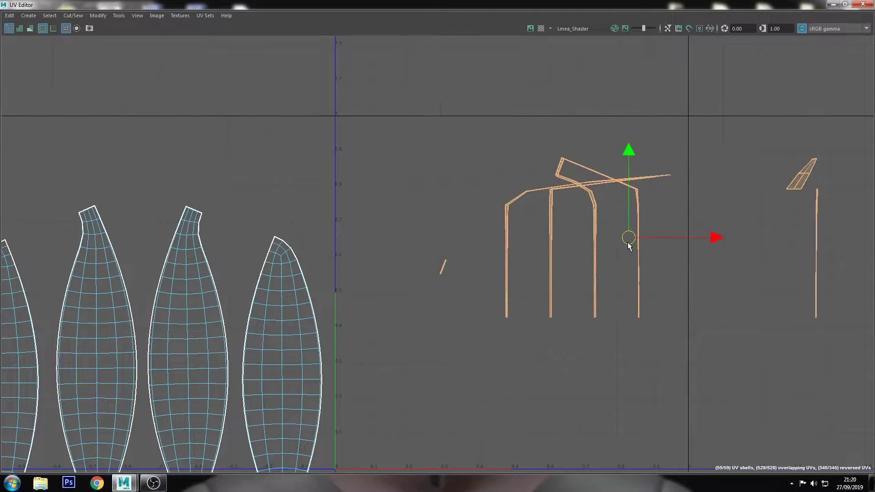
In the 3D view, apply UV > Automatic to the seam lines and select pSphere1.
{"action": "left_click", "coordinate": [833, 4]}
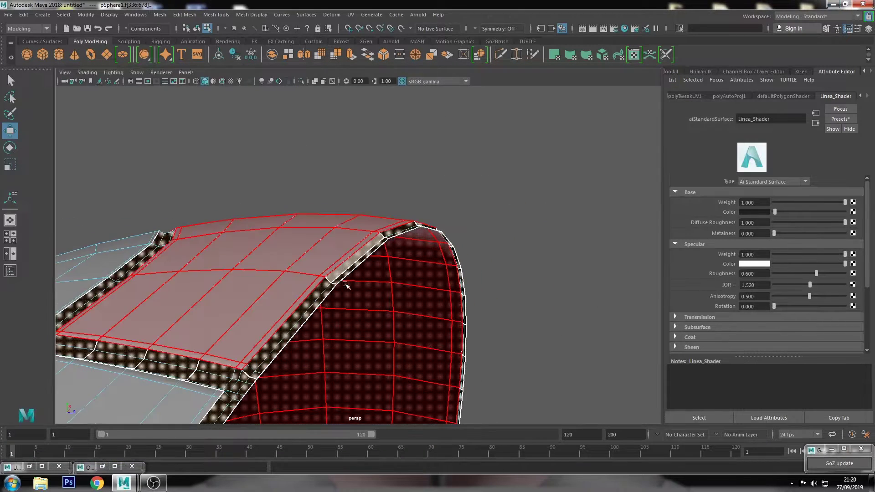
{"action": "left_click_drag", "start_coordinate": [441, 176], "coordinate": [399, 208], "text": "alt"}
{"action": "left_click", "coordinate": [354, 14]}
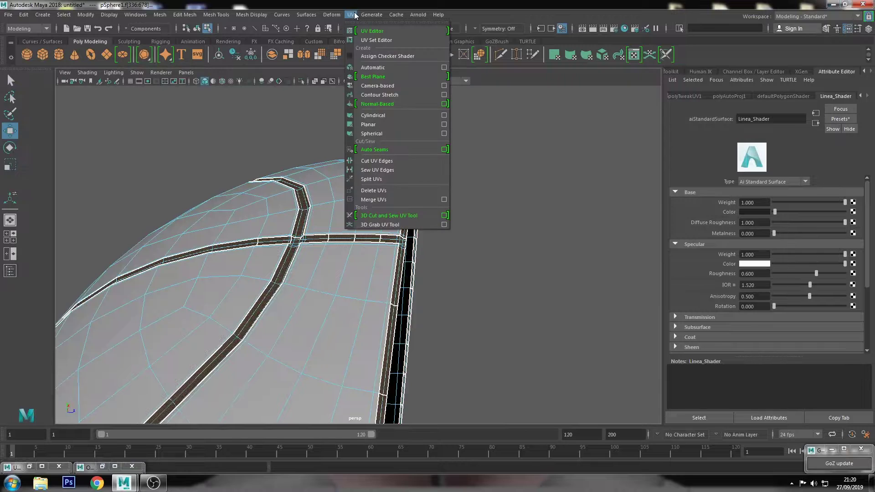
{"action": "left_click", "coordinate": [378, 68]}
{"action": "key", "text": "F8"}
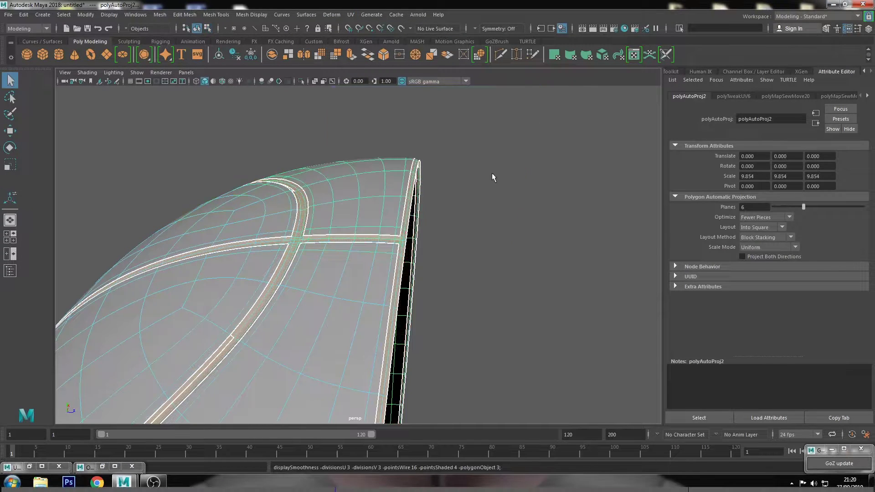
{"action": "left_click", "coordinate": [493, 176]}
{"action": "left_click", "coordinate": [363, 240]}
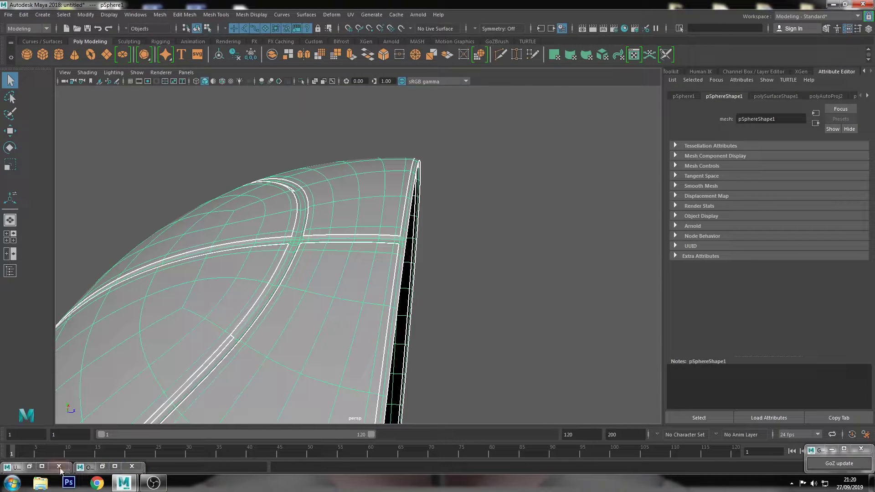
Restore the UV Editor and move the seam-line shells out to the right.
{"action": "left_click", "coordinate": [41, 467]}
{"action": "scroll", "coordinate": [567, 248], "scroll_direction": "down", "scroll_amount": 2}
{"action": "scroll", "coordinate": [624, 203], "scroll_direction": "up", "scroll_amount": 1}
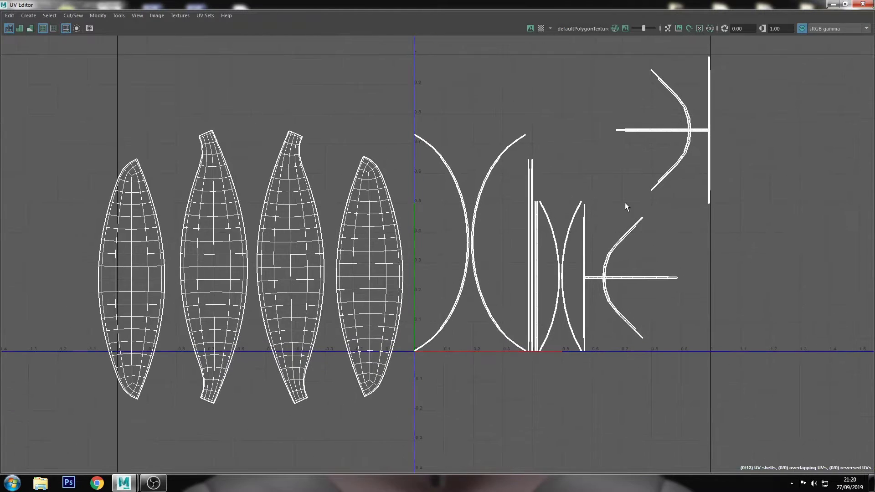
{"action": "right_click_drag", "start_coordinate": [625, 204], "coordinate": [583, 191]}
{"action": "left_click_drag", "start_coordinate": [738, 86], "coordinate": [442, 379]}
{"action": "scroll", "coordinate": [615, 232], "scroll_direction": "down", "scroll_amount": 2}
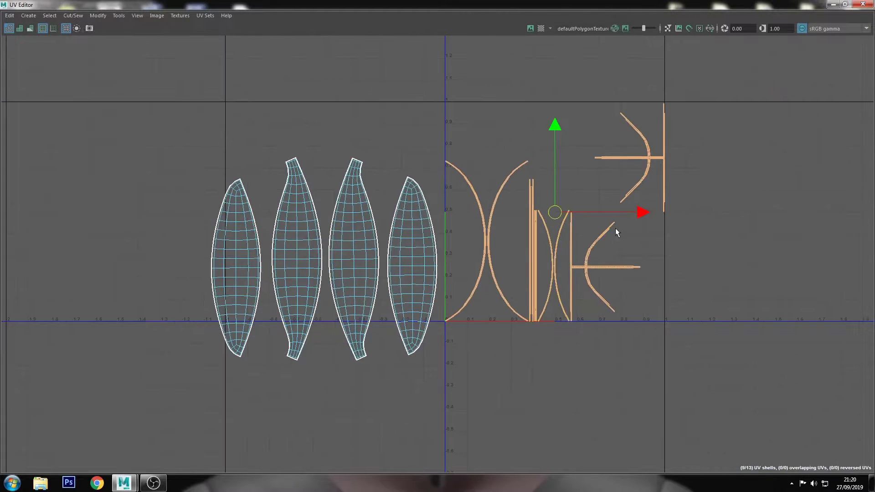
{"action": "left_click_drag", "start_coordinate": [646, 211], "coordinate": [836, 192]}
{"action": "left_click", "coordinate": [411, 233]}
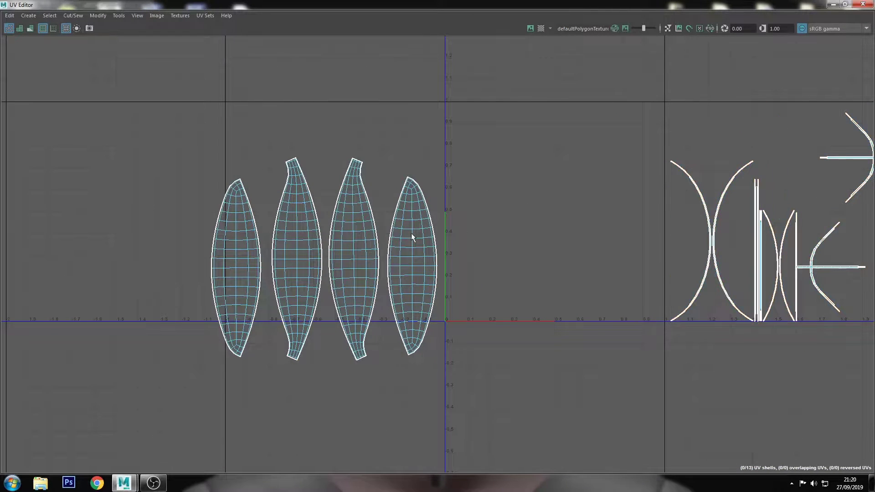
Snap the fourth, third, second and leftmost panel shells into the 0–1 square with G.
{"action": "left_click", "coordinate": [381, 240]}
{"action": "left_click", "coordinate": [418, 210]}
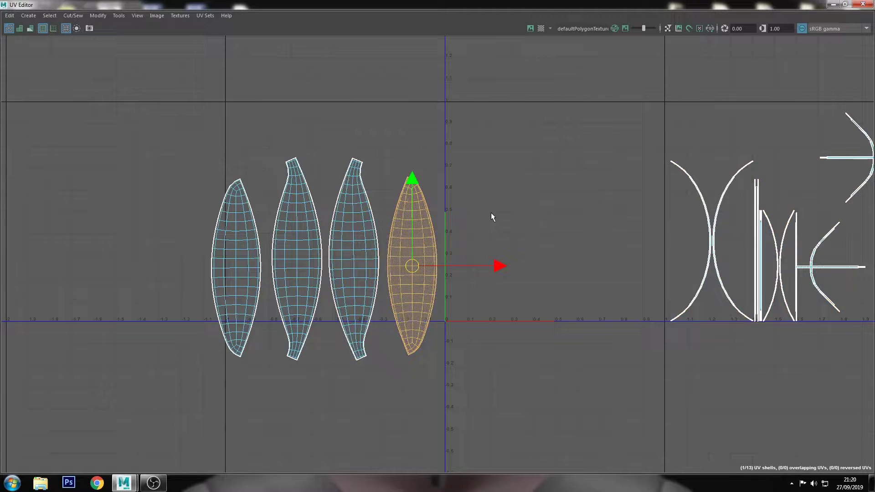
{"action": "key", "text": "g"}
{"action": "left_click", "coordinate": [369, 252]}
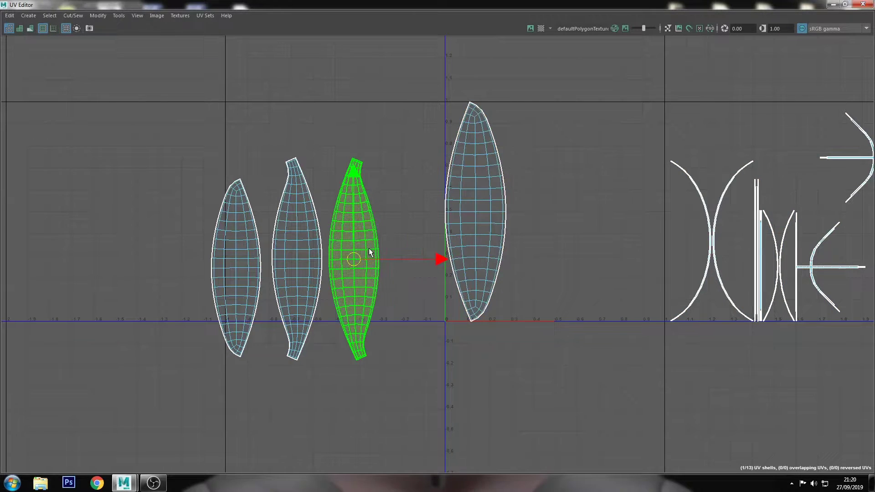
{"action": "key", "text": "g"}
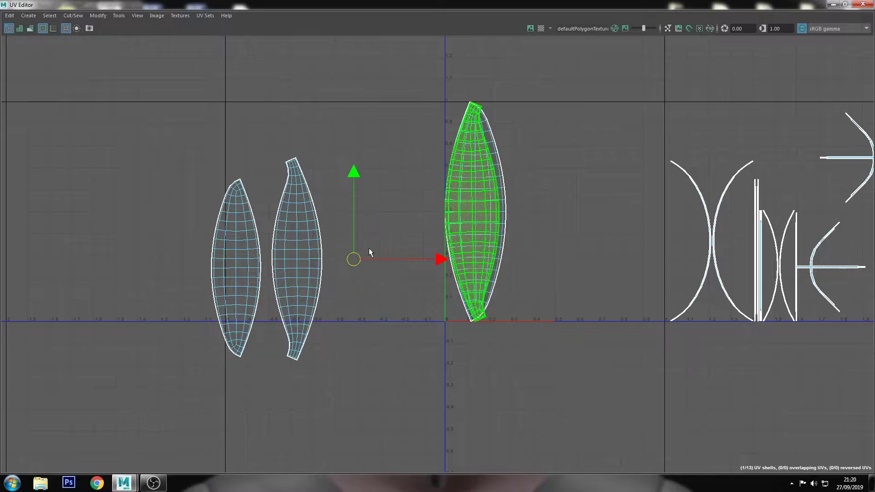
{"action": "left_click", "coordinate": [299, 252]}
{"action": "key", "text": "g"}
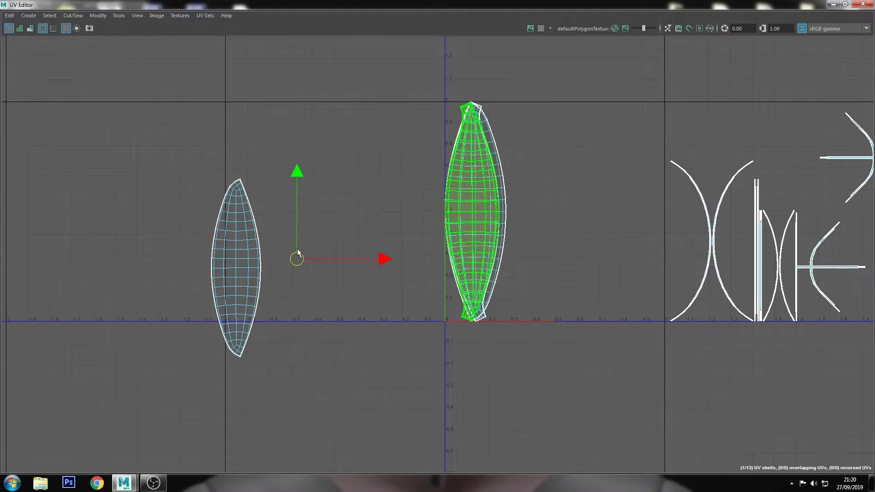
{"action": "left_click", "coordinate": [255, 253]}
{"action": "key", "text": "g"}
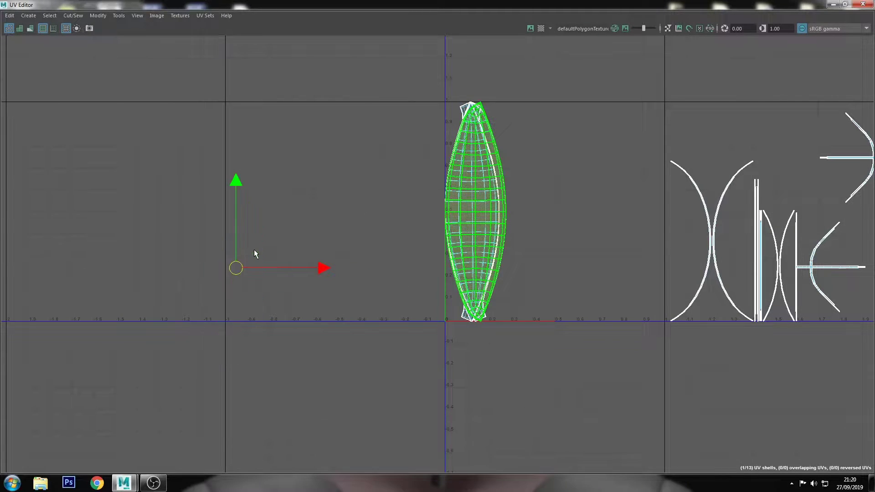
{"action": "left_click", "coordinate": [338, 262]}
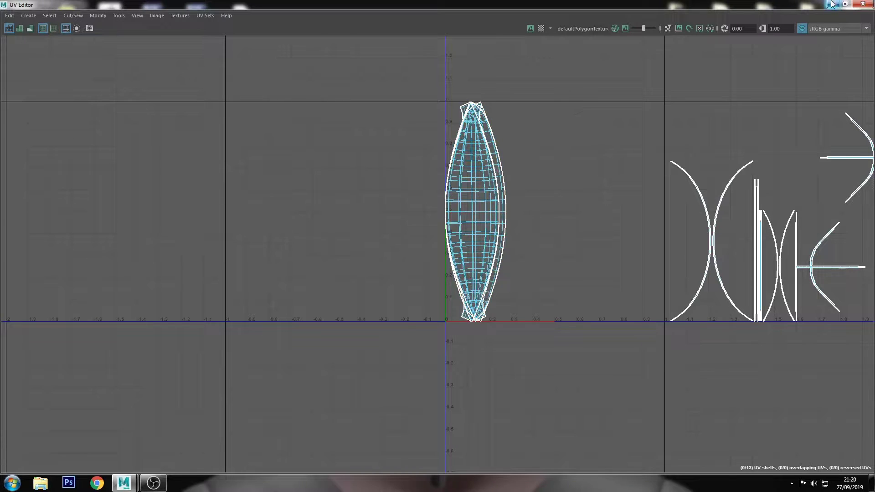
{"action": "left_click", "coordinate": [832, 4]}
Select the half sphere and apply Mesh > Mirror across Z, merge threshold 1.200.
{"action": "right_click_drag", "start_coordinate": [405, 195], "coordinate": [487, 188]}
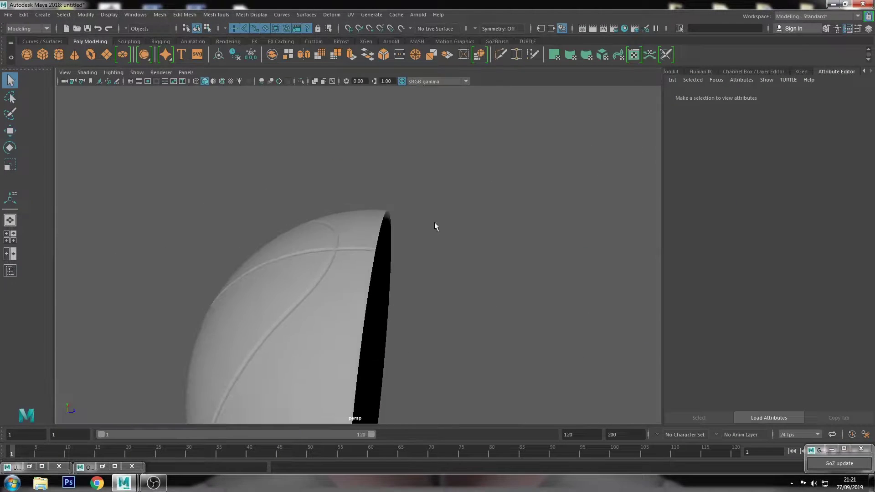
{"action": "left_click_drag", "start_coordinate": [435, 227], "coordinate": [428, 211], "text": "alt"}
{"action": "left_click", "coordinate": [428, 211]}
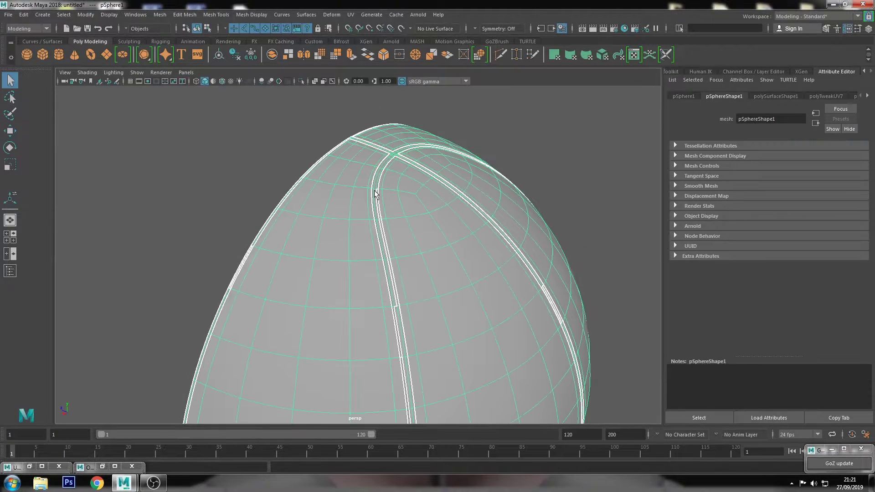
{"action": "left_click", "coordinate": [220, 139]}
{"action": "left_click", "coordinate": [383, 179]}
{"action": "left_click", "coordinate": [161, 14]}
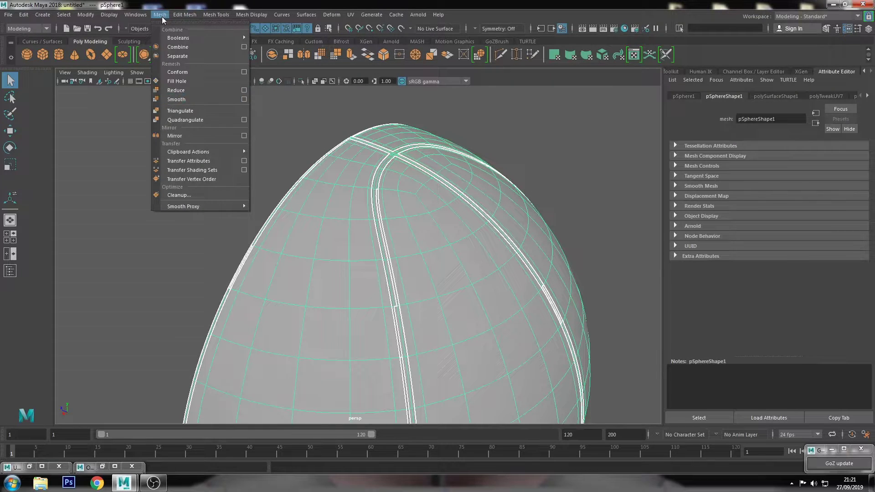
{"action": "left_click", "coordinate": [225, 139]}
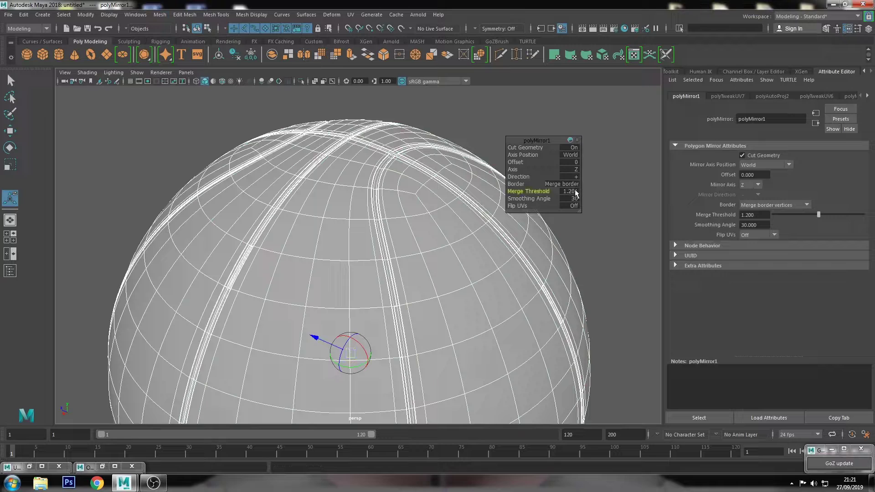
Zoom into the mirror seam and select an edge along the stripe.
{"action": "left_click", "coordinate": [618, 217]}
{"action": "scroll", "coordinate": [292, 162], "scroll_direction": "up", "scroll_amount": 1}
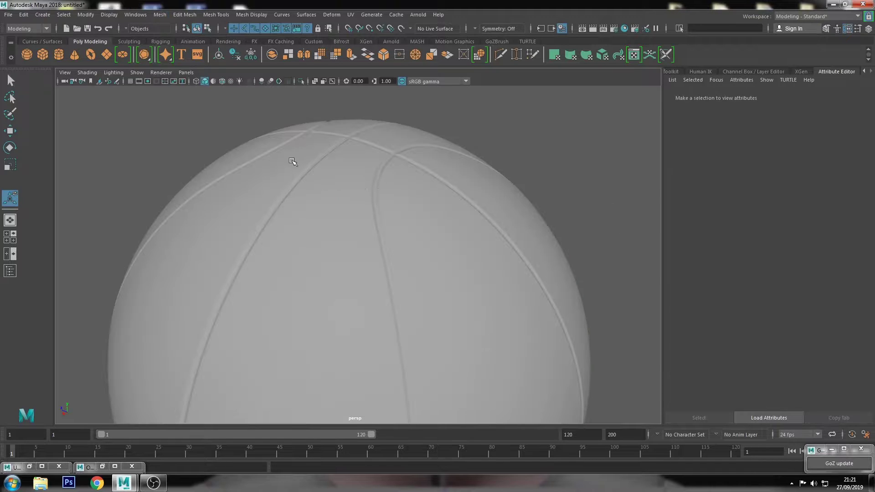
{"action": "scroll", "coordinate": [383, 245], "scroll_direction": "up", "scroll_amount": 3}
{"action": "scroll", "coordinate": [465, 211], "scroll_direction": "up", "scroll_amount": 2}
{"action": "scroll", "coordinate": [454, 218], "scroll_direction": "up", "scroll_amount": 2}
{"action": "scroll", "coordinate": [456, 223], "scroll_direction": "up", "scroll_amount": 2}
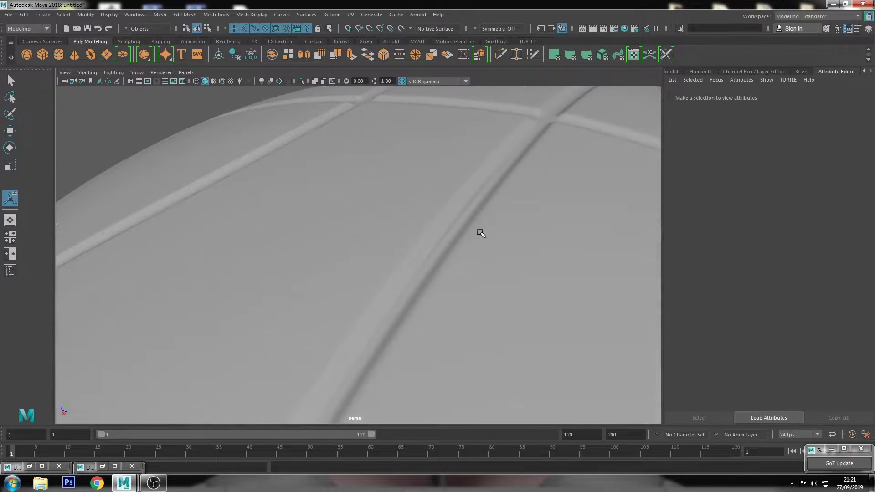
{"action": "right_click_drag", "start_coordinate": [478, 238], "coordinate": [464, 237]}
{"action": "left_click", "coordinate": [460, 234]}
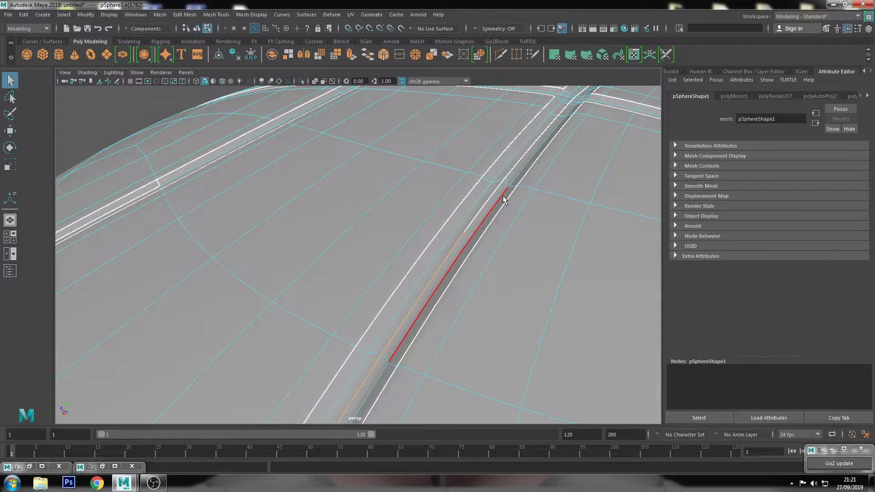
Return to object mode and reopen the mirror settings to set Merge Threshold 0.1.
{"action": "scroll", "coordinate": [510, 190], "scroll_direction": "down", "scroll_amount": 1}
{"action": "scroll", "coordinate": [492, 200], "scroll_direction": "down", "scroll_amount": 1}
{"action": "scroll", "coordinate": [460, 221], "scroll_direction": "up", "scroll_amount": 1}
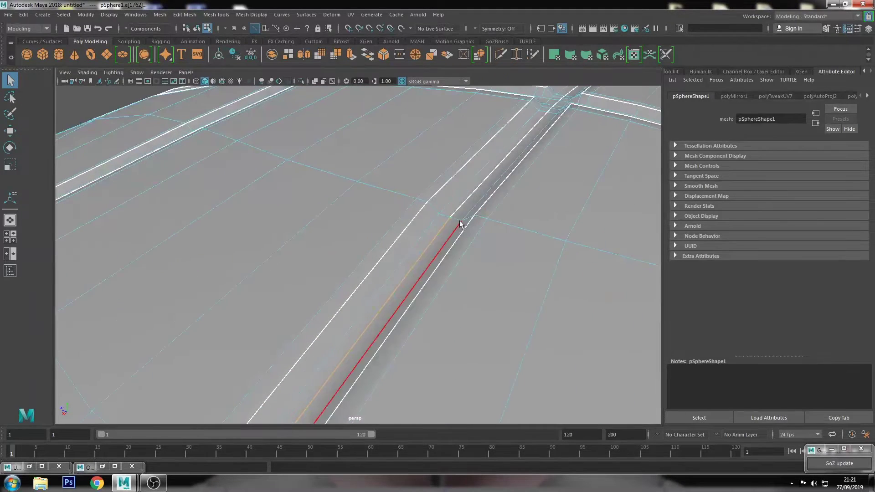
{"action": "scroll", "coordinate": [464, 219], "scroll_direction": "up", "scroll_amount": 1}
{"action": "scroll", "coordinate": [465, 211], "scroll_direction": "up", "scroll_amount": 1}
{"action": "right_click_drag", "start_coordinate": [467, 211], "coordinate": [504, 191]}
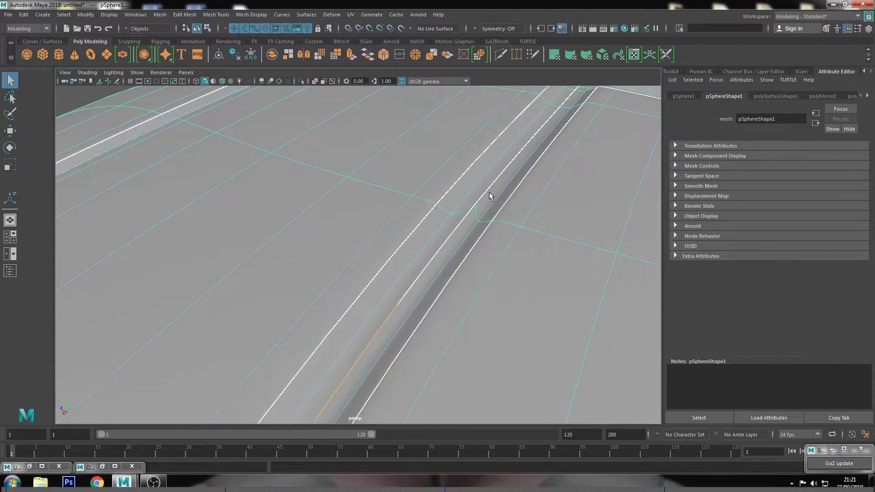
{"action": "key", "text": "g"}
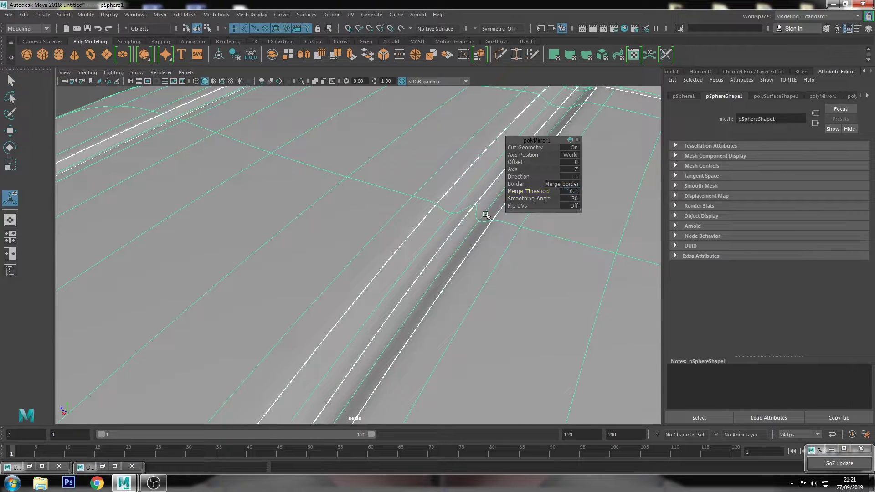
Inspect the stripe seam edges and select the stray vertex on the stripe.
{"action": "right_click_drag", "start_coordinate": [486, 215], "coordinate": [470, 180]}
{"action": "left_click", "coordinate": [484, 199]}
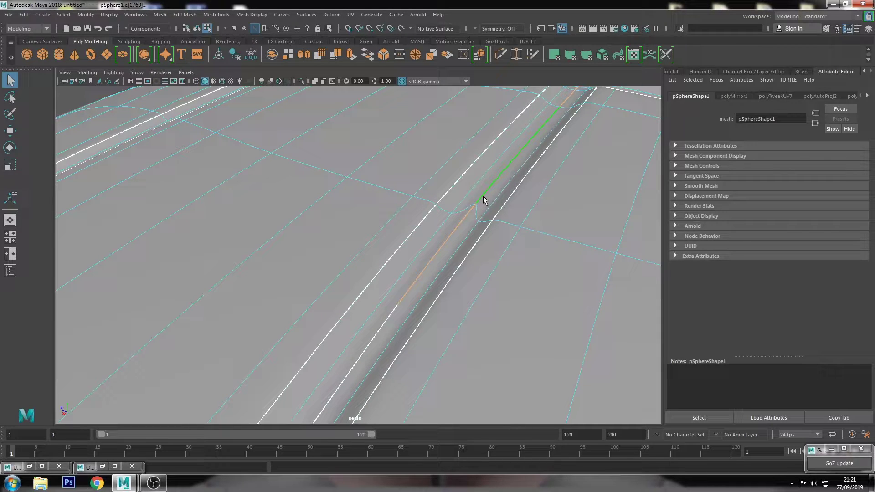
{"action": "right_click_drag", "start_coordinate": [484, 196], "coordinate": [458, 221]}
{"action": "left_click", "coordinate": [399, 304]}
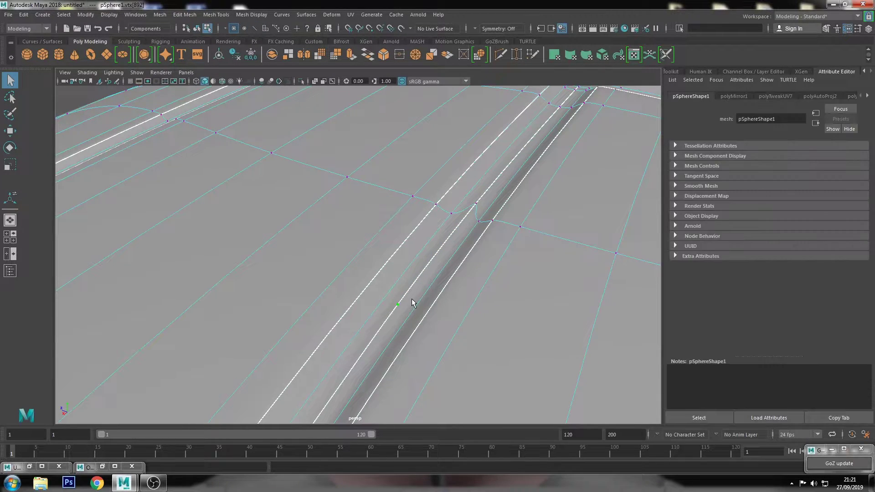
Check the edge loop along the stripe from the top of the sphere.
{"action": "scroll", "coordinate": [446, 230], "scroll_direction": "down", "scroll_amount": 5}
{"action": "left_click_drag", "start_coordinate": [445, 231], "coordinate": [399, 271], "text": "alt"}
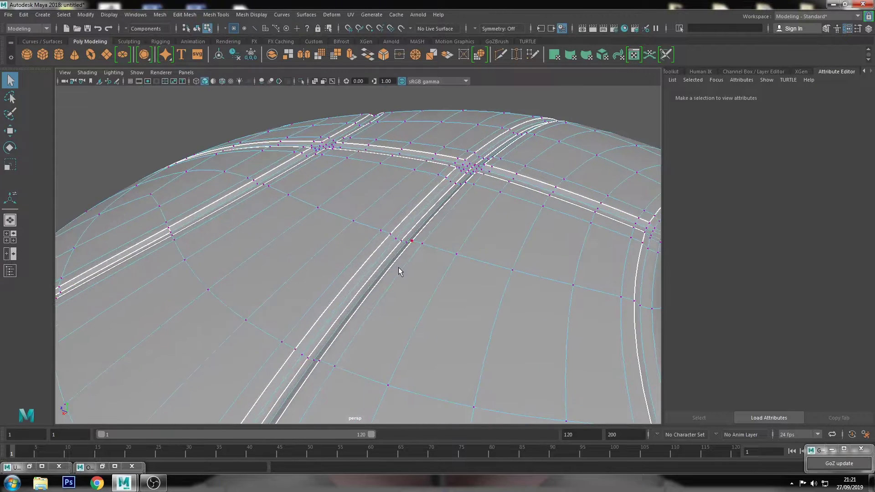
{"action": "scroll", "coordinate": [399, 269], "scroll_direction": "up", "scroll_amount": 3}
{"action": "double_click", "coordinate": [407, 254]}
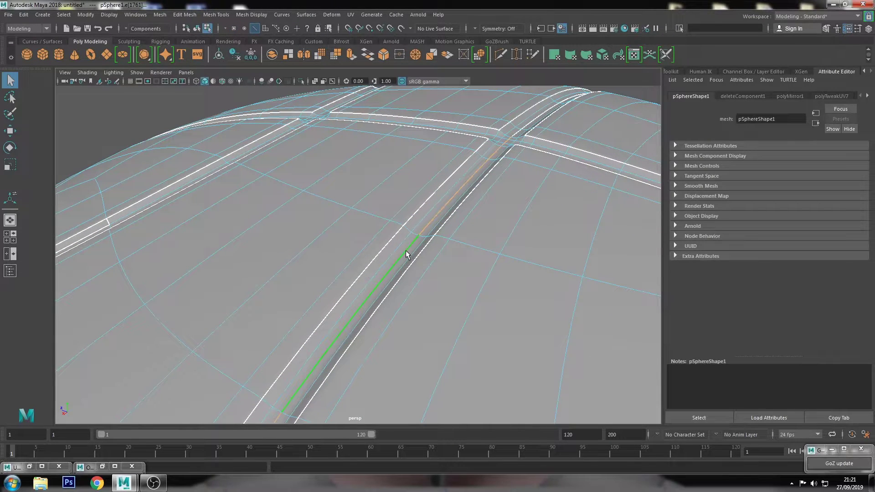
{"action": "left_click", "coordinate": [406, 252]}
{"action": "left_click_drag", "start_coordinate": [406, 252], "coordinate": [452, 211], "text": "alt"}
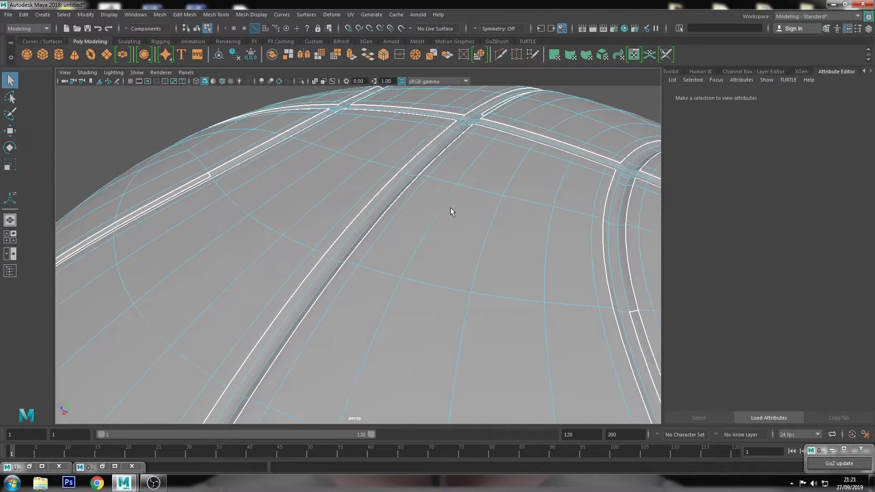
{"action": "scroll", "coordinate": [525, 132], "scroll_direction": "down", "scroll_amount": 5}
Return to object mode, view the whole sphere and reselect it.
{"action": "key", "text": "F8"}
{"action": "left_click", "coordinate": [472, 174]}
{"action": "mouse_move", "coordinate": [473, 173]}
{"action": "left_mouse_down", "text": "alt"}
{"action": "mouse_move", "coordinate": [494, 219]}
{"action": "mouse_move", "coordinate": [462, 181]}
{"action": "left_mouse_up", "text": "alt"}
{"action": "scroll", "coordinate": [418, 264], "scroll_direction": "down", "scroll_amount": 2}
{"action": "left_click_drag", "start_coordinate": [418, 264], "coordinate": [392, 221], "text": "alt"}
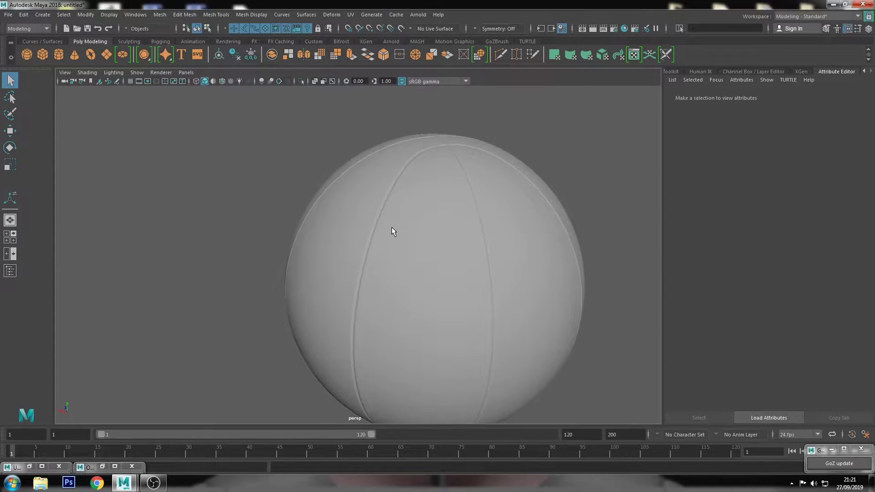
{"action": "left_click", "coordinate": [392, 230]}
Lay out the stacked panel UV shells side by side in the UV Editor.
{"action": "left_click", "coordinate": [42, 466]}
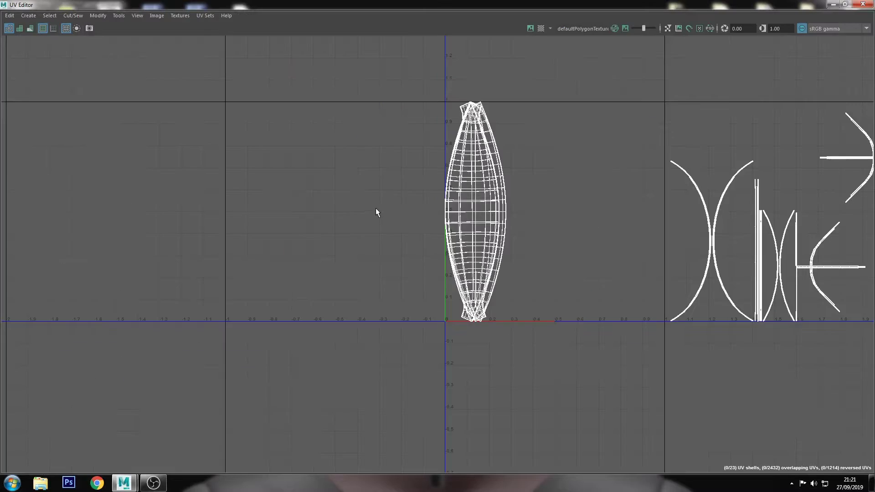
{"action": "right_click_drag", "start_coordinate": [415, 205], "coordinate": [403, 203]}
{"action": "left_click_drag", "start_coordinate": [440, 154], "coordinate": [238, 348]}
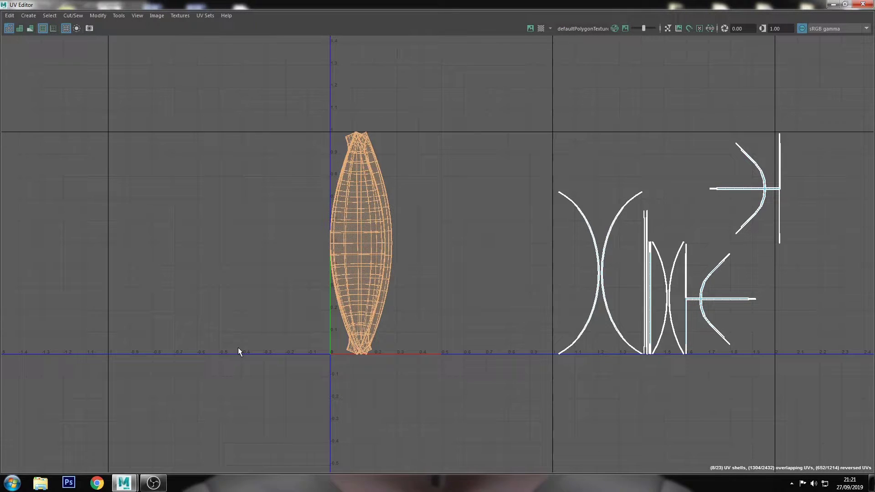
{"action": "key", "text": "ctrl+l"}
{"action": "left_click", "coordinate": [396, 160]}
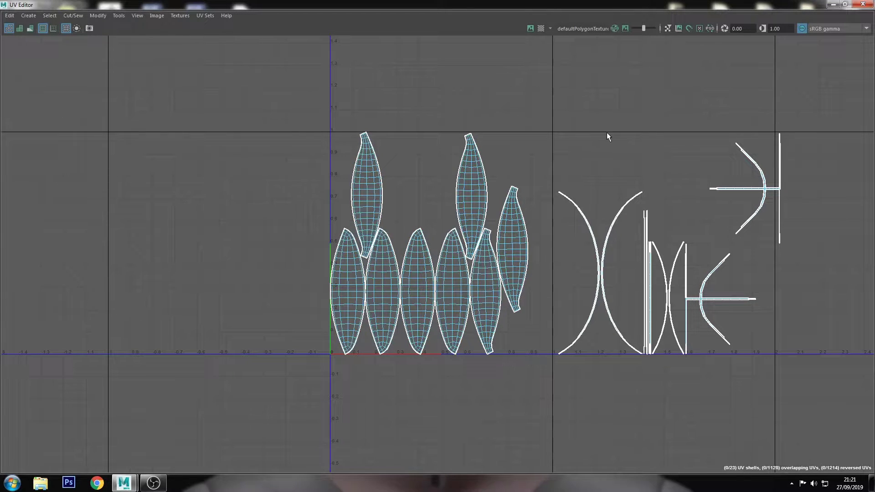
{"action": "scroll", "coordinate": [568, 137], "scroll_direction": "up", "scroll_amount": 2}
{"action": "scroll", "coordinate": [495, 190], "scroll_direction": "up", "scroll_amount": 1}
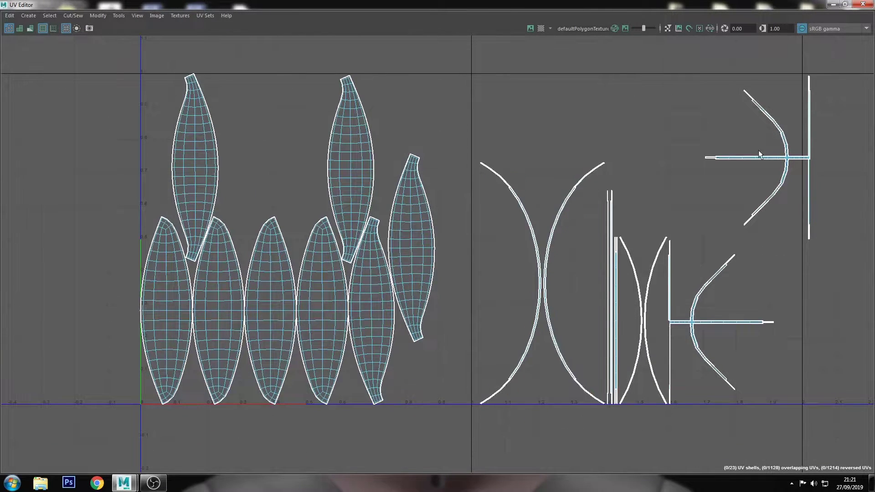
Reselect the sphere in object mode in the 3D view.
{"action": "left_click", "coordinate": [830, 4]}
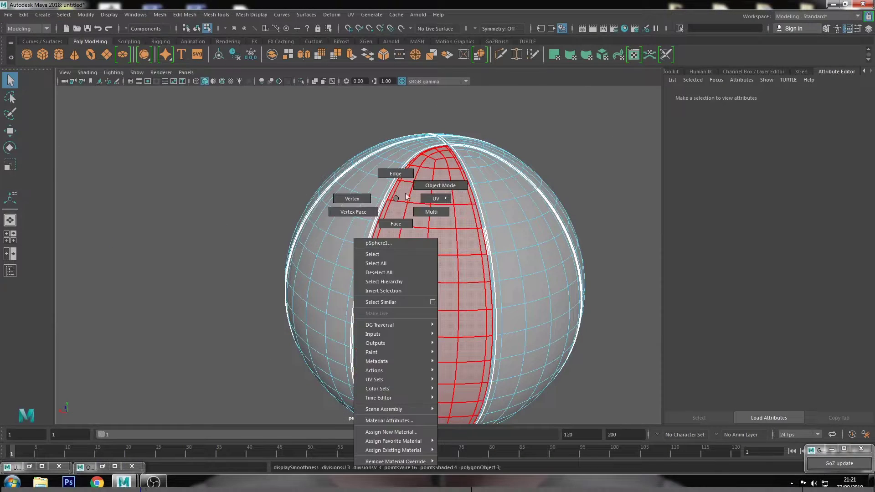
{"action": "right_click_drag", "start_coordinate": [396, 207], "coordinate": [441, 187]}
{"action": "scroll", "coordinate": [433, 261], "scroll_direction": "up", "scroll_amount": 3}
{"action": "scroll", "coordinate": [433, 260], "scroll_direction": "down", "scroll_amount": 3}
{"action": "left_click", "coordinate": [300, 318]}
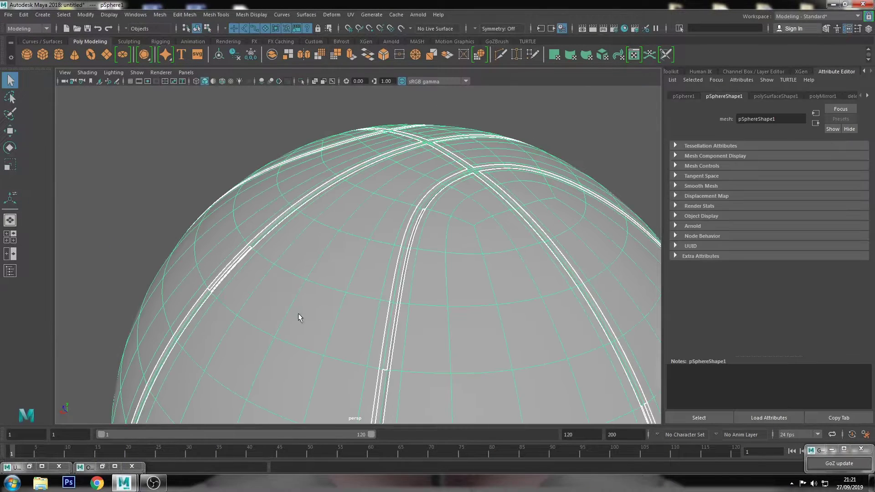
Select the stripe UV shells on the right side of the UV layout.
{"action": "left_click", "coordinate": [29, 466]}
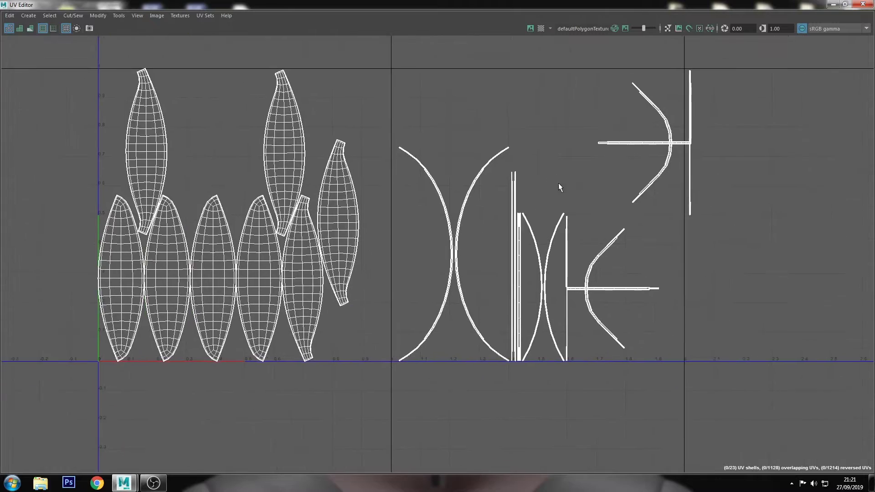
{"action": "right_click_drag", "start_coordinate": [587, 186], "coordinate": [554, 164]}
{"action": "left_click_drag", "start_coordinate": [783, 57], "coordinate": [403, 423]}
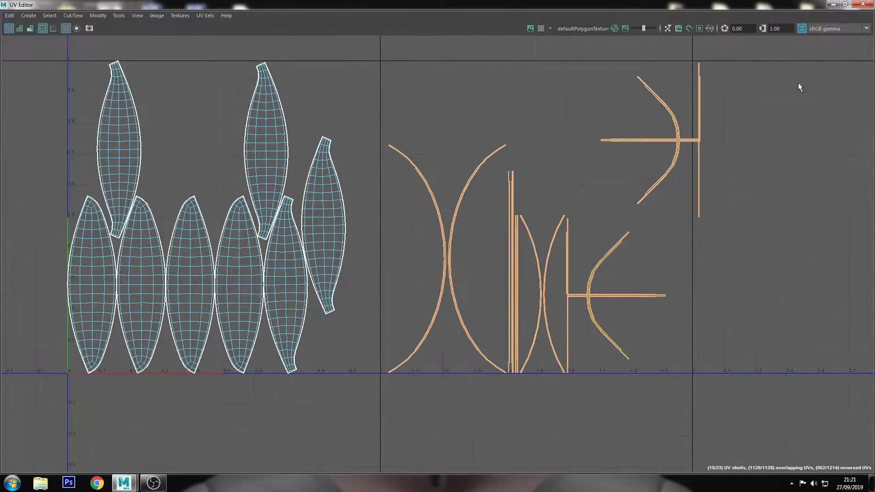
{"action": "left_click", "coordinate": [833, 4]}
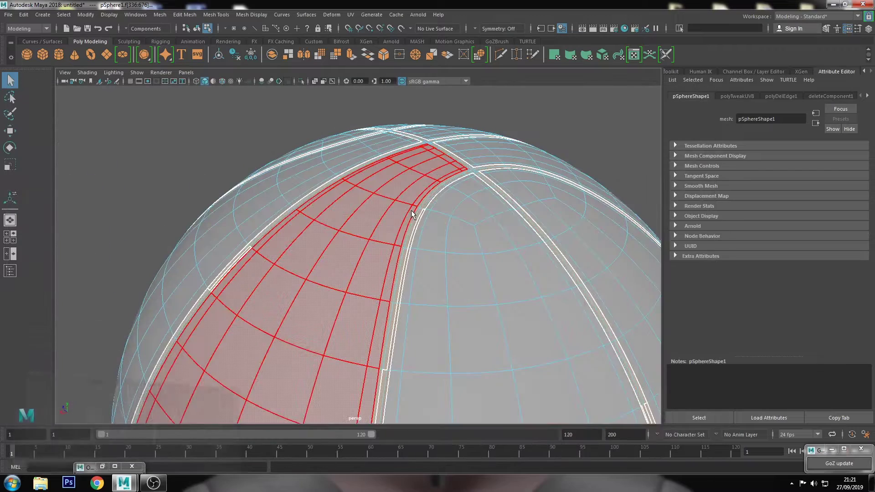
Convert the stripe selection to faces and assign the existing Linea_Shader material.
{"action": "right_click", "coordinate": [454, 182], "text": "shift"}
{"action": "left_click", "coordinate": [458, 203]}
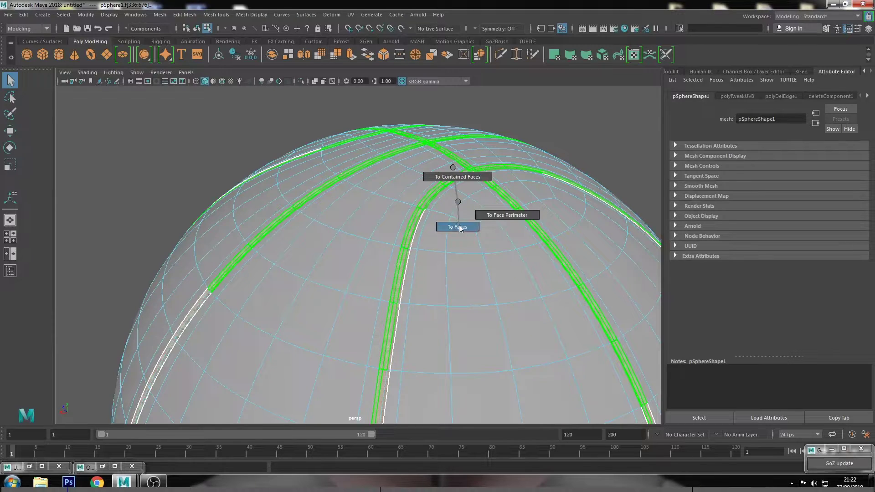
{"action": "left_click", "coordinate": [459, 227]}
{"action": "right_click", "coordinate": [470, 173], "text": "shift"}
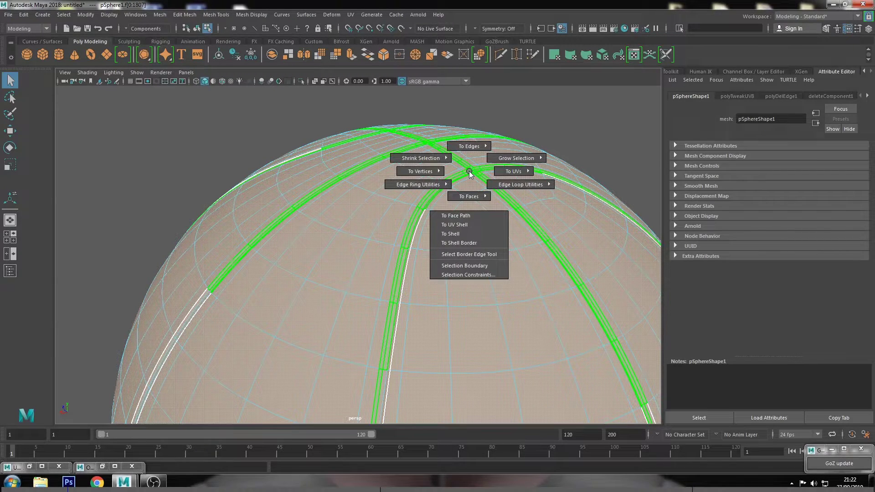
{"action": "right_click", "coordinate": [469, 172]}
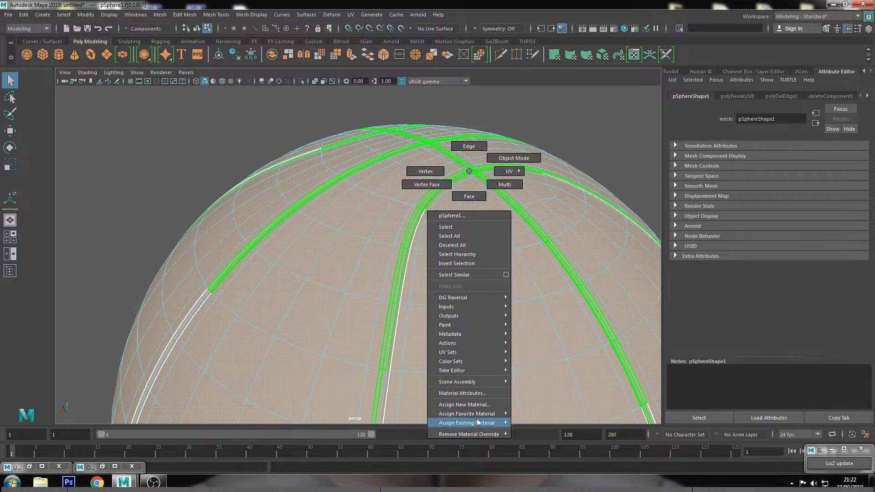
{"action": "mouse_move", "coordinate": [467, 414]}
{"action": "left_click", "coordinate": [551, 423]}
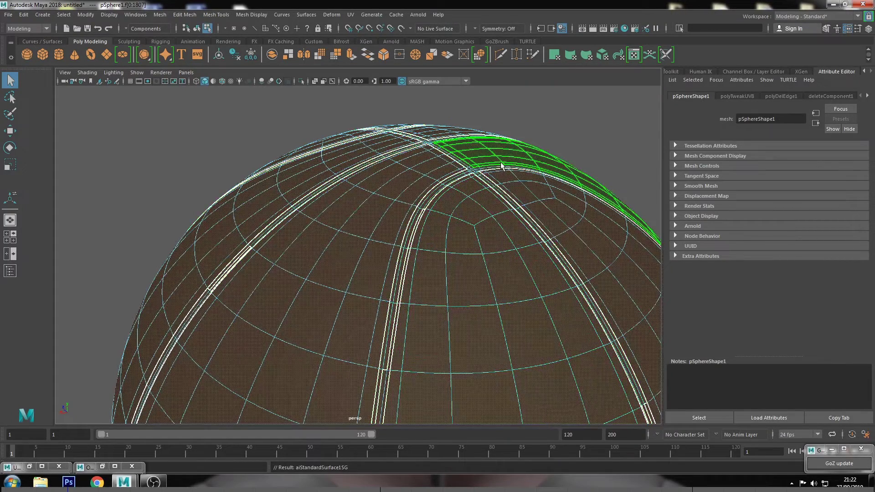
Return to object mode and reselect the sphere.
{"action": "right_click_drag", "start_coordinate": [496, 166], "coordinate": [565, 118]}
{"action": "left_click", "coordinate": [565, 119]}
{"action": "scroll", "coordinate": [498, 170], "scroll_direction": "down", "scroll_amount": 5}
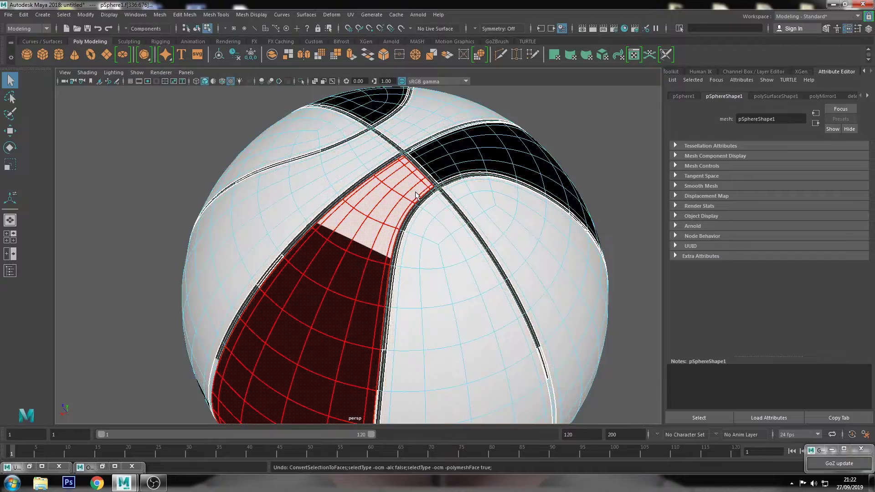
{"action": "scroll", "coordinate": [361, 146], "scroll_direction": "down", "scroll_amount": 5}
{"action": "scroll", "coordinate": [448, 156], "scroll_direction": "up", "scroll_amount": 5}
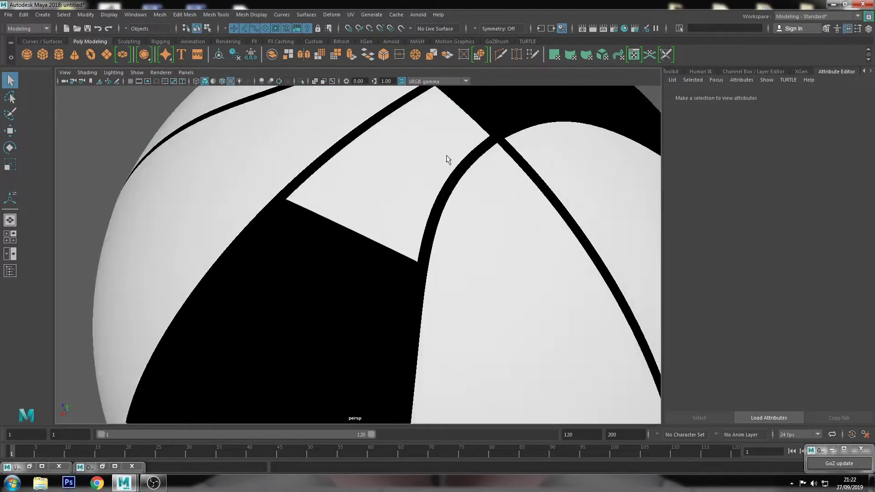
{"action": "scroll", "coordinate": [436, 232], "scroll_direction": "up", "scroll_amount": 3}
{"action": "left_click", "coordinate": [435, 232]}
{"action": "scroll", "coordinate": [479, 214], "scroll_direction": "up", "scroll_amount": 3}
Select faces along the seam strip around the band crossing.
{"action": "right_click_drag", "start_coordinate": [479, 214], "coordinate": [441, 218]}
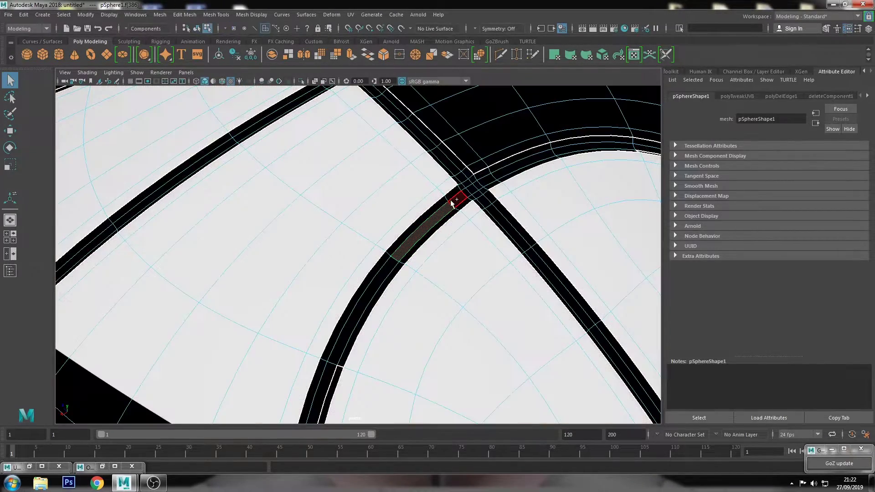
{"action": "double_click", "coordinate": [453, 202]}
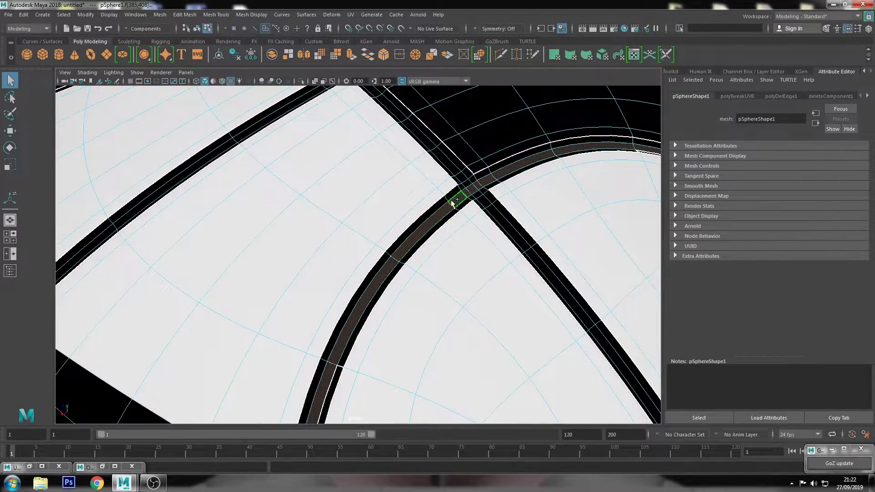
{"action": "left_click", "coordinate": [467, 179]}
{"action": "mouse_move", "coordinate": [467, 178]}
{"action": "left_mouse_down", "text": "alt"}
{"action": "mouse_move", "coordinate": [361, 195]}
{"action": "mouse_move", "coordinate": [409, 309]}
{"action": "mouse_move", "coordinate": [388, 214]}
{"action": "left_mouse_up", "text": "alt"}
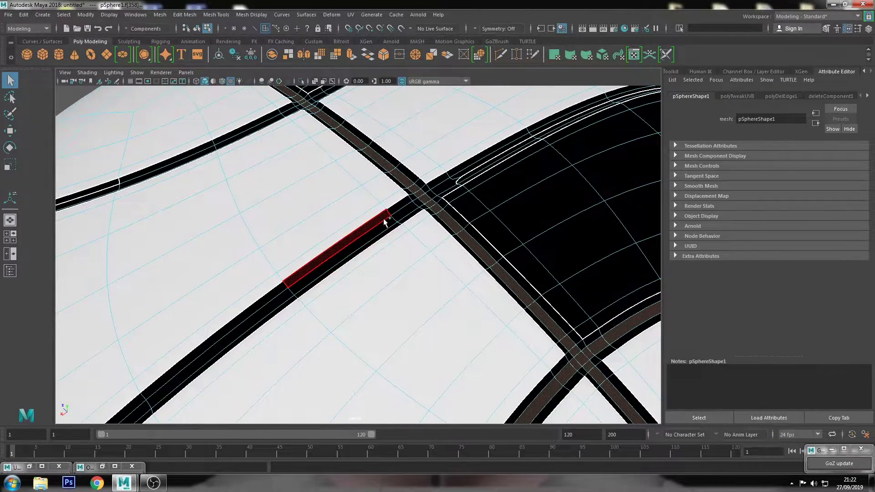
{"action": "left_click", "coordinate": [406, 204]}
{"action": "middle_click_drag", "start_coordinate": [406, 204], "coordinate": [367, 219], "text": "alt"}
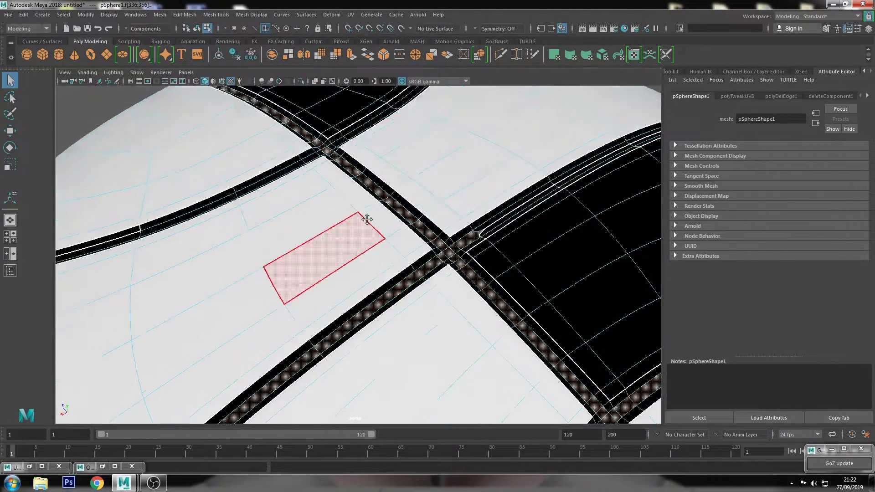
{"action": "mouse_move", "coordinate": [367, 219]}
{"action": "left_mouse_down", "text": "alt"}
{"action": "mouse_move", "coordinate": [407, 255]}
{"action": "mouse_move", "coordinate": [379, 176]}
{"action": "left_mouse_up", "text": "alt"}
{"action": "left_click", "coordinate": [384, 240]}
{"action": "mouse_move", "coordinate": [424, 147]}
{"action": "left_mouse_down", "text": "alt"}
{"action": "mouse_move", "coordinate": [384, 268]}
{"action": "mouse_move", "coordinate": [363, 209]}
{"action": "left_mouse_up", "text": "alt"}
Delete the stray edge along the strip border.
{"action": "key", "text": "F10"}
{"action": "left_click", "coordinate": [364, 195]}
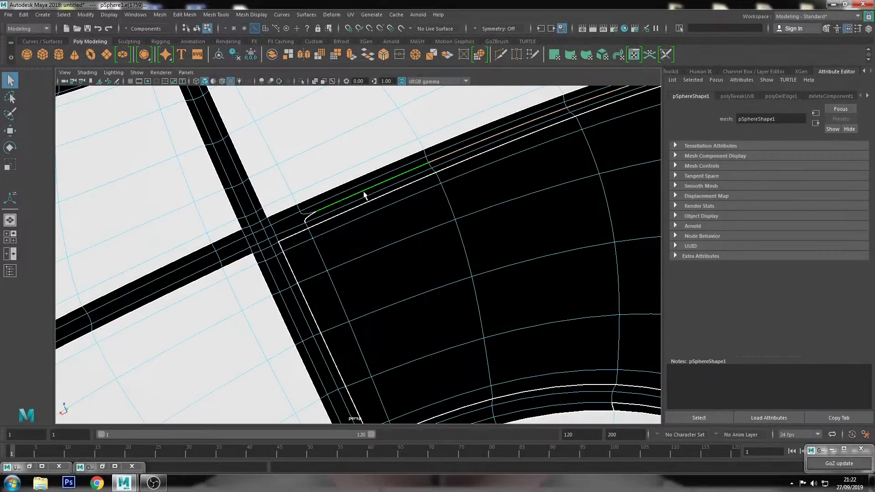
{"action": "key", "text": "Delete"}
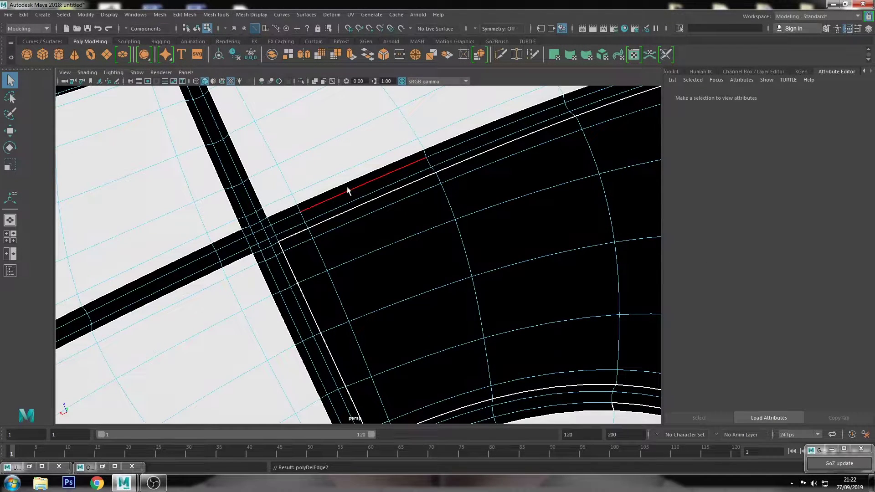
{"action": "right_click_drag", "start_coordinate": [348, 191], "coordinate": [337, 203]}
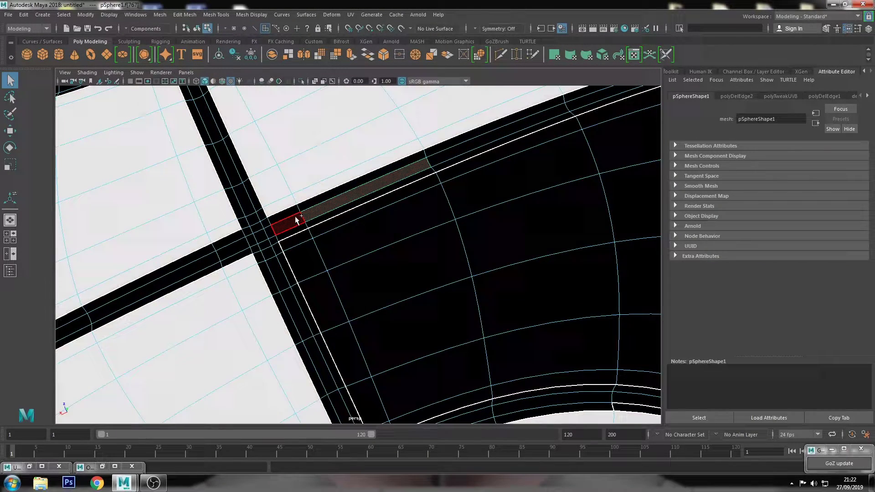
Select and grow the seam strip face loop, then assign aiStandardSurface1 to it.
{"action": "double_click", "coordinate": [261, 236]}
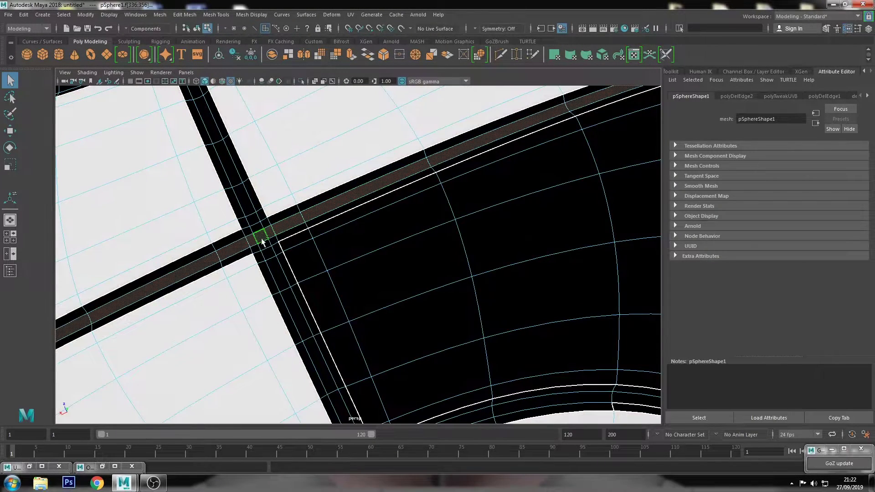
{"action": "mouse_move", "coordinate": [254, 219]}
{"action": "left_mouse_down", "text": "alt"}
{"action": "mouse_move", "coordinate": [391, 231]}
{"action": "mouse_move", "coordinate": [377, 278]}
{"action": "mouse_move", "coordinate": [348, 211]}
{"action": "mouse_move", "coordinate": [439, 358]}
{"action": "mouse_move", "coordinate": [314, 155]}
{"action": "left_mouse_up", "text": "alt"}
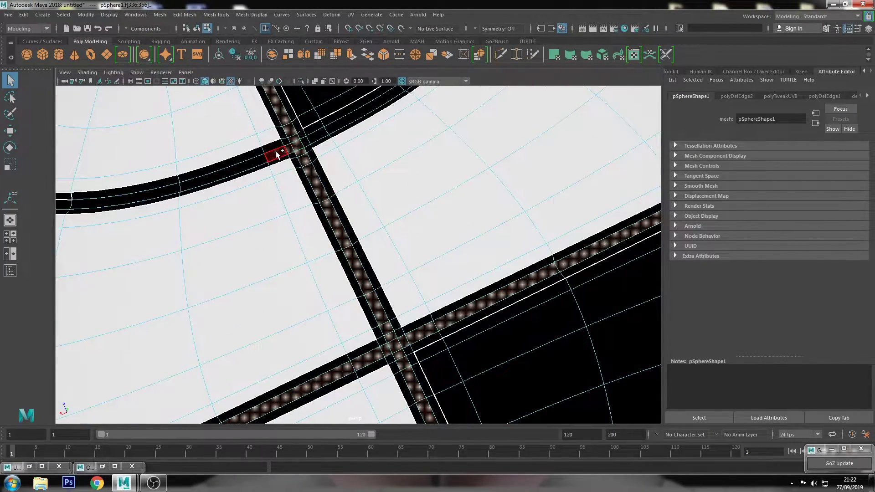
{"action": "key", "text": "shift+period"}
{"action": "right_click", "coordinate": [301, 136]}
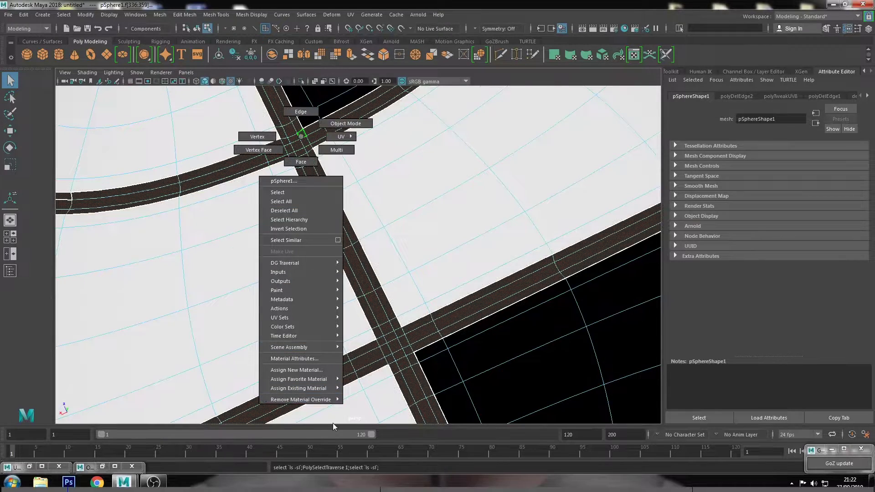
{"action": "mouse_move", "coordinate": [298, 388]}
{"action": "left_click", "coordinate": [376, 387]}
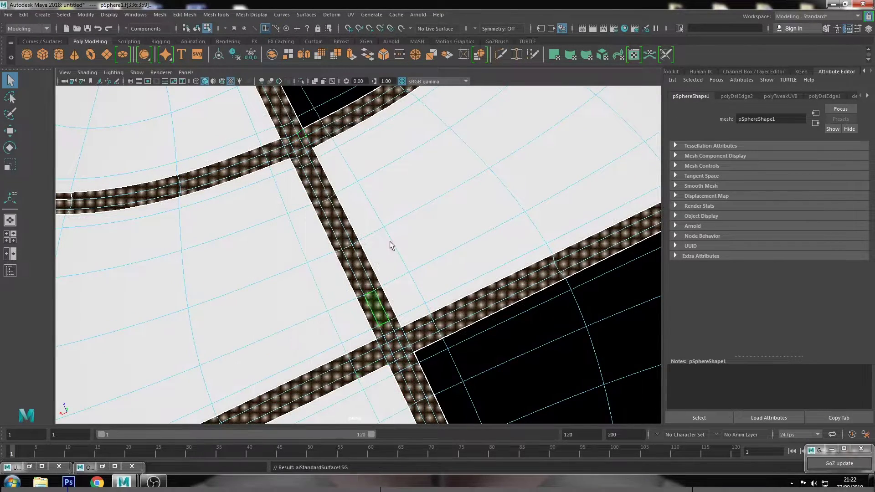
{"action": "scroll", "coordinate": [392, 237], "scroll_direction": "down", "scroll_amount": 5}
{"action": "key", "text": "F8"}
{"action": "scroll", "coordinate": [524, 155], "scroll_direction": "down", "scroll_amount": 3}
Examine the basketball's seam lines from several angles and select the sphere.
{"action": "left_click", "coordinate": [551, 144]}
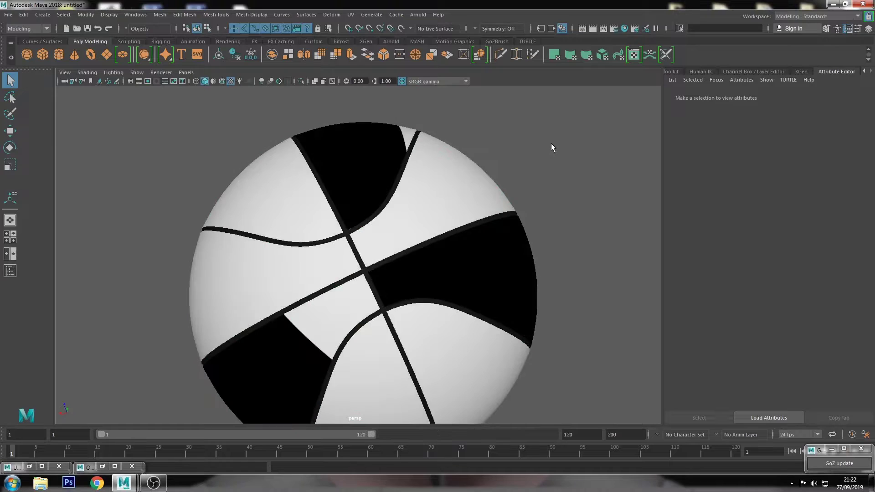
{"action": "mouse_move", "coordinate": [562, 139]}
{"action": "left_mouse_down", "text": "alt"}
{"action": "mouse_move", "coordinate": [429, 275]}
{"action": "mouse_move", "coordinate": [456, 231]}
{"action": "mouse_move", "coordinate": [426, 249]}
{"action": "left_mouse_up", "text": "alt"}
{"action": "middle_click_drag", "start_coordinate": [426, 249], "coordinate": [379, 198], "text": "alt"}
{"action": "scroll", "coordinate": [410, 196], "scroll_direction": "up", "scroll_amount": 3}
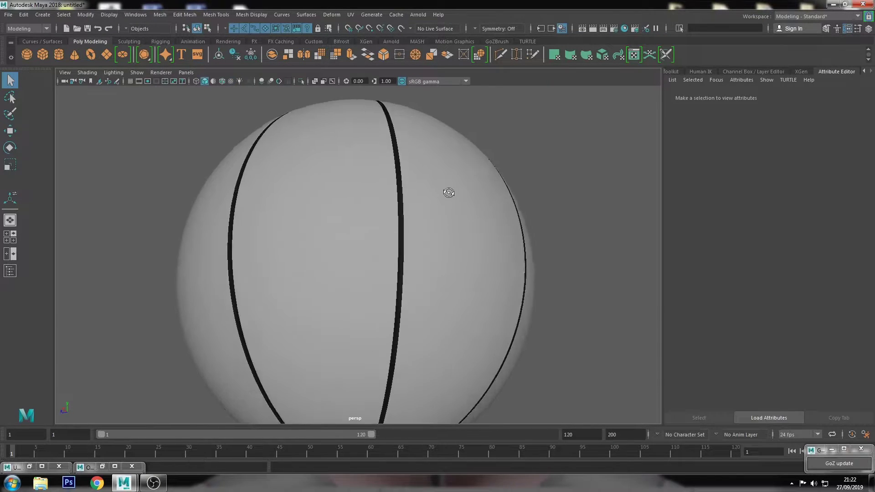
{"action": "left_click_drag", "start_coordinate": [447, 195], "coordinate": [441, 157], "text": "alt"}
{"action": "scroll", "coordinate": [437, 173], "scroll_direction": "down", "scroll_amount": 3}
{"action": "scroll", "coordinate": [370, 215], "scroll_direction": "up", "scroll_amount": 8}
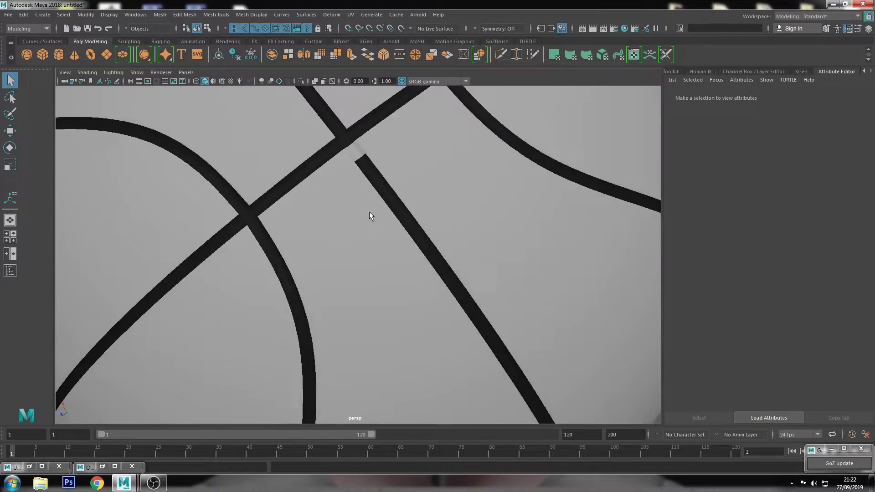
{"action": "left_click_drag", "start_coordinate": [370, 215], "coordinate": [377, 283], "text": "alt"}
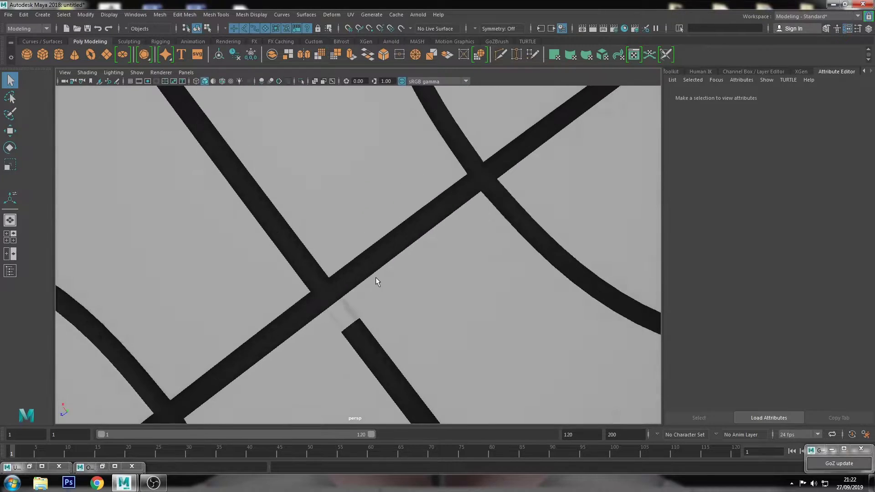
{"action": "left_click", "coordinate": [357, 335]}
{"action": "mouse_move", "coordinate": [390, 339]}
{"action": "middle_mouse_down", "text": "alt"}
{"action": "mouse_move", "coordinate": [368, 256]}
{"action": "mouse_move", "coordinate": [377, 274]}
{"action": "middle_mouse_up", "text": "alt"}
Delete the edge run along the seam strip and return to object mode.
{"action": "key", "text": "F10"}
{"action": "double_click", "coordinate": [357, 226]}
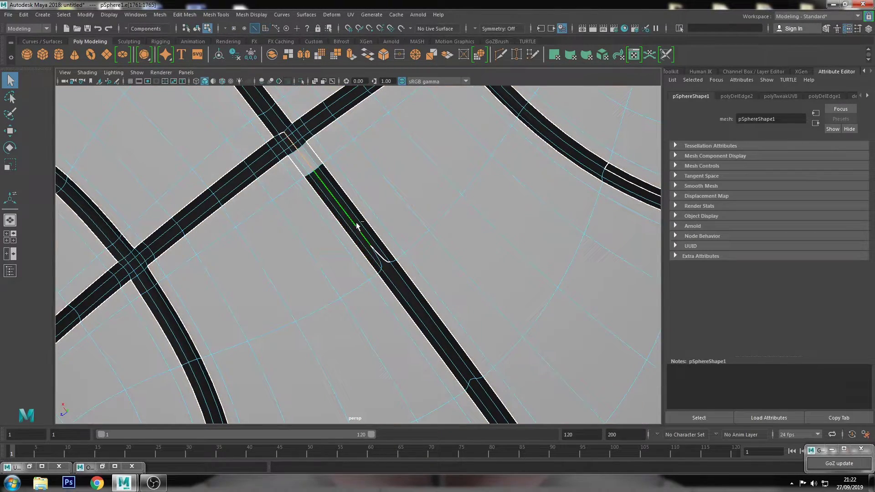
{"action": "key", "text": "ctrl+Delete"}
{"action": "key", "text": "F9"}
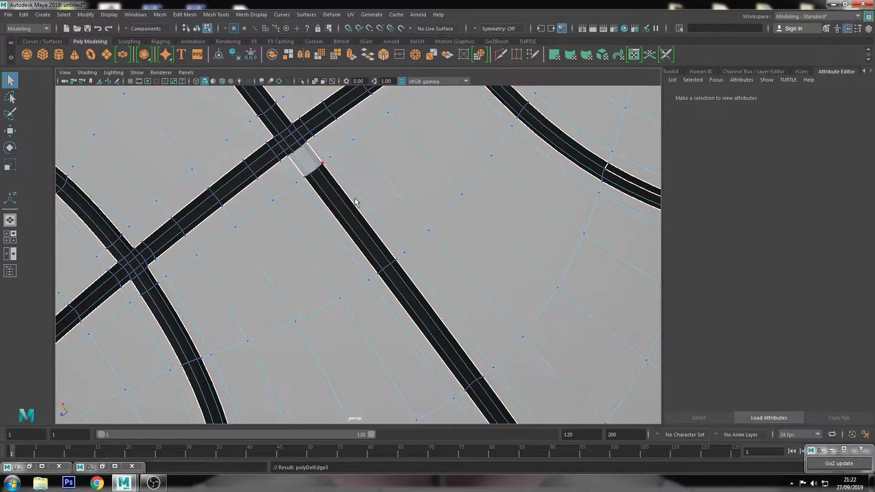
{"action": "scroll", "coordinate": [346, 201], "scroll_direction": "down", "scroll_amount": 3}
{"action": "scroll", "coordinate": [347, 214], "scroll_direction": "up", "scroll_amount": 5}
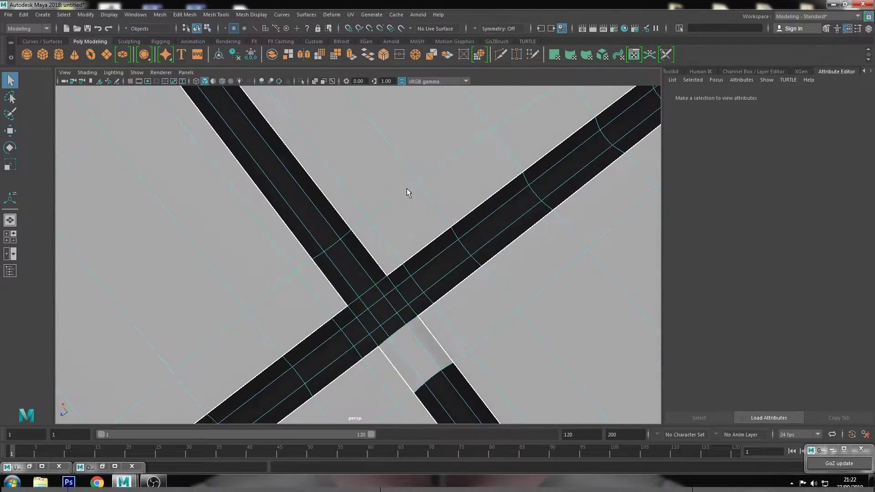
{"action": "key", "text": "F8"}
{"action": "scroll", "coordinate": [406, 195], "scroll_direction": "down", "scroll_amount": 6}
Orbit to a new angle on the ball and reselect it.
{"action": "left_click", "coordinate": [483, 144]}
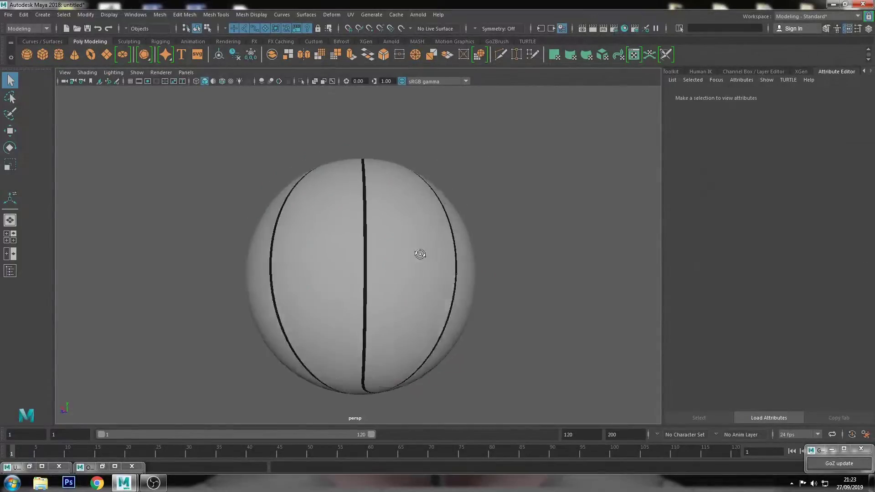
{"action": "left_click_drag", "start_coordinate": [482, 144], "coordinate": [371, 201], "text": "alt"}
{"action": "scroll", "coordinate": [361, 258], "scroll_direction": "up", "scroll_amount": 6}
{"action": "left_click", "coordinate": [350, 239]}
{"action": "scroll", "coordinate": [350, 235], "scroll_direction": "down", "scroll_amount": 3}
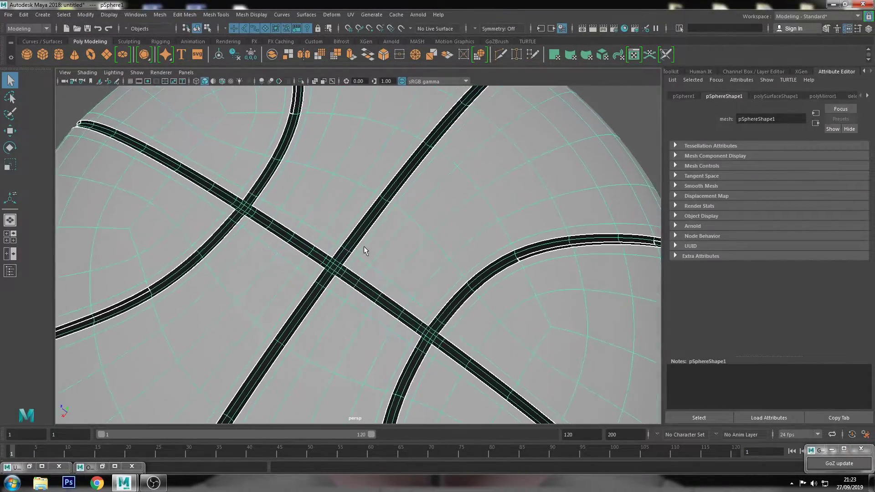
{"action": "mouse_move", "coordinate": [363, 248]}
{"action": "left_mouse_down", "text": "alt"}
{"action": "mouse_move", "coordinate": [404, 254]}
{"action": "mouse_move", "coordinate": [377, 254]}
{"action": "left_mouse_up", "text": "alt"}
Check the seams in the enlarged top view, then return to perspective.
{"action": "key", "text": "space"}
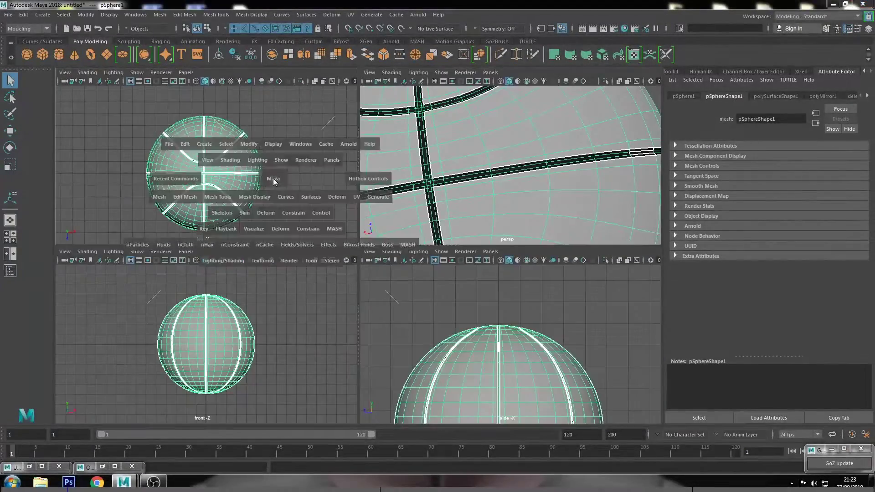
{"action": "key", "text": "space"}
{"action": "scroll", "coordinate": [391, 319], "scroll_direction": "up", "scroll_amount": 3}
{"action": "scroll", "coordinate": [387, 320], "scroll_direction": "up", "scroll_amount": 2}
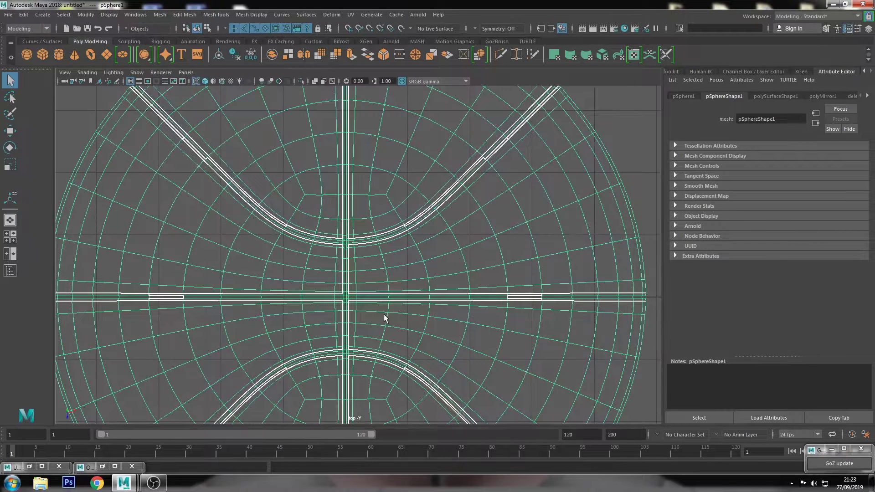
{"action": "scroll", "coordinate": [385, 319], "scroll_direction": "down", "scroll_amount": 5}
{"action": "left_click", "coordinate": [489, 197]}
{"action": "key", "text": "space"}
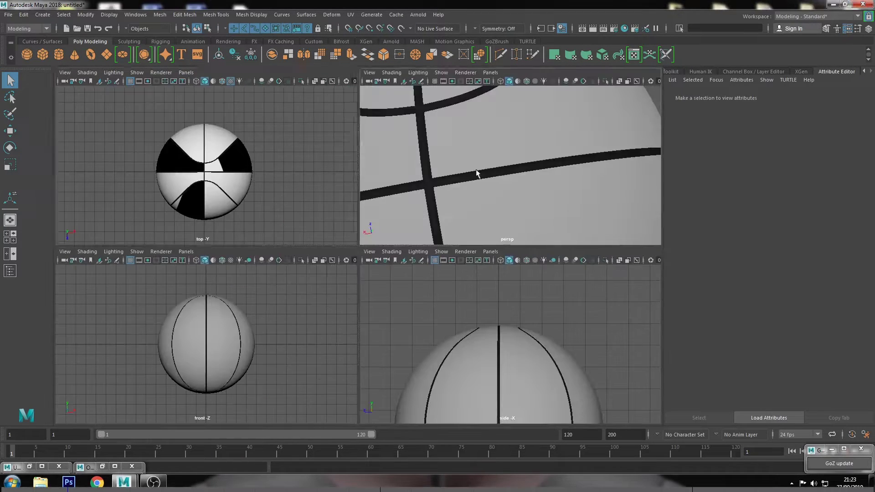
{"action": "key", "text": "space"}
{"action": "scroll", "coordinate": [430, 205], "scroll_direction": "up", "scroll_amount": 2}
{"action": "left_click_drag", "start_coordinate": [438, 242], "coordinate": [449, 192], "text": "alt"}
Select the sphere and frame its full UV layout in the UV Editor.
{"action": "left_click", "coordinate": [360, 211]}
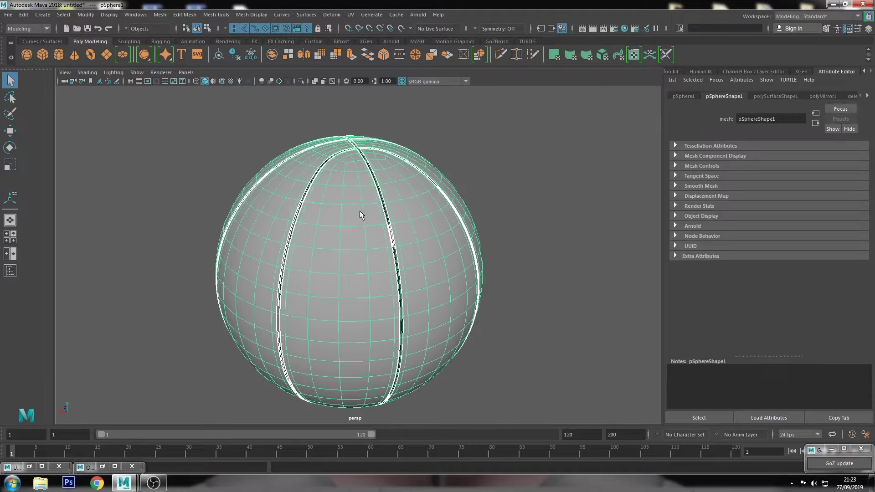
{"action": "left_click", "coordinate": [517, 163]}
{"action": "left_click", "coordinate": [368, 245]}
{"action": "left_click", "coordinate": [41, 467]}
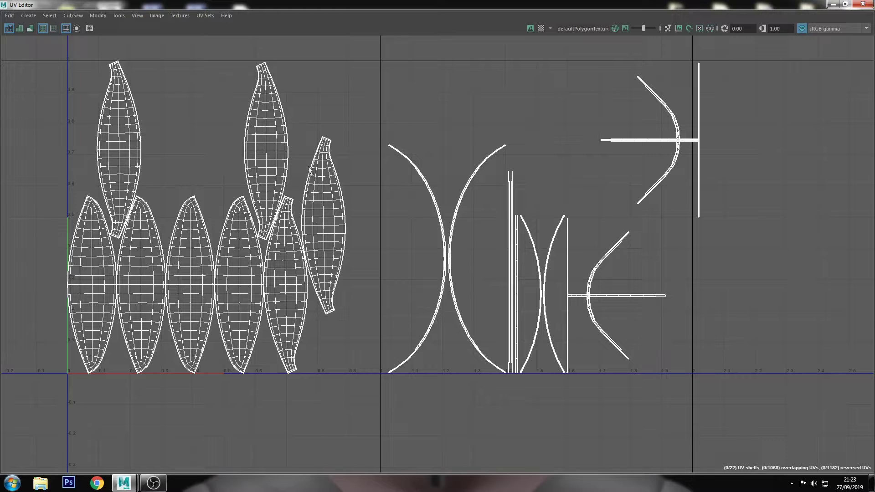
{"action": "middle_click_drag", "start_coordinate": [312, 175], "coordinate": [424, 208], "text": "alt"}
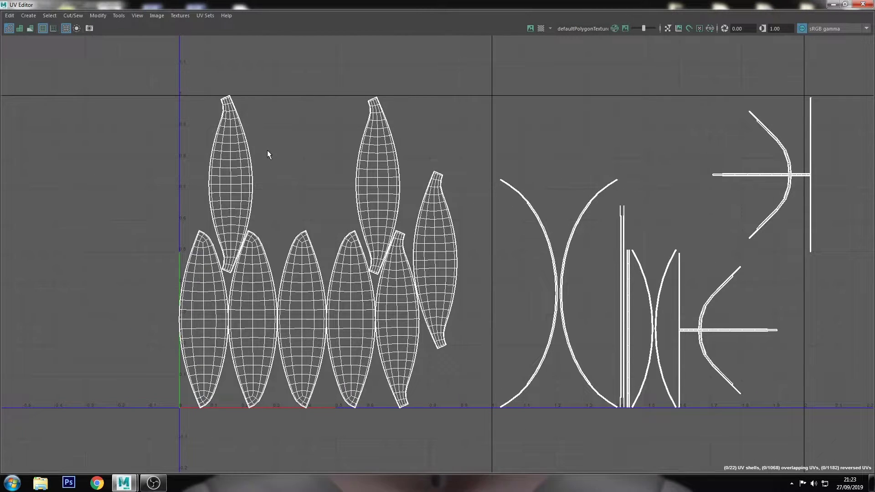
Export a 2048×2048 PNG UV snapshot as UvBall, overwriting the existing file.
{"action": "left_click", "coordinate": [90, 28]}
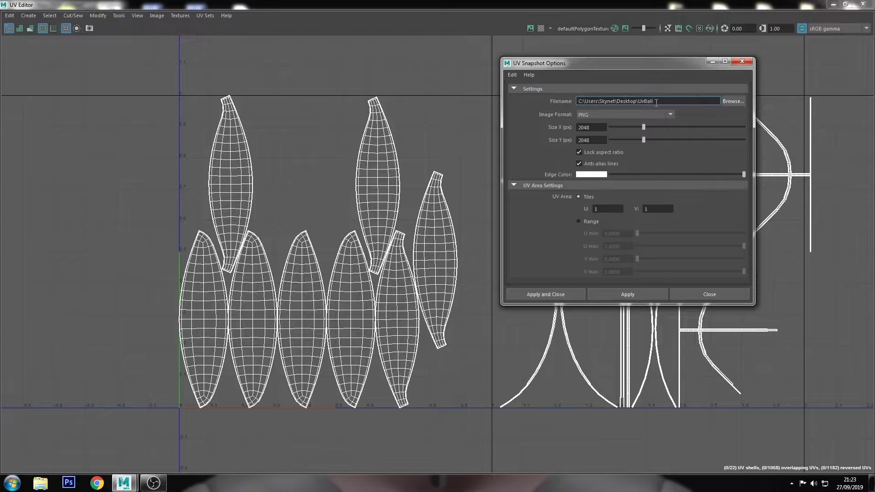
{"action": "left_click", "coordinate": [555, 295]}
{"action": "left_click", "coordinate": [422, 248]}
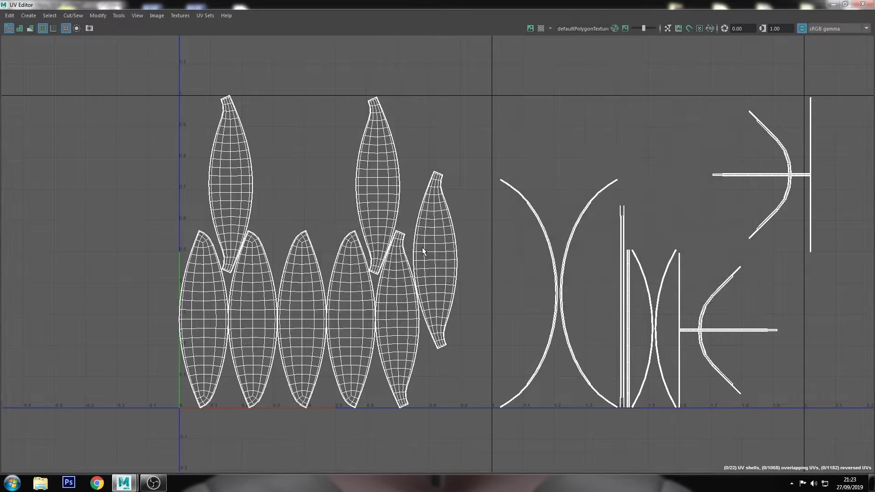
{"action": "left_click", "coordinate": [833, 4]}
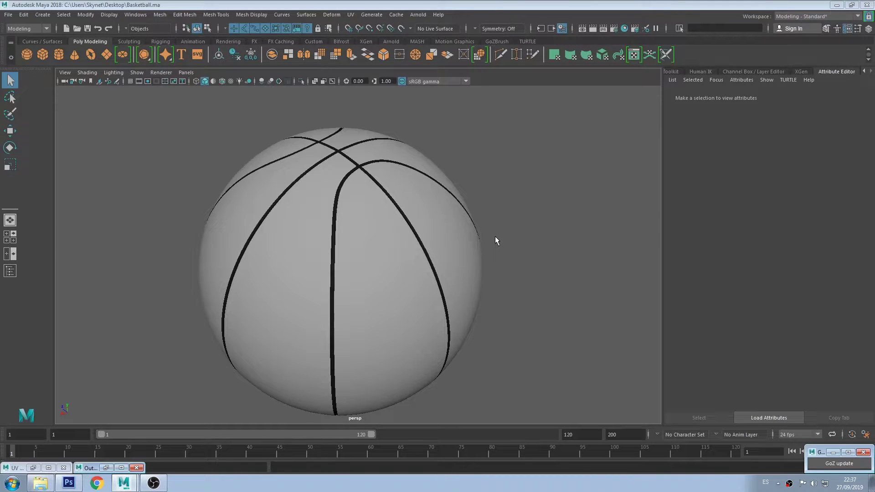
Select the basketball and hide the checker texture behind the UVs.
{"action": "left_click", "coordinate": [315, 243]}
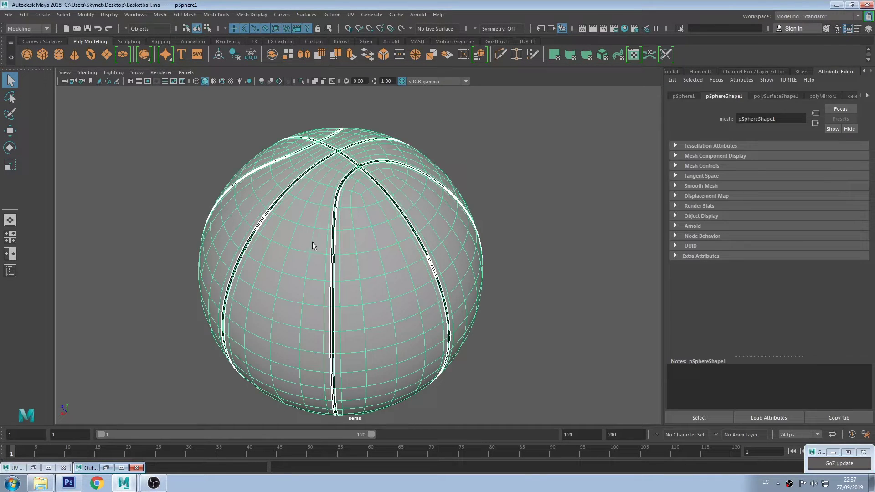
{"action": "left_click", "coordinate": [48, 468]}
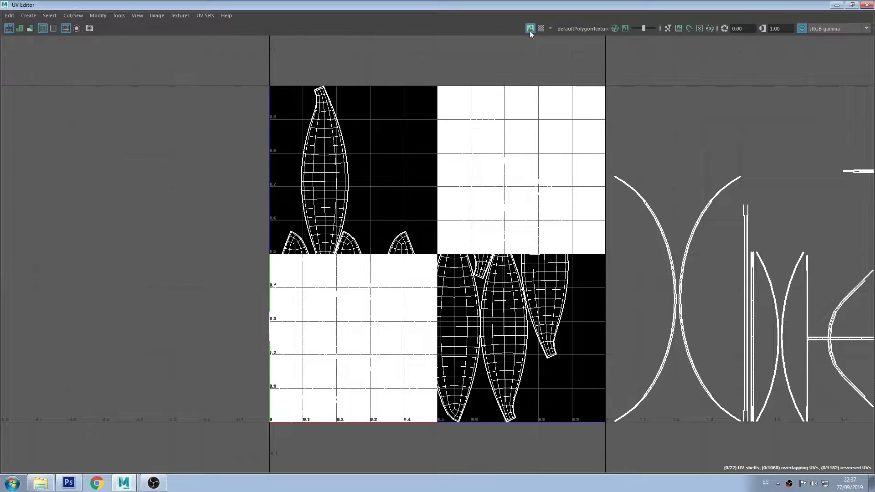
{"action": "left_click", "coordinate": [530, 28]}
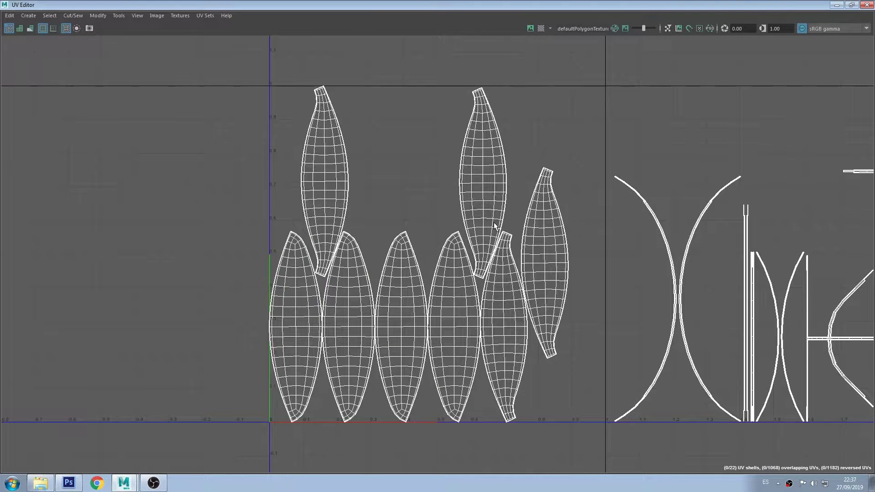
{"action": "left_click", "coordinate": [837, 5]}
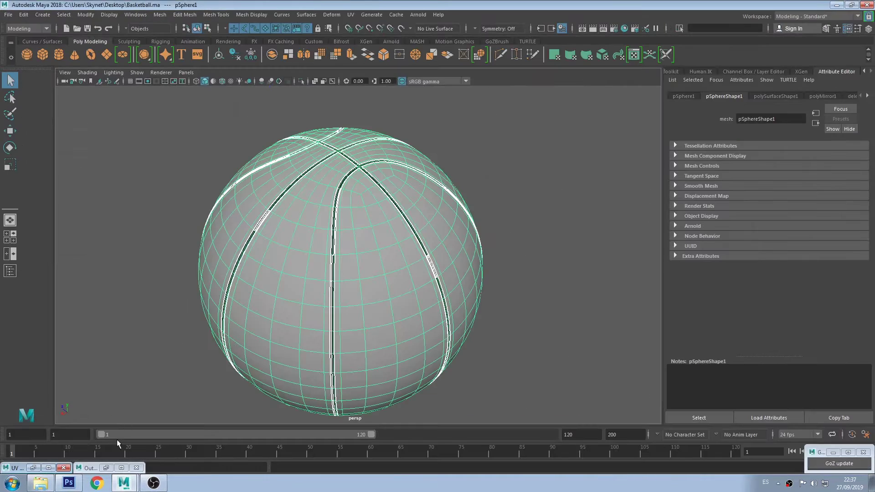
{"action": "left_click", "coordinate": [47, 468]}
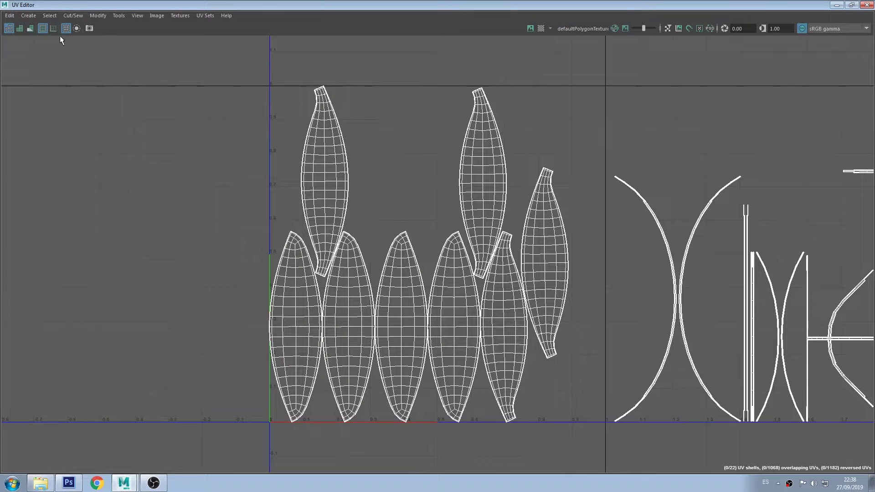
Export the UV snapshot again, overwriting UvBall.png.
{"action": "left_click", "coordinate": [89, 29]}
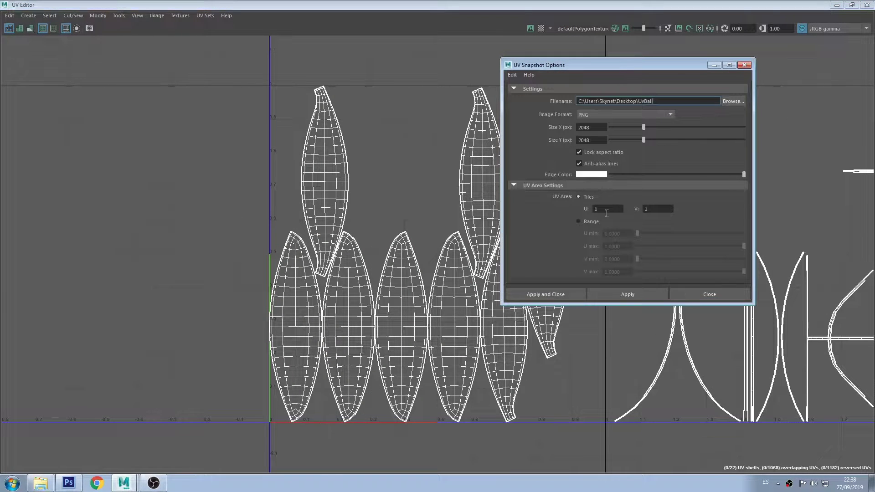
{"action": "left_click", "coordinate": [545, 295]}
{"action": "left_click", "coordinate": [427, 252]}
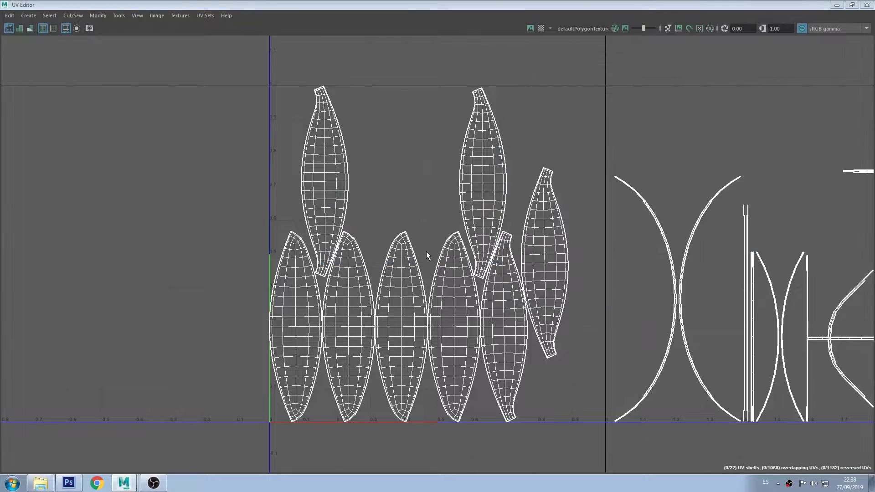
Minimize the UV Editor, Maya and Photoshop to reveal the desktop.
{"action": "left_click", "coordinate": [837, 5]}
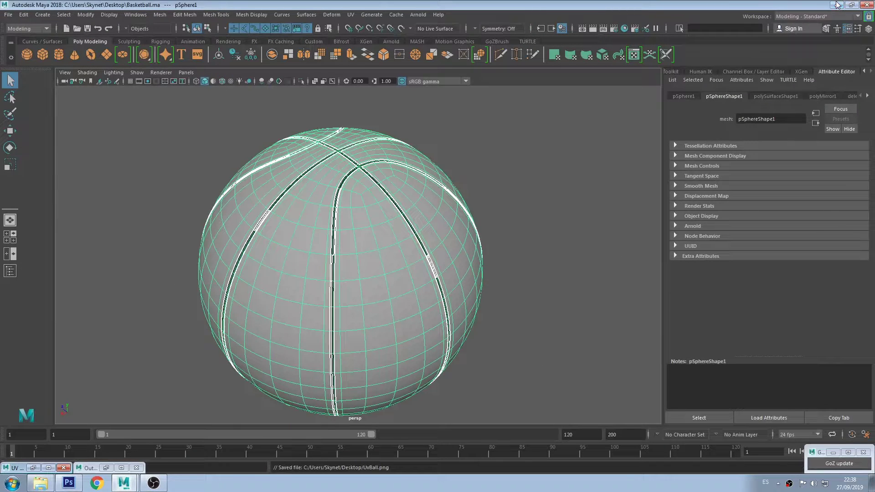
{"action": "left_click", "coordinate": [837, 5]}
{"action": "left_click", "coordinate": [832, 6]}
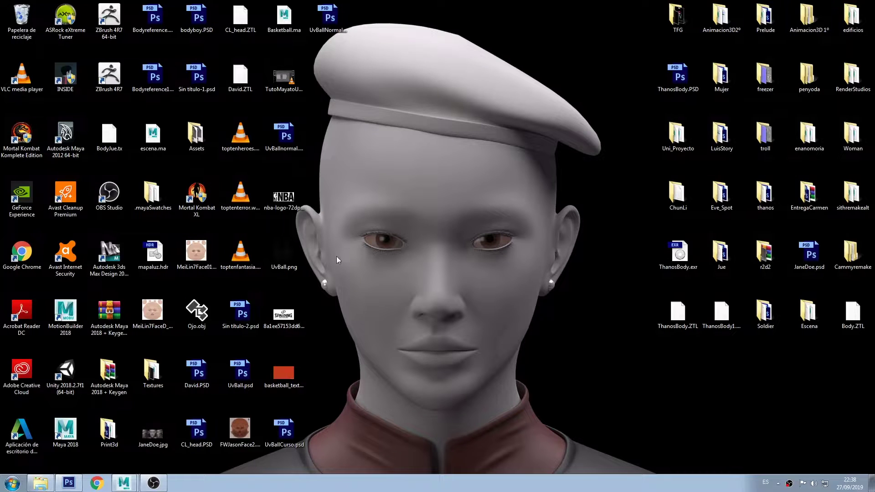
Open UvBall.png, rename its Capa 0 layer to Uvs and lock it.
{"action": "double_click", "coordinate": [283, 254]}
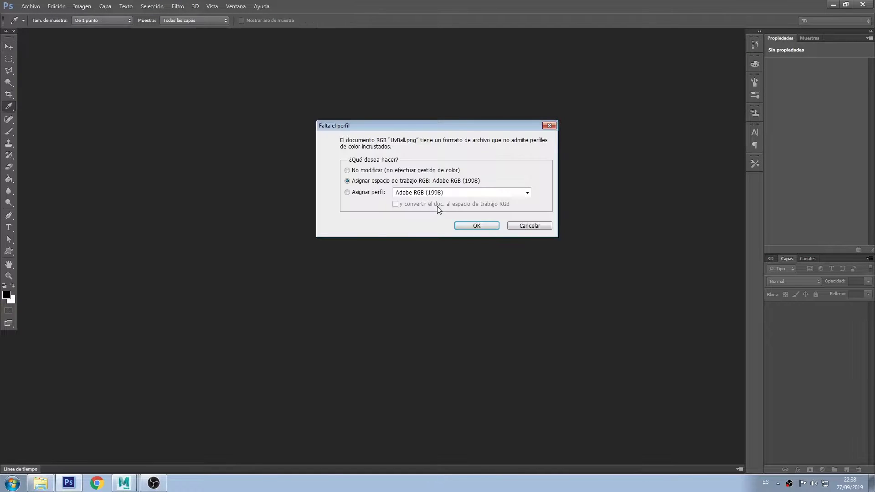
{"action": "left_click", "coordinate": [460, 225]}
{"action": "key", "text": "v"}
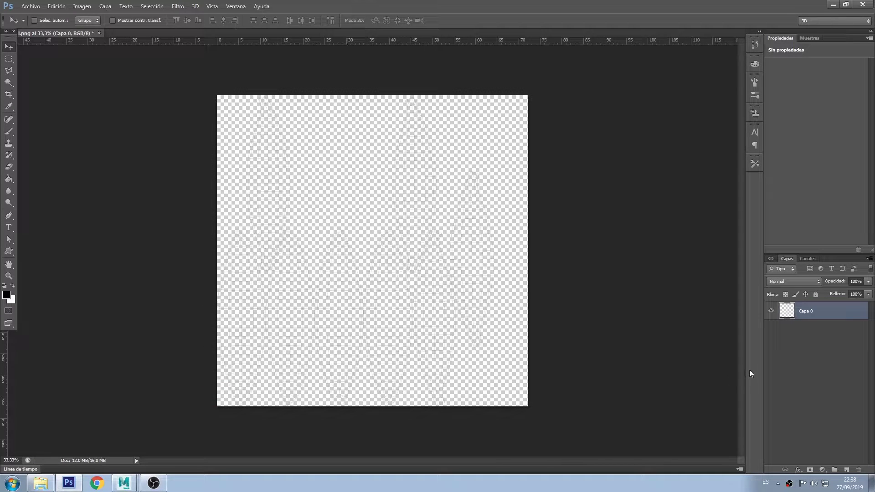
{"action": "double_click", "coordinate": [812, 313]}
{"action": "type", "text": "Uvs"}
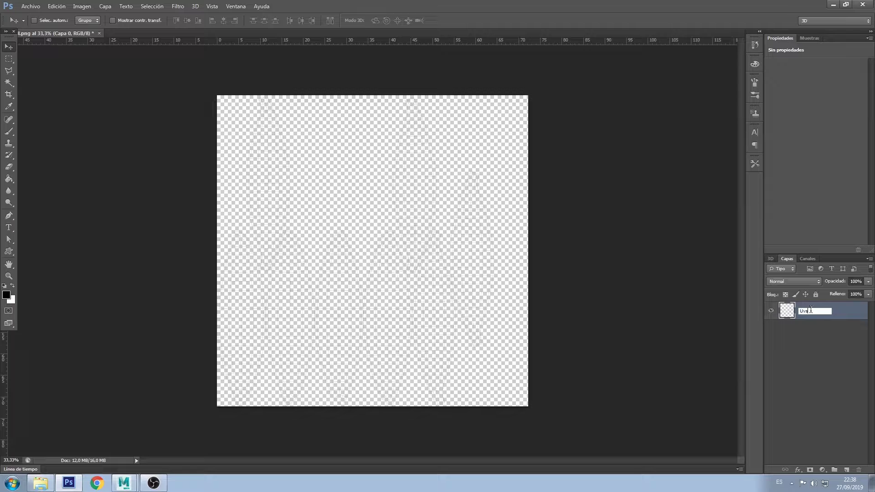
{"action": "key", "text": "Return"}
{"action": "left_click", "coordinate": [815, 294]}
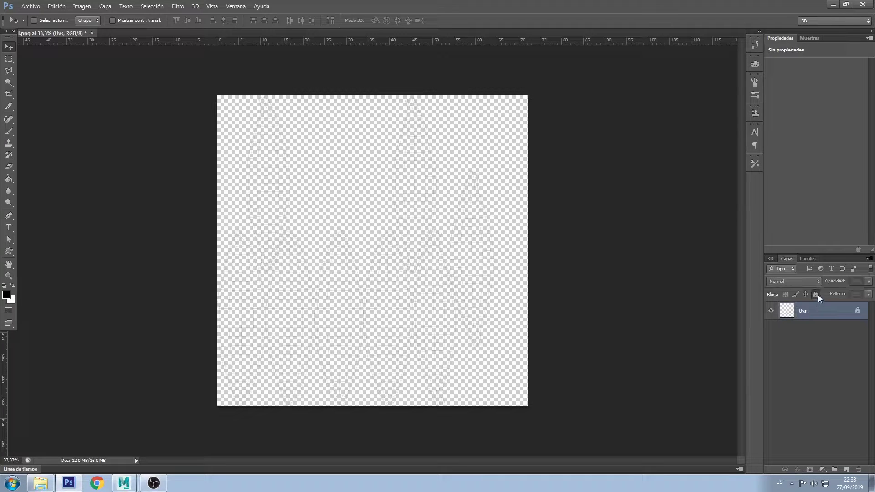
Add a new layer beneath Uvs and fill it with black.
{"action": "left_click", "coordinate": [847, 470]}
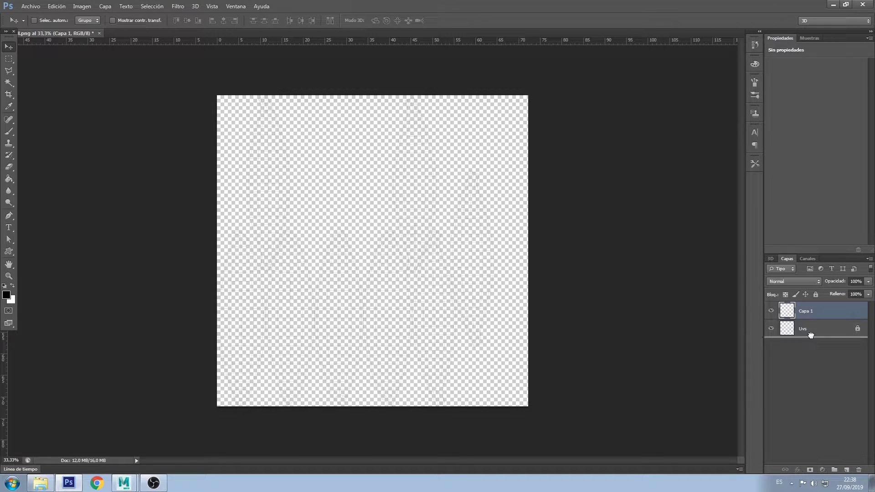
{"action": "left_click_drag", "start_coordinate": [807, 325], "coordinate": [812, 339]}
{"action": "left_click", "coordinate": [8, 179]}
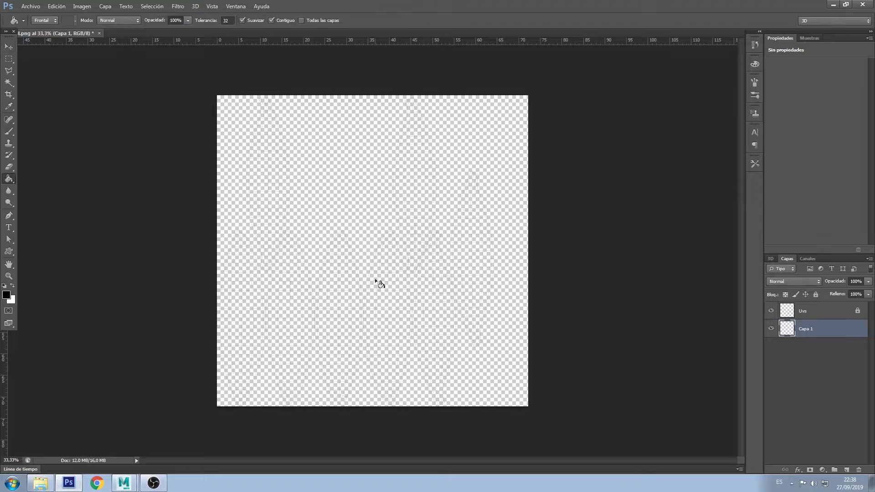
{"action": "left_click", "coordinate": [379, 283]}
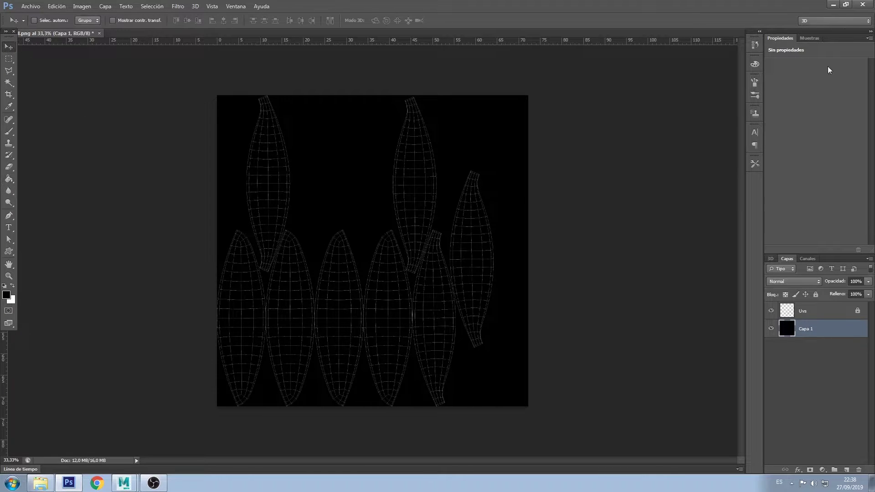
Drag the basketball texture image from the desktop onto the canvas.
{"action": "left_click", "coordinate": [833, 4]}
{"action": "left_click", "coordinate": [285, 378]}
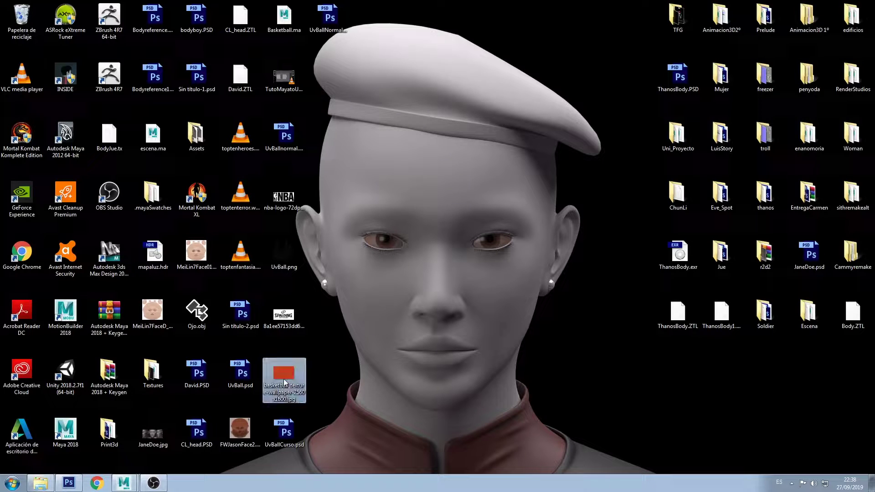
{"action": "left_click", "coordinate": [72, 485]}
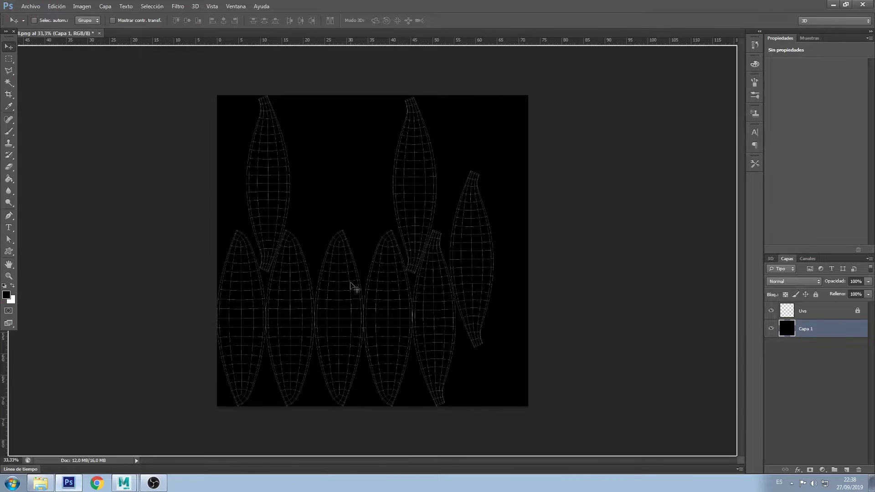
{"action": "left_click_drag", "start_coordinate": [73, 484], "coordinate": [352, 288]}
Commit the placed basketball texture and rasterize its layer.
{"action": "left_click", "coordinate": [10, 48]}
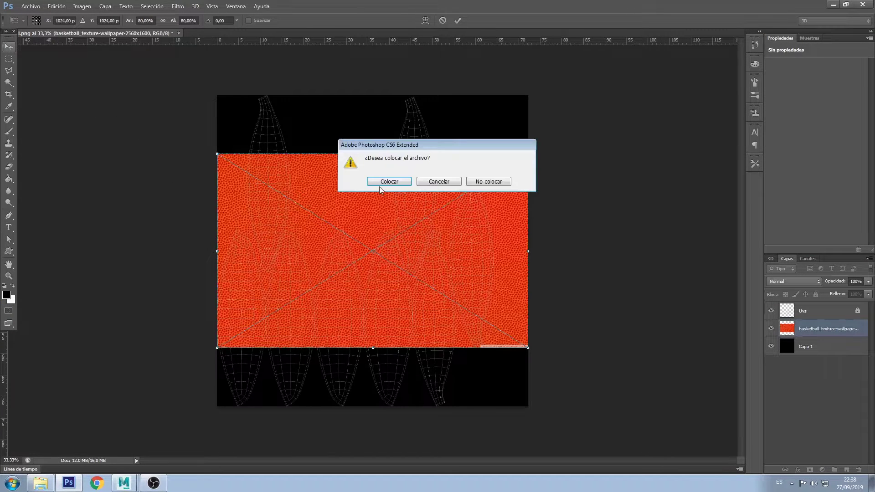
{"action": "left_click", "coordinate": [385, 183]}
{"action": "key", "text": "ctrl+t"}
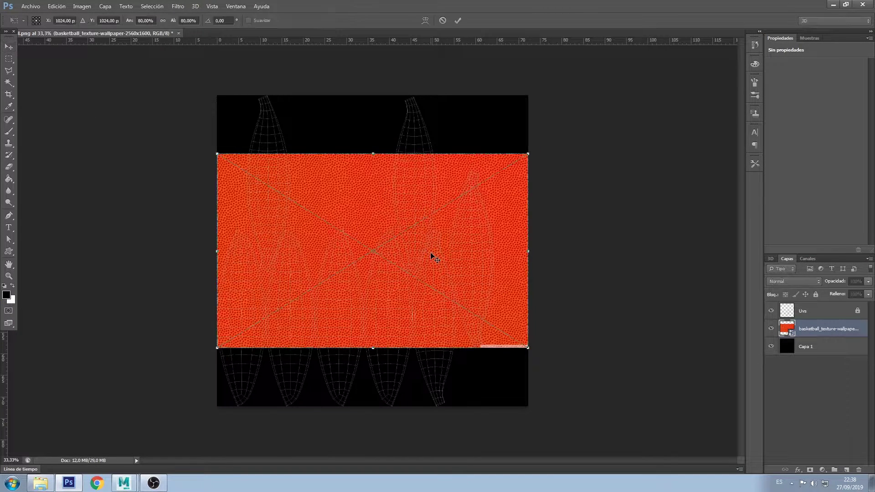
{"action": "left_click", "coordinate": [9, 46]}
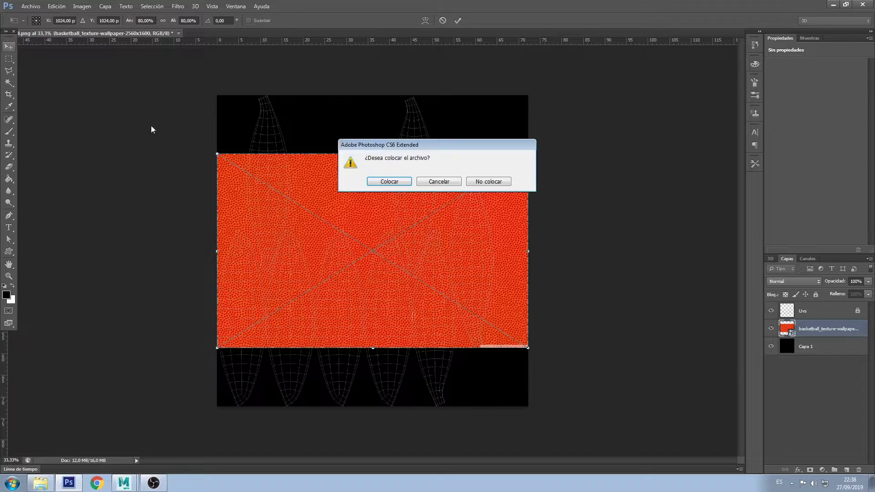
{"action": "left_click", "coordinate": [385, 185]}
{"action": "right_click", "coordinate": [803, 331]}
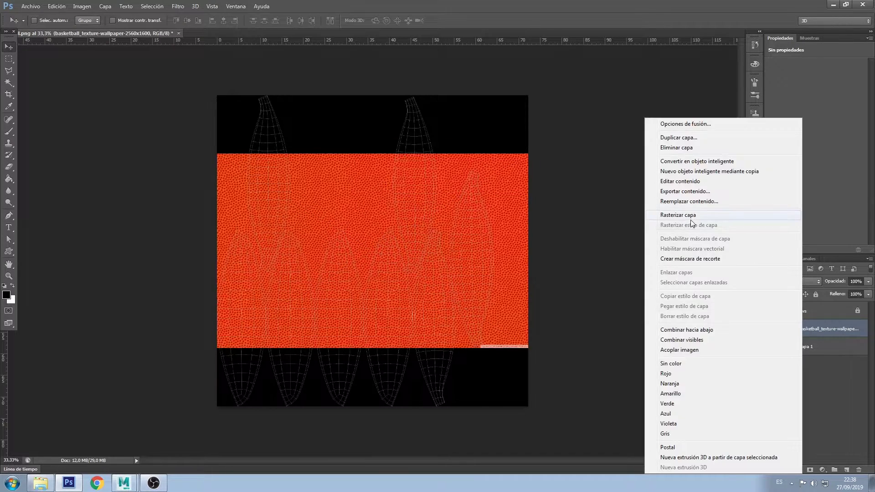
{"action": "left_click", "coordinate": [691, 223]}
Scale the texture layer proportionally to 50% width and height.
{"action": "key", "text": "ctrl+t"}
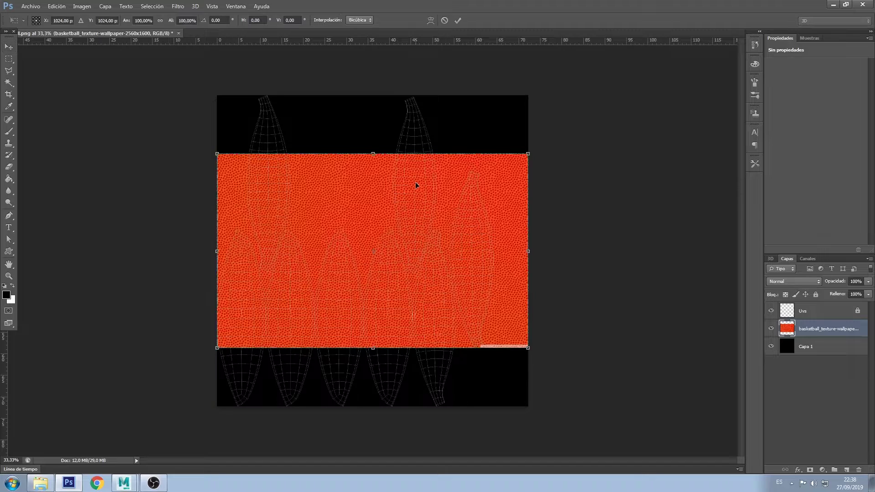
{"action": "left_click", "coordinate": [145, 20]}
{"action": "type", "text": "50"}
{"action": "left_click", "coordinate": [160, 21]}
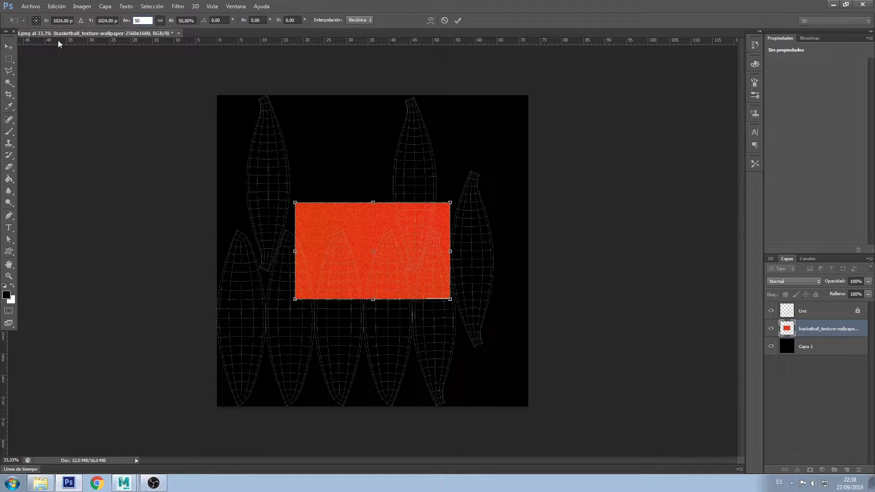
Apply the 50% scale and align the texture to the canvas's bottom-left corner.
{"action": "left_click", "coordinate": [8, 47]}
{"action": "left_click", "coordinate": [396, 183]}
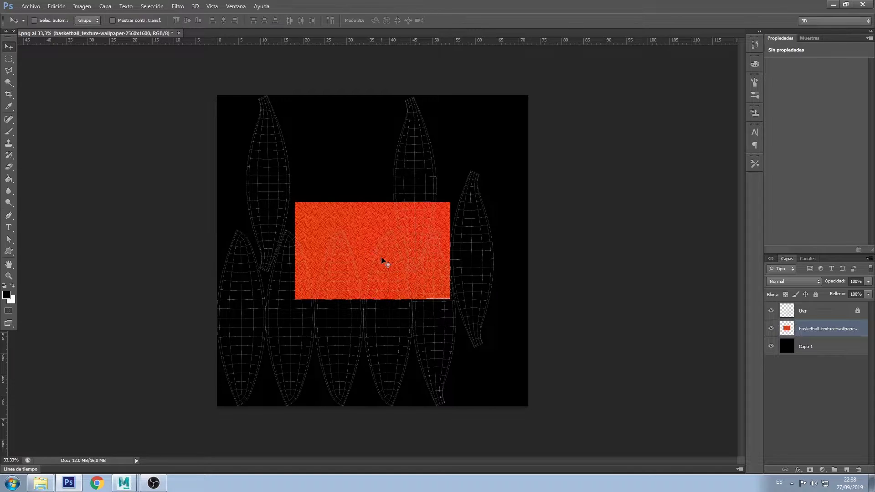
{"action": "mouse_move", "coordinate": [384, 259]}
{"action": "left_mouse_down"}
{"action": "mouse_move", "coordinate": [328, 319]}
{"action": "mouse_move", "coordinate": [305, 377]}
{"action": "left_mouse_up"}
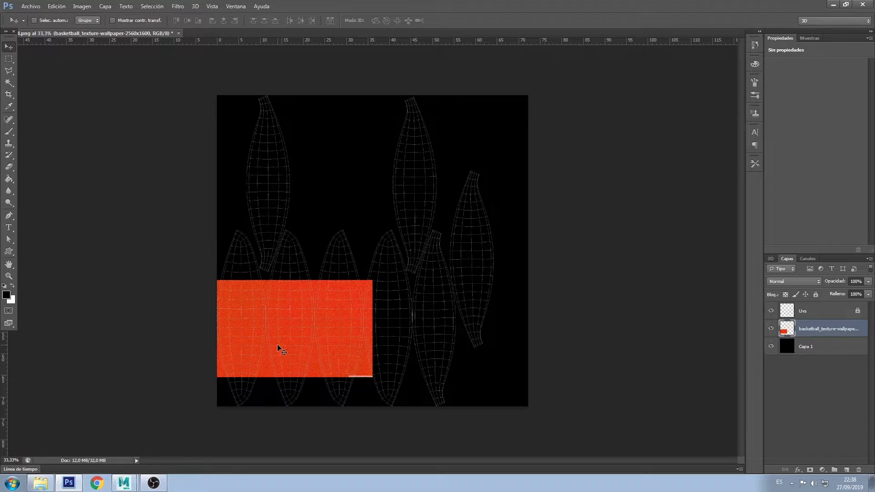
{"action": "left_click_drag", "start_coordinate": [278, 348], "coordinate": [280, 376]}
{"action": "scroll", "coordinate": [340, 408], "scroll_direction": "up", "scroll_amount": 2, "text": "alt"}
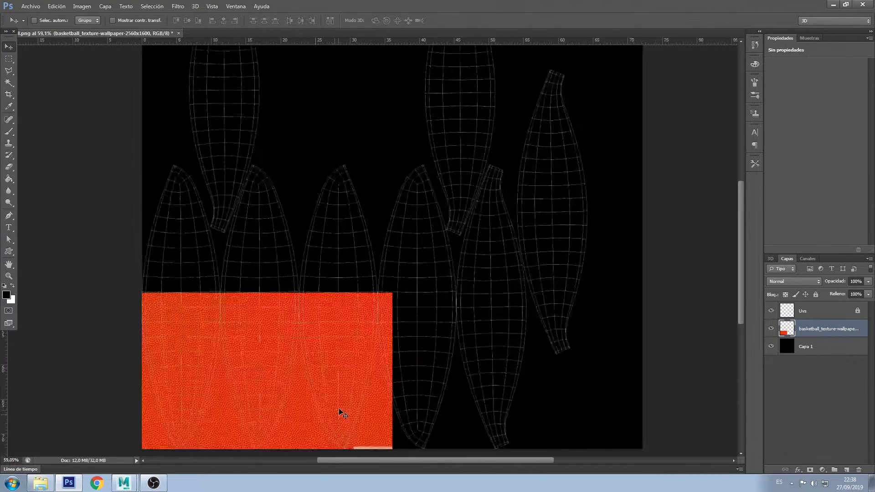
{"action": "scroll", "coordinate": [339, 408], "scroll_direction": "up", "scroll_amount": 1, "text": "alt"}
{"action": "left_click_drag", "start_coordinate": [734, 273], "coordinate": [737, 321]}
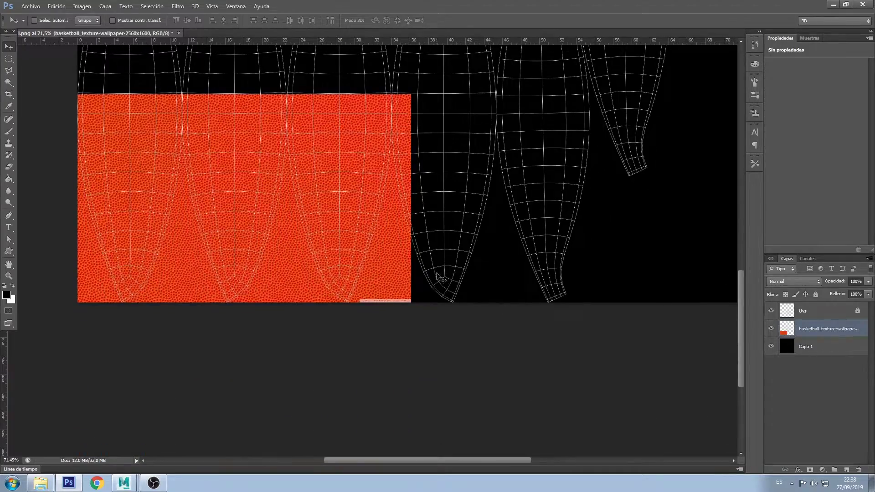
Alt-drag a copy beside the texture with no gap and merge both layers.
{"action": "left_click_drag", "start_coordinate": [327, 250], "coordinate": [667, 248], "text": "alt"}
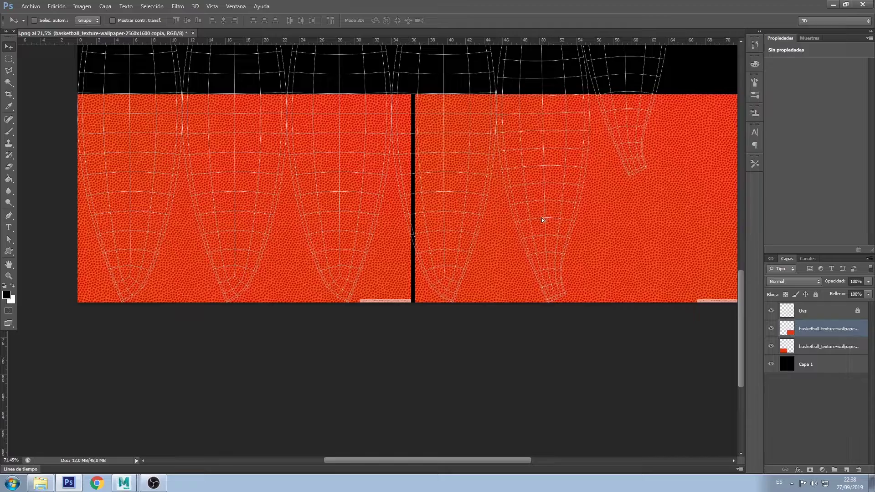
{"action": "scroll", "coordinate": [420, 123], "scroll_direction": "up", "scroll_amount": 1, "text": "alt"}
{"action": "scroll", "coordinate": [445, 174], "scroll_direction": "up", "scroll_amount": 2, "text": "alt"}
{"action": "key", "text": "shift+Left"}
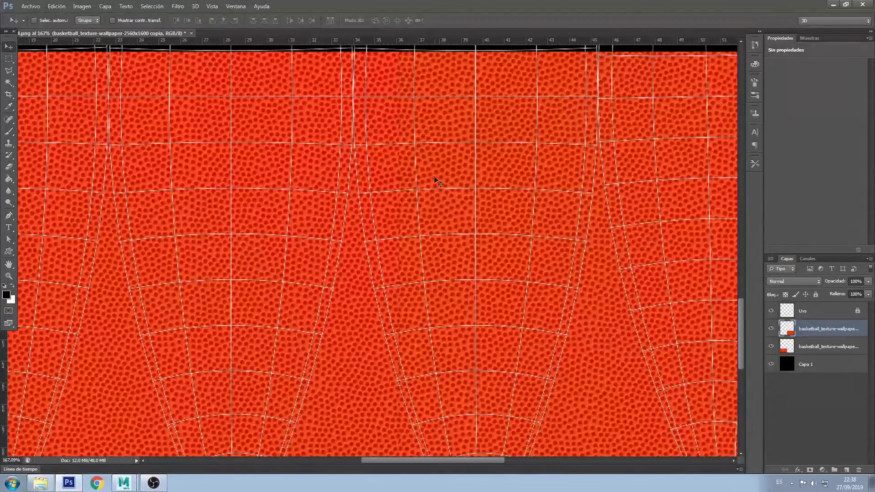
{"action": "scroll", "coordinate": [439, 192], "scroll_direction": "down", "scroll_amount": 3, "text": "alt"}
{"action": "scroll", "coordinate": [438, 215], "scroll_direction": "down", "scroll_amount": 2, "text": "alt"}
{"action": "key", "text": "shift+alt+bracketleft"}
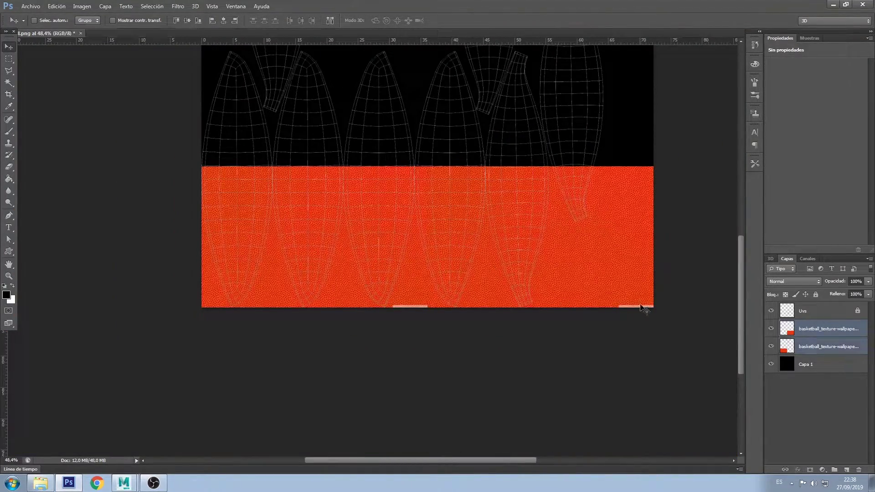
{"action": "key", "text": "ctrl+e"}
{"action": "scroll", "coordinate": [555, 313], "scroll_direction": "up", "scroll_amount": 1, "text": "alt"}
Pan around the canvas and adjust the texture strip's position with the Move tool.
{"action": "left_click", "coordinate": [9, 59]}
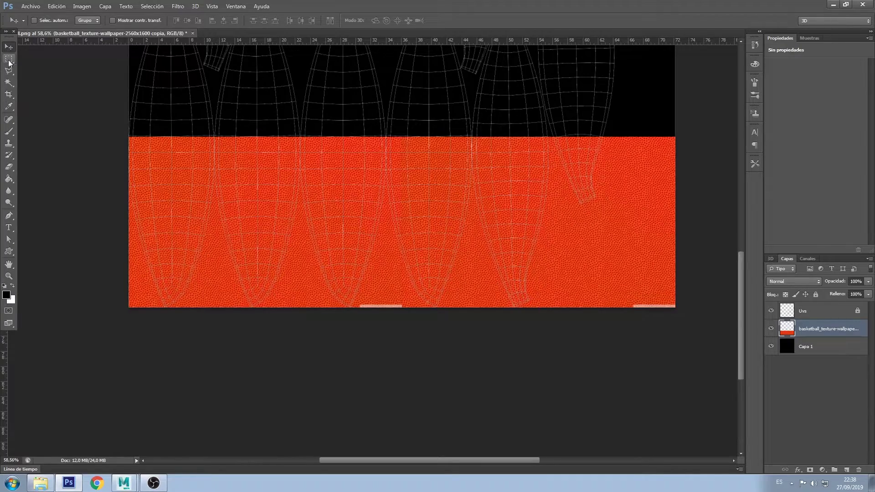
{"action": "scroll", "coordinate": [667, 346], "scroll_direction": "up", "scroll_amount": 3, "text": "alt"}
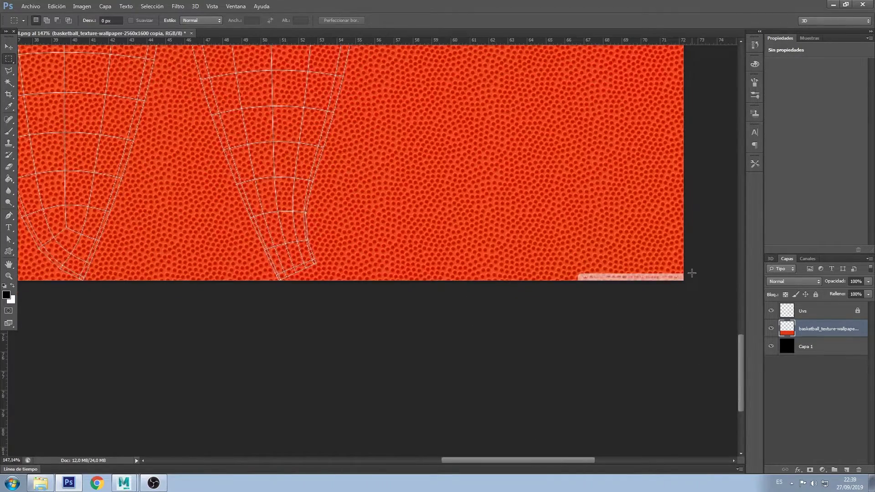
{"action": "scroll", "coordinate": [236, 293], "scroll_direction": "left", "scroll_amount": 5}
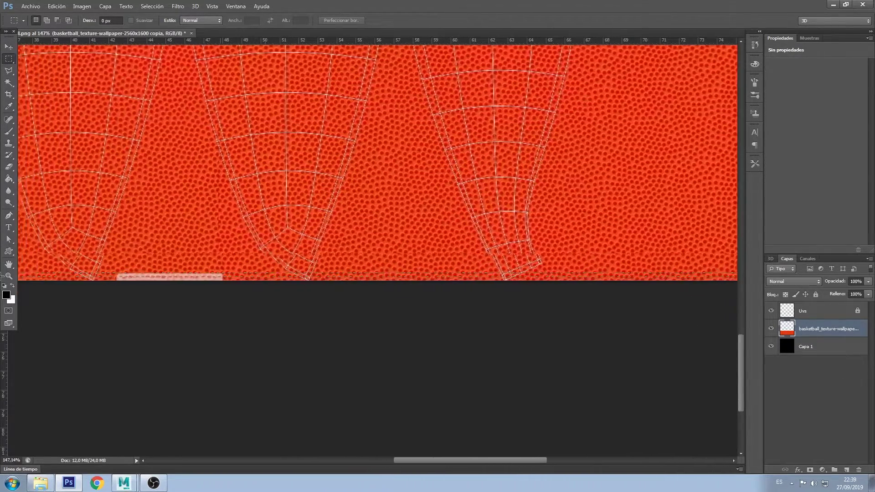
{"action": "scroll", "coordinate": [378, 254], "scroll_direction": "left", "scroll_amount": 3}
{"action": "scroll", "coordinate": [377, 253], "scroll_direction": "left", "scroll_amount": 3}
{"action": "scroll", "coordinate": [378, 253], "scroll_direction": "left", "scroll_amount": 3}
{"action": "scroll", "coordinate": [377, 253], "scroll_direction": "left", "scroll_amount": 1}
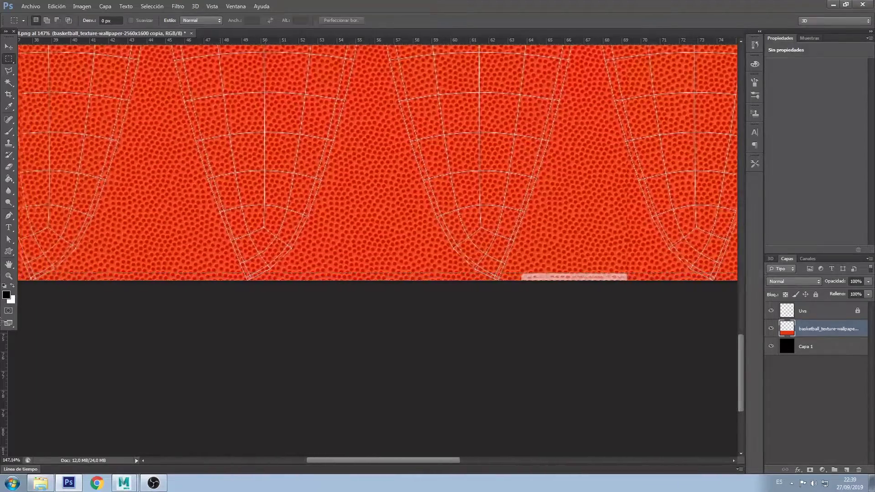
{"action": "scroll", "coordinate": [84, 330], "scroll_direction": "left", "scroll_amount": 3}
{"action": "scroll", "coordinate": [84, 330], "scroll_direction": "left", "scroll_amount": 2}
{"action": "scroll", "coordinate": [411, 302], "scroll_direction": "down", "scroll_amount": 4, "text": "alt"}
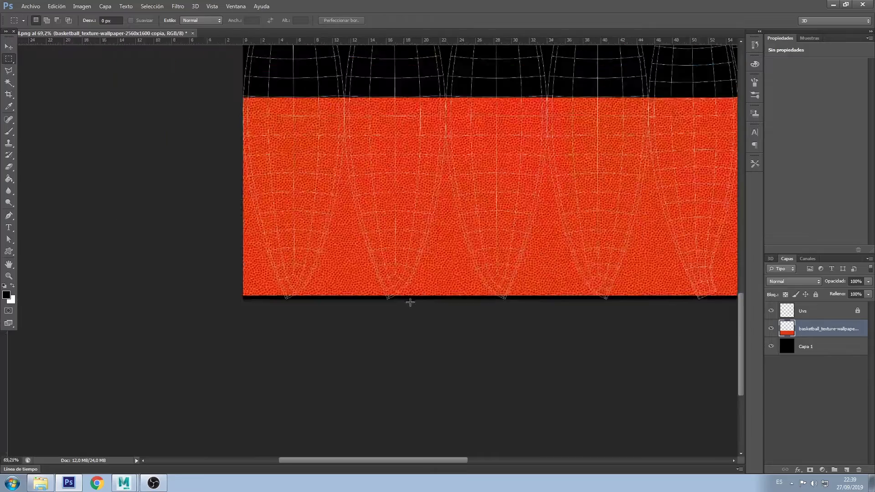
{"action": "scroll", "coordinate": [410, 303], "scroll_direction": "down", "scroll_amount": 2, "text": "alt"}
{"action": "scroll", "coordinate": [590, 190], "scroll_direction": "down", "scroll_amount": 1, "text": "alt"}
{"action": "scroll", "coordinate": [334, 304], "scroll_direction": "up", "scroll_amount": 1, "text": "alt"}
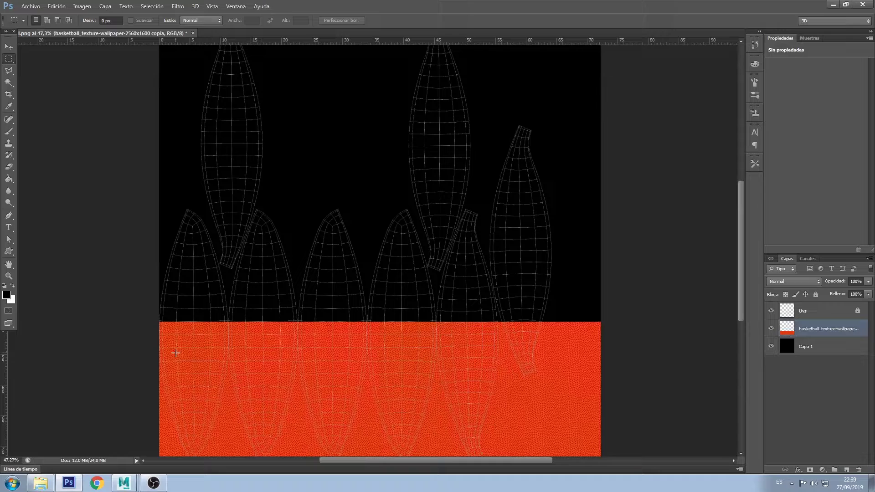
{"action": "left_click", "coordinate": [3, 47]}
{"action": "left_click_drag", "start_coordinate": [739, 240], "coordinate": [744, 258]}
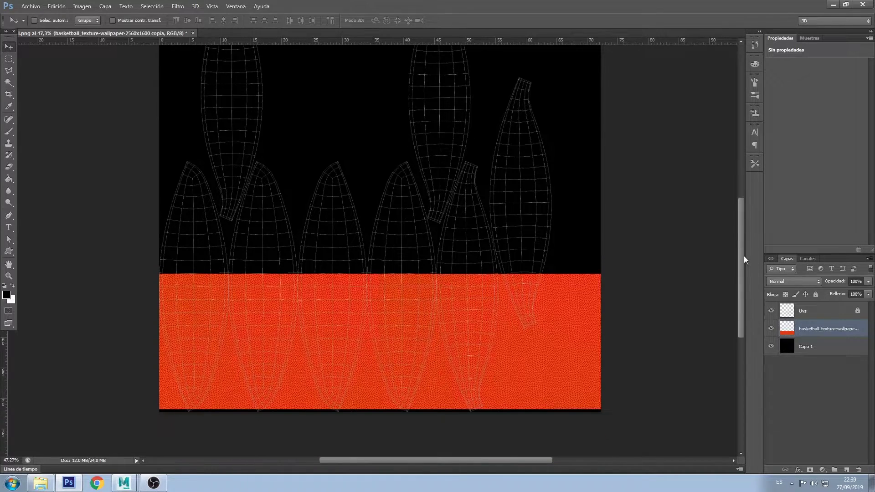
{"action": "scroll", "coordinate": [331, 375], "scroll_direction": "up", "scroll_amount": 2, "text": "alt"}
{"action": "scroll", "coordinate": [285, 363], "scroll_direction": "up", "scroll_amount": 1, "text": "alt"}
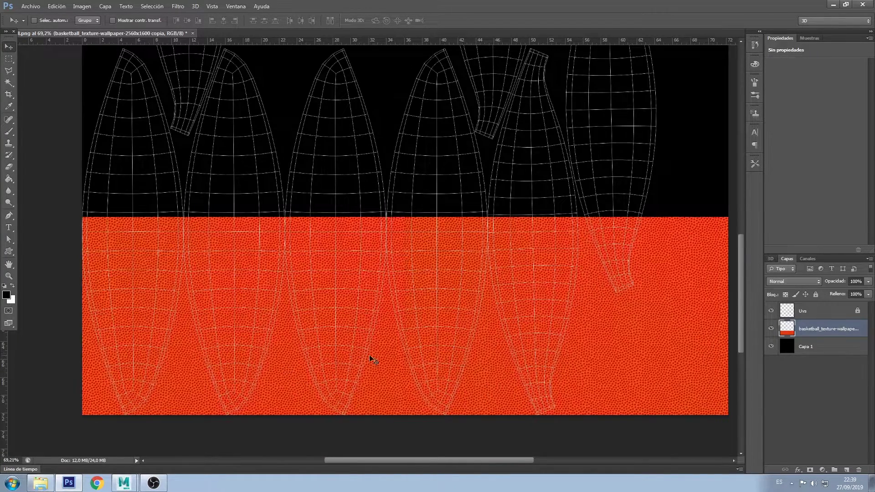
Make three Ctrl+J copies of the texture, moving each up over the black area.
{"action": "key", "text": "ctrl+j"}
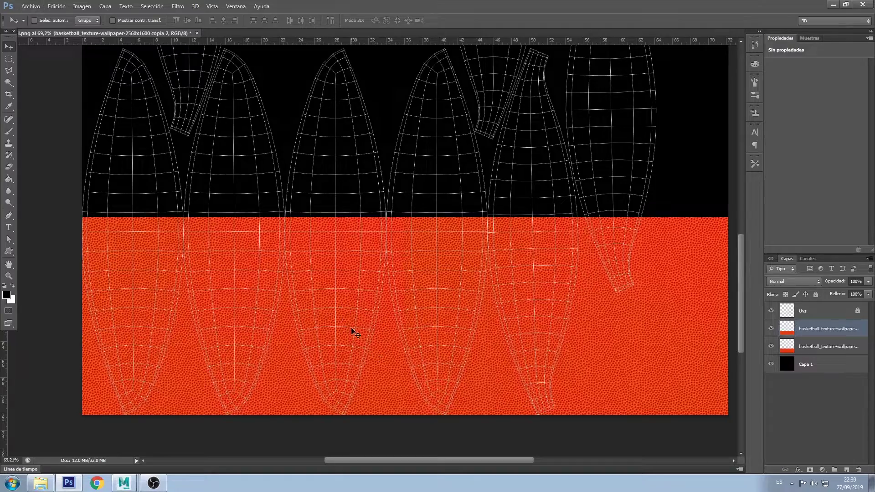
{"action": "left_click_drag", "start_coordinate": [352, 329], "coordinate": [349, 141]}
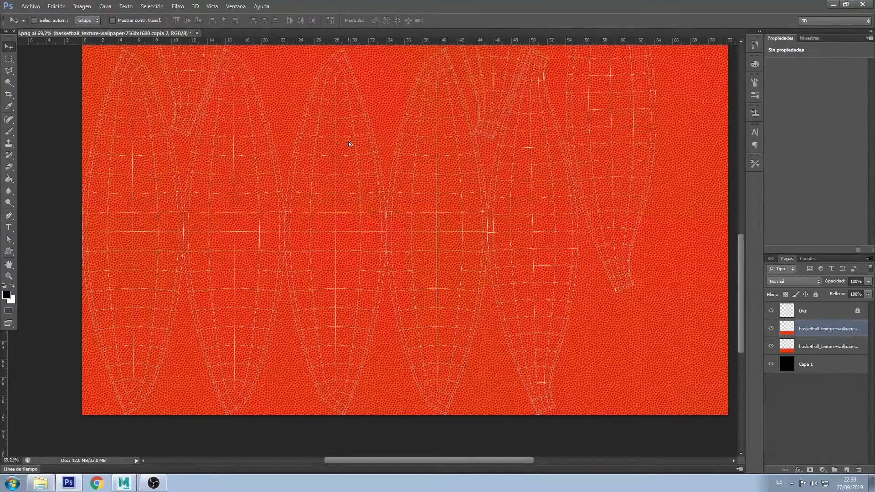
{"action": "scroll", "coordinate": [399, 212], "scroll_direction": "up", "scroll_amount": 1, "text": "alt"}
{"action": "scroll", "coordinate": [401, 215], "scroll_direction": "down", "scroll_amount": 1, "text": "alt"}
{"action": "scroll", "coordinate": [410, 192], "scroll_direction": "down", "scroll_amount": 2, "text": "alt"}
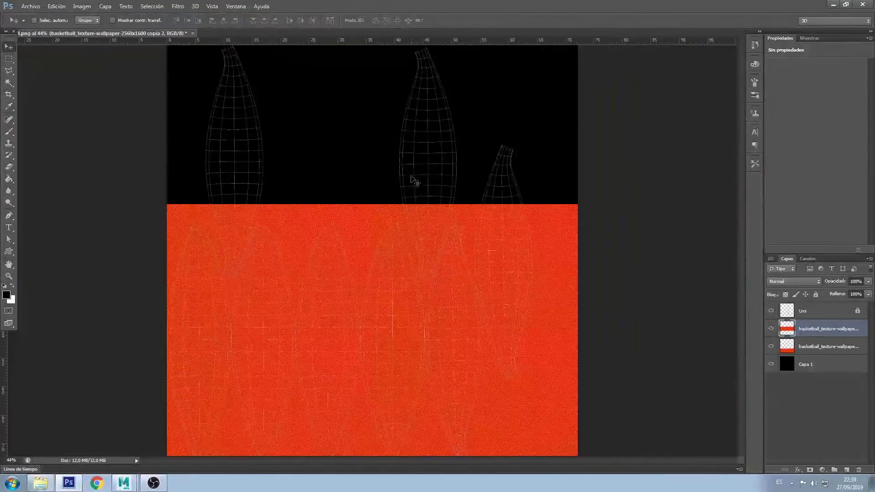
{"action": "key", "text": "ctrl+j"}
{"action": "left_click_drag", "start_coordinate": [360, 266], "coordinate": [349, 132]}
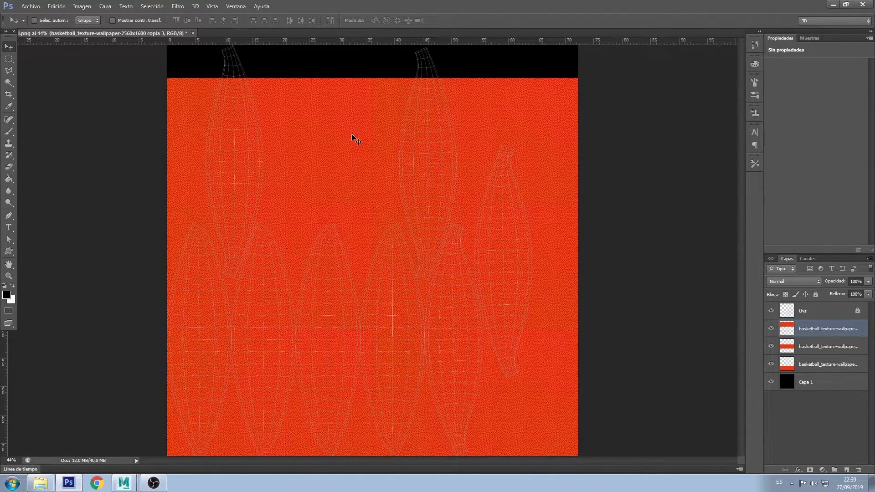
{"action": "key", "text": "ctrl+j"}
{"action": "scroll", "coordinate": [355, 136], "scroll_direction": "down", "scroll_amount": 1, "text": "alt"}
{"action": "scroll", "coordinate": [356, 165], "scroll_direction": "down", "scroll_amount": 1, "text": "alt"}
{"action": "mouse_move", "coordinate": [360, 193]}
{"action": "left_mouse_down"}
{"action": "mouse_move", "coordinate": [356, 106]}
{"action": "mouse_move", "coordinate": [357, 113]}
{"action": "left_mouse_up"}
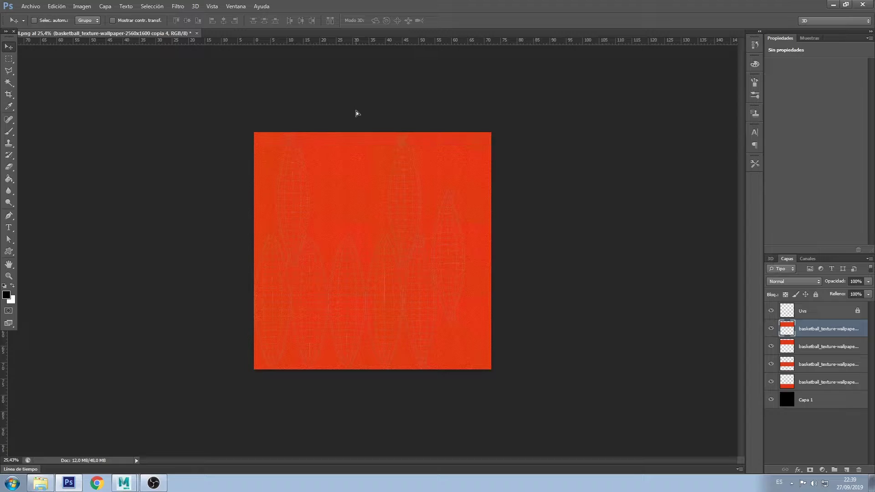
Merge all four texture layers into a single layer and review the result.
{"action": "left_click", "coordinate": [808, 384], "text": "shift"}
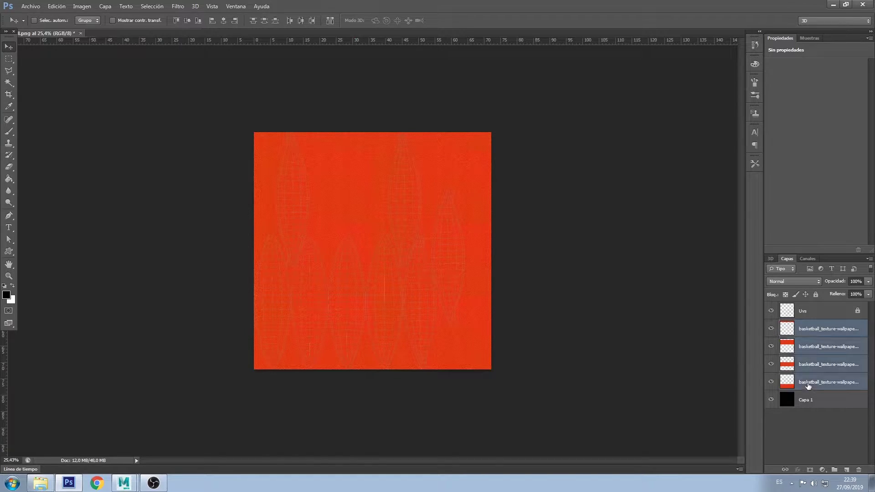
{"action": "key", "text": "ctrl+e"}
{"action": "scroll", "coordinate": [355, 263], "scroll_direction": "up", "scroll_amount": 1, "text": "alt"}
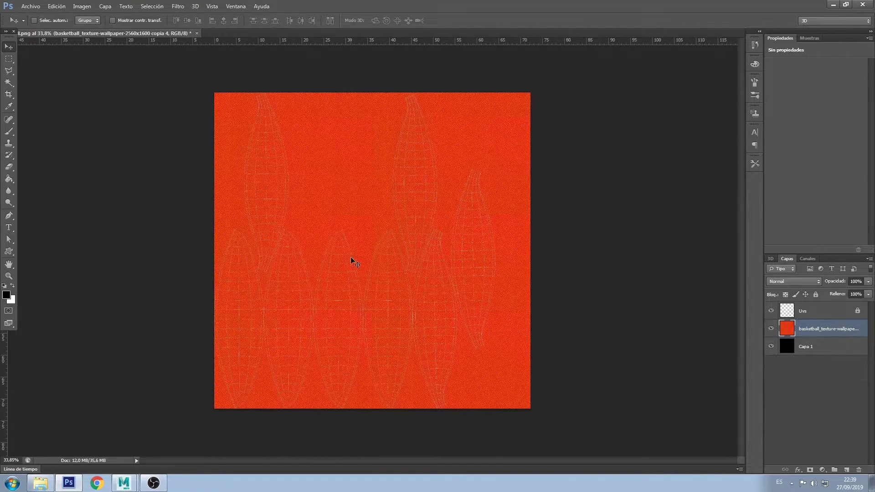
{"action": "scroll", "coordinate": [355, 263], "scroll_direction": "up", "scroll_amount": 2, "text": "alt"}
{"action": "scroll", "coordinate": [360, 257], "scroll_direction": "down", "scroll_amount": 1, "text": "alt"}
{"action": "scroll", "coordinate": [366, 252], "scroll_direction": "down", "scroll_amount": 1, "text": "alt"}
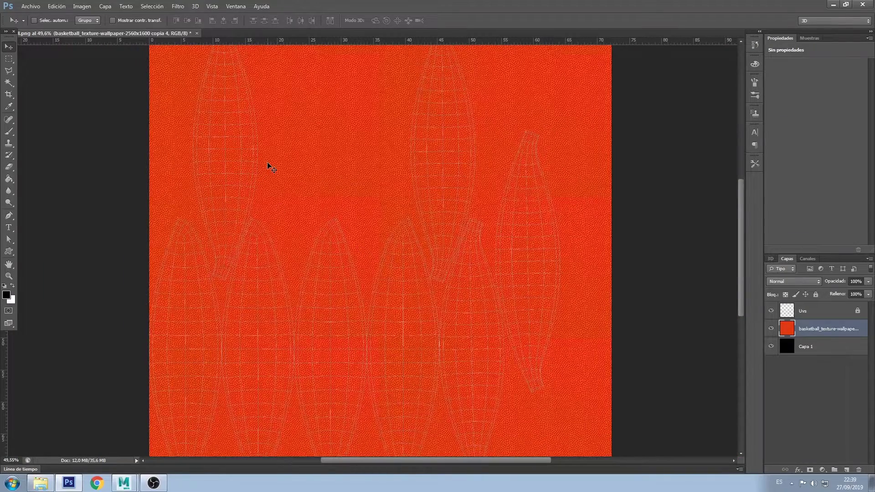
{"action": "scroll", "coordinate": [267, 162], "scroll_direction": "down", "scroll_amount": 1, "text": "alt"}
{"action": "left_click", "coordinate": [833, 5]}
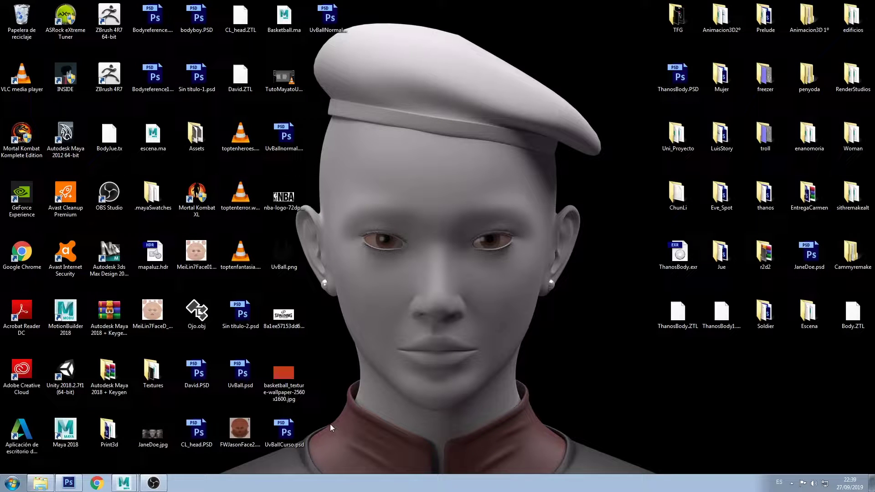
Duplicate UvBall.psd's gradient map layer into the UvBall.png document, then close UvBall.psd.
{"action": "double_click", "coordinate": [245, 385]}
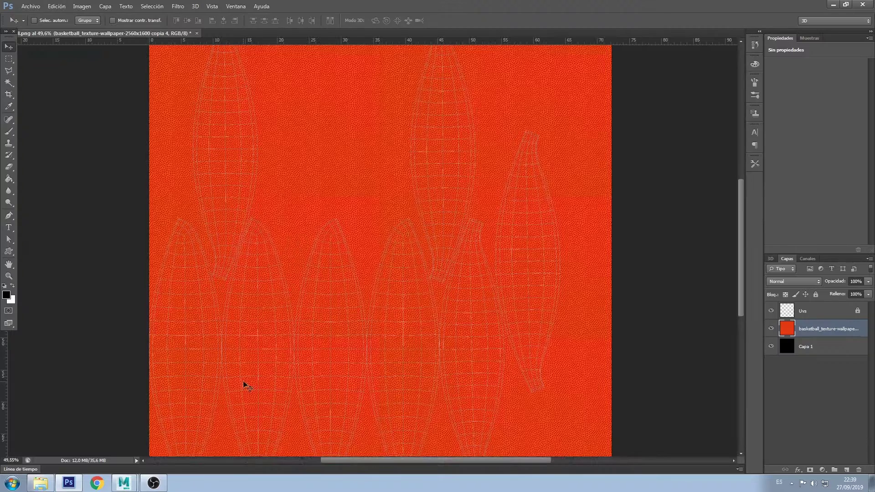
{"action": "left_click", "coordinate": [824, 346]}
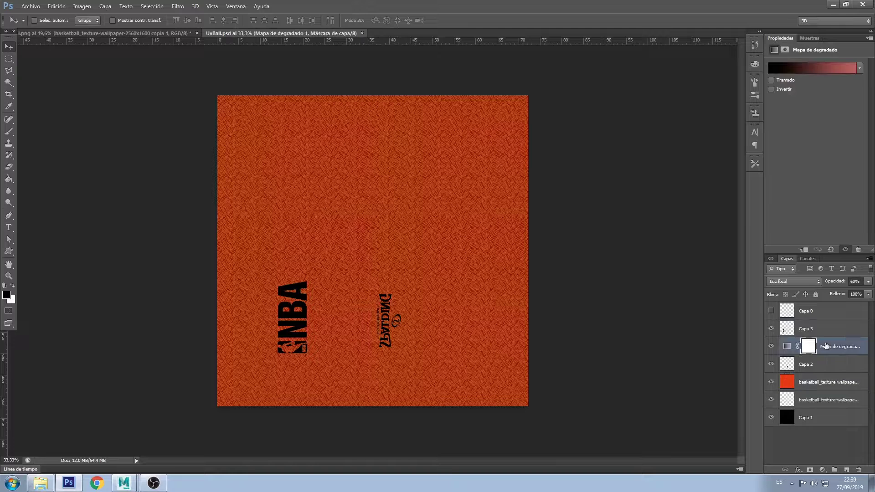
{"action": "right_click", "coordinate": [827, 349]}
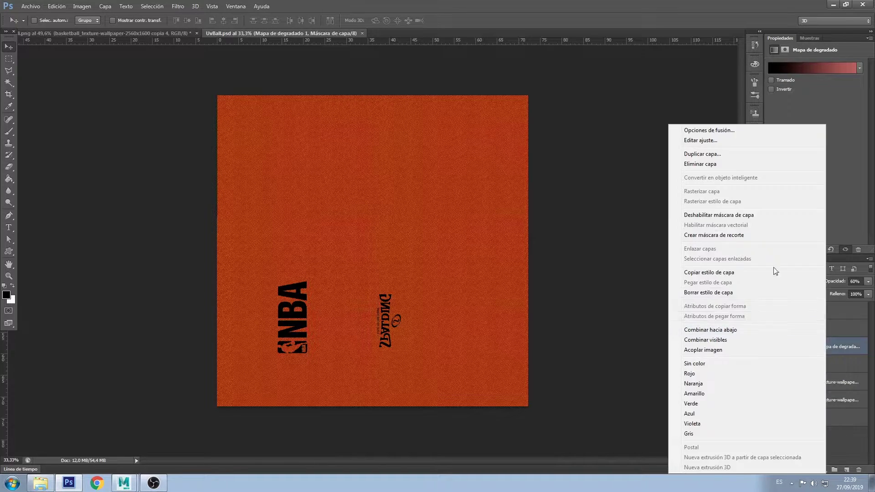
{"action": "left_click", "coordinate": [734, 159]}
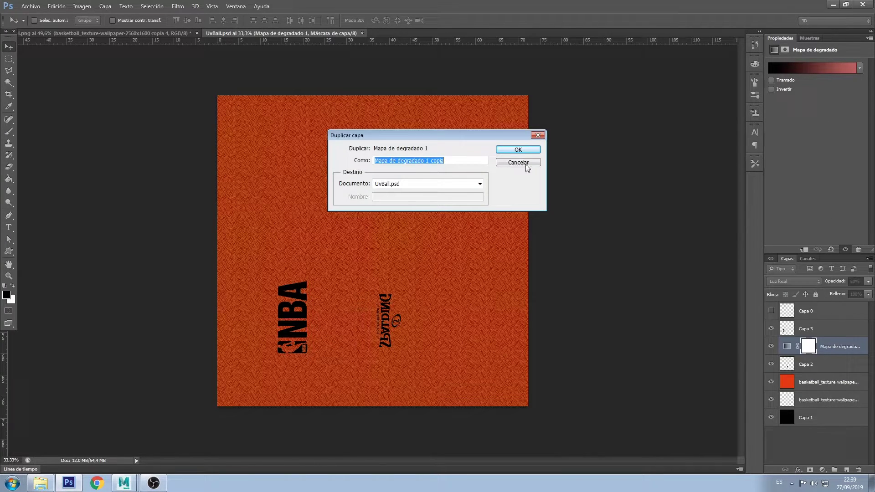
{"action": "left_click", "coordinate": [458, 185]}
{"action": "left_click", "coordinate": [439, 198]}
{"action": "left_click", "coordinate": [518, 152]}
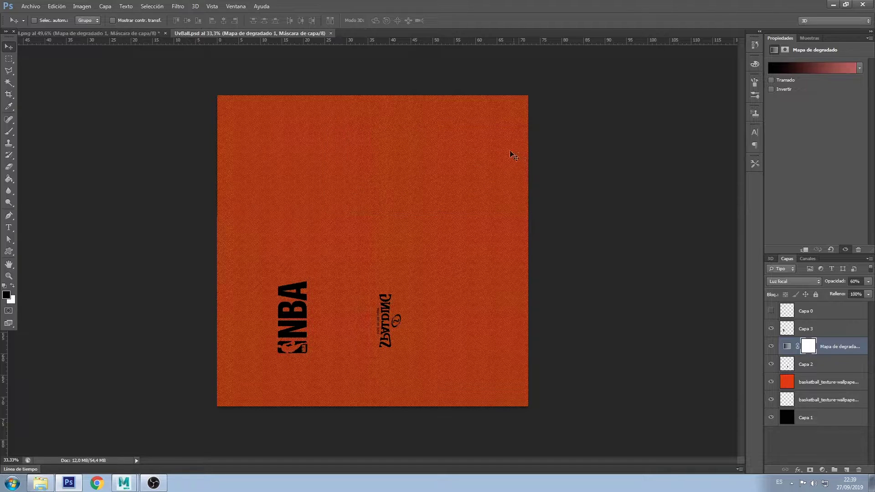
{"action": "left_click", "coordinate": [362, 33]}
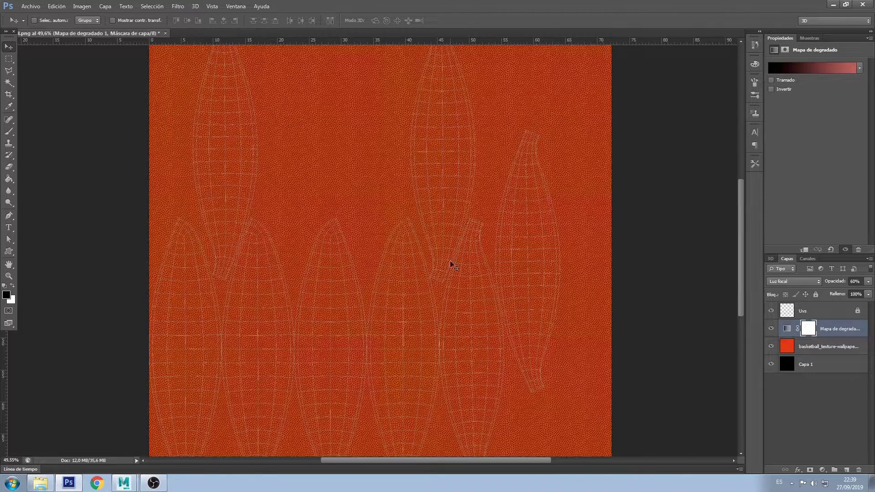
Inspect the gradient map's right stop colour (R166 G97 B94) in the gradient editor.
{"action": "left_click", "coordinate": [807, 72]}
{"action": "left_click", "coordinate": [797, 258]}
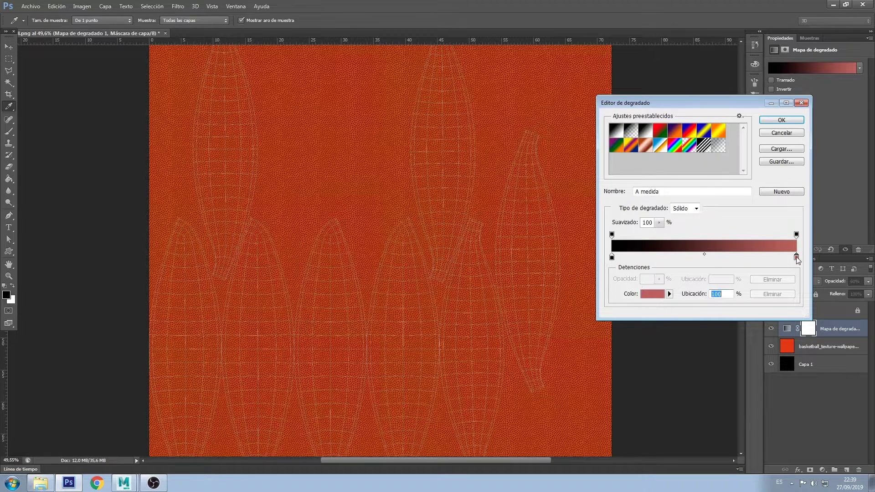
{"action": "left_click", "coordinate": [653, 295]}
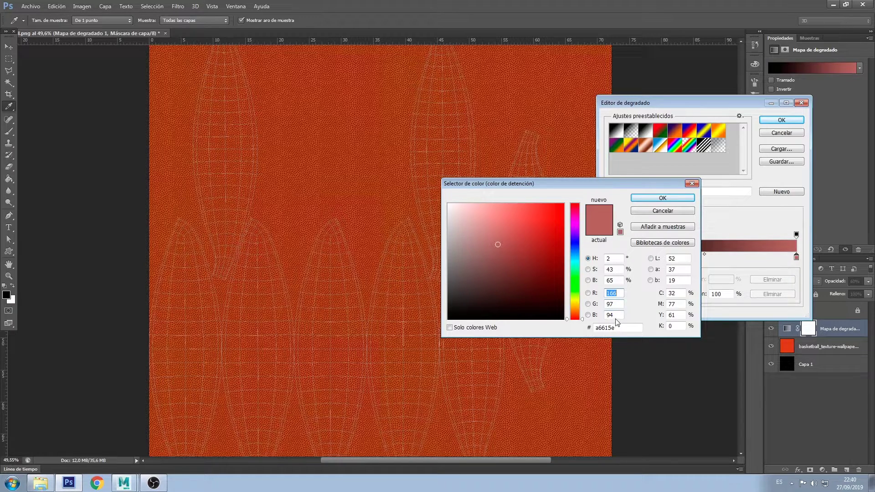
{"action": "left_click", "coordinate": [666, 199]}
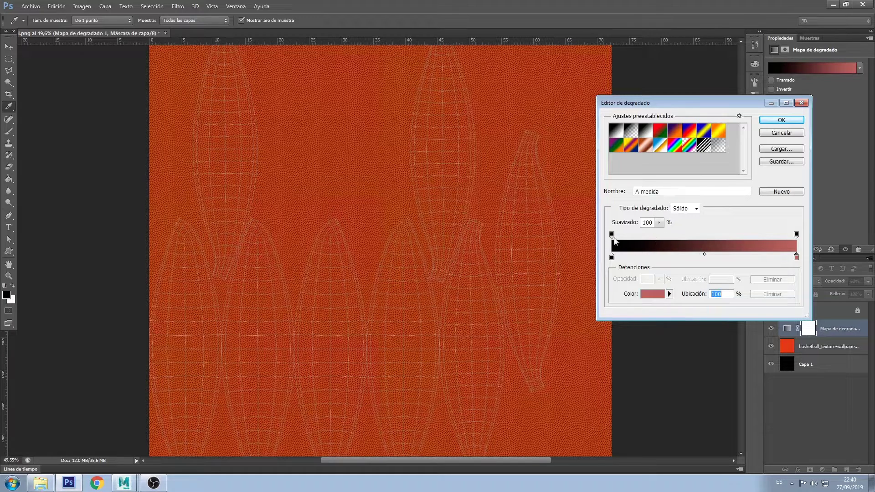
{"action": "left_click", "coordinate": [790, 120]}
Toggle the Uvs layer's visibility, then select the NBA and Spalding logo files.
{"action": "key", "text": "v"}
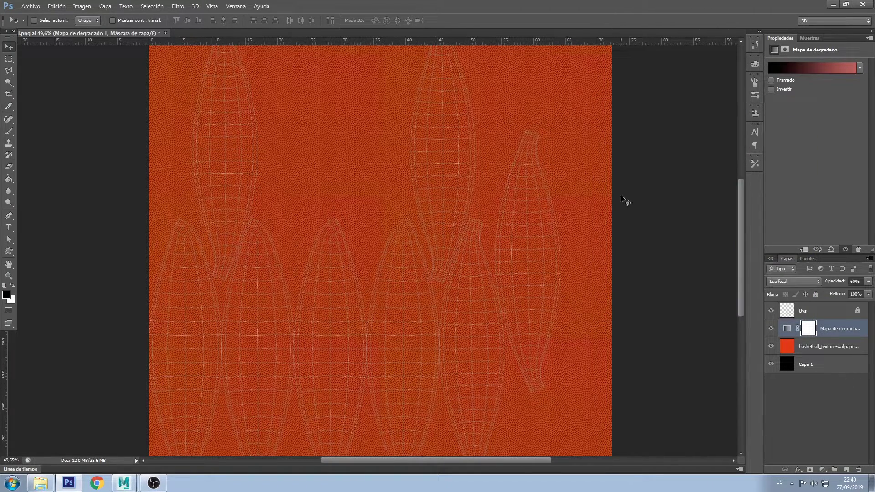
{"action": "left_click", "coordinate": [771, 311]}
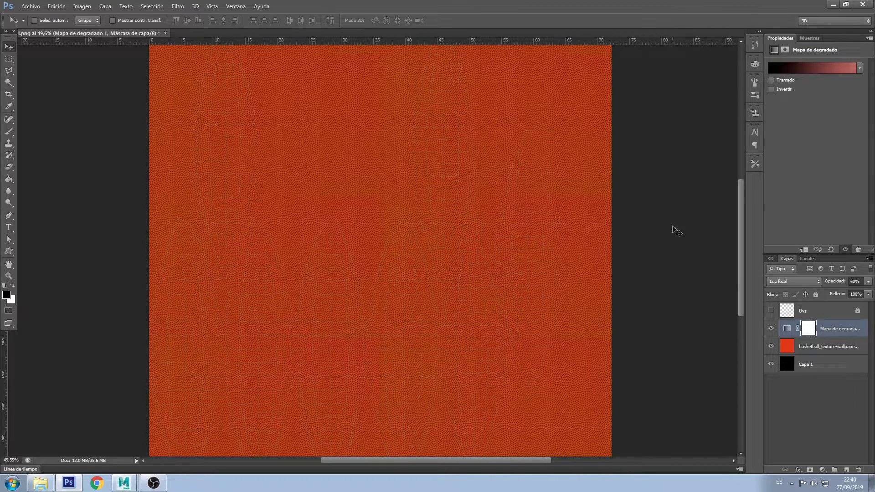
{"action": "left_click", "coordinate": [771, 311]}
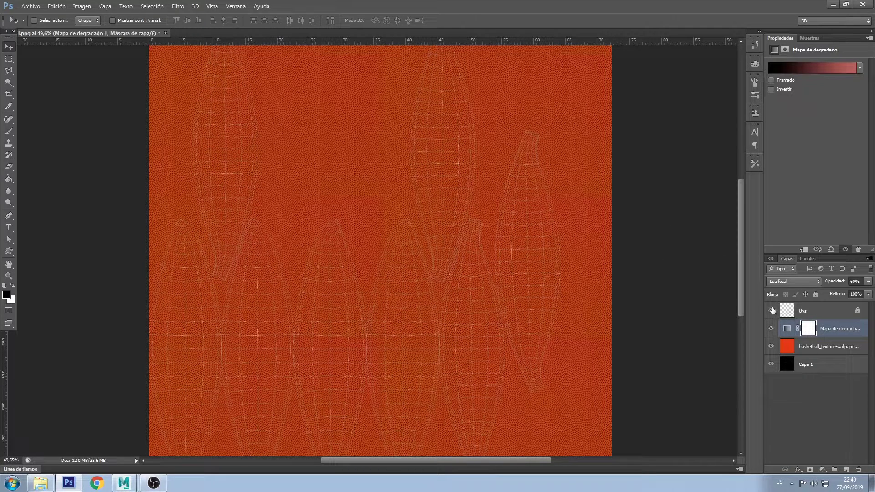
{"action": "left_click", "coordinate": [834, 4]}
{"action": "left_click", "coordinate": [289, 191]}
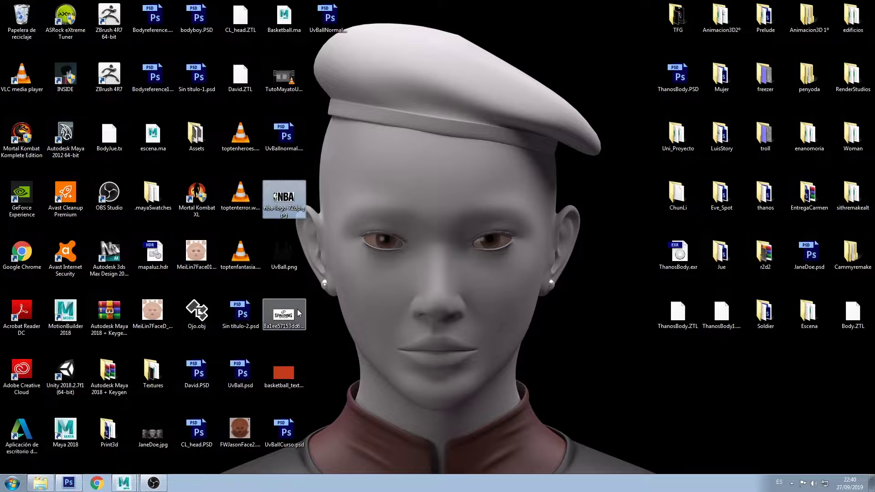
{"action": "left_click", "coordinate": [284, 317], "text": "ctrl"}
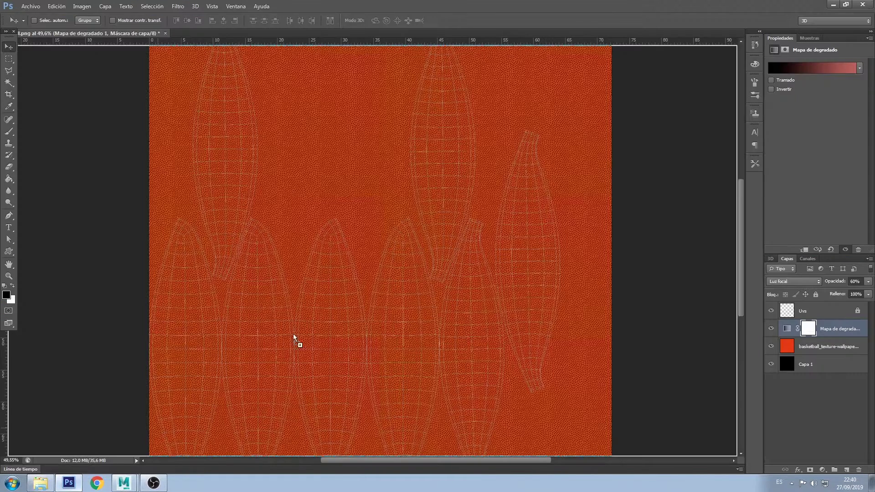
Drop the NBA and Spalding logos onto the texture and commit both placements.
{"action": "left_click_drag", "start_coordinate": [73, 482], "coordinate": [295, 342]}
{"action": "left_click", "coordinate": [3, 58]}
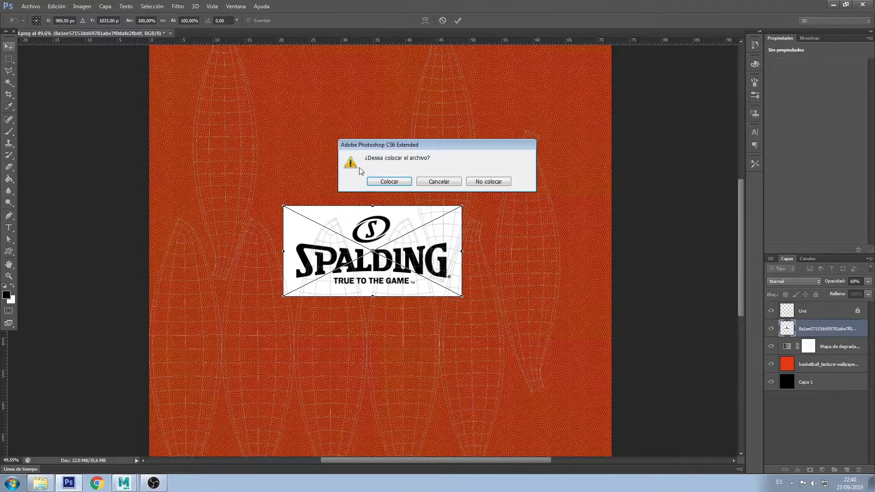
{"action": "left_click", "coordinate": [387, 186]}
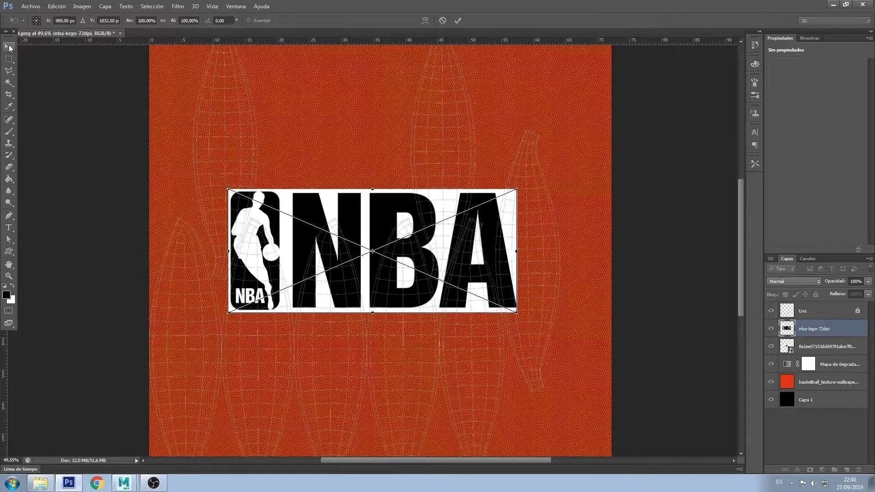
{"action": "left_click", "coordinate": [8, 47]}
{"action": "left_click", "coordinate": [371, 182]}
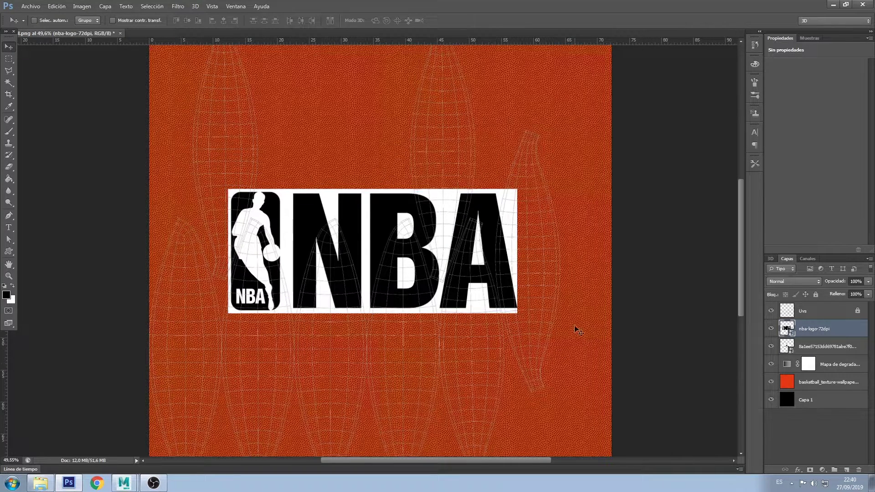
Move the Spalding logo below the NBA logo and shift the NBA logo down-left.
{"action": "left_click", "coordinate": [815, 347]}
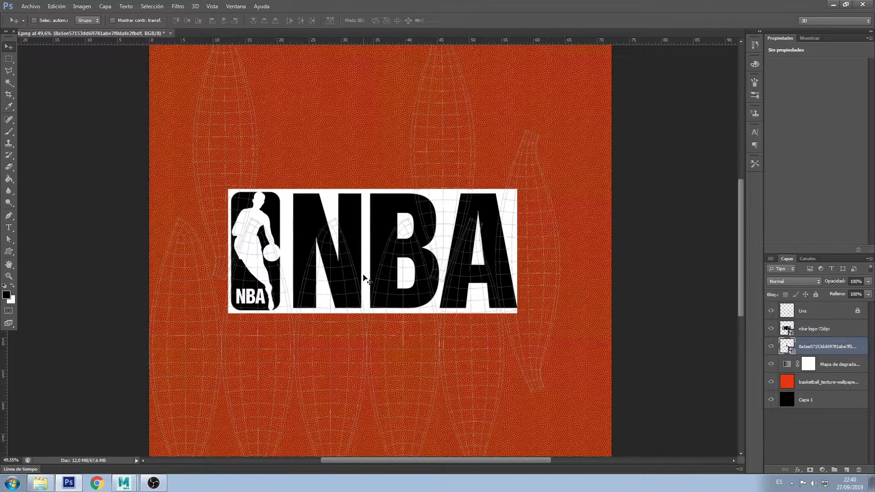
{"action": "left_click_drag", "start_coordinate": [365, 279], "coordinate": [390, 384]}
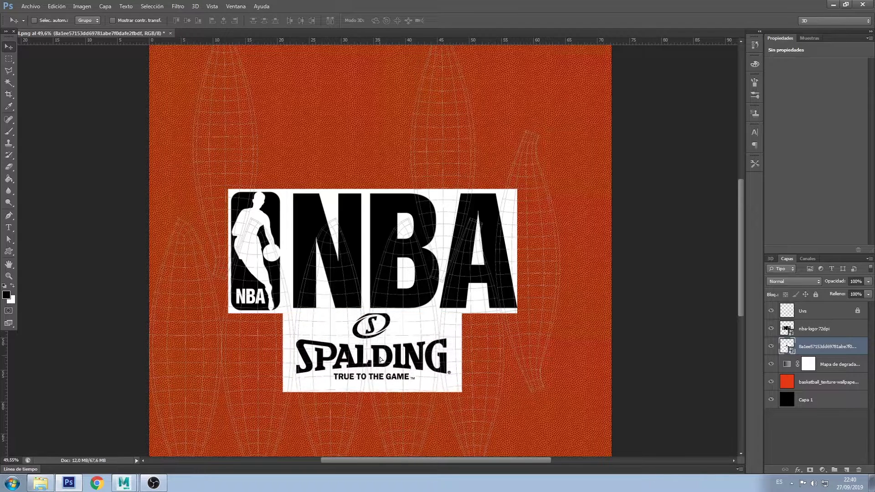
{"action": "left_click", "coordinate": [818, 334]}
{"action": "left_click_drag", "start_coordinate": [389, 304], "coordinate": [319, 349]}
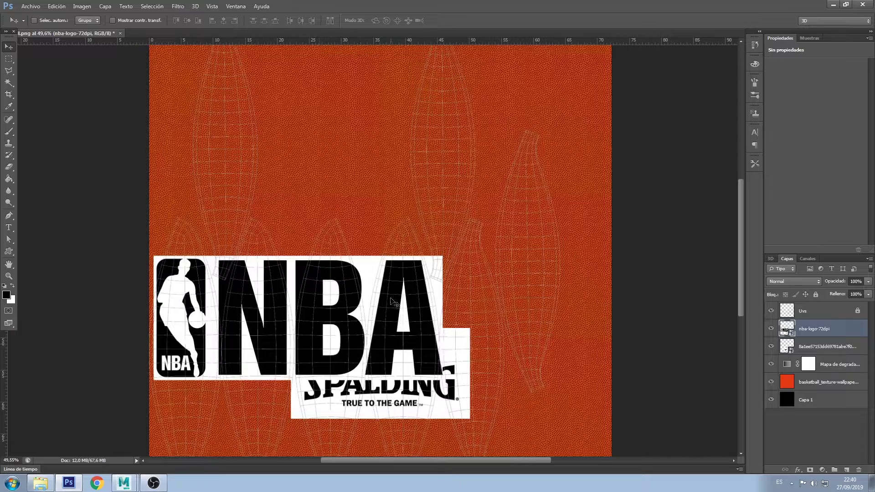
Rotate the NBA logo exactly 90° to stand vertically.
{"action": "key", "text": "ctrl+t"}
{"action": "left_click_drag", "start_coordinate": [337, 214], "coordinate": [406, 326]}
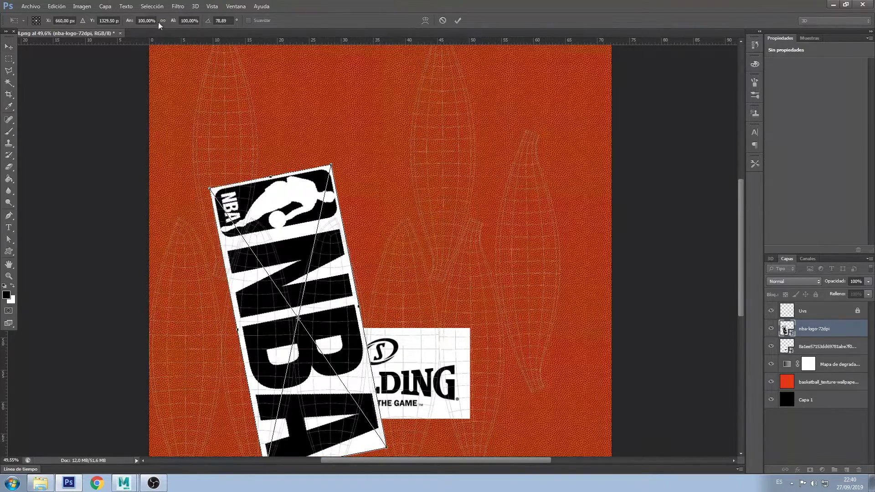
{"action": "double_click", "coordinate": [222, 20]}
{"action": "type", "text": "90"}
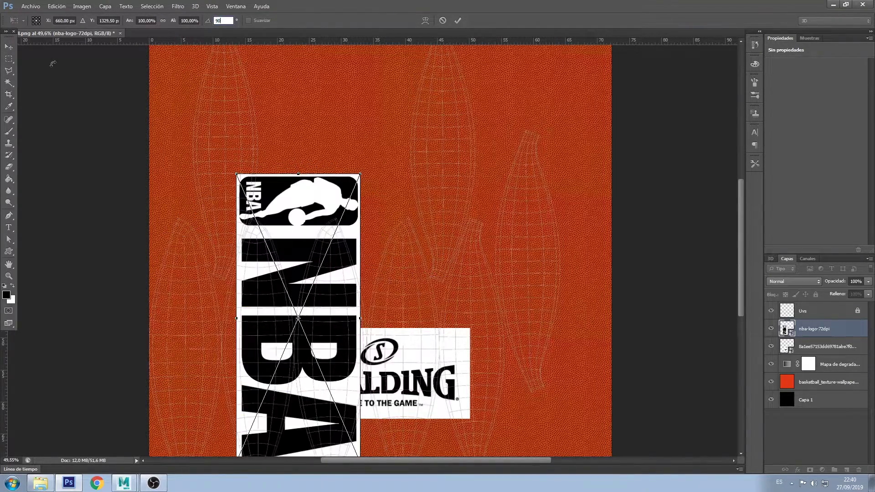
{"action": "left_click", "coordinate": [8, 48]}
{"action": "left_click", "coordinate": [395, 181]}
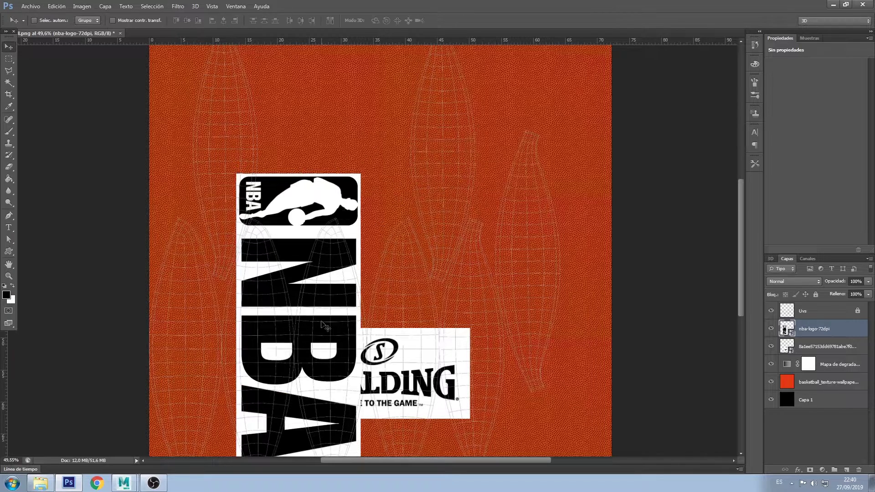
Shrink the NBA logo proportionally to 35% and move it toward the lower left.
{"action": "left_click_drag", "start_coordinate": [320, 324], "coordinate": [250, 323]}
{"action": "key", "text": "ctrl+t"}
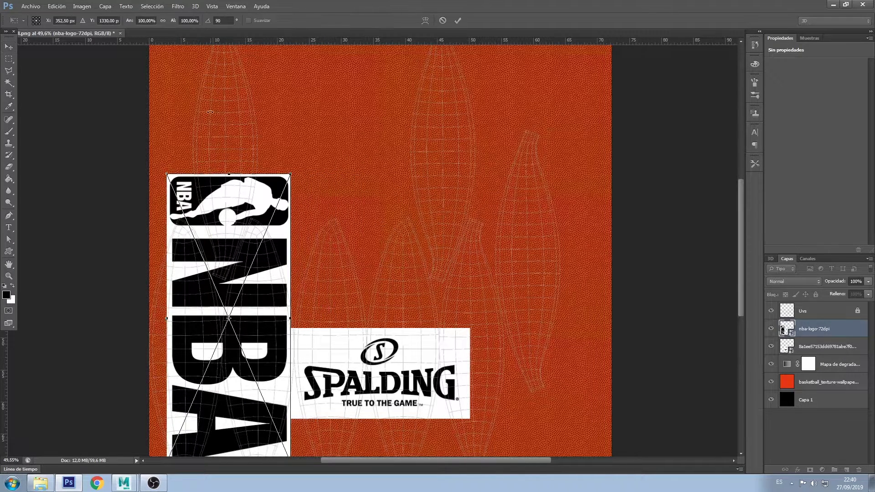
{"action": "double_click", "coordinate": [145, 21]}
{"action": "type", "text": "35"}
{"action": "left_click", "coordinate": [162, 20]}
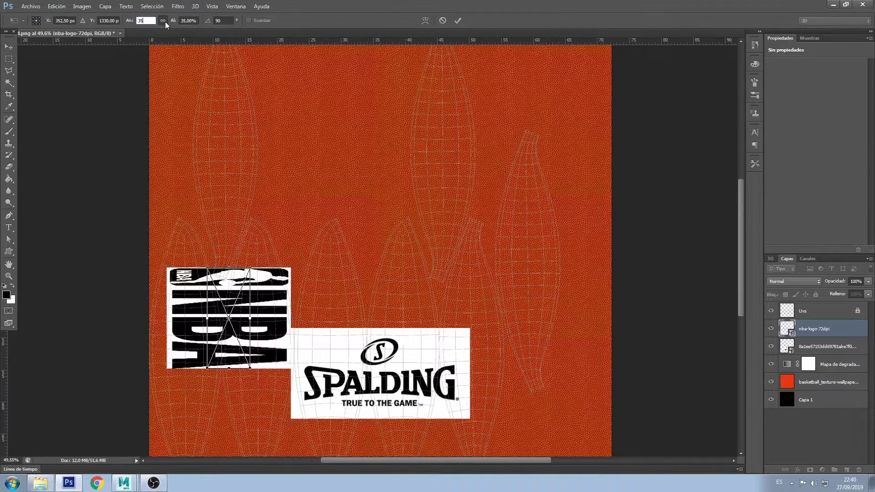
{"action": "left_click", "coordinate": [9, 53]}
{"action": "key", "text": "Return"}
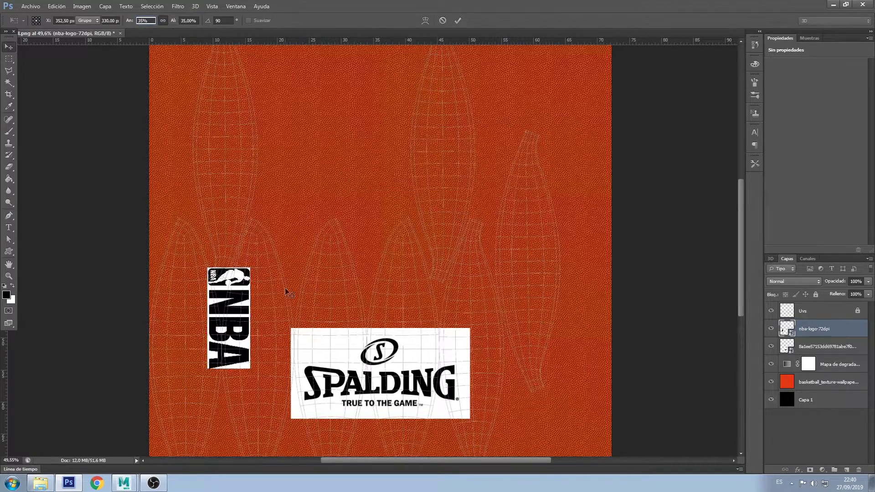
{"action": "mouse_move", "coordinate": [203, 323]}
{"action": "left_mouse_down"}
{"action": "mouse_move", "coordinate": [163, 356]}
{"action": "mouse_move", "coordinate": [235, 346]}
{"action": "left_mouse_up"}
Set the NBA logo layer's blend mode to Color más oscuro.
{"action": "scroll", "coordinate": [163, 357], "scroll_direction": "up", "scroll_amount": 5, "text": "alt"}
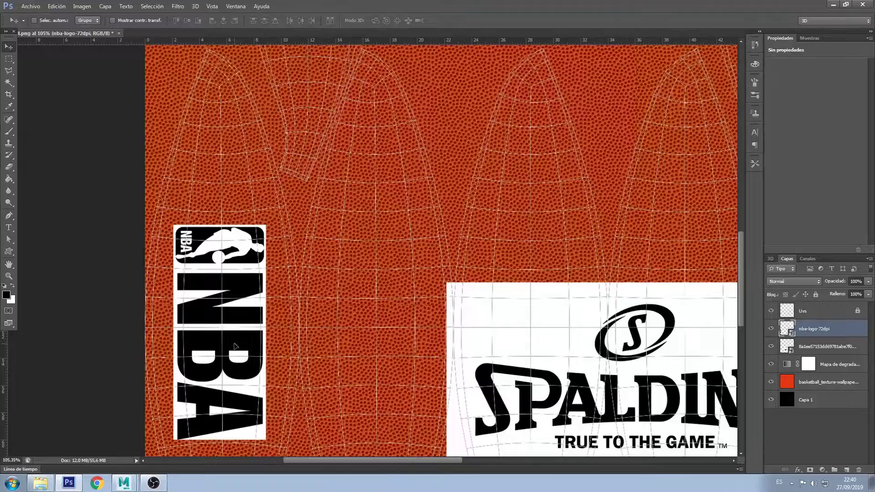
{"action": "scroll", "coordinate": [301, 319], "scroll_direction": "down", "scroll_amount": 2, "text": "alt"}
{"action": "left_click", "coordinate": [794, 282]}
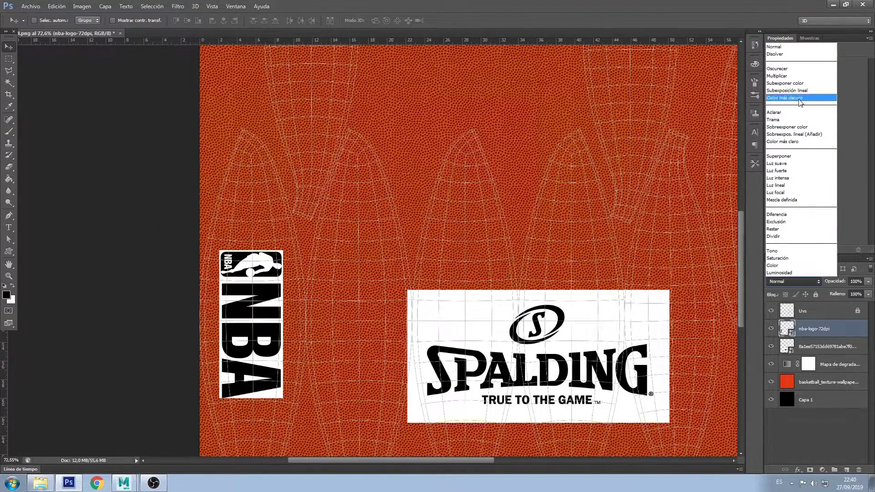
{"action": "left_click", "coordinate": [793, 98]}
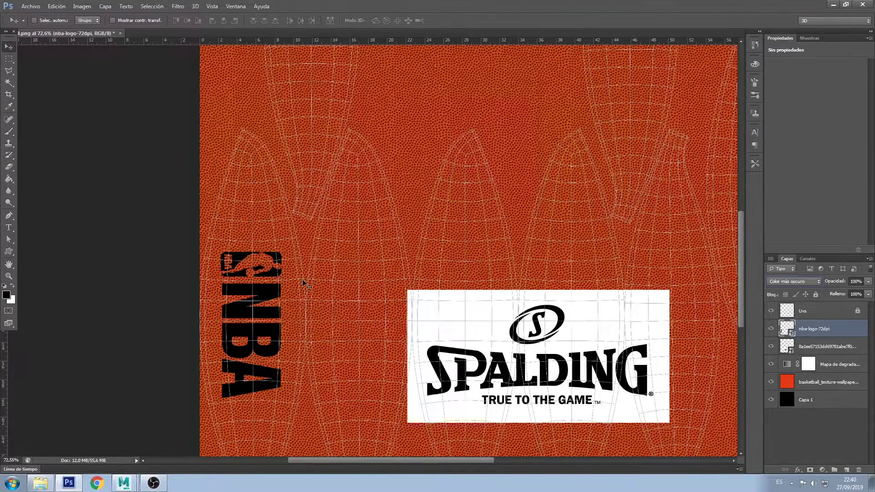
Rename the two logo layers NBA and SPALDING.
{"action": "left_click", "coordinate": [848, 348]}
{"action": "double_click", "coordinate": [805, 328]}
{"action": "type", "text": "NB"}
{"action": "type", "text": "A"}
{"action": "key", "text": "Return"}
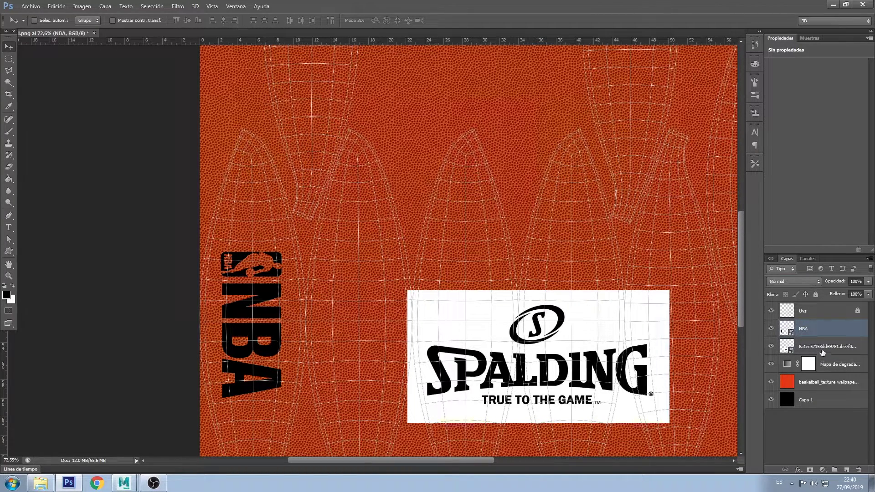
{"action": "double_click", "coordinate": [823, 349]}
{"action": "type", "text": "SPALDING"}
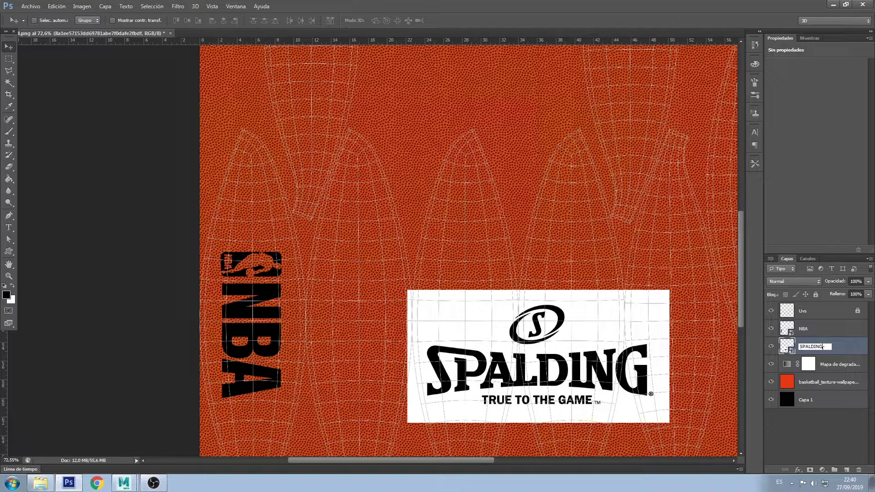
{"action": "key", "text": "Return"}
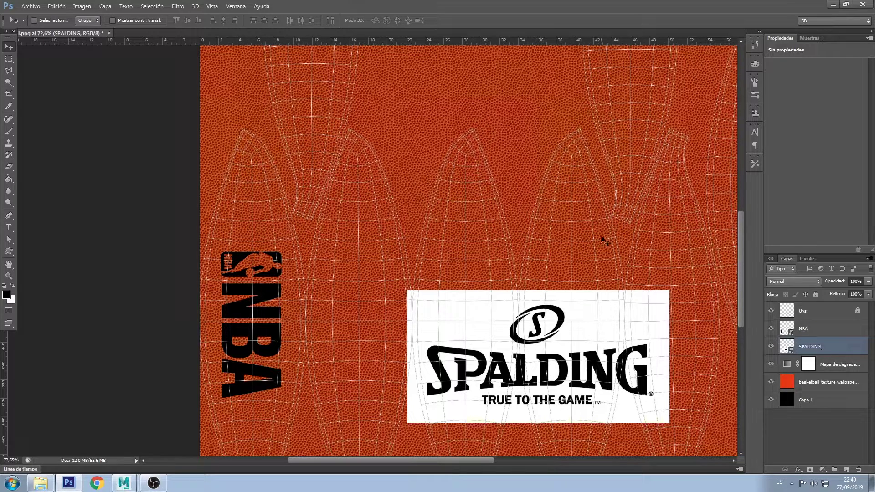
Rotate the Spalding logo to exactly 90° and move it up and left.
{"action": "key", "text": "ctrl+t"}
{"action": "left_click_drag", "start_coordinate": [539, 287], "coordinate": [607, 347]}
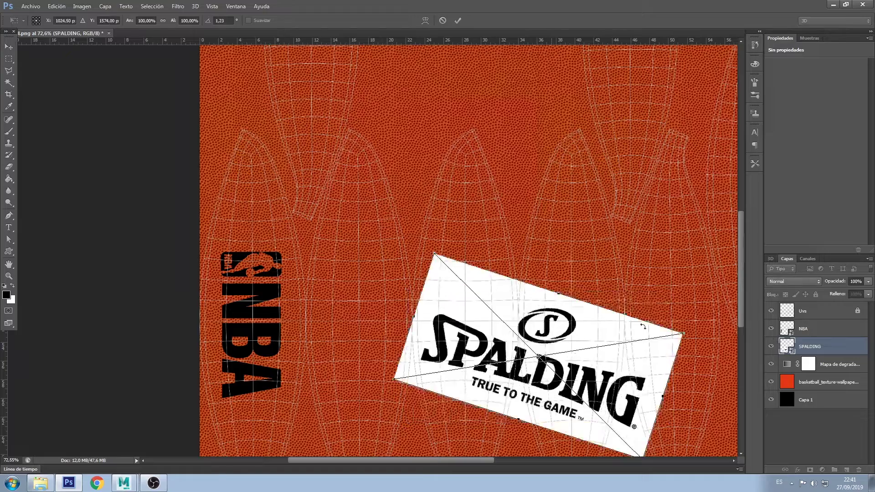
{"action": "left_click", "coordinate": [221, 21]}
{"action": "type", "text": "9"}
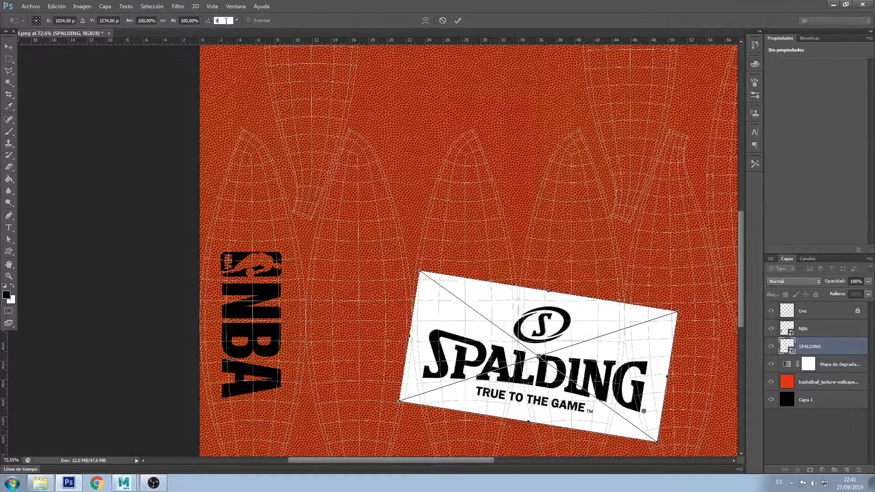
{"action": "type", "text": "0"}
{"action": "left_click", "coordinate": [9, 46]}
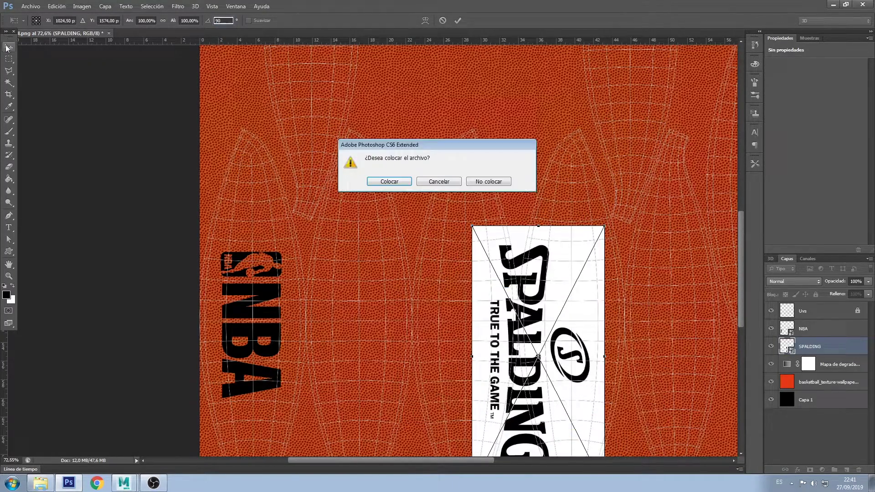
{"action": "left_click", "coordinate": [384, 184]}
{"action": "left_click_drag", "start_coordinate": [541, 335], "coordinate": [478, 303]}
Scale the Spalding logo proportionally to 60% and nudge it slightly left.
{"action": "key", "text": "ctrl+t"}
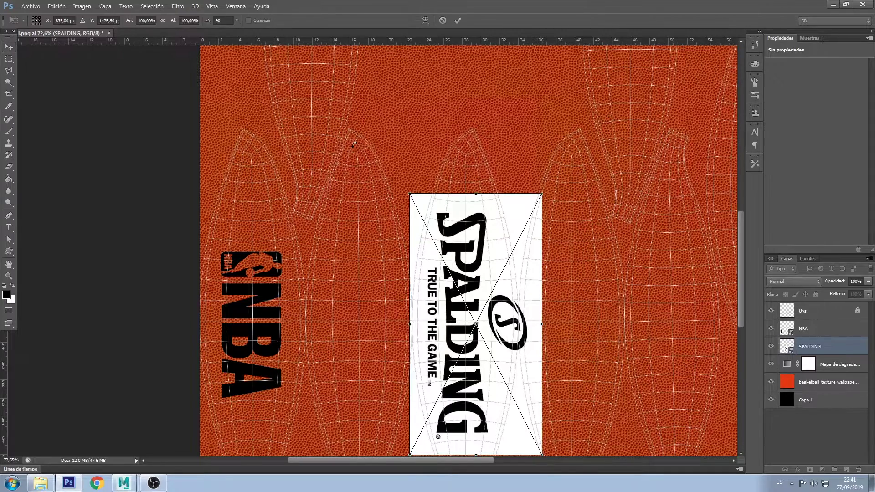
{"action": "double_click", "coordinate": [146, 20]}
{"action": "type", "text": "60"}
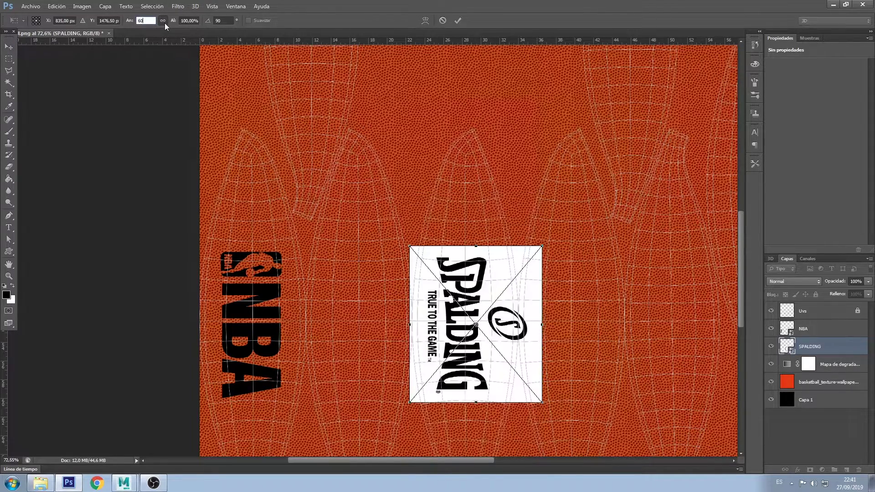
{"action": "left_click", "coordinate": [9, 46]}
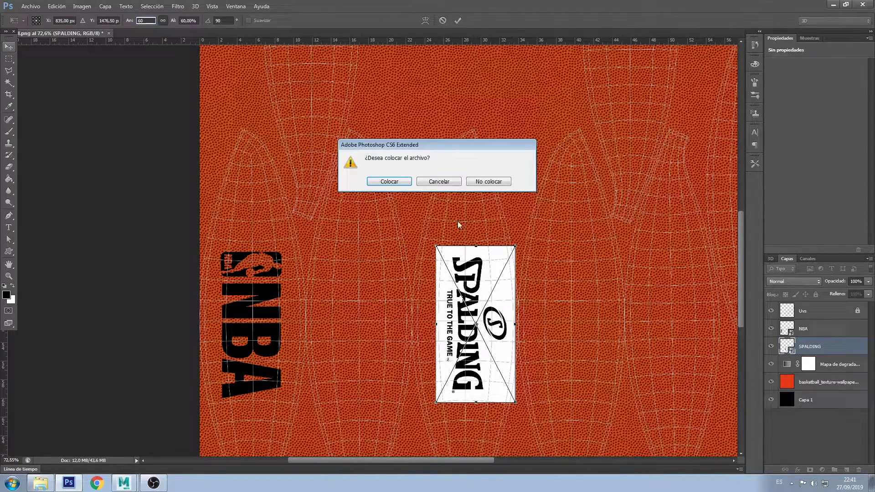
{"action": "left_click", "coordinate": [389, 181]}
{"action": "left_click_drag", "start_coordinate": [483, 316], "coordinate": [476, 316]}
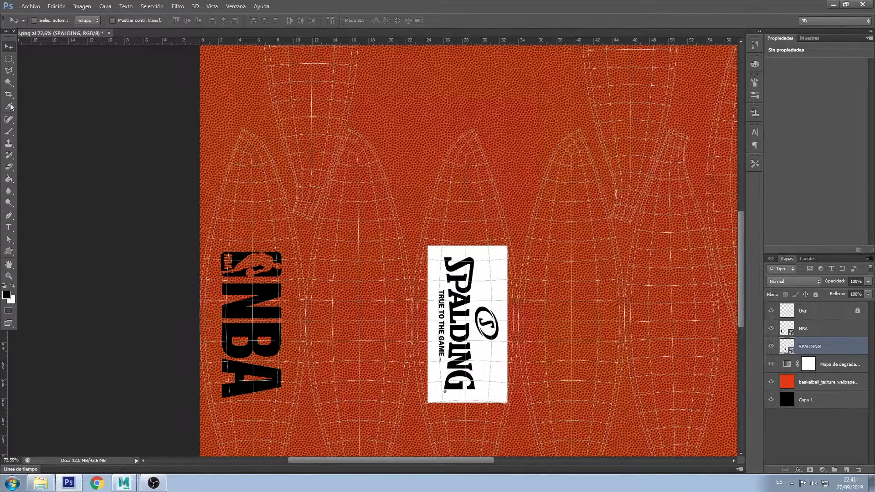
Hide the UV wireframe and set the Spalding layer's blend mode to Color más oscuro.
{"action": "left_click", "coordinate": [771, 311]}
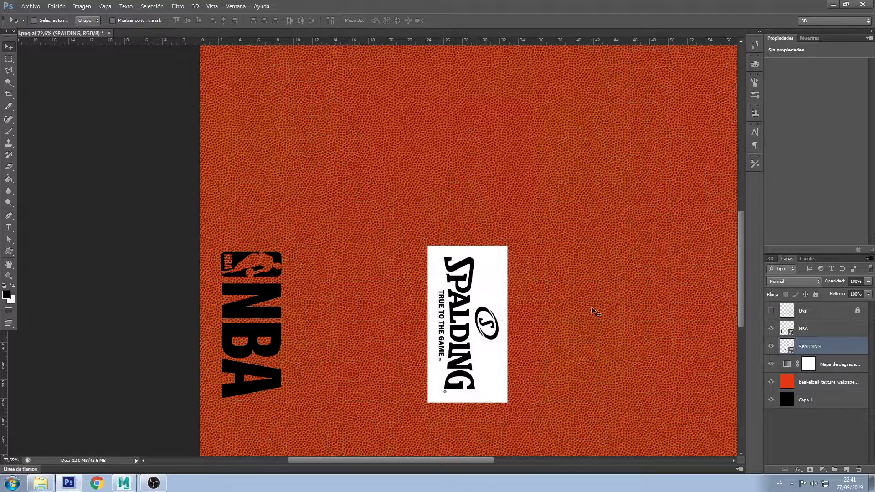
{"action": "left_click", "coordinate": [807, 281]}
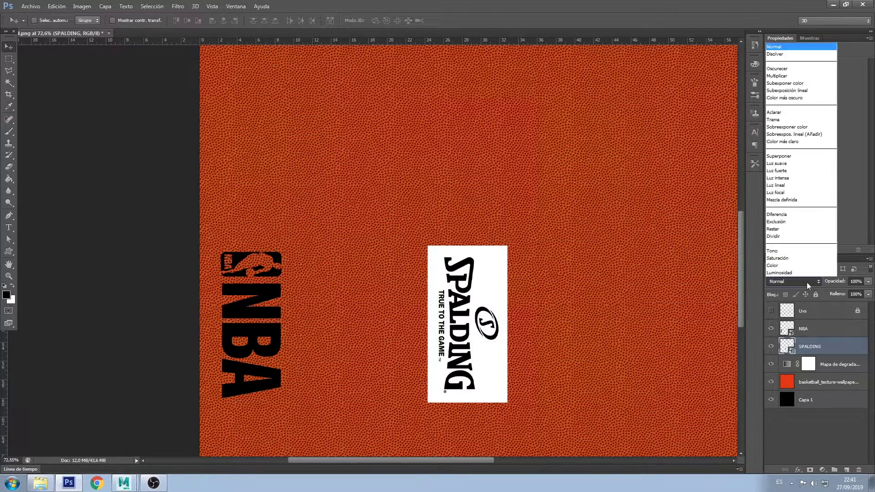
{"action": "left_click", "coordinate": [790, 97]}
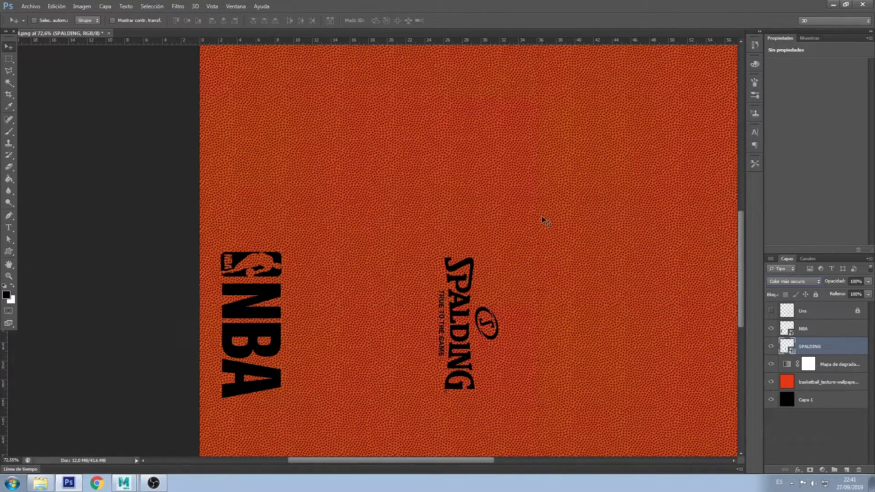
Save the texture over UvBallCurso.psd, confirming the overwrite and save options.
{"action": "key", "text": "ctrl+shift+s"}
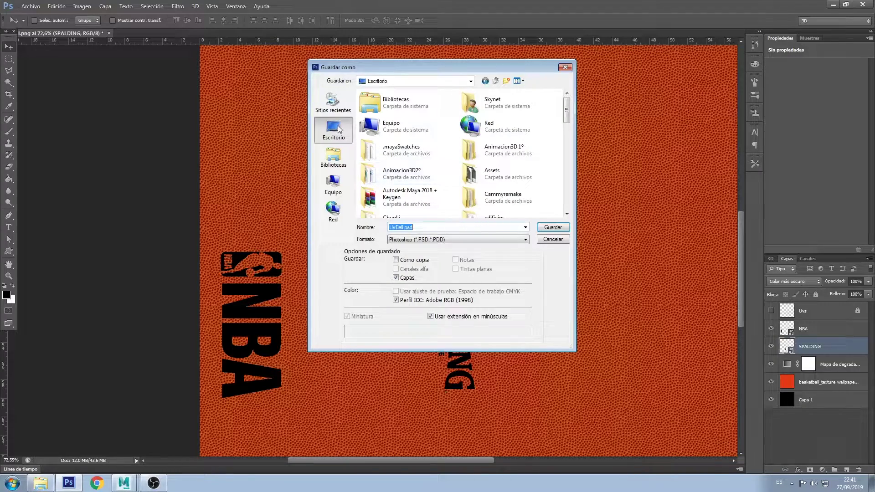
{"action": "left_click_drag", "start_coordinate": [567, 102], "coordinate": [567, 214]}
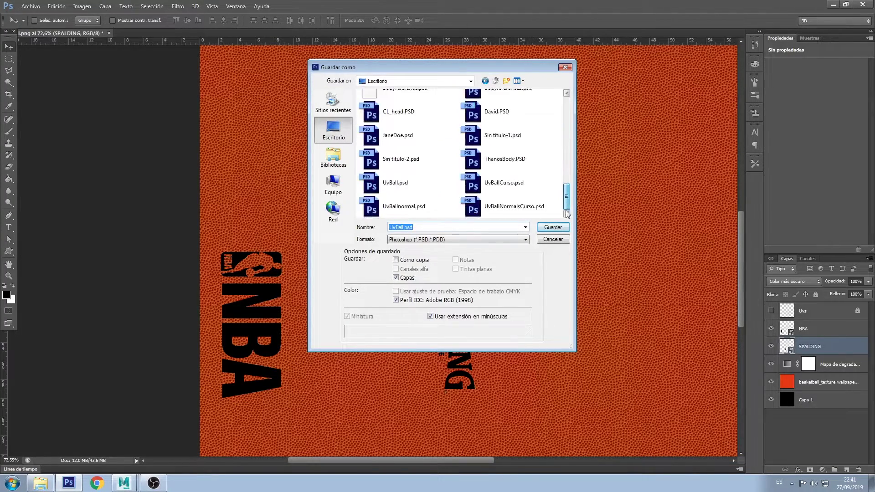
{"action": "left_click", "coordinate": [495, 186]}
{"action": "double_click", "coordinate": [495, 186]}
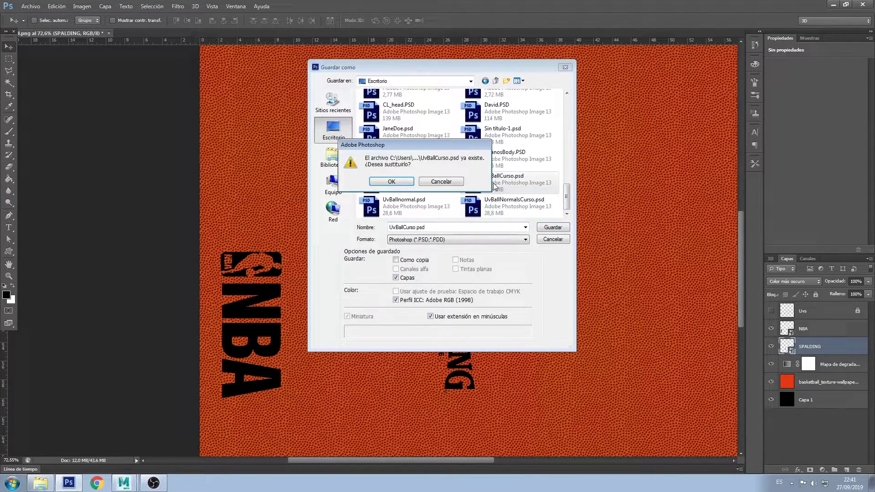
{"action": "left_click", "coordinate": [389, 183]}
{"action": "left_click", "coordinate": [540, 155]}
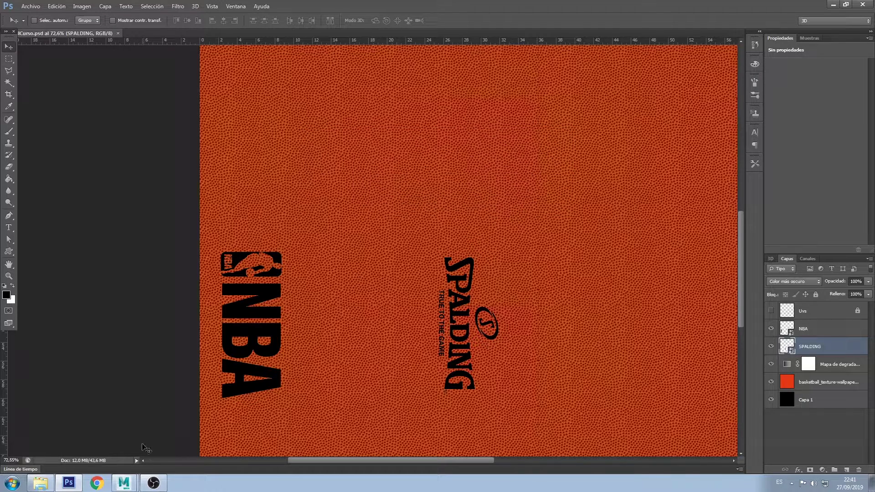
In Maya, minimize the UV Editor and Outliner and select the basketball sphere.
{"action": "left_click", "coordinate": [124, 483]}
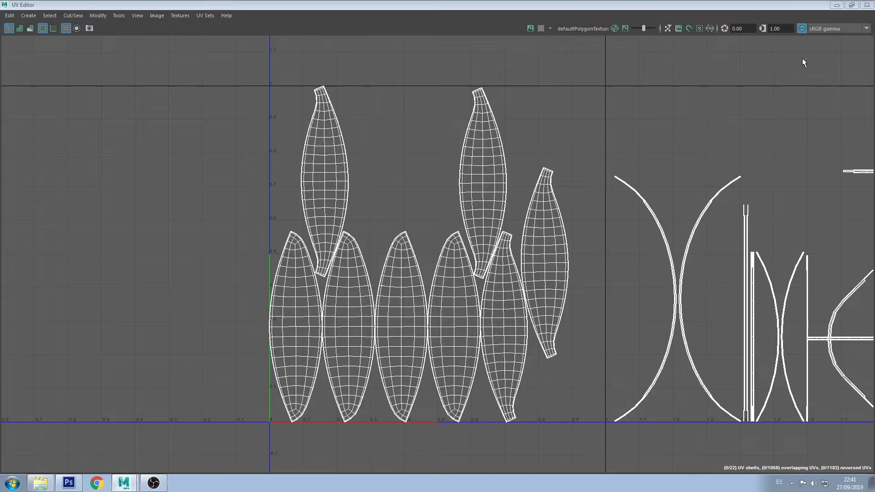
{"action": "left_click", "coordinate": [837, 5]}
{"action": "left_click", "coordinate": [837, 5]}
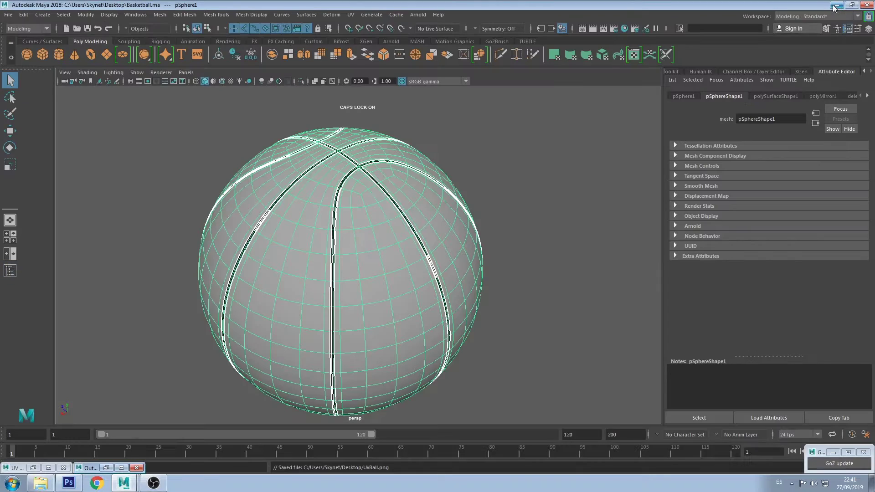
{"action": "left_click", "coordinate": [450, 167]}
{"action": "left_click", "coordinate": [387, 155]}
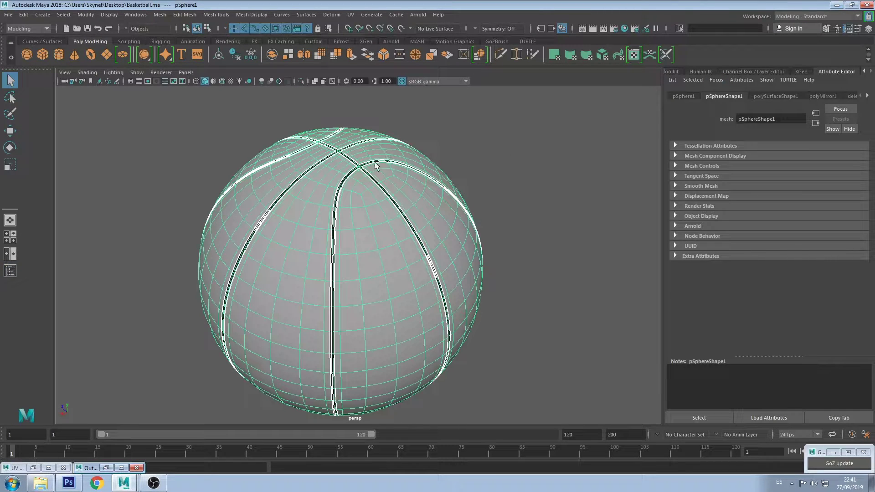
{"action": "left_click", "coordinate": [503, 136]}
{"action": "left_click", "coordinate": [378, 168]}
Assign a new Arnold aiStandardSurface material to the sphere and rename it 'Shader'.
{"action": "right_click_drag", "start_coordinate": [381, 405], "coordinate": [392, 435]}
{"action": "left_click", "coordinate": [207, 176]}
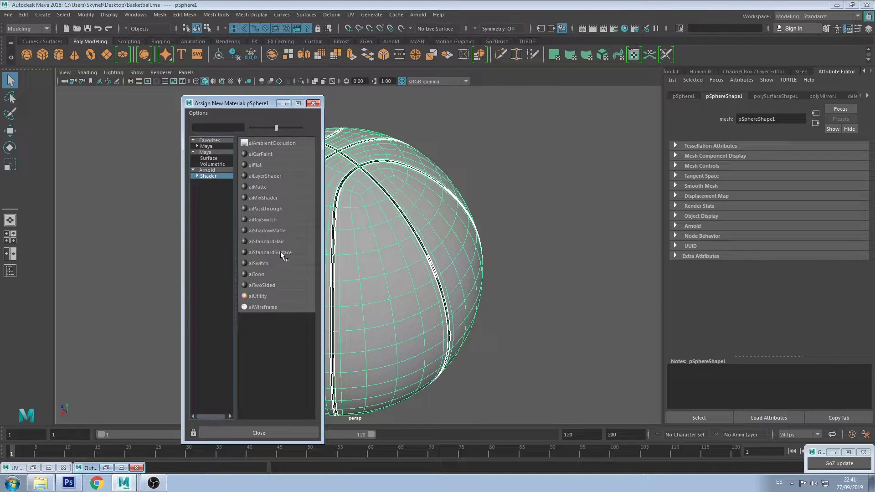
{"action": "left_click", "coordinate": [281, 251]}
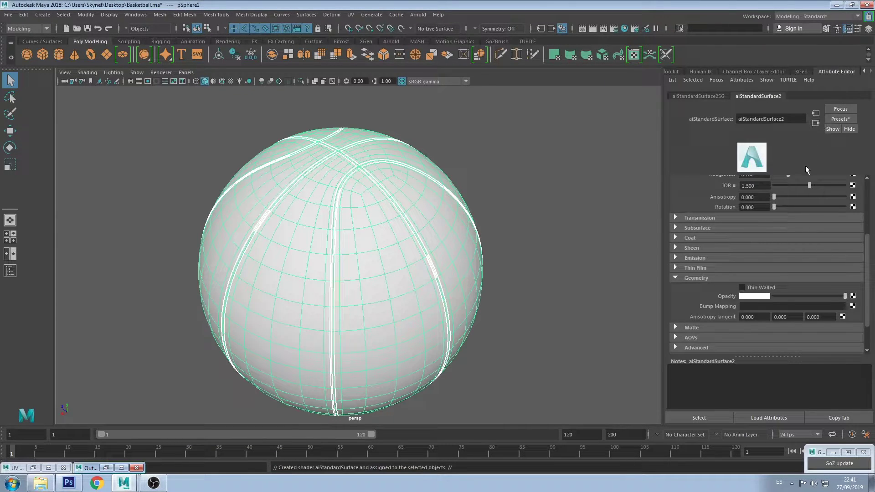
{"action": "scroll", "coordinate": [826, 225], "scroll_direction": "up", "scroll_amount": 3}
{"action": "double_click", "coordinate": [792, 115]}
Rename the ball's aiStandardSurface shader to Spalding_Shader.
{"action": "type", "text": "Sha"}
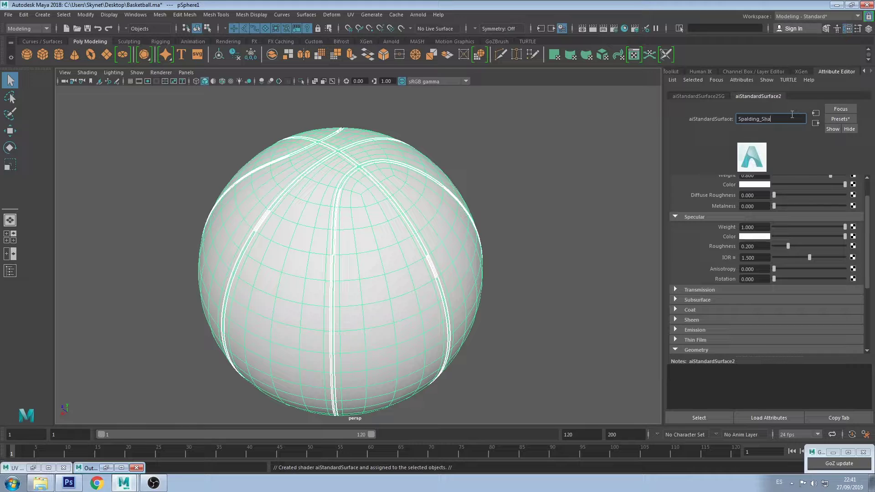
Assign a new Arnold aiStandardSurface material to the sphere and rename it 'Shader'.
Rename the ball's aiStandardSurface shader to Spalding_Shader.
{"action": "type", "text": "der"}
{"action": "key", "text": "Return"}
{"action": "scroll", "coordinate": [841, 224], "scroll_direction": "up", "scroll_amount": 2}
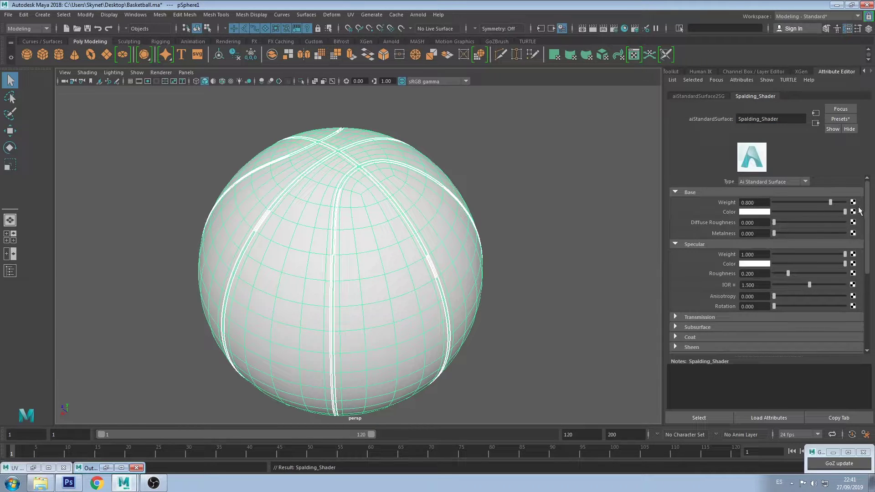
Connect UvBallCurso.psd from the Desktop as a file texture on the base colour.
{"action": "left_click", "coordinate": [852, 213]}
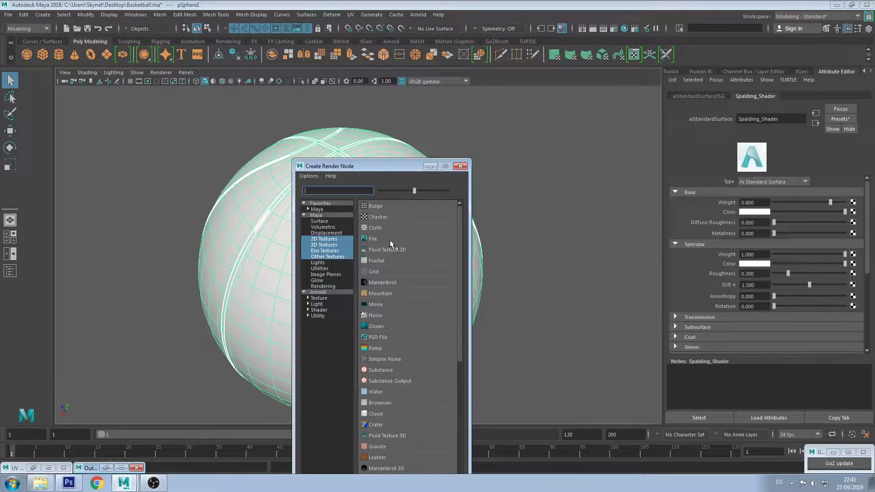
{"action": "left_click", "coordinate": [388, 239]}
{"action": "left_click", "coordinate": [856, 221]}
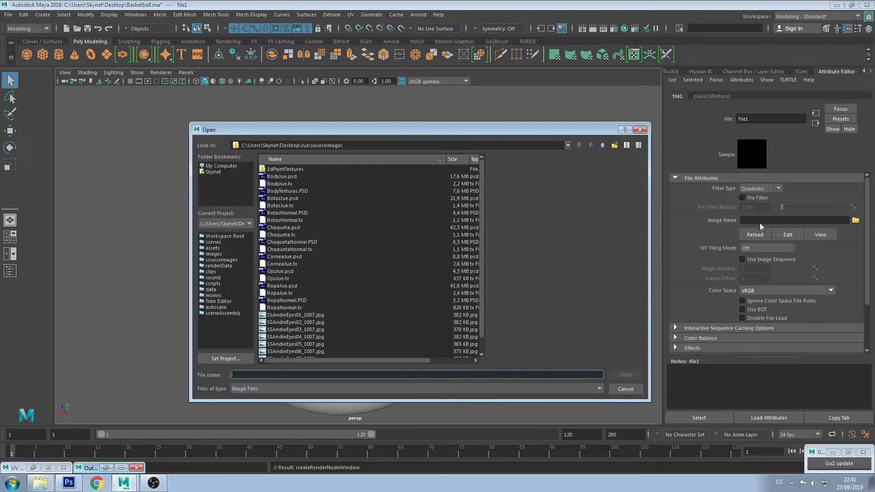
{"action": "scroll", "coordinate": [322, 226], "scroll_direction": "down", "scroll_amount": 1}
{"action": "left_click", "coordinate": [214, 173]}
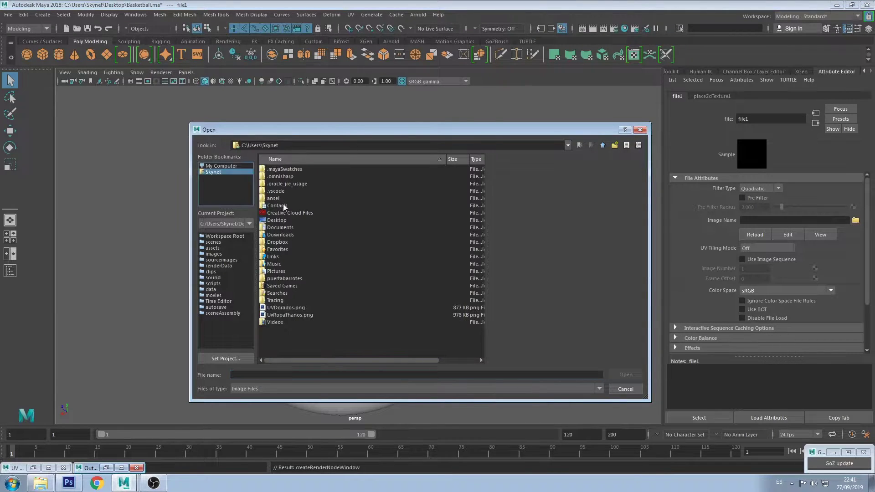
{"action": "double_click", "coordinate": [278, 221]}
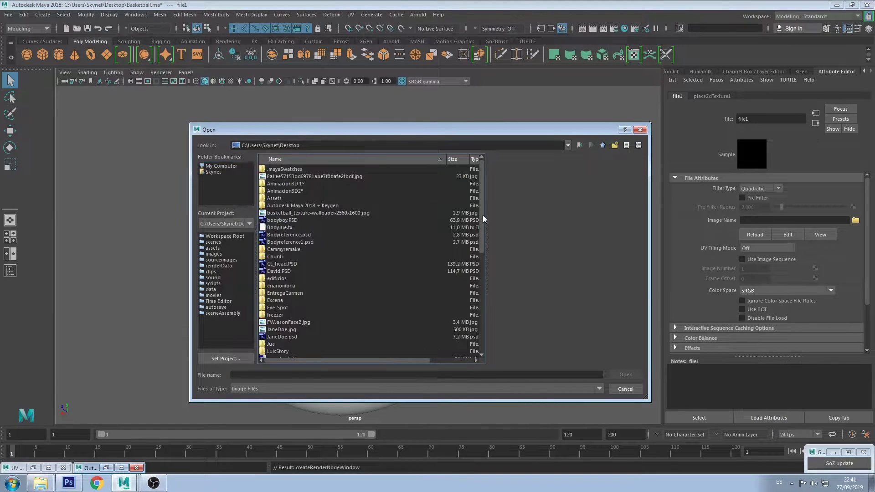
{"action": "left_click_drag", "start_coordinate": [483, 218], "coordinate": [482, 310]}
{"action": "double_click", "coordinate": [298, 332]}
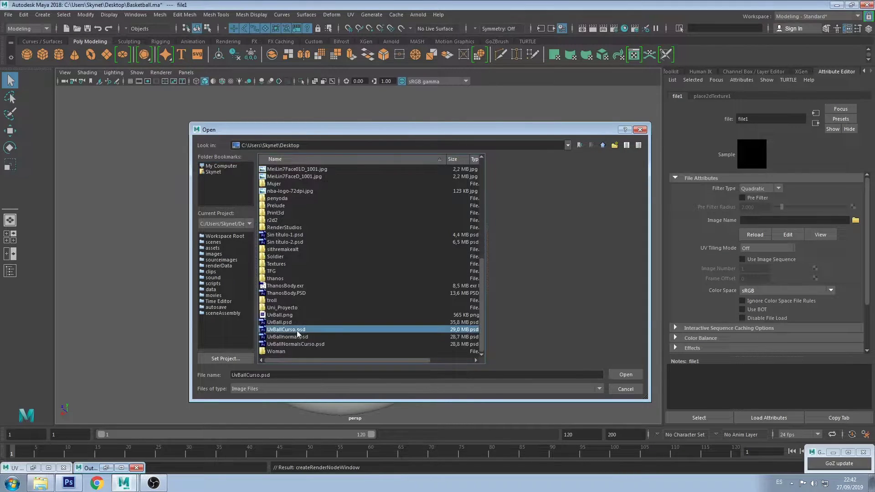
{"action": "left_click", "coordinate": [563, 184]}
Show textured display and delete the ball's non-deformer history.
{"action": "key", "text": "6"}
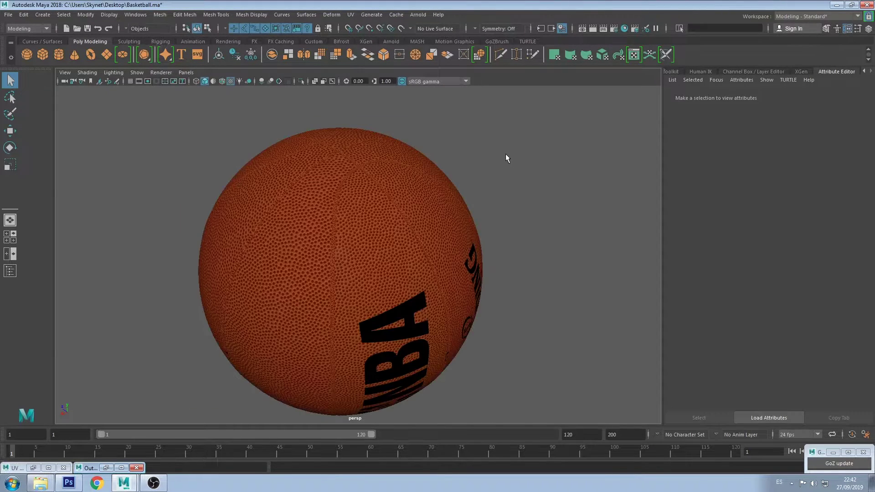
{"action": "mouse_move", "coordinate": [450, 204]}
{"action": "left_mouse_down", "text": "alt"}
{"action": "mouse_move", "coordinate": [400, 186]}
{"action": "mouse_move", "coordinate": [417, 192]}
{"action": "mouse_move", "coordinate": [429, 244]}
{"action": "left_mouse_up", "text": "alt"}
{"action": "scroll", "coordinate": [402, 207], "scroll_direction": "down", "scroll_amount": 3}
{"action": "scroll", "coordinate": [347, 190], "scroll_direction": "up", "scroll_amount": 5}
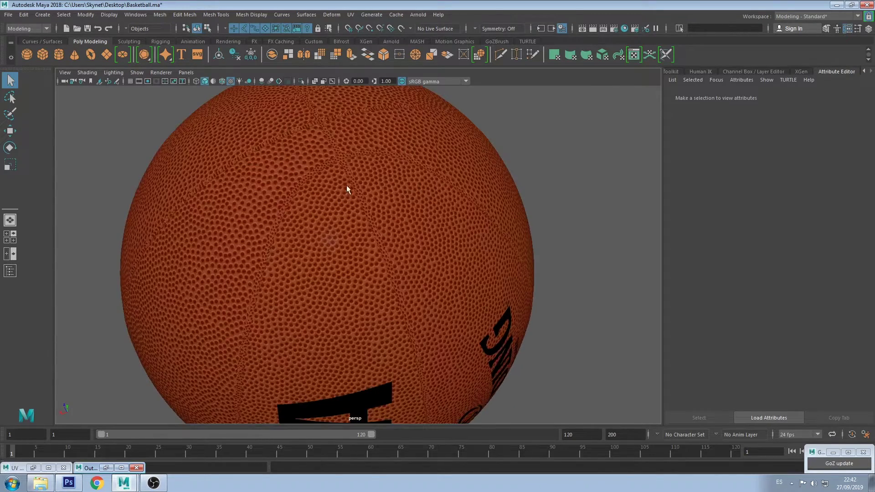
{"action": "left_click", "coordinate": [350, 188]}
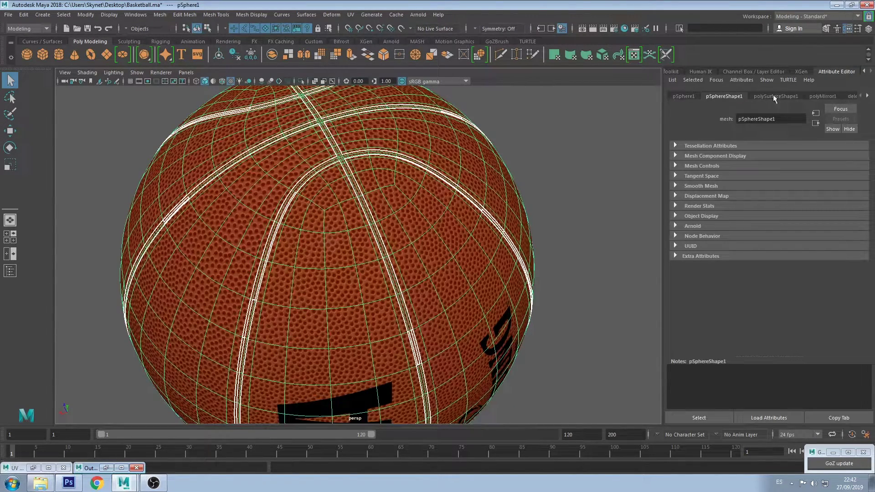
{"action": "left_click", "coordinate": [23, 14]}
{"action": "mouse_move", "coordinate": [53, 131]}
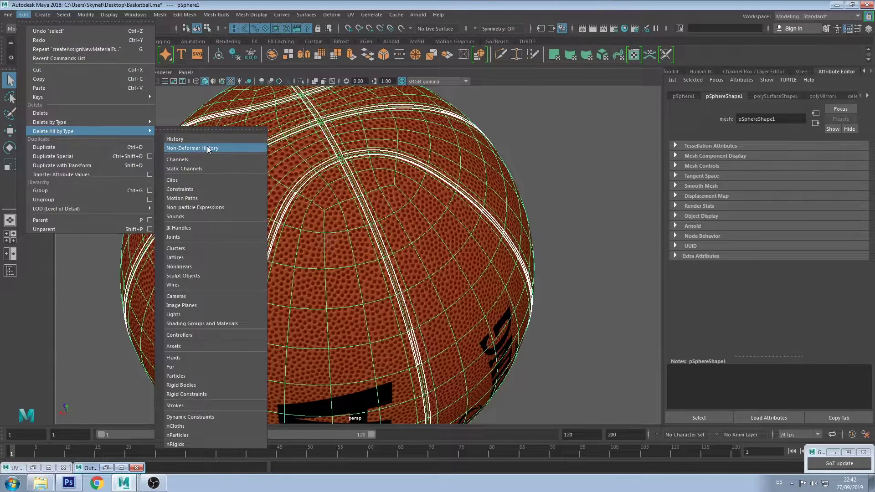
{"action": "left_click", "coordinate": [210, 147]}
Replace Spalding_Shader's settings with the Rubber preset (roughness 0.600, IOR 1.520).
{"action": "left_click", "coordinate": [773, 96]}
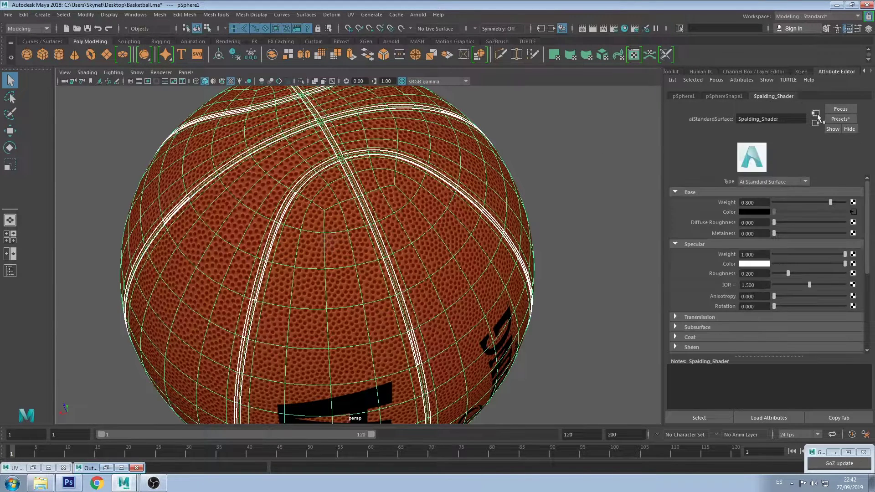
{"action": "left_click", "coordinate": [840, 119]}
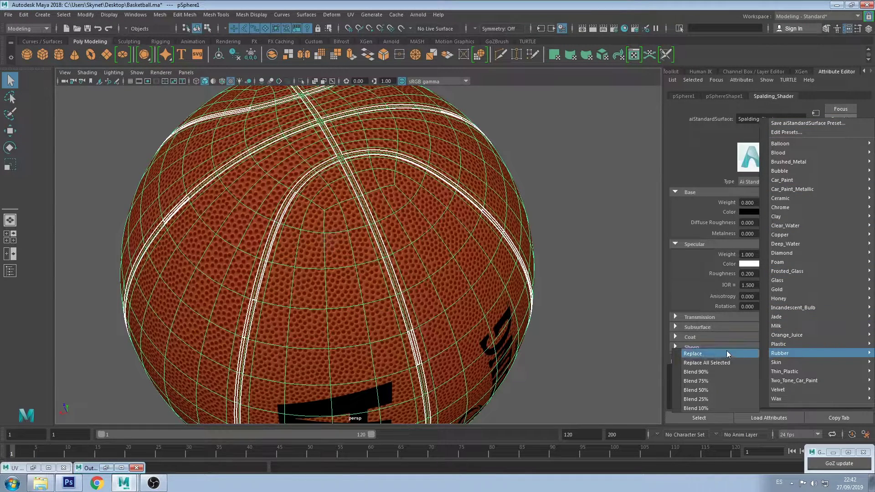
{"action": "left_click", "coordinate": [697, 354]}
{"action": "left_click", "coordinate": [599, 181]}
Reselect the ball and restore the UV Editor.
{"action": "scroll", "coordinate": [450, 176], "scroll_direction": "down", "scroll_amount": 5}
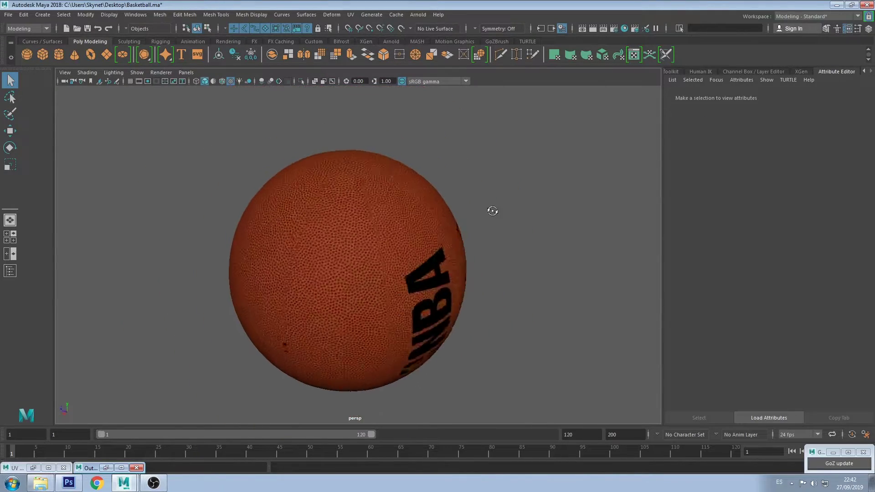
{"action": "mouse_move", "coordinate": [492, 209]}
{"action": "left_mouse_down", "text": "alt"}
{"action": "mouse_move", "coordinate": [508, 150]}
{"action": "mouse_move", "coordinate": [475, 178]}
{"action": "left_mouse_up", "text": "alt"}
{"action": "left_click", "coordinate": [358, 227]}
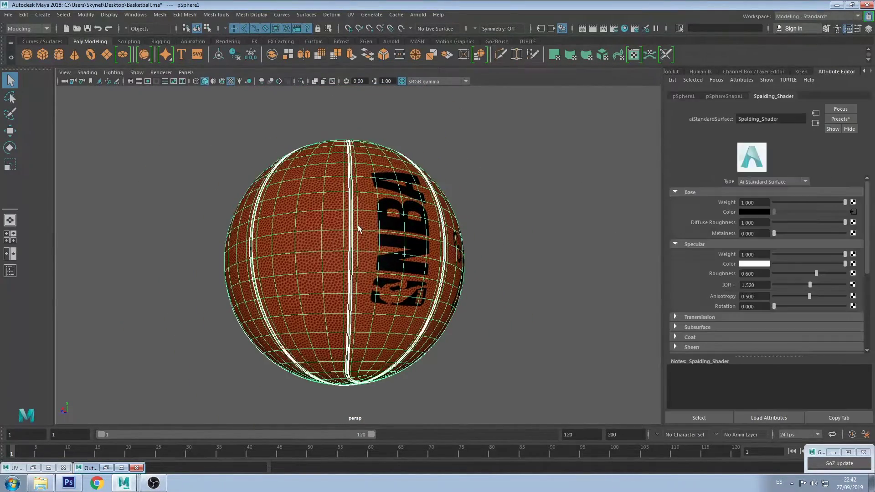
{"action": "left_click", "coordinate": [48, 468]}
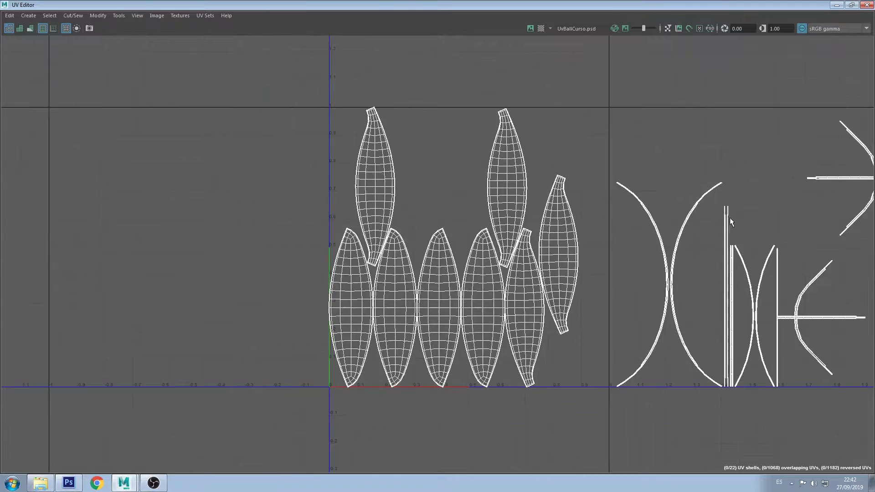
Select the seam shells in the UV layout and assign them a new aiStandardSurface material.
{"action": "scroll", "coordinate": [546, 181], "scroll_direction": "up", "scroll_amount": 3}
{"action": "left_click_drag", "start_coordinate": [664, 75], "coordinate": [313, 453]}
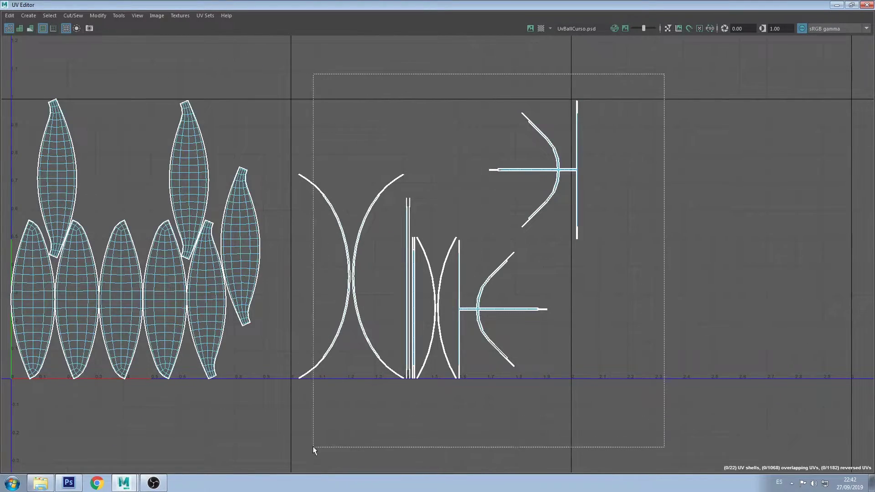
{"action": "left_click", "coordinate": [838, 4]}
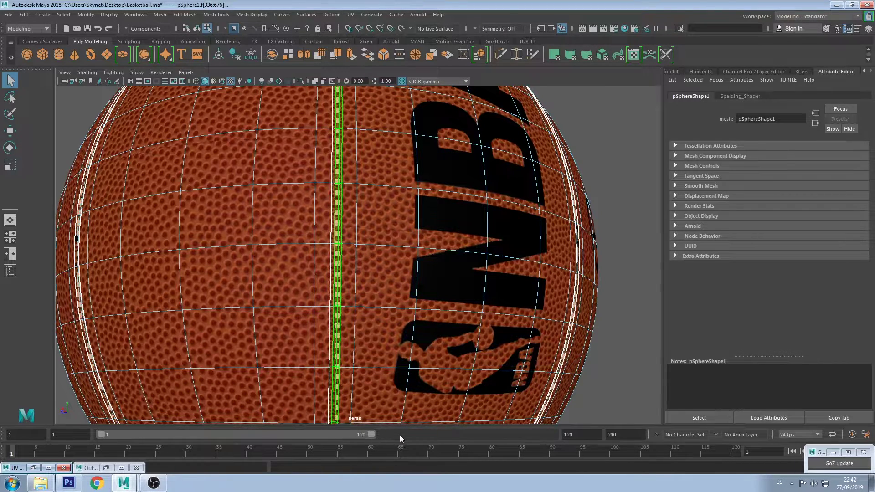
{"action": "right_click_drag", "start_coordinate": [451, 328], "coordinate": [465, 302]}
Frame and orbit the ball to check the black seams around the NBA/Spalding lettering.
{"action": "key", "text": "F8"}
{"action": "key", "text": "f"}
{"action": "left_click", "coordinate": [549, 160]}
{"action": "mouse_move", "coordinate": [549, 160]}
{"action": "left_mouse_down", "text": "alt"}
{"action": "mouse_move", "coordinate": [523, 236]}
{"action": "mouse_move", "coordinate": [496, 261]}
{"action": "mouse_move", "coordinate": [509, 189]}
{"action": "mouse_move", "coordinate": [457, 212]}
{"action": "mouse_move", "coordinate": [322, 323]}
{"action": "mouse_move", "coordinate": [338, 260]}
{"action": "mouse_move", "coordinate": [488, 228]}
{"action": "left_mouse_up", "text": "alt"}
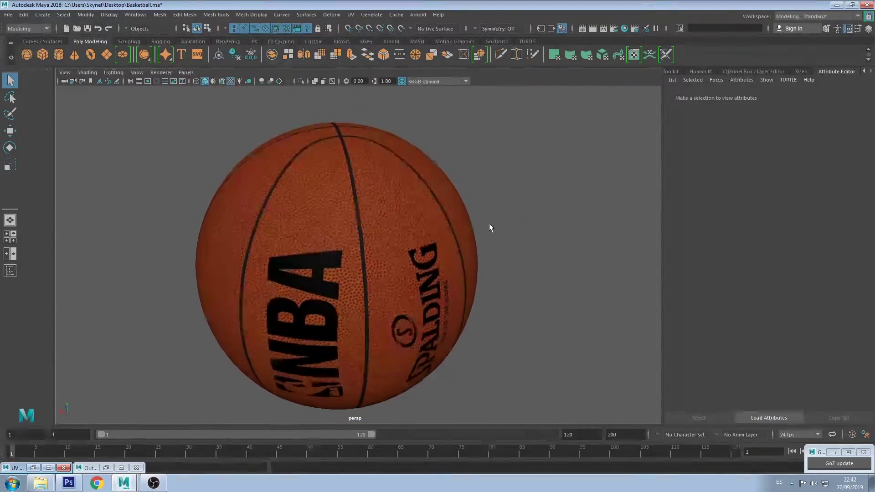
{"action": "mouse_move", "coordinate": [488, 228]}
{"action": "right_mouse_down", "text": "alt"}
{"action": "mouse_move", "coordinate": [473, 211]}
{"action": "mouse_move", "coordinate": [485, 269]}
{"action": "right_mouse_up", "text": "alt"}
{"action": "mouse_move", "coordinate": [484, 268]}
{"action": "left_mouse_down", "text": "alt"}
{"action": "mouse_move", "coordinate": [514, 160]}
{"action": "mouse_move", "coordinate": [484, 232]}
{"action": "left_mouse_up", "text": "alt"}
{"action": "scroll", "coordinate": [484, 223], "scroll_direction": "down", "scroll_amount": 3}
{"action": "scroll", "coordinate": [484, 214], "scroll_direction": "up", "scroll_amount": 5}
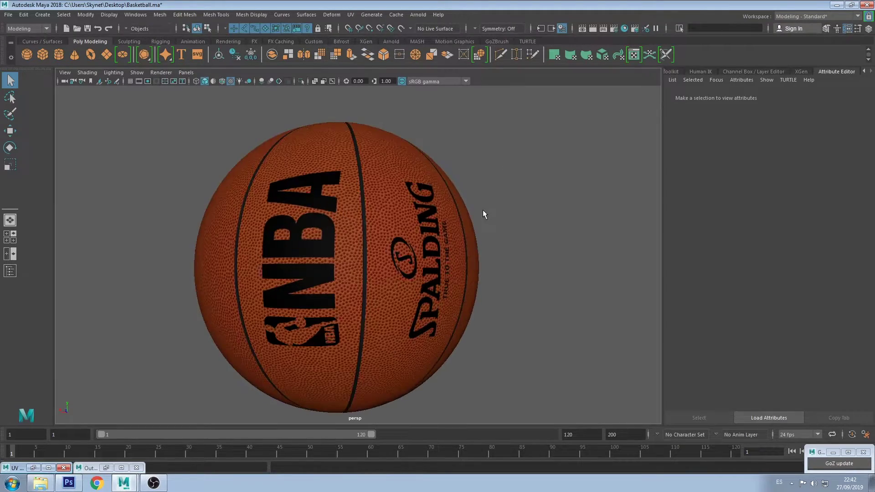
Save the Photoshop ball texture over the existing UvBallNormalsCurso.psd, accepting the format options.
{"action": "left_click", "coordinate": [73, 478]}
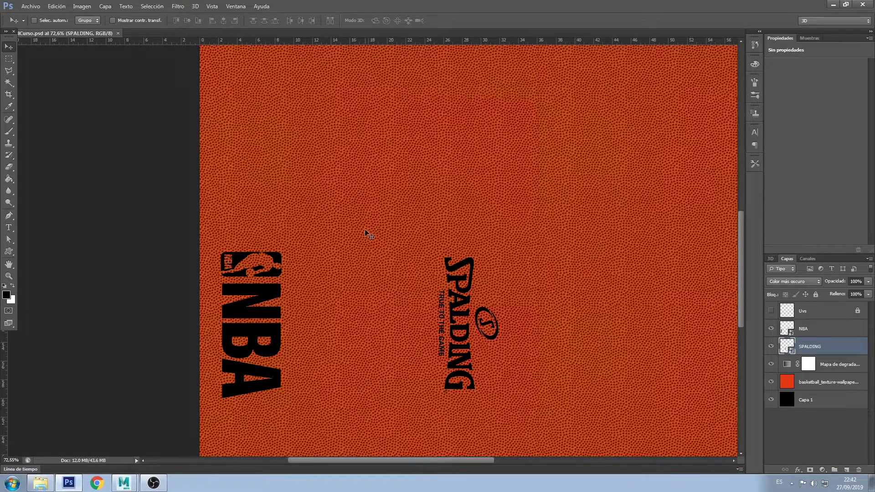
{"action": "left_click", "coordinate": [33, 7]}
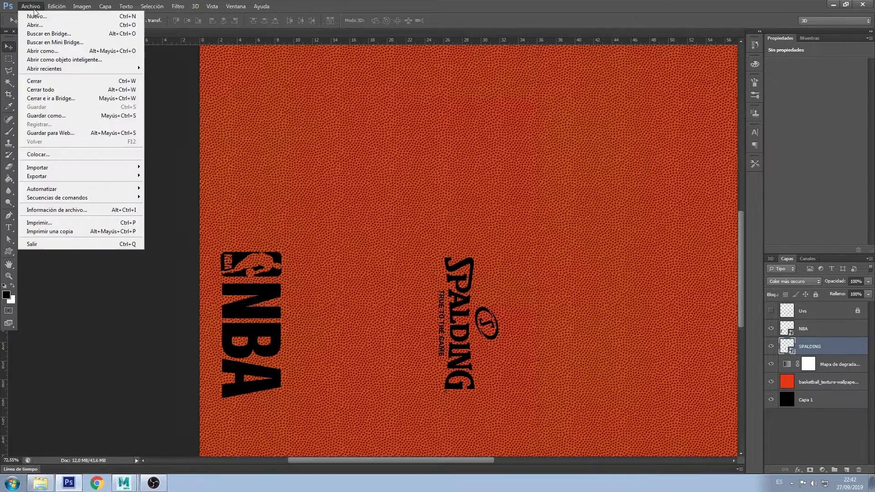
{"action": "left_click", "coordinate": [68, 115]}
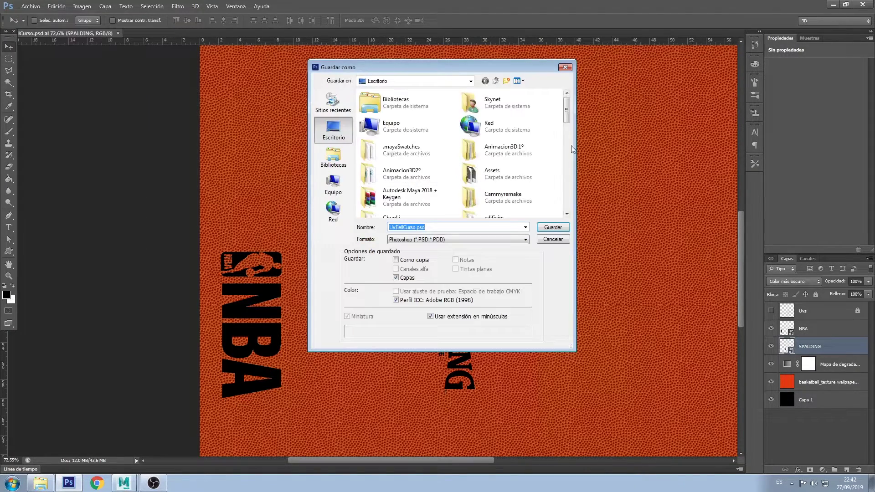
{"action": "left_click_drag", "start_coordinate": [567, 116], "coordinate": [567, 206]}
{"action": "left_click", "coordinate": [499, 208]}
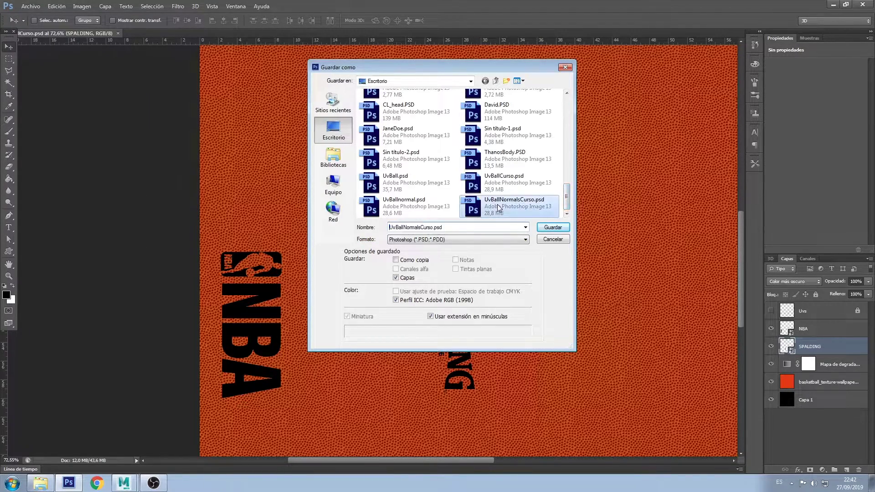
{"action": "double_click", "coordinate": [512, 205]}
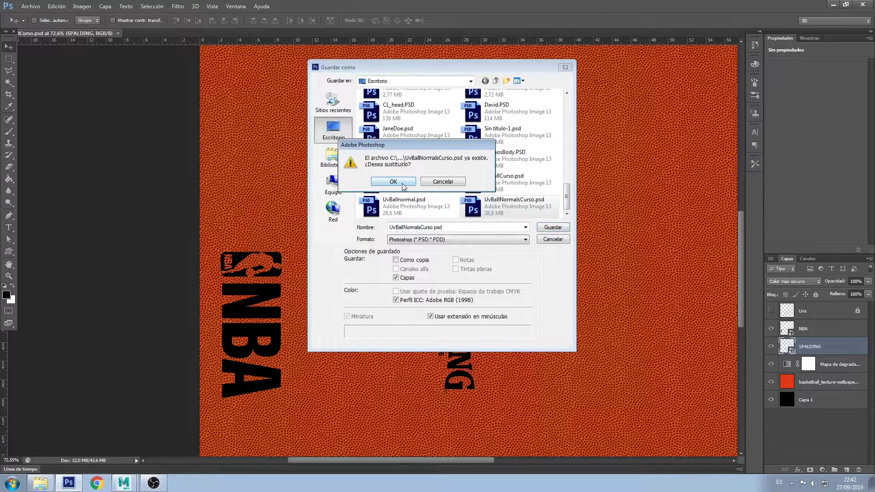
{"action": "left_click", "coordinate": [402, 183]}
{"action": "left_click", "coordinate": [543, 149]}
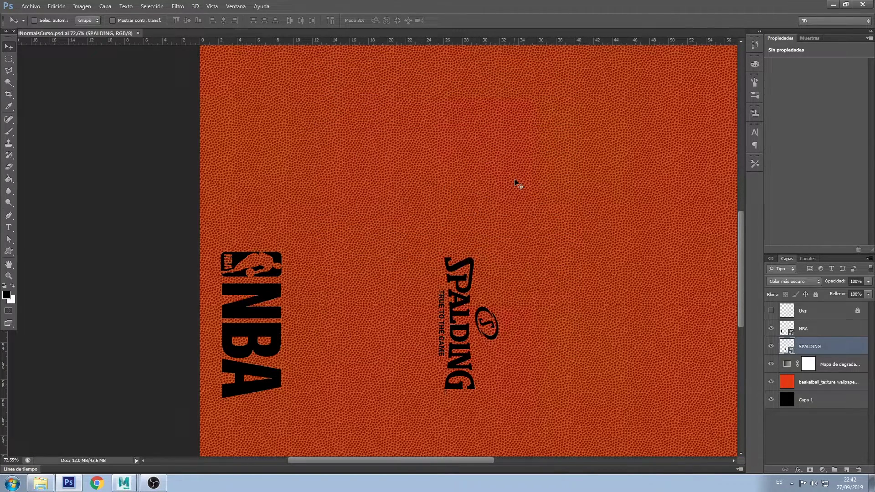
Delete the Mapa de degradado gradient map layer and rasterize the SPALDING layer.
{"action": "left_click", "coordinate": [815, 365]}
{"action": "key", "text": "Delete"}
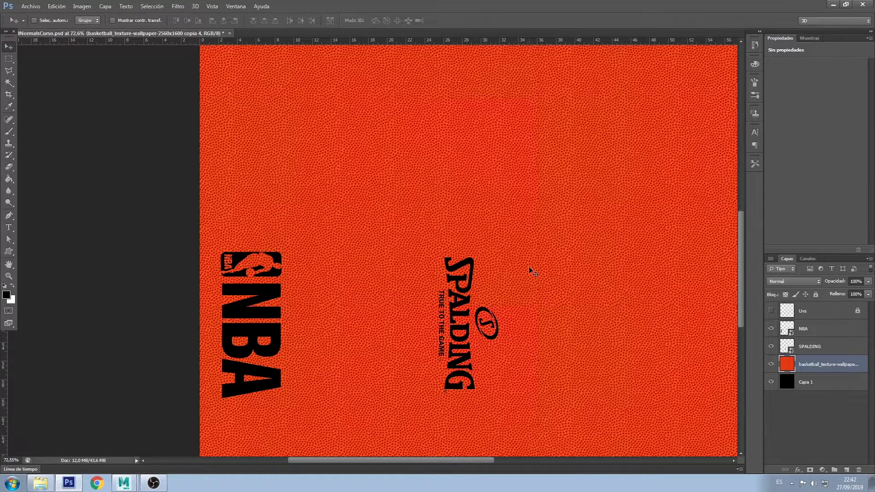
{"action": "left_click", "coordinate": [806, 334]}
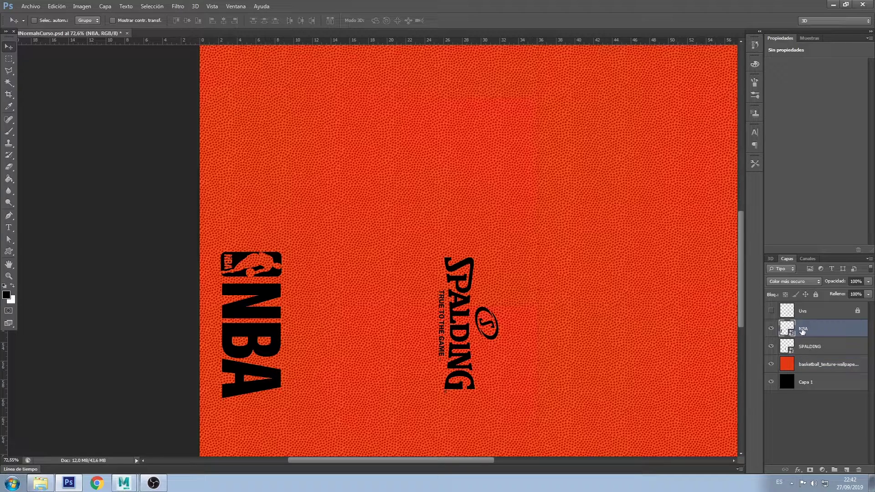
{"action": "right_click", "coordinate": [803, 331]}
{"action": "left_click", "coordinate": [807, 360]}
{"action": "right_click", "coordinate": [808, 349]}
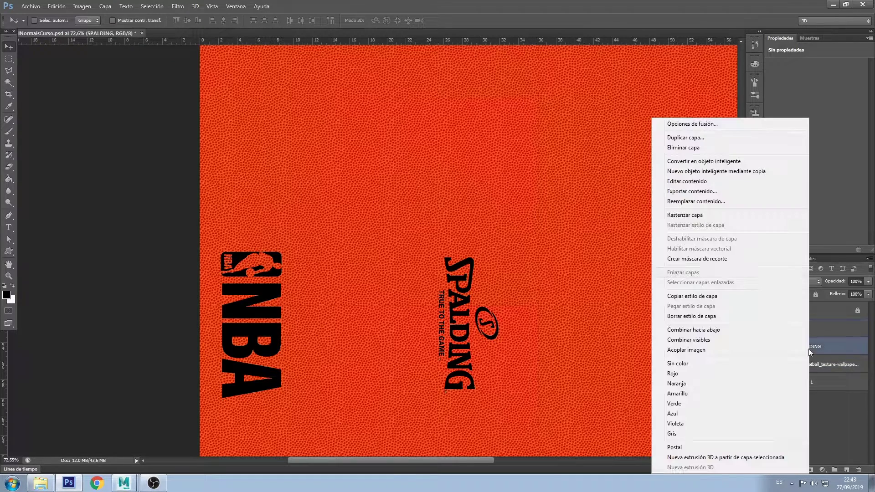
{"action": "left_click", "coordinate": [693, 215]}
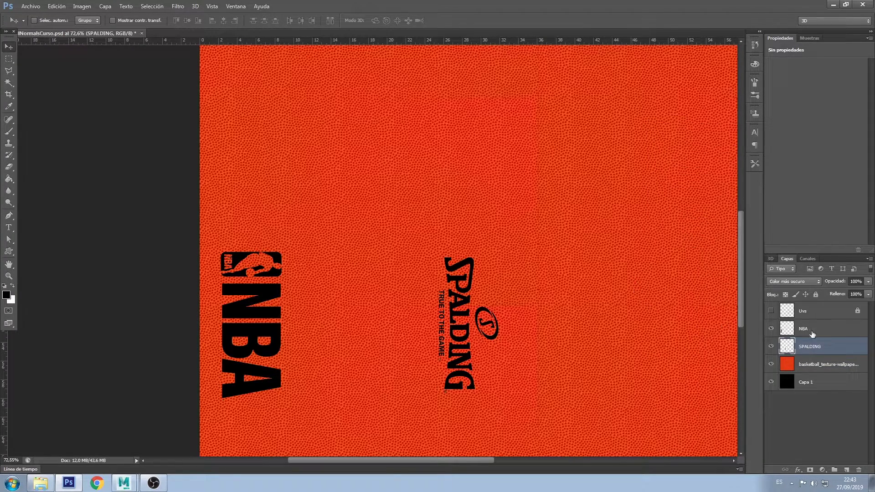
Set the NBA and SPALDING layers' blend mode to Normal.
{"action": "left_click", "coordinate": [814, 335]}
{"action": "left_click", "coordinate": [792, 282]}
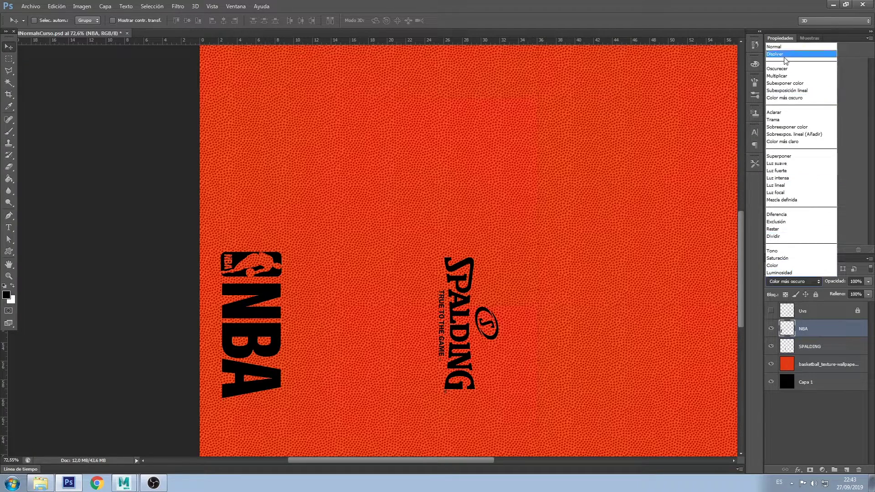
{"action": "left_click", "coordinate": [792, 48]}
{"action": "left_click", "coordinate": [822, 344]}
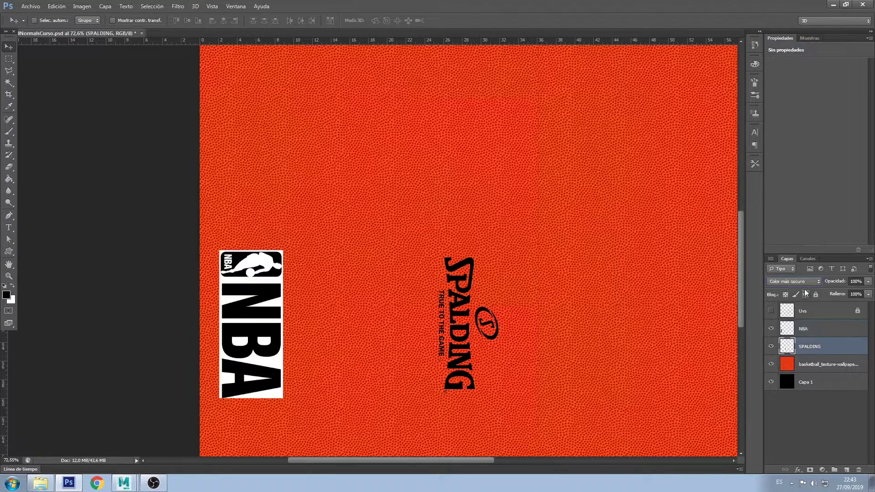
{"action": "left_click", "coordinate": [802, 281]}
{"action": "left_click", "coordinate": [793, 48]}
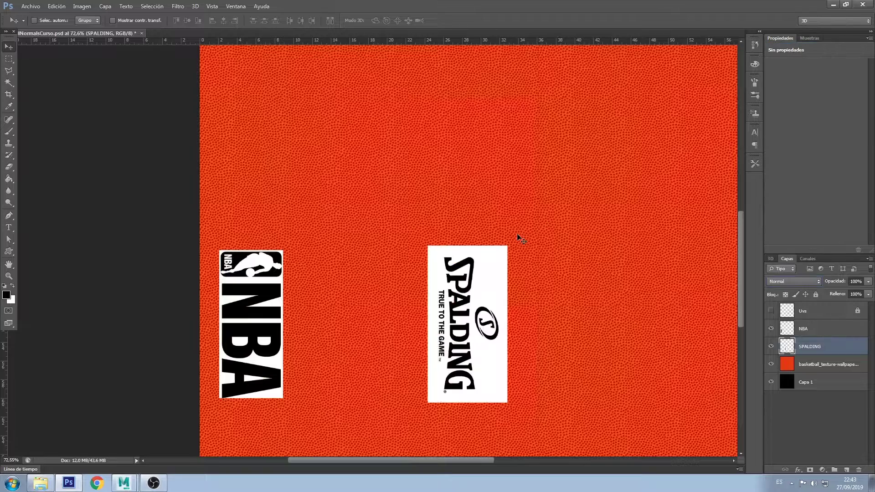
Delete the white background around the SPALDING logo with the Magic Wand.
{"action": "left_click", "coordinate": [9, 83]}
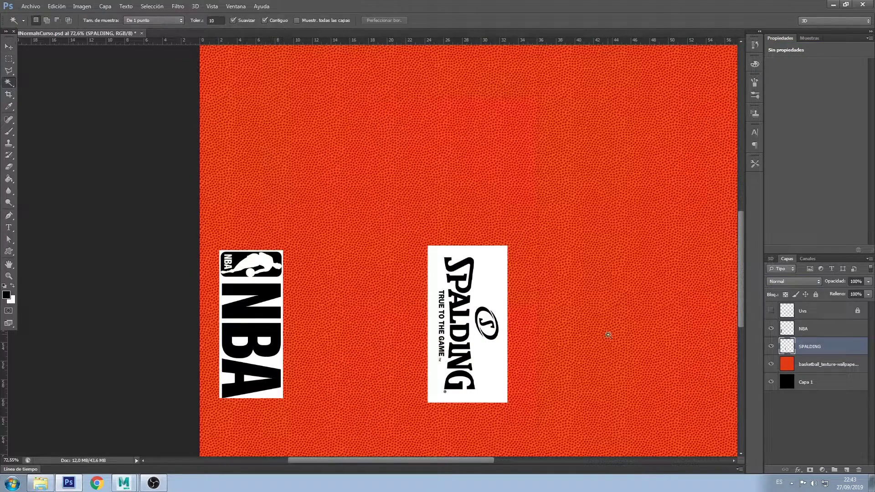
{"action": "left_click", "coordinate": [484, 275]}
{"action": "key", "text": "Delete"}
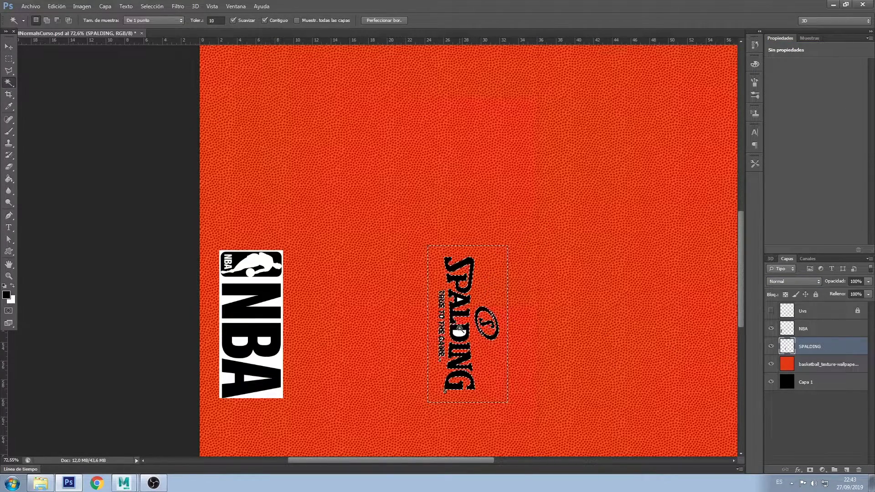
{"action": "key", "text": "ctrl+d"}
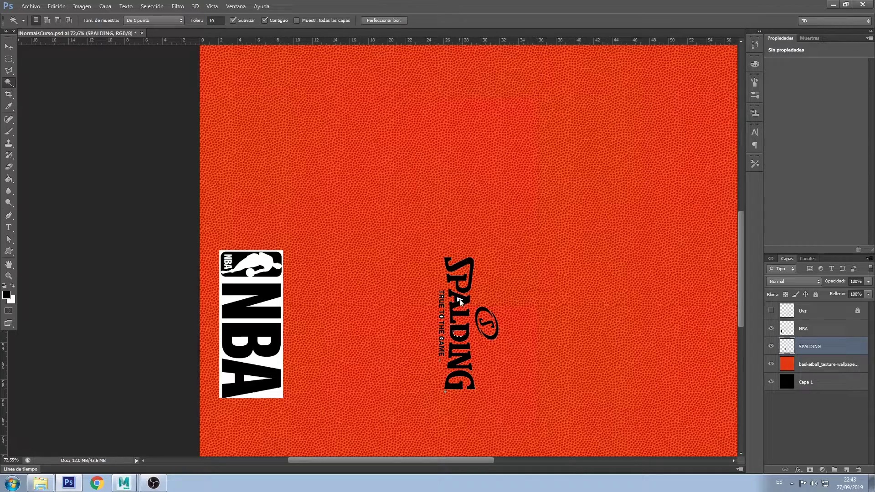
{"action": "scroll", "coordinate": [461, 301], "scroll_direction": "up", "scroll_amount": 3, "text": "alt"}
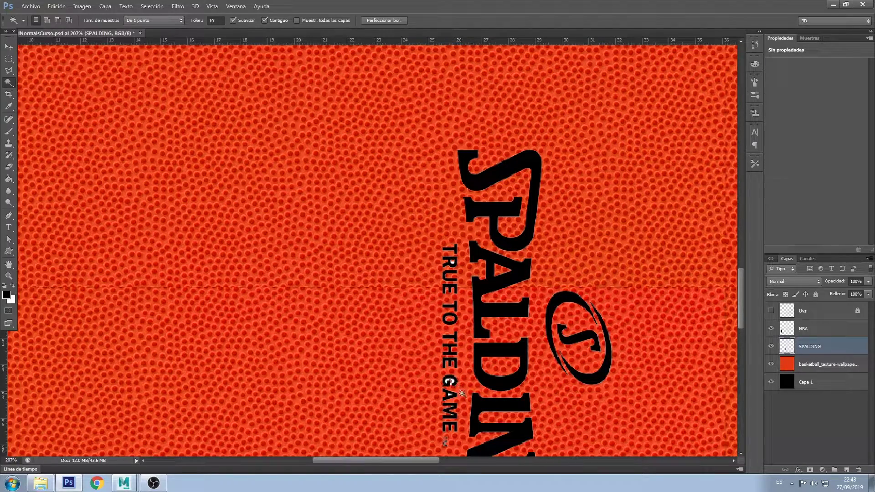
Marquee-select the tiny mark under the SPALDING tagline, then clear the selection.
{"action": "left_click", "coordinate": [8, 58]}
{"action": "scroll", "coordinate": [371, 240], "scroll_direction": "down", "scroll_amount": 3, "text": "alt"}
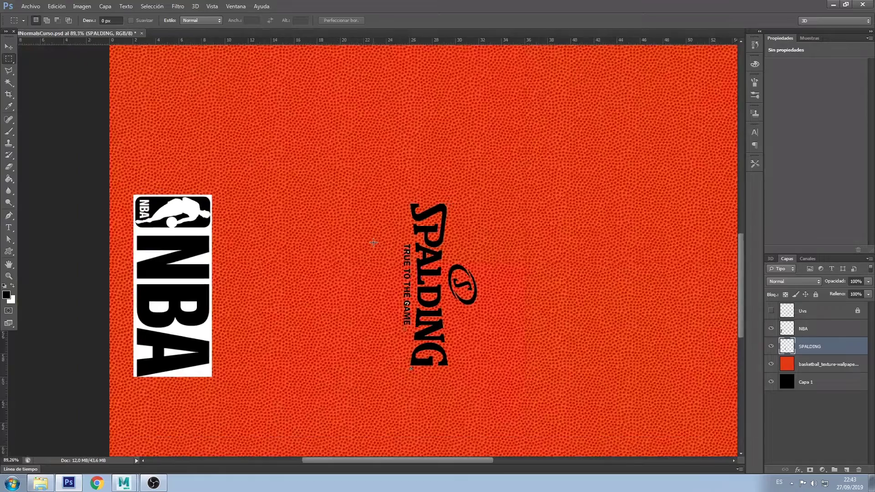
{"action": "scroll", "coordinate": [371, 240], "scroll_direction": "down", "scroll_amount": 2, "text": "alt"}
{"action": "scroll", "coordinate": [420, 360], "scroll_direction": "up", "scroll_amount": 3, "text": "alt"}
{"action": "scroll", "coordinate": [420, 360], "scroll_direction": "up", "scroll_amount": 4, "text": "alt"}
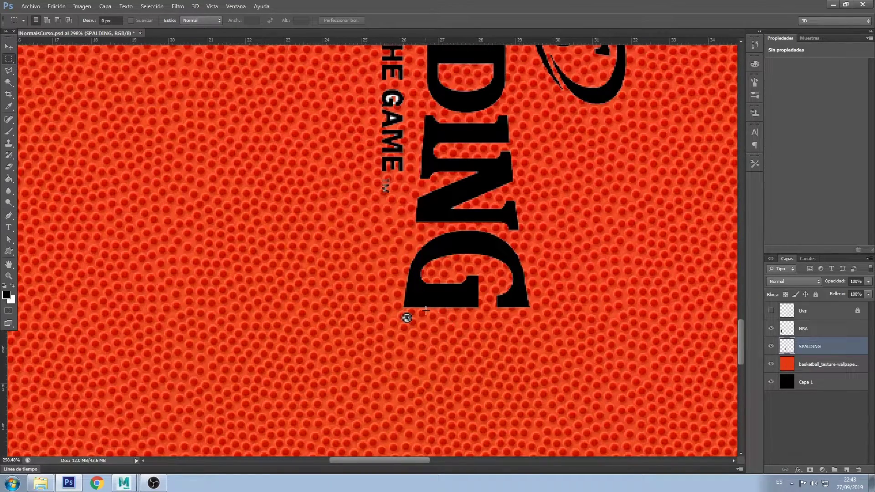
{"action": "left_click", "coordinate": [471, 324]}
{"action": "left_click_drag", "start_coordinate": [429, 308], "coordinate": [344, 334]}
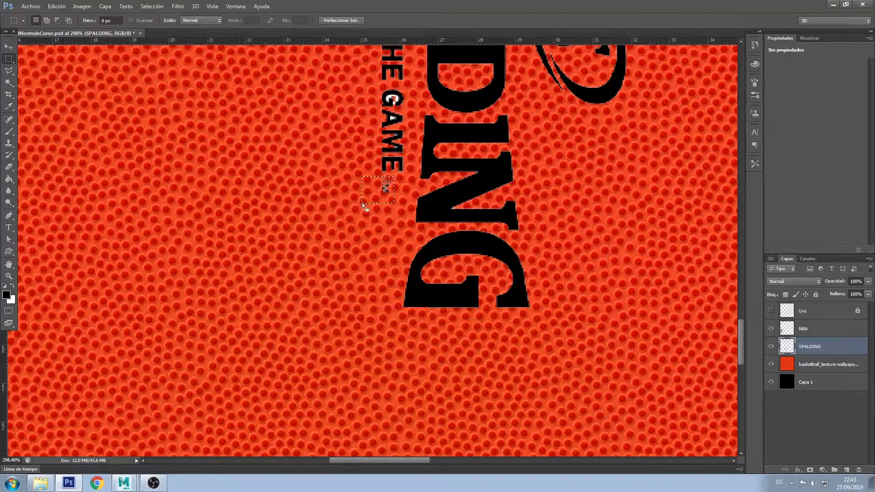
{"action": "left_click", "coordinate": [352, 229]}
{"action": "scroll", "coordinate": [356, 272], "scroll_direction": "down", "scroll_amount": 6, "text": "alt"}
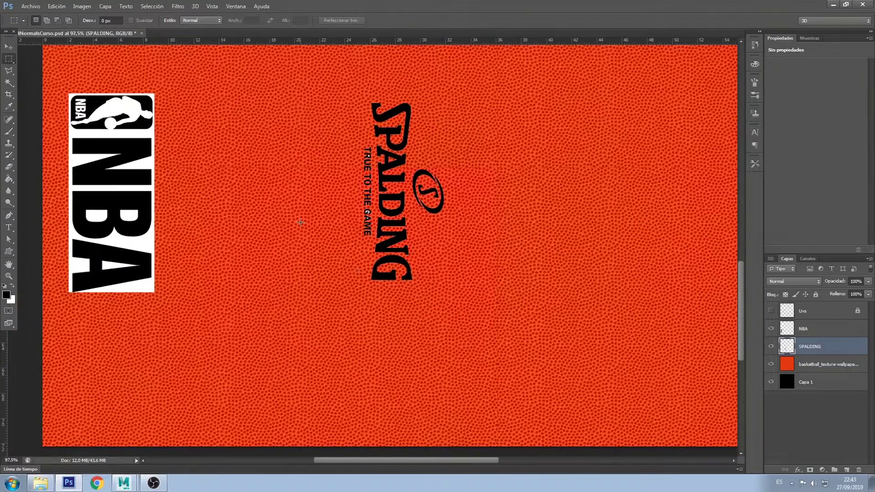
{"action": "scroll", "coordinate": [304, 237], "scroll_direction": "down", "scroll_amount": 1, "text": "alt"}
On the NBA layer, magic-wand the logo's white background, undoing a first deletion.
{"action": "left_click", "coordinate": [805, 329]}
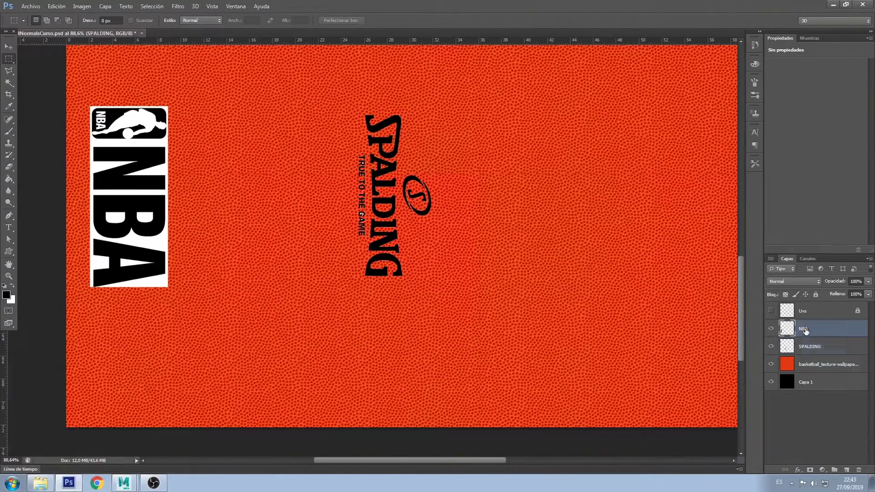
{"action": "left_click", "coordinate": [8, 82]}
{"action": "left_click", "coordinate": [140, 144]}
{"action": "key", "text": "Delete"}
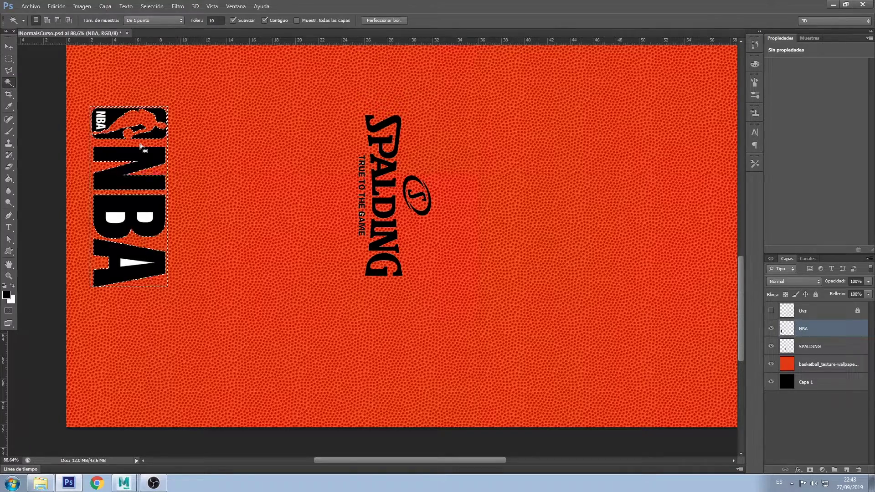
{"action": "scroll", "coordinate": [105, 142], "scroll_direction": "up", "scroll_amount": 1, "text": "alt"}
{"action": "key", "text": "ctrl+z"}
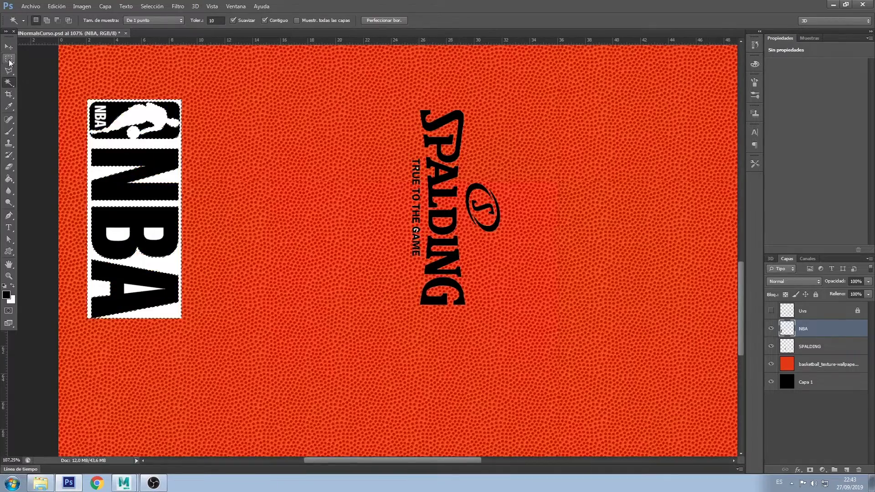
{"action": "key", "text": "m"}
{"action": "scroll", "coordinate": [204, 131], "scroll_direction": "up", "scroll_amount": 2, "text": "alt"}
{"action": "scroll", "coordinate": [204, 131], "scroll_direction": "up", "scroll_amount": 1, "text": "alt"}
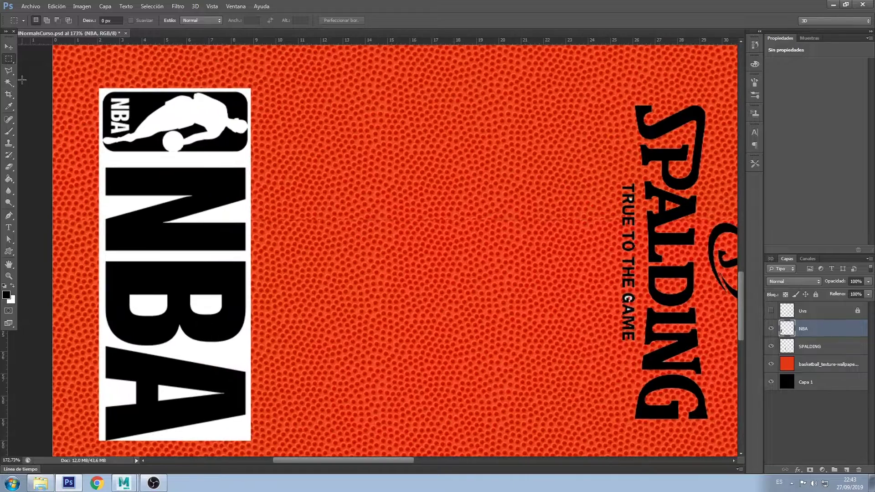
{"action": "left_click", "coordinate": [8, 82]}
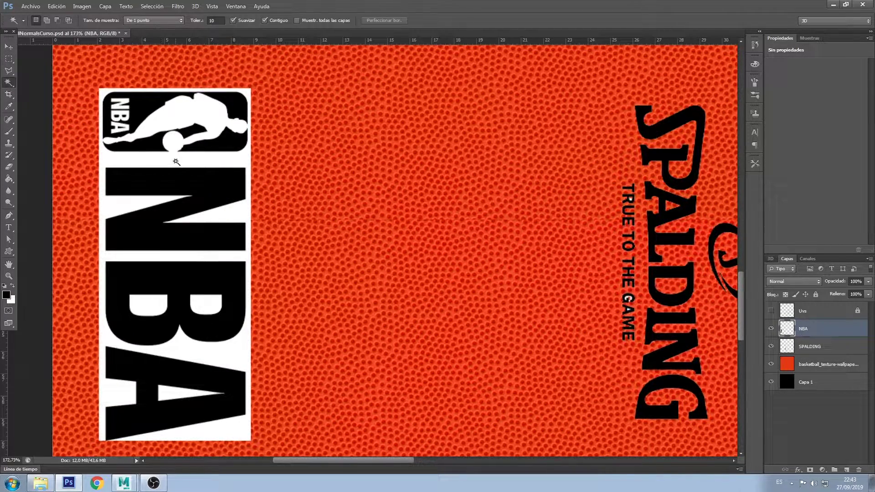
{"action": "left_click", "coordinate": [176, 162]}
{"action": "scroll", "coordinate": [173, 132], "scroll_direction": "up", "scroll_amount": 1, "text": "alt"}
{"action": "scroll", "coordinate": [171, 103], "scroll_direction": "up", "scroll_amount": 1, "text": "alt"}
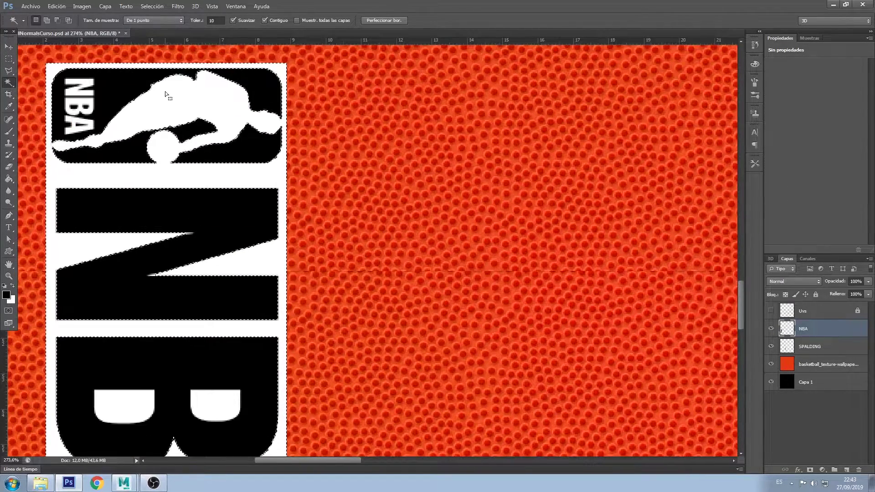
Delete the NBA logo's white background box using a rectangular marquee selection.
{"action": "key", "text": "m"}
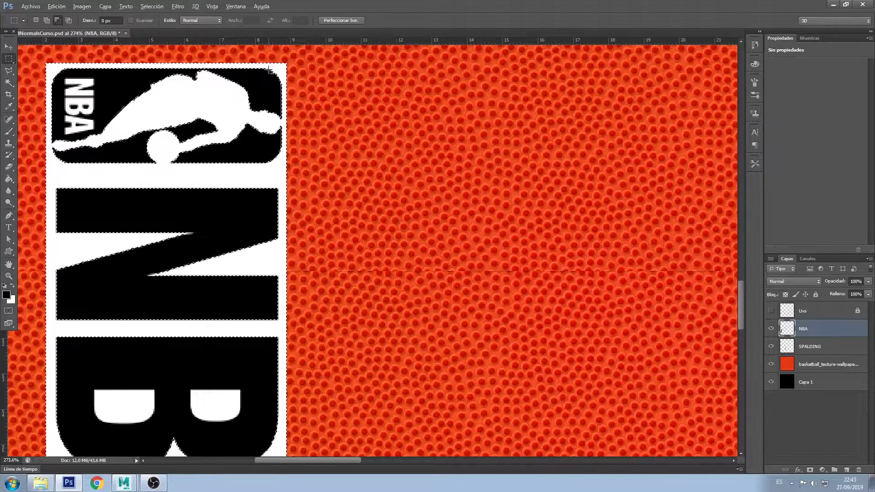
{"action": "left_click_drag", "start_coordinate": [269, 70], "coordinate": [231, 128]}
{"action": "left_click_drag", "start_coordinate": [99, 147], "coordinate": [67, 164]}
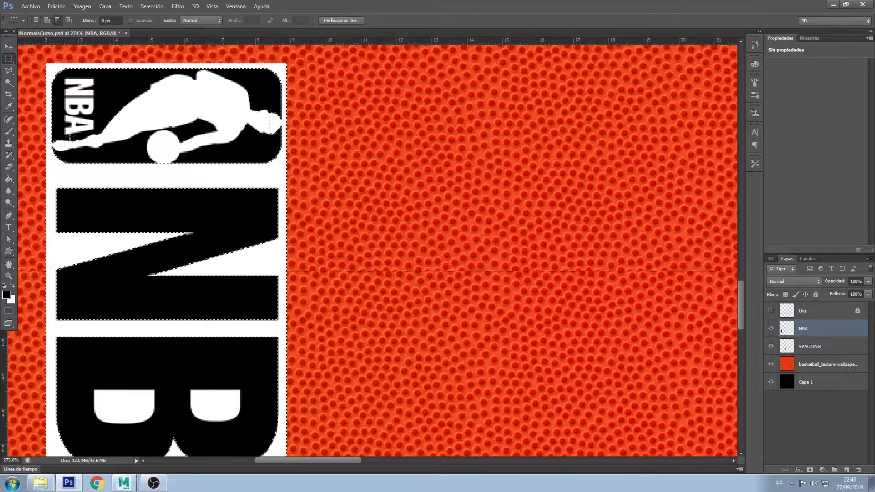
{"action": "left_click_drag", "start_coordinate": [66, 164], "coordinate": [63, 146]}
{"action": "left_click_drag", "start_coordinate": [262, 135], "coordinate": [283, 123]}
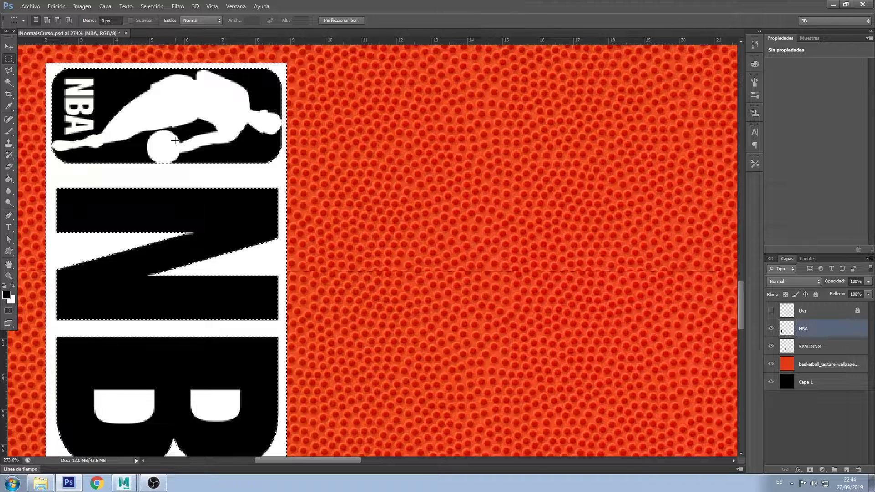
{"action": "key", "text": "Delete"}
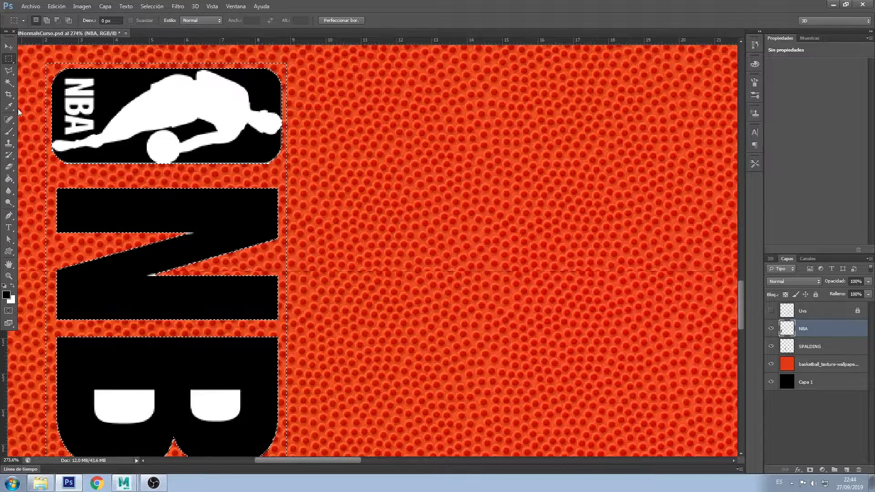
{"action": "key", "text": "ctrl+d"}
{"action": "scroll", "coordinate": [237, 309], "scroll_direction": "down", "scroll_amount": 2, "text": "alt"}
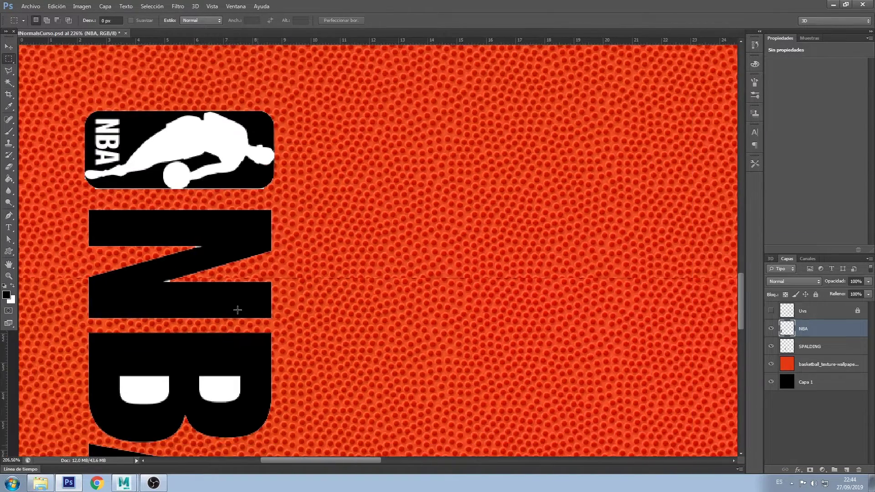
{"action": "scroll", "coordinate": [238, 310], "scroll_direction": "down", "scroll_amount": 1, "text": "alt"}
Delete the white holes inside the NBA logo's B and A letters.
{"action": "key", "text": "w"}
{"action": "left_click", "coordinate": [165, 367]}
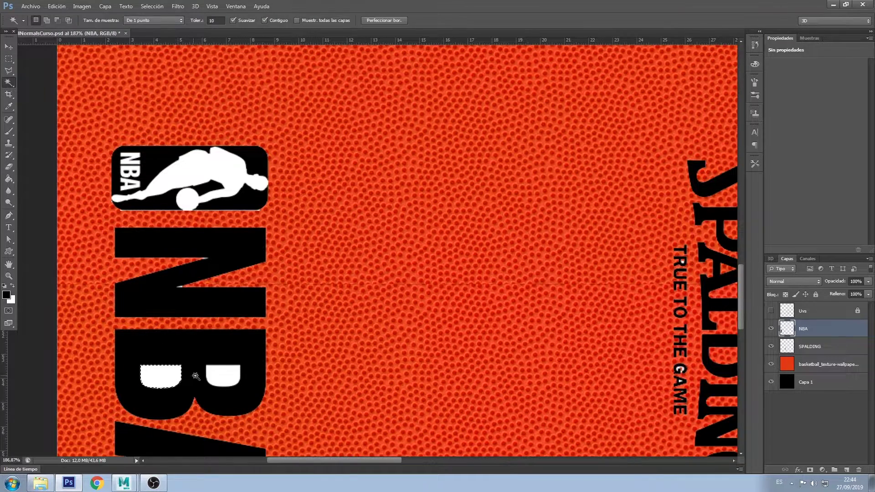
{"action": "key", "text": "Delete"}
{"action": "left_click", "coordinate": [219, 375]}
{"action": "key", "text": "Delete"}
{"action": "scroll", "coordinate": [301, 334], "scroll_direction": "down", "scroll_amount": 3, "text": "alt"}
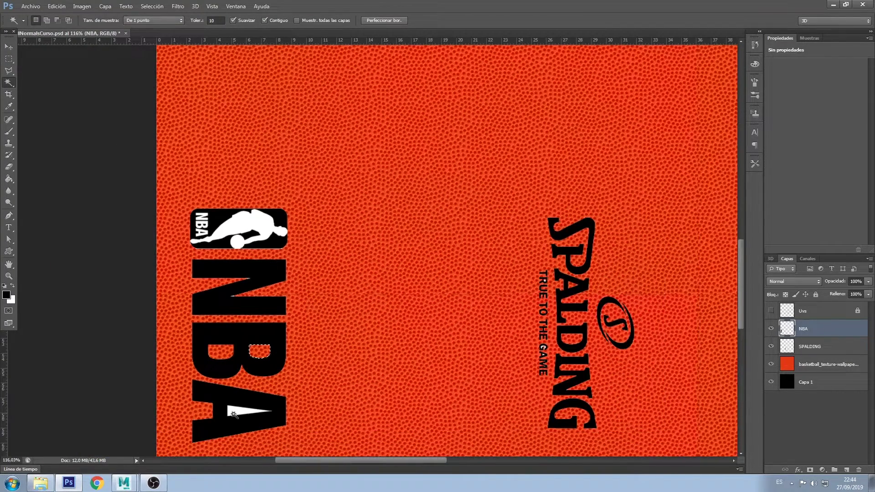
{"action": "left_click", "coordinate": [238, 412]}
{"action": "key", "text": "Delete"}
{"action": "left_click", "coordinate": [9, 59]}
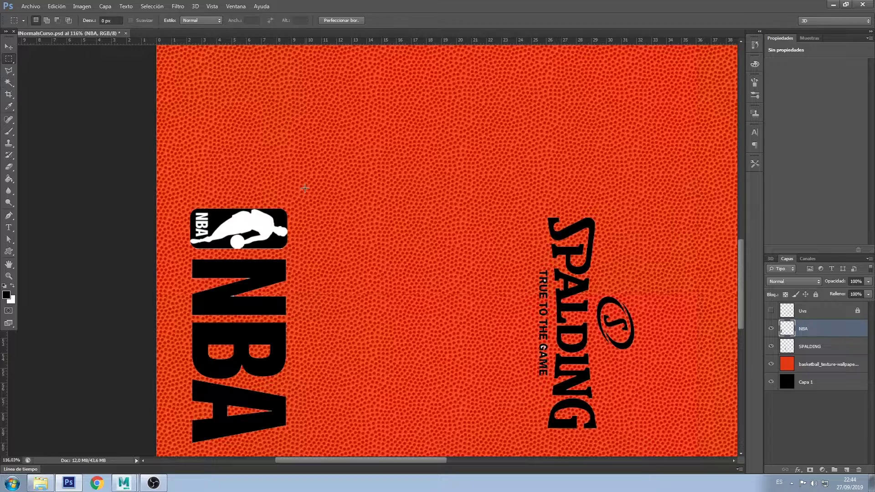
{"action": "scroll", "coordinate": [343, 243], "scroll_direction": "down", "scroll_amount": 1, "text": "alt"}
Apply a 10.0-pixel High Pass filter to the leather texture layer.
{"action": "left_click", "coordinate": [8, 46]}
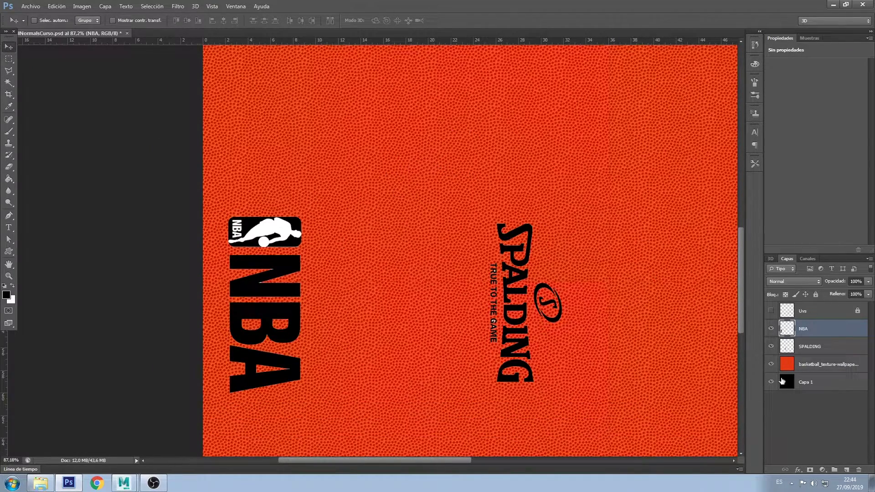
{"action": "left_click", "coordinate": [793, 365]}
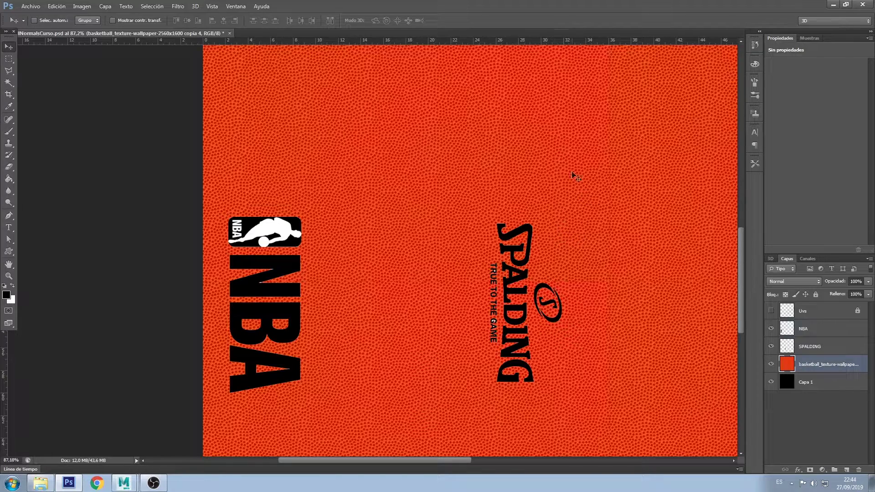
{"action": "left_click", "coordinate": [178, 7]}
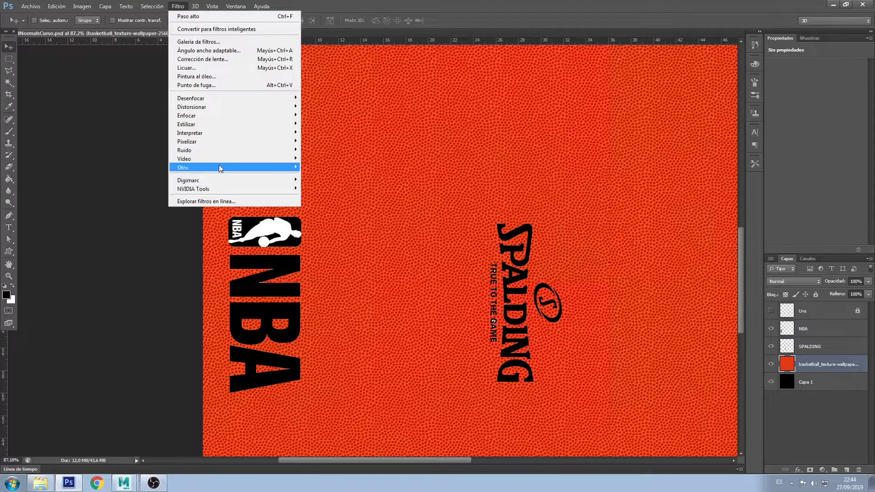
{"action": "mouse_move", "coordinate": [205, 168]}
{"action": "left_click", "coordinate": [322, 204]}
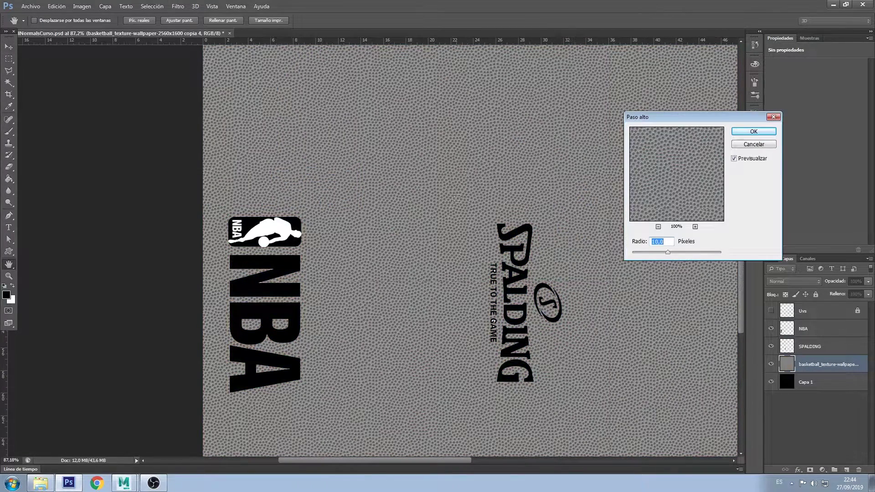
{"action": "left_click", "coordinate": [754, 132]}
Zoom in and out to inspect the grey high-pass leather bumps.
{"action": "key", "text": "v"}
{"action": "scroll", "coordinate": [460, 239], "scroll_direction": "up", "scroll_amount": 3, "text": "alt"}
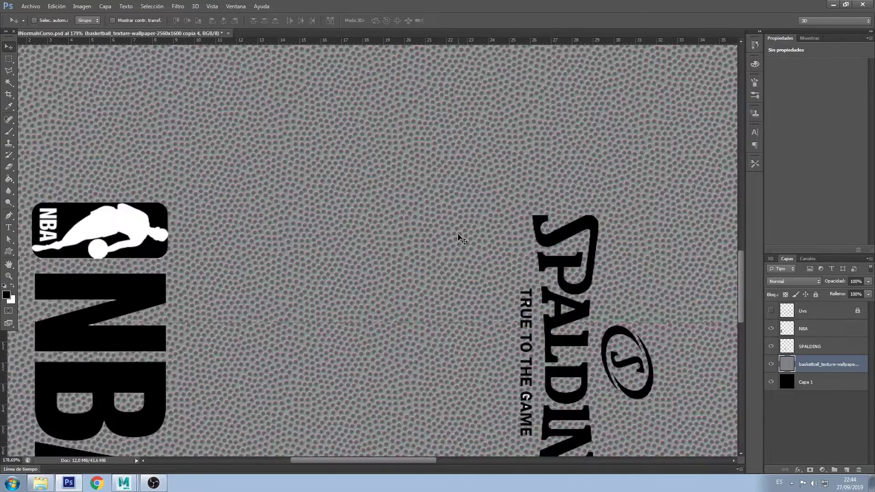
{"action": "scroll", "coordinate": [459, 235], "scroll_direction": "up", "scroll_amount": 2, "text": "alt"}
{"action": "scroll", "coordinate": [419, 203], "scroll_direction": "up", "scroll_amount": 1, "text": "alt"}
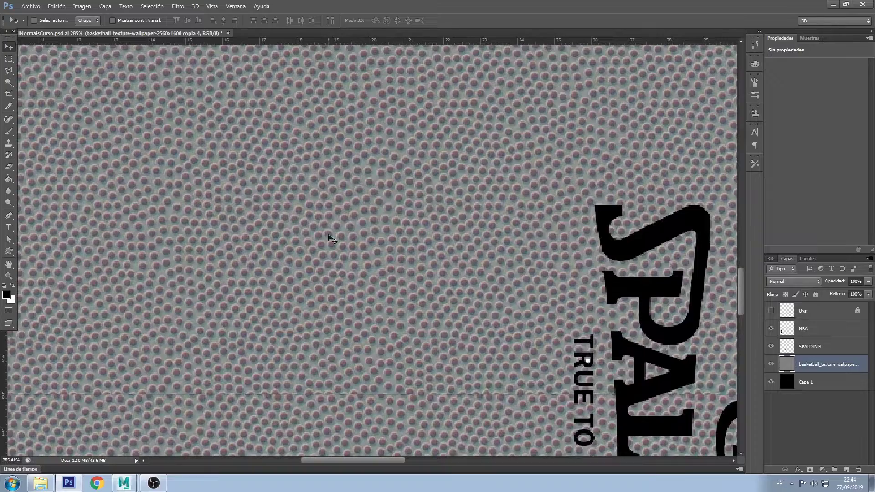
{"action": "scroll", "coordinate": [354, 244], "scroll_direction": "down", "scroll_amount": 5, "text": "alt"}
{"action": "scroll", "coordinate": [357, 248], "scroll_direction": "down", "scroll_amount": 2, "text": "alt"}
{"action": "scroll", "coordinate": [357, 246], "scroll_direction": "down", "scroll_amount": 1, "text": "alt"}
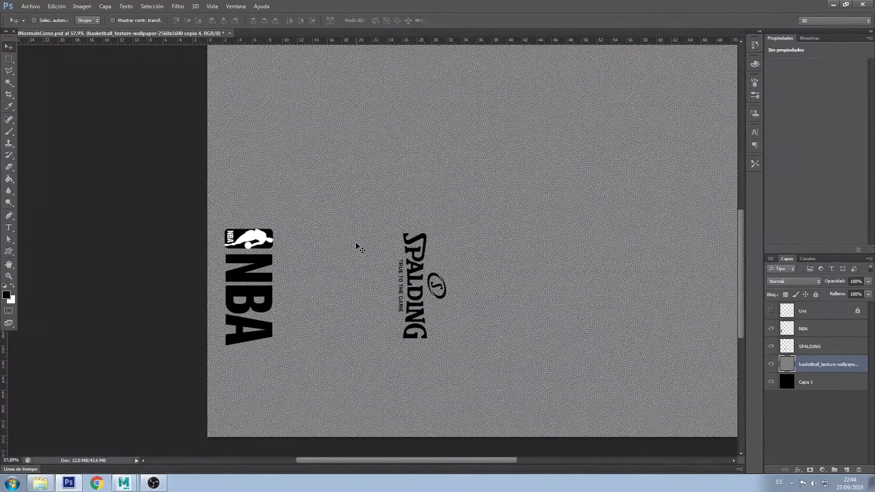
{"action": "scroll", "coordinate": [353, 219], "scroll_direction": "up", "scroll_amount": 5, "text": "alt"}
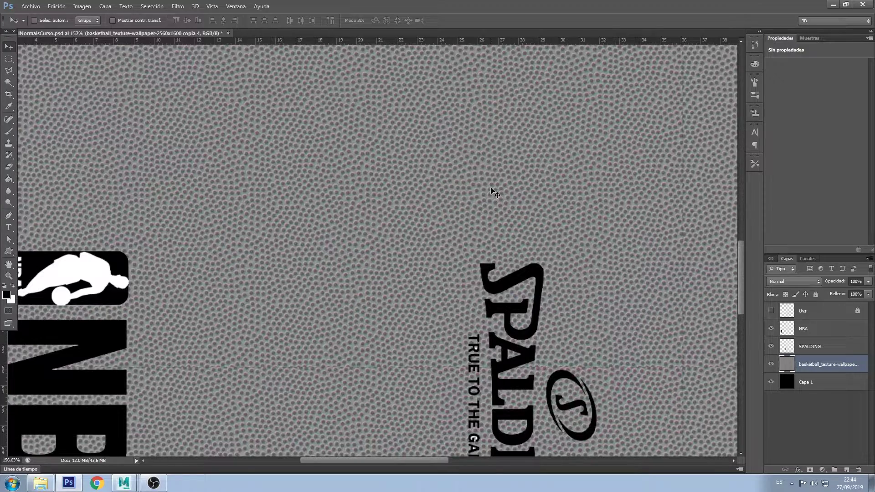
{"action": "scroll", "coordinate": [494, 194], "scroll_direction": "down", "scroll_amount": 3, "text": "alt"}
{"action": "scroll", "coordinate": [495, 193], "scroll_direction": "down", "scroll_amount": 2, "text": "alt"}
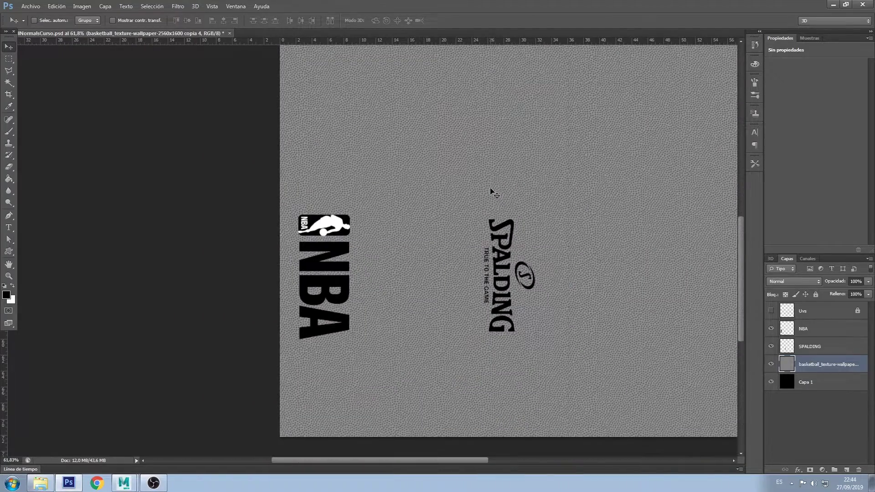
{"action": "scroll", "coordinate": [393, 278], "scroll_direction": "up", "scroll_amount": 1, "text": "alt"}
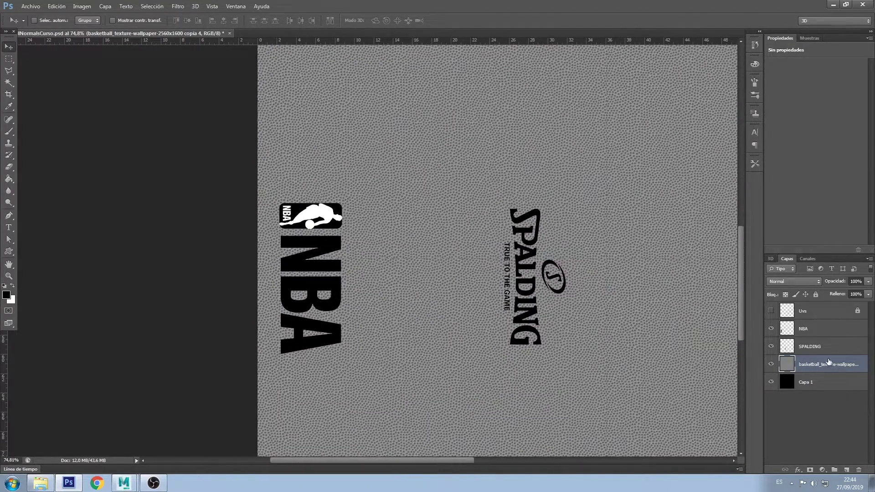
Apply the NVIDIA NormalMapFilter to the SPALDING and NBA logo layers.
{"action": "left_click", "coordinate": [814, 348]}
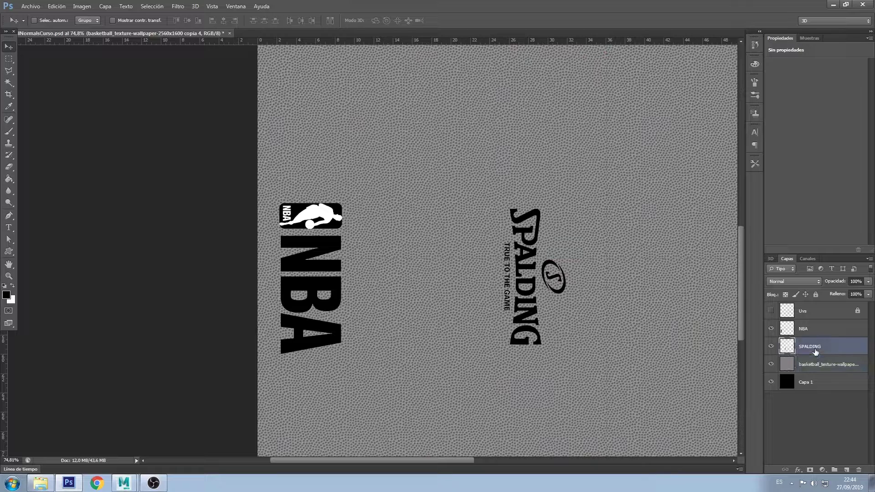
{"action": "left_click", "coordinate": [178, 6]}
{"action": "mouse_move", "coordinate": [230, 189]}
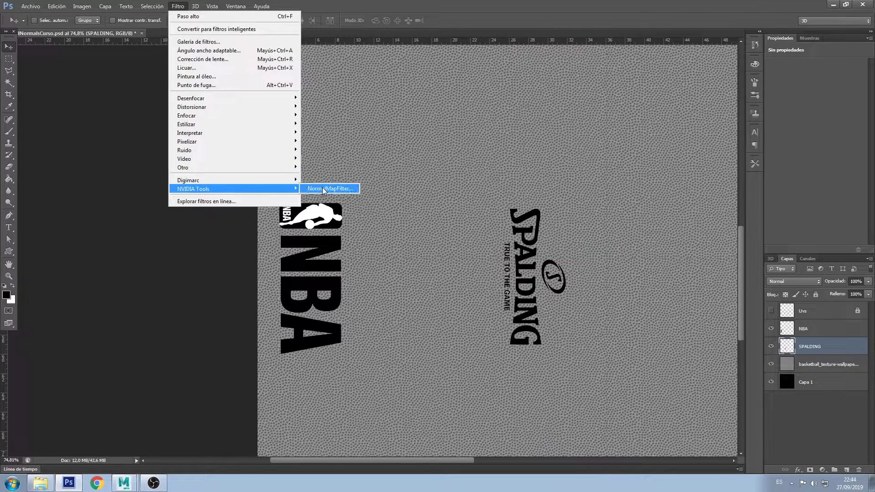
{"action": "left_click", "coordinate": [323, 189]}
{"action": "left_click", "coordinate": [186, 235]}
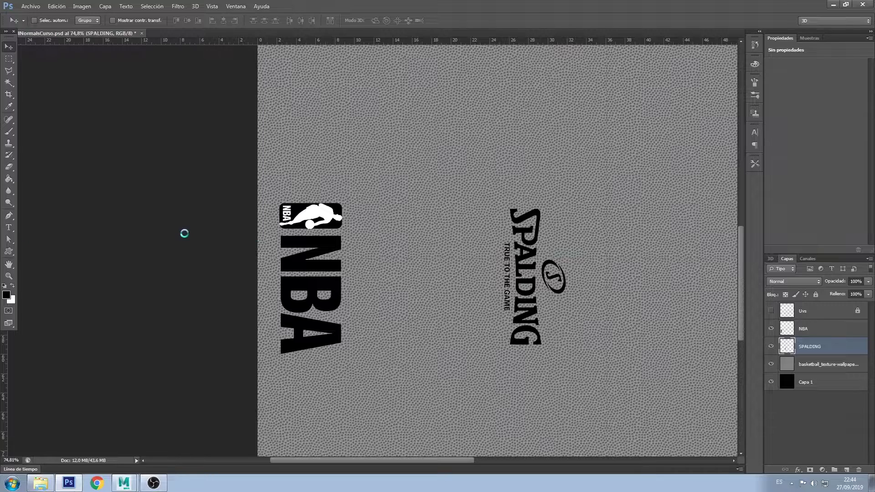
{"action": "left_click", "coordinate": [813, 329]}
{"action": "left_click", "coordinate": [178, 6]}
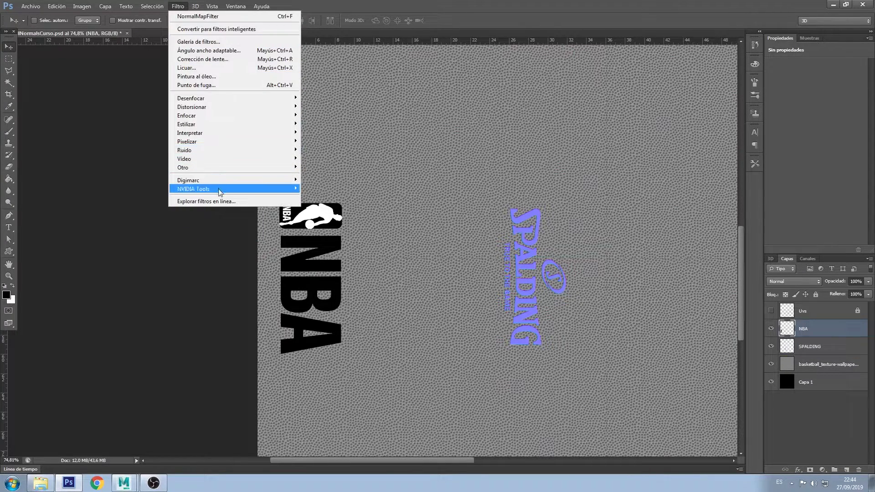
{"action": "mouse_move", "coordinate": [194, 189]}
{"action": "left_click", "coordinate": [355, 191]}
{"action": "left_click", "coordinate": [202, 232]}
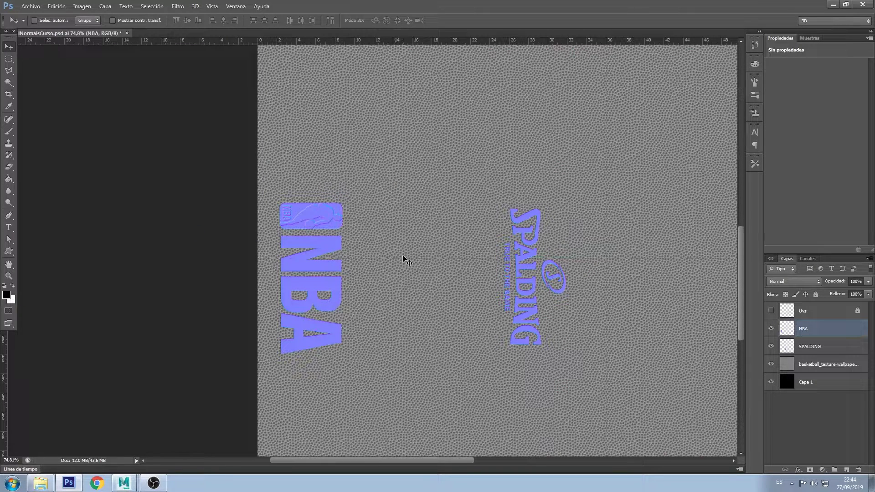
Save the Photoshop document and select the basketball back in Maya.
{"action": "key", "text": "ctrl+s"}
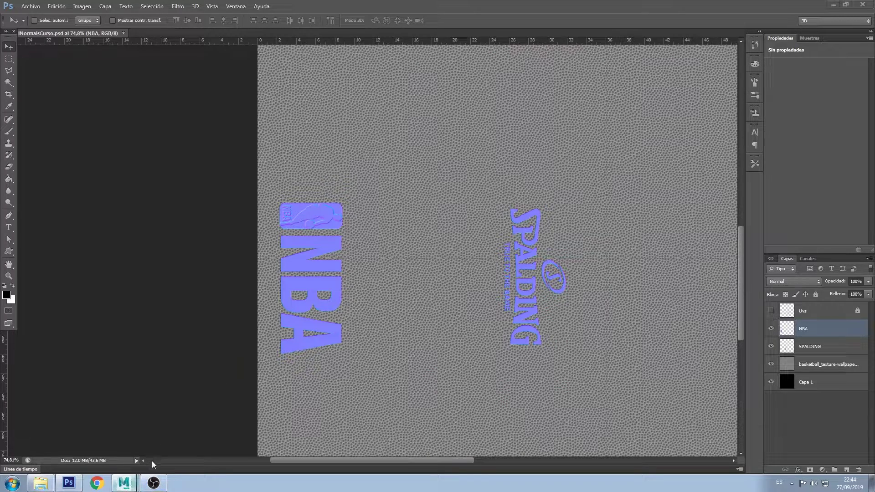
{"action": "left_click", "coordinate": [123, 483]}
{"action": "left_click", "coordinate": [392, 217]}
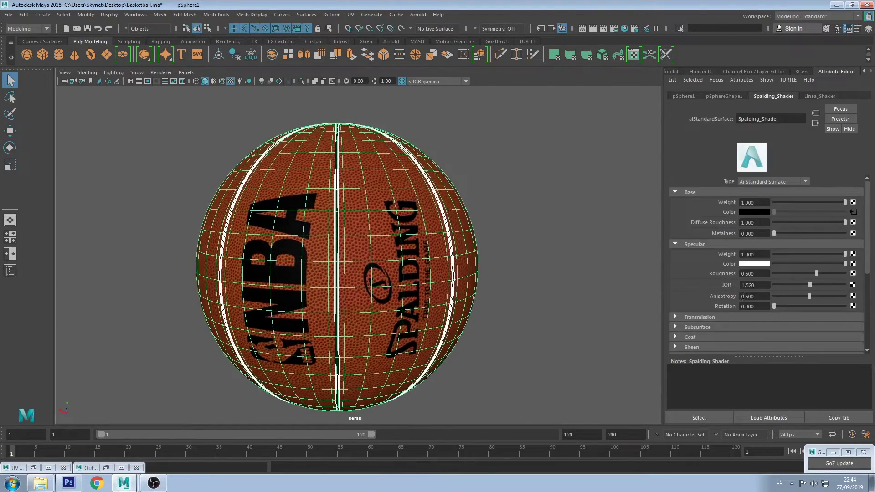
Add a File-driven bump map to Spalding_Shader with Bump Depth -0.030.
{"action": "scroll", "coordinate": [730, 297], "scroll_direction": "down", "scroll_amount": 3}
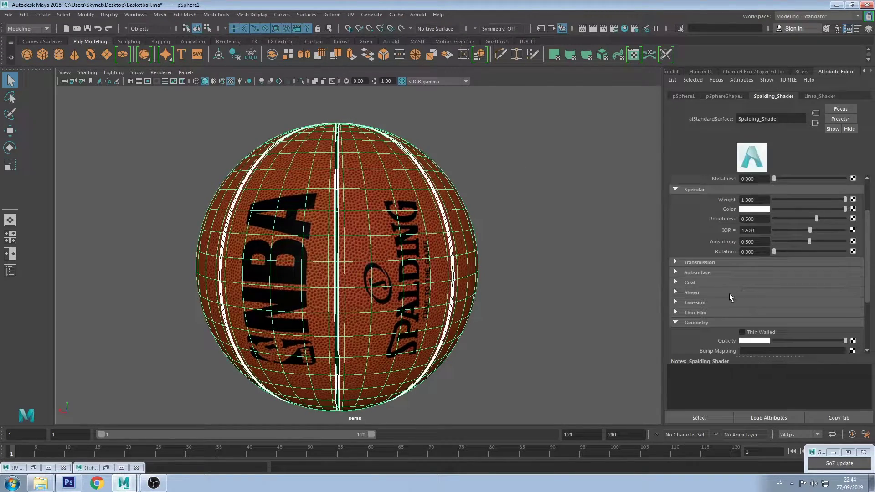
{"action": "left_click", "coordinate": [853, 350]}
{"action": "left_click", "coordinate": [395, 240]}
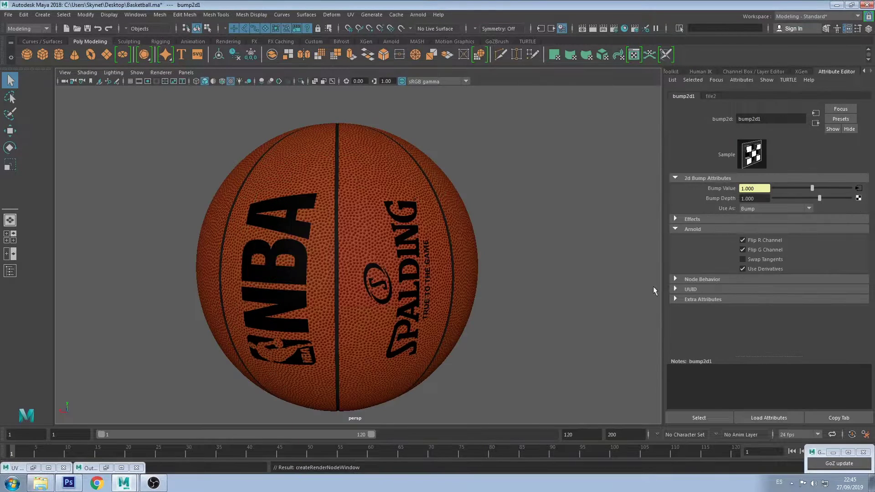
{"action": "left_click", "coordinate": [759, 198]}
{"action": "key", "text": "Return"}
Load UvBallNormalsCurso.psd as the bump file texture.
{"action": "left_click", "coordinate": [858, 198]}
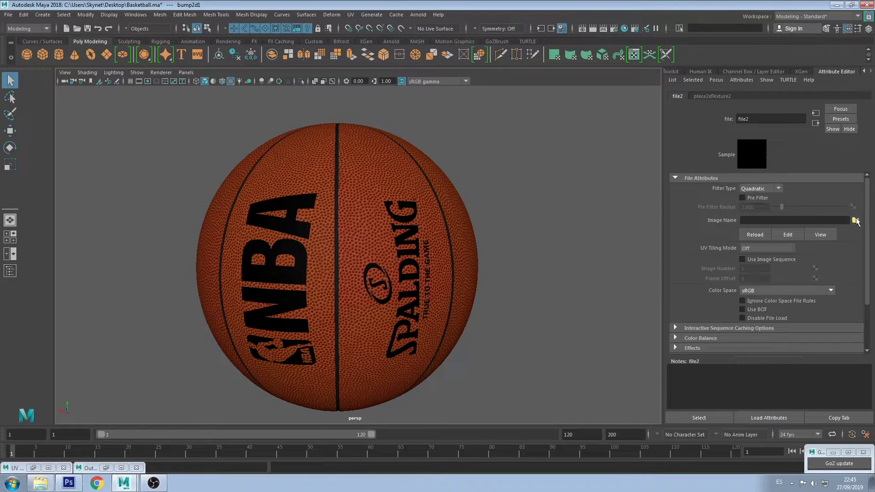
{"action": "left_click", "coordinate": [856, 220]}
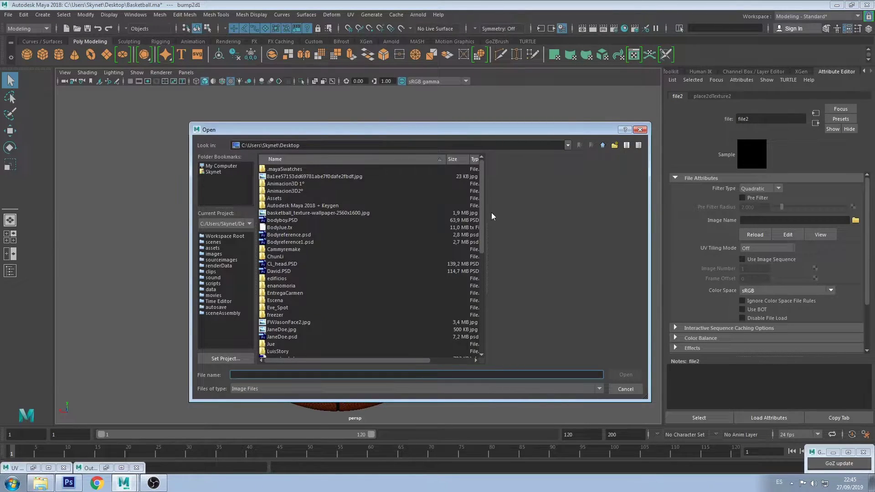
{"action": "scroll", "coordinate": [484, 220], "scroll_direction": "down", "scroll_amount": 10}
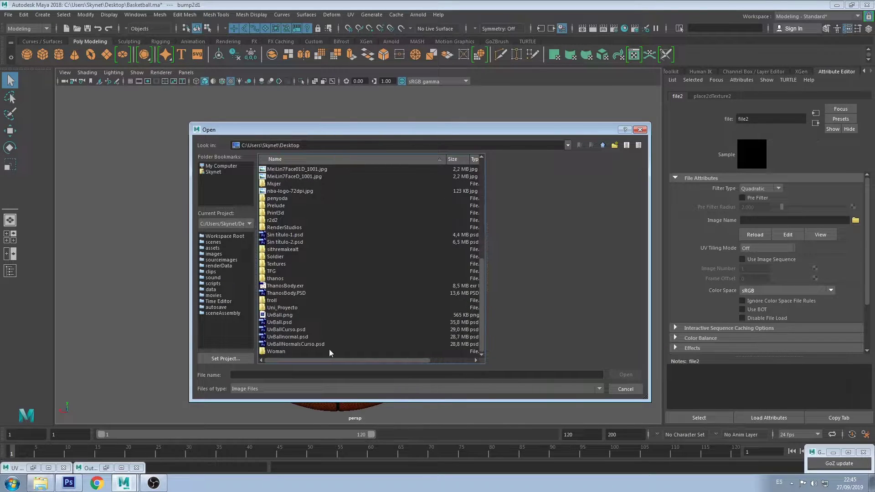
{"action": "double_click", "coordinate": [298, 344]}
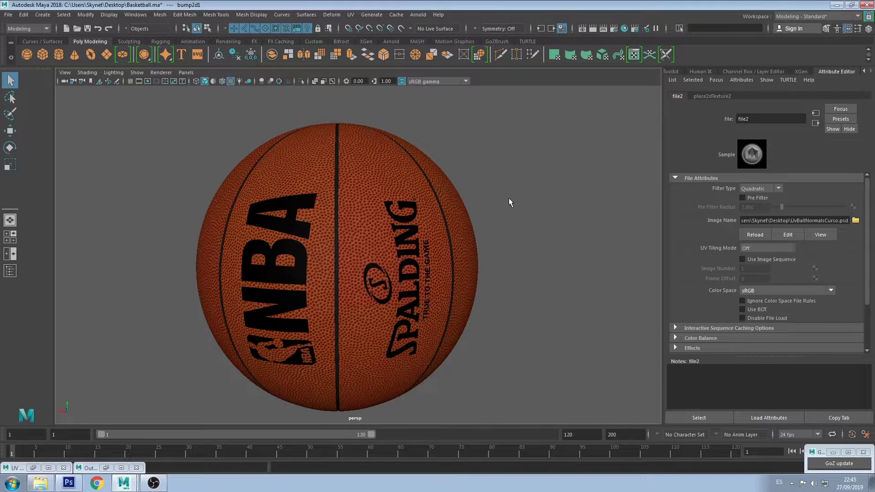
Select the ground plane under the ball and scale it up around the ball.
{"action": "right_click_drag", "start_coordinate": [369, 170], "coordinate": [385, 195], "text": "alt"}
{"action": "left_click_drag", "start_coordinate": [384, 195], "coordinate": [417, 217], "text": "alt"}
{"action": "right_click_drag", "start_coordinate": [416, 217], "coordinate": [401, 203], "text": "alt"}
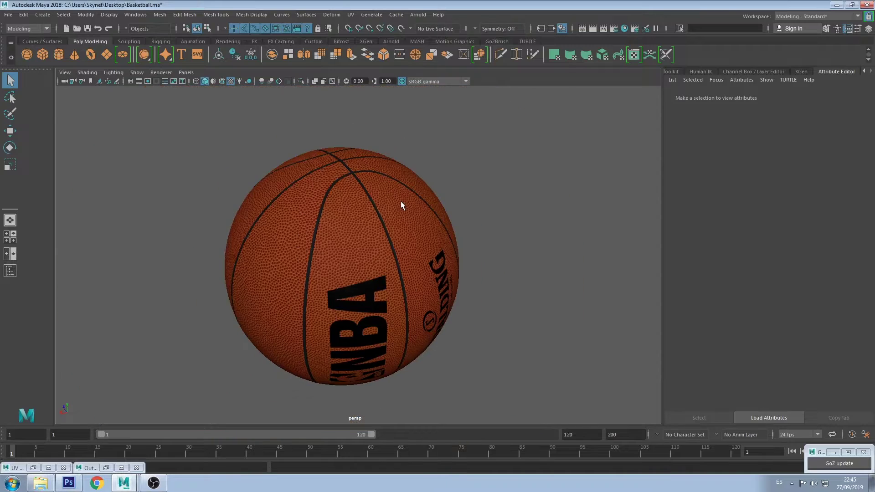
{"action": "mouse_move", "coordinate": [401, 203]}
{"action": "left_mouse_down", "text": "alt"}
{"action": "mouse_move", "coordinate": [504, 219]}
{"action": "mouse_move", "coordinate": [488, 244]}
{"action": "left_mouse_up", "text": "alt"}
{"action": "mouse_move", "coordinate": [488, 245]}
{"action": "right_mouse_down", "text": "alt"}
{"action": "mouse_move", "coordinate": [463, 201]}
{"action": "mouse_move", "coordinate": [335, 144]}
{"action": "right_mouse_up", "text": "alt"}
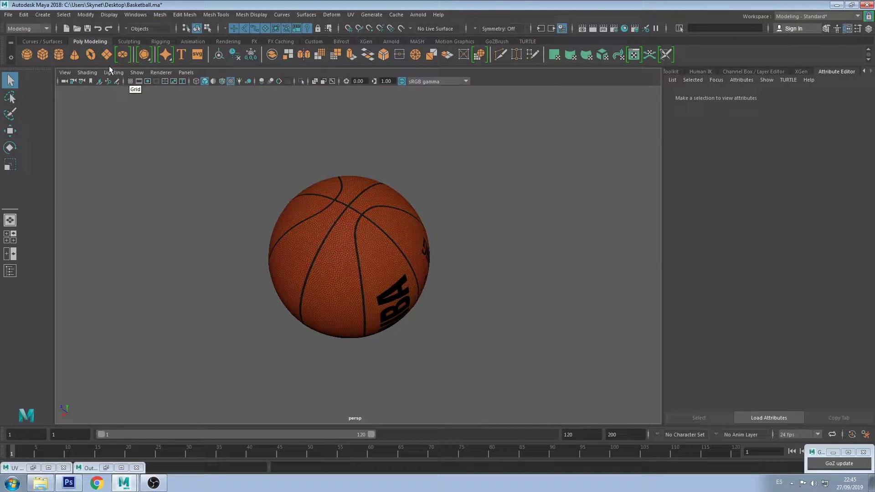
{"action": "left_click", "coordinate": [355, 255]}
{"action": "scroll", "coordinate": [356, 255], "scroll_direction": "down", "scroll_amount": 3}
{"action": "key", "text": "r"}
{"action": "mouse_move", "coordinate": [356, 258]}
{"action": "left_mouse_down"}
{"action": "mouse_move", "coordinate": [644, 127]}
{"action": "mouse_move", "coordinate": [405, 294]}
{"action": "mouse_move", "coordinate": [375, 254]}
{"action": "mouse_move", "coordinate": [358, 312]}
{"action": "left_mouse_up"}
{"action": "key", "text": "w"}
Deselect the plane and orbit down to a low viewing angle.
{"action": "key", "text": "q"}
{"action": "left_click", "coordinate": [436, 226]}
{"action": "scroll", "coordinate": [436, 227], "scroll_direction": "up", "scroll_amount": 3}
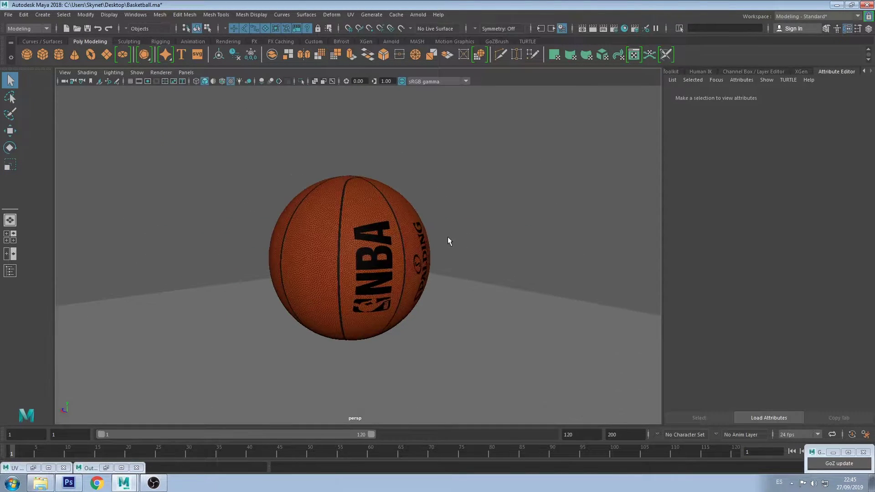
{"action": "mouse_move", "coordinate": [448, 237]}
{"action": "left_mouse_down", "text": "alt"}
{"action": "mouse_move", "coordinate": [462, 258]}
{"action": "mouse_move", "coordinate": [449, 258]}
{"action": "mouse_move", "coordinate": [455, 209]}
{"action": "mouse_move", "coordinate": [453, 251]}
{"action": "mouse_move", "coordinate": [462, 256]}
{"action": "left_mouse_up", "text": "alt"}
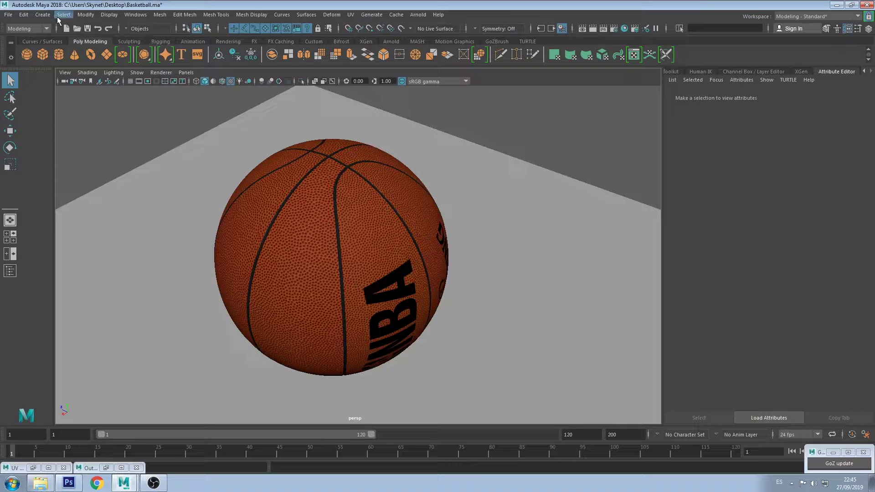
Create an area light and raise it above the basketball.
{"action": "left_click", "coordinate": [43, 16]}
{"action": "mouse_move", "coordinate": [56, 65]}
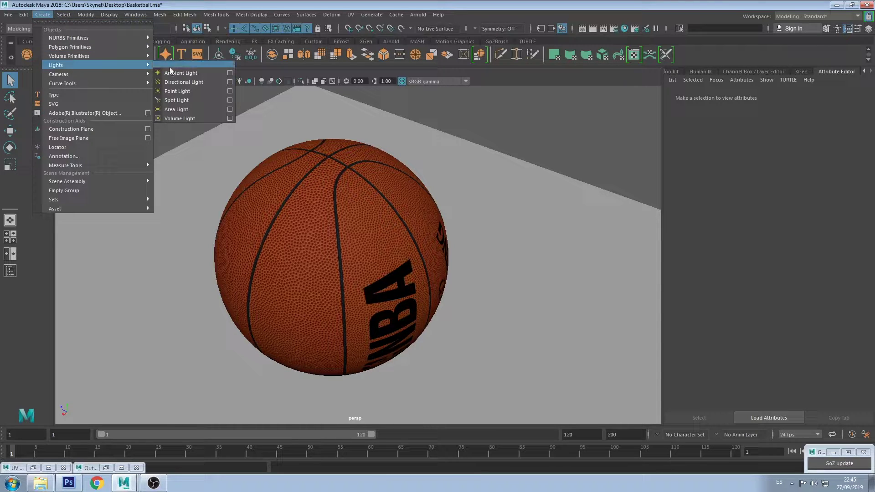
{"action": "left_click", "coordinate": [177, 109]}
{"action": "scroll", "coordinate": [410, 233], "scroll_direction": "down", "scroll_amount": 5}
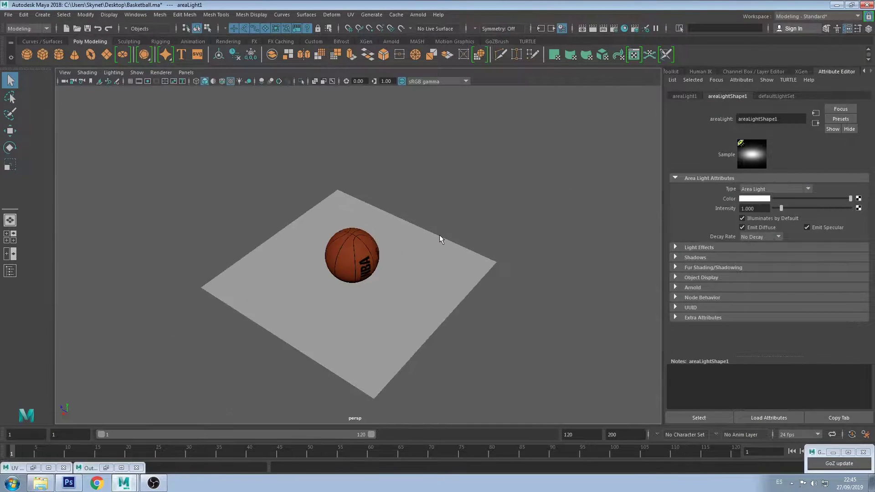
{"action": "key", "text": "w"}
{"action": "mouse_move", "coordinate": [360, 237]}
{"action": "left_mouse_down"}
{"action": "mouse_move", "coordinate": [367, 150]}
{"action": "mouse_move", "coordinate": [398, 196]}
{"action": "left_mouse_up"}
Set the area light's Rotate X to -90.
{"action": "key", "text": "e"}
{"action": "scroll", "coordinate": [370, 146], "scroll_direction": "up", "scroll_amount": 2}
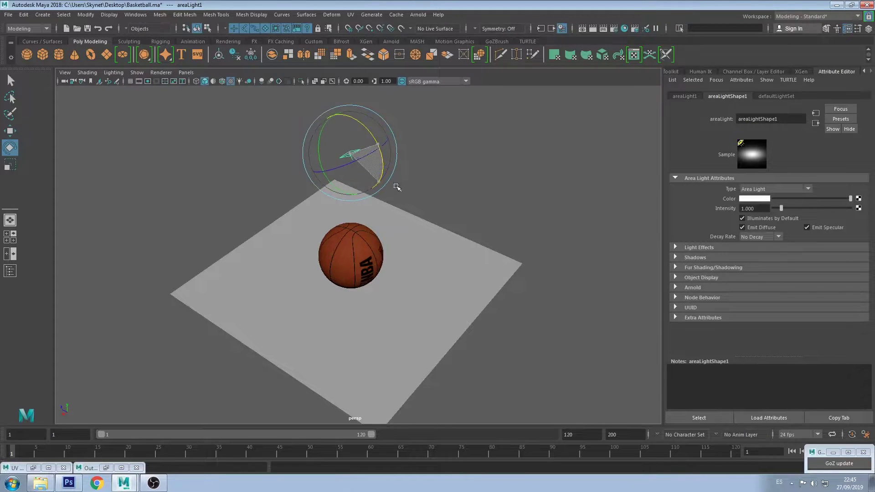
{"action": "left_click", "coordinate": [868, 29]}
{"action": "left_click", "coordinate": [863, 128]}
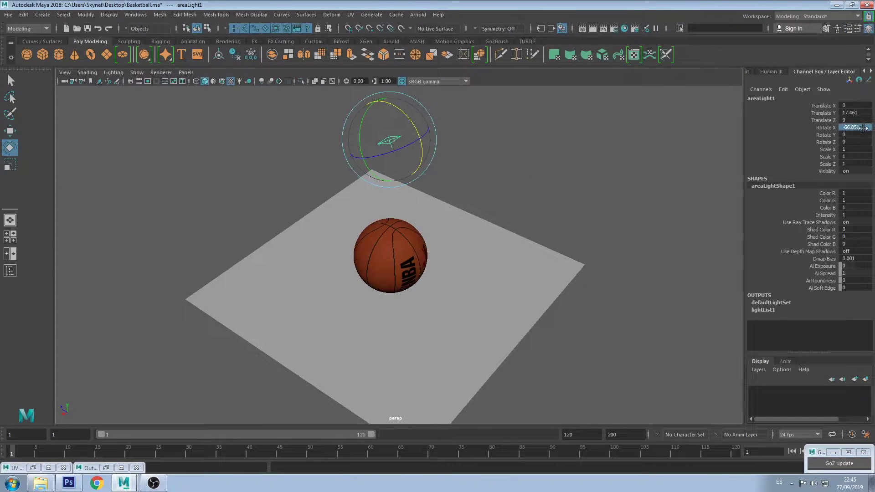
{"action": "type", "text": "-9"}
{"action": "key", "text": "Return"}
{"action": "left_click", "coordinate": [474, 191]}
Move the area light back along Z and tilt it further about X.
{"action": "left_click", "coordinate": [387, 141]}
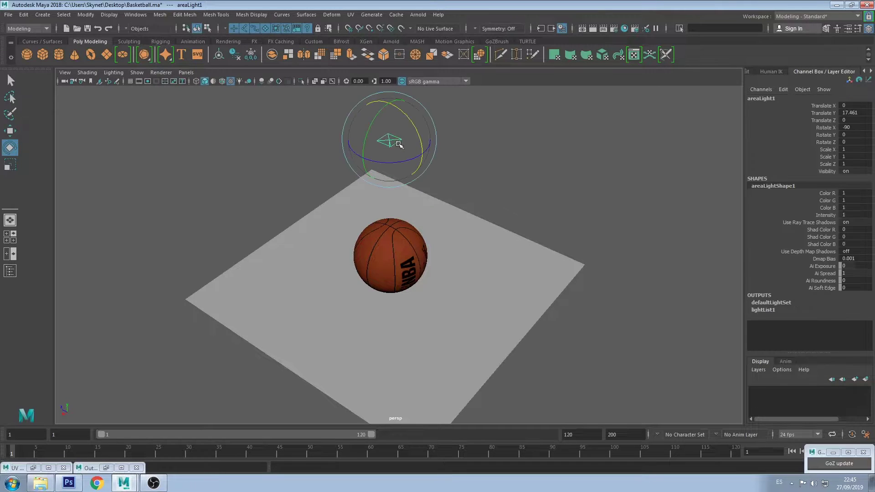
{"action": "key", "text": "w"}
{"action": "left_click_drag", "start_coordinate": [362, 133], "coordinate": [441, 179]}
{"action": "key", "text": "e"}
{"action": "left_click_drag", "start_coordinate": [523, 187], "coordinate": [518, 184], "text": "alt"}
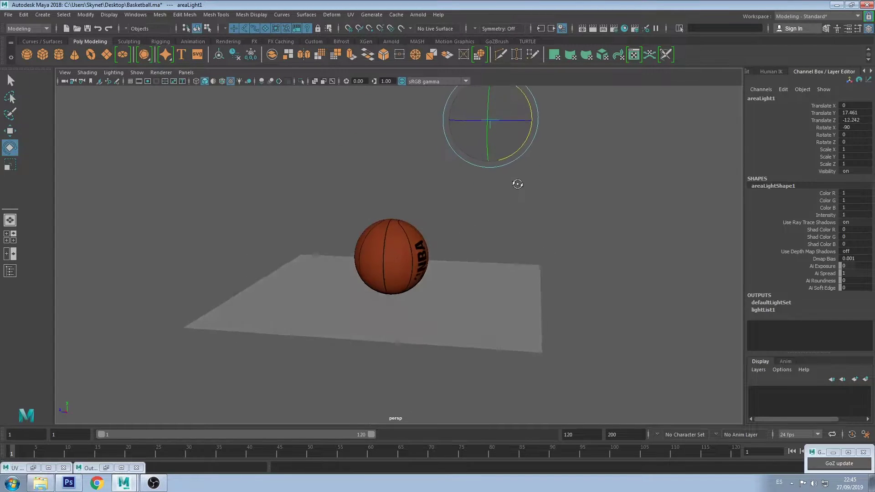
{"action": "mouse_move", "coordinate": [512, 146]}
{"action": "left_mouse_down"}
{"action": "mouse_move", "coordinate": [488, 163]}
{"action": "mouse_move", "coordinate": [532, 180]}
{"action": "mouse_move", "coordinate": [505, 191]}
{"action": "left_mouse_up"}
{"action": "key", "text": "w"}
{"action": "mouse_move", "coordinate": [440, 202]}
{"action": "left_mouse_down"}
{"action": "mouse_move", "coordinate": [444, 212]}
{"action": "mouse_move", "coordinate": [579, 155]}
{"action": "mouse_move", "coordinate": [508, 219]}
{"action": "mouse_move", "coordinate": [529, 215]}
{"action": "left_mouse_up"}
Enlarge the area light to about 7.2 and tilt it to aim at the ball.
{"action": "key", "text": "r"}
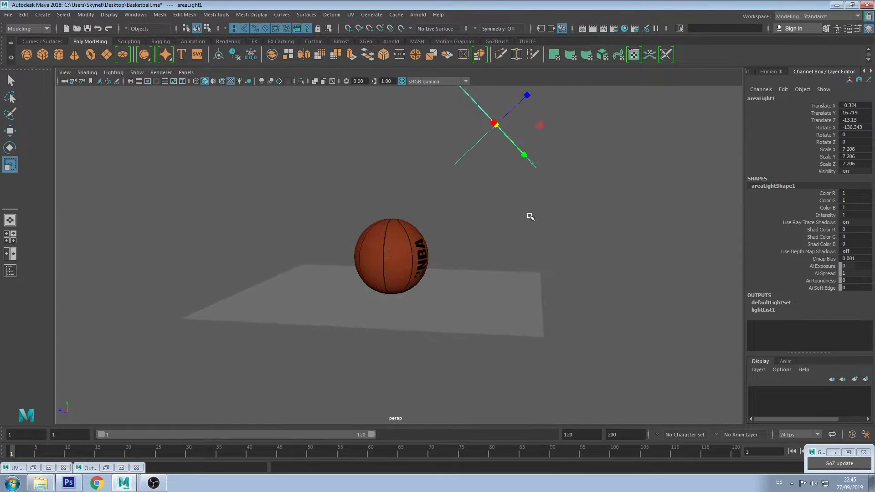
{"action": "mouse_move", "coordinate": [522, 153]}
{"action": "left_mouse_down"}
{"action": "mouse_move", "coordinate": [503, 150]}
{"action": "mouse_move", "coordinate": [499, 122]}
{"action": "left_mouse_up"}
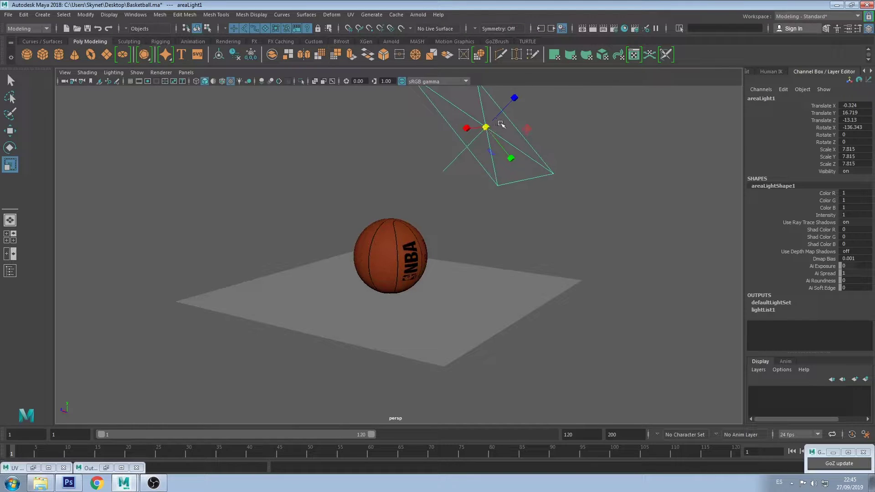
{"action": "key", "text": "e"}
{"action": "left_click_drag", "start_coordinate": [516, 154], "coordinate": [513, 137]}
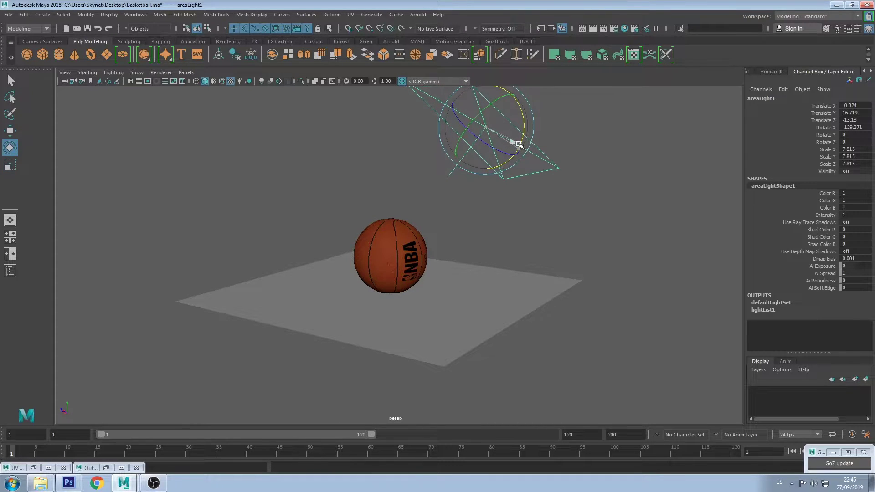
{"action": "key", "text": "w"}
{"action": "key", "text": "q"}
{"action": "left_click", "coordinate": [509, 117]}
Set the area light's Arnold Exposure to 2.7.
{"action": "left_click", "coordinate": [488, 155]}
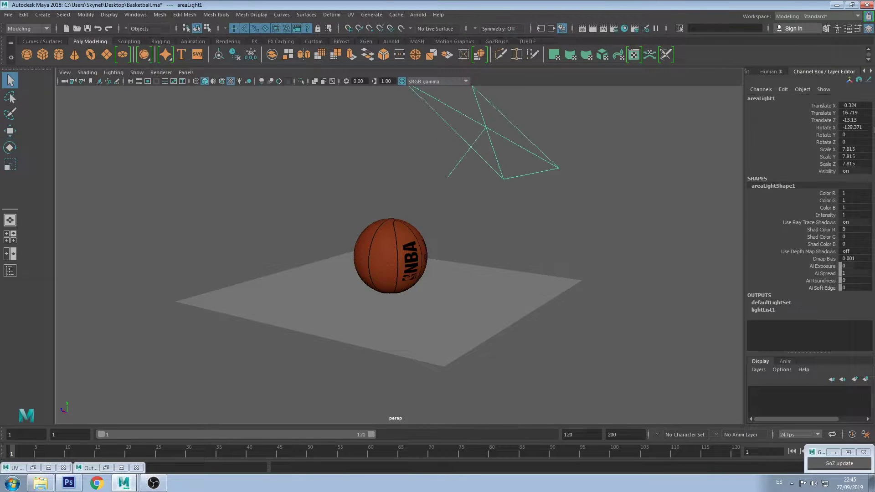
{"action": "left_click", "coordinate": [871, 71]}
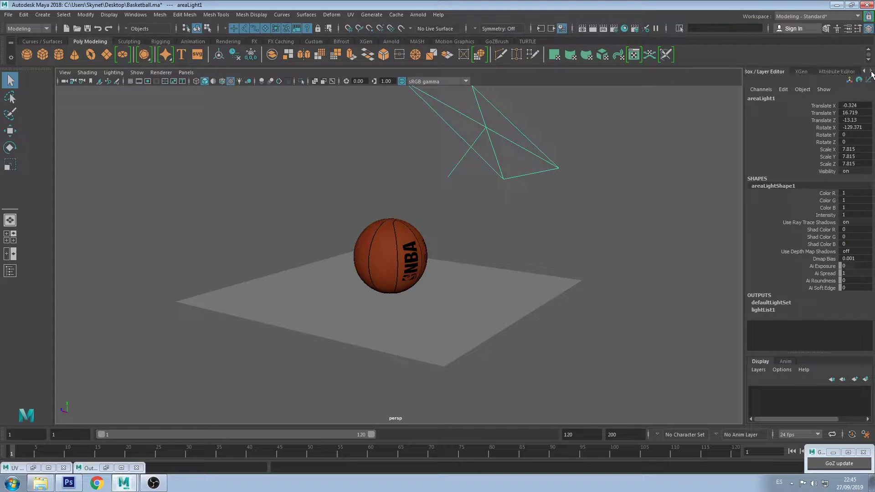
{"action": "left_click", "coordinate": [838, 71]}
{"action": "left_click", "coordinate": [706, 287]}
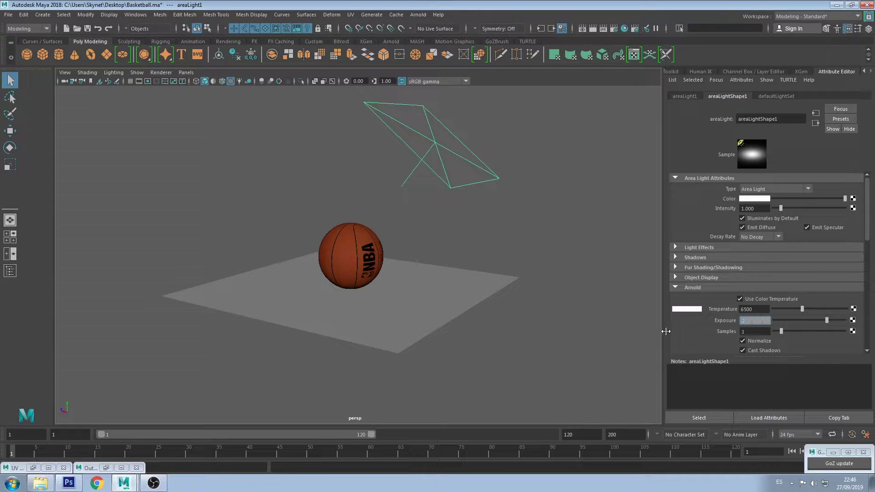
{"action": "type", "text": ".7"}
{"action": "key", "text": "Return"}
Clear the area light selection and orbit down toward the basketball.
{"action": "left_click", "coordinate": [753, 332]}
{"action": "left_click", "coordinate": [626, 290]}
{"action": "scroll", "coordinate": [323, 248], "scroll_direction": "up", "scroll_amount": 5}
{"action": "scroll", "coordinate": [456, 229], "scroll_direction": "up", "scroll_amount": 5}
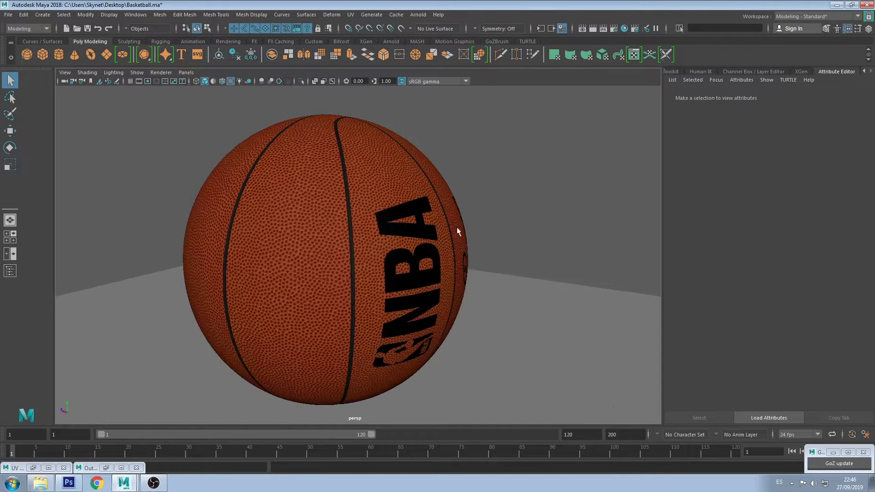
{"action": "scroll", "coordinate": [531, 263], "scroll_direction": "up", "scroll_amount": 3}
{"action": "scroll", "coordinate": [501, 246], "scroll_direction": "down", "scroll_amount": 5}
{"action": "left_click_drag", "start_coordinate": [508, 239], "coordinate": [406, 203], "text": "alt"}
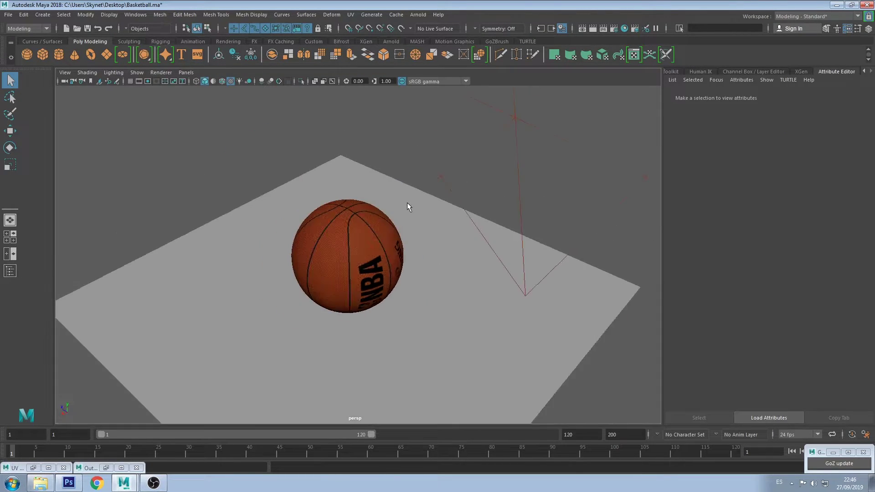
{"action": "scroll", "coordinate": [410, 212], "scroll_direction": "down", "scroll_amount": 2}
{"action": "scroll", "coordinate": [410, 215], "scroll_direction": "up", "scroll_amount": 3}
{"action": "scroll", "coordinate": [450, 224], "scroll_direction": "up", "scroll_amount": 3}
{"action": "left_click_drag", "start_coordinate": [449, 225], "coordinate": [483, 256], "text": "alt"}
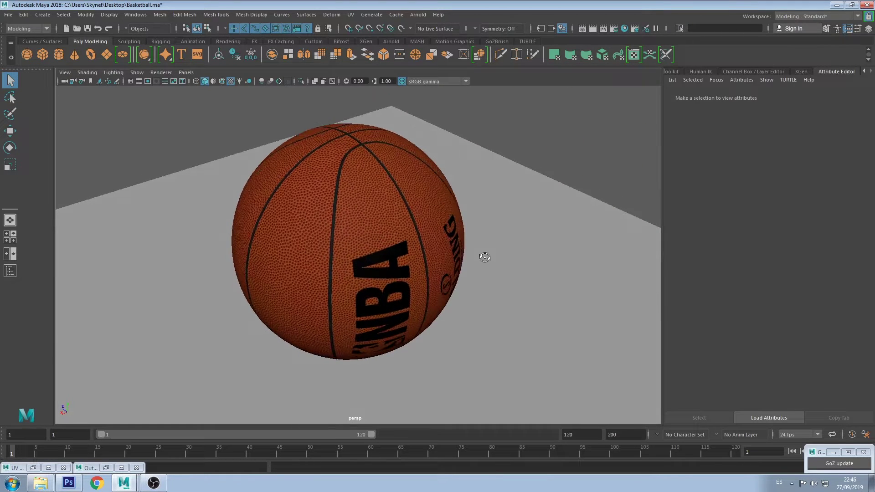
{"action": "scroll", "coordinate": [485, 237], "scroll_direction": "down", "scroll_amount": 3}
Select the ground plane and scale it up much larger.
{"action": "left_click", "coordinate": [485, 236]}
{"action": "key", "text": "r"}
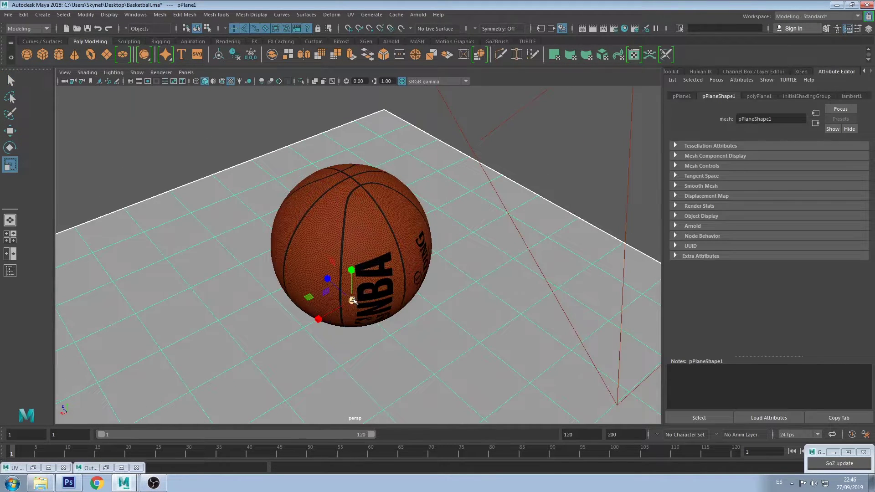
{"action": "mouse_move", "coordinate": [353, 300]}
{"action": "left_mouse_down", "text": "alt"}
{"action": "mouse_move", "coordinate": [467, 257]}
{"action": "mouse_move", "coordinate": [383, 279]}
{"action": "mouse_move", "coordinate": [413, 257]}
{"action": "left_mouse_up", "text": "alt"}
{"action": "scroll", "coordinate": [466, 256], "scroll_direction": "down", "scroll_amount": 3}
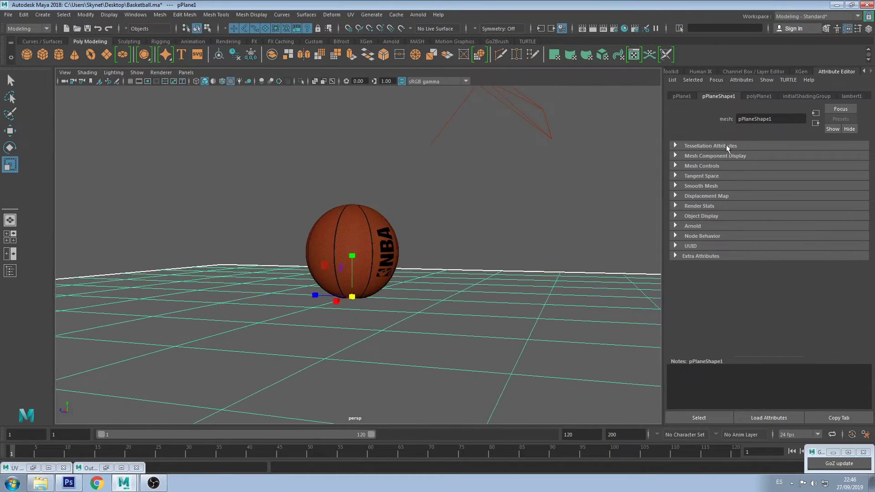
{"action": "mouse_move", "coordinate": [352, 293]}
{"action": "left_mouse_down", "text": "alt"}
{"action": "mouse_move", "coordinate": [416, 192]}
{"action": "mouse_move", "coordinate": [420, 252]}
{"action": "left_mouse_up", "text": "alt"}
{"action": "scroll", "coordinate": [380, 248], "scroll_direction": "up", "scroll_amount": 3}
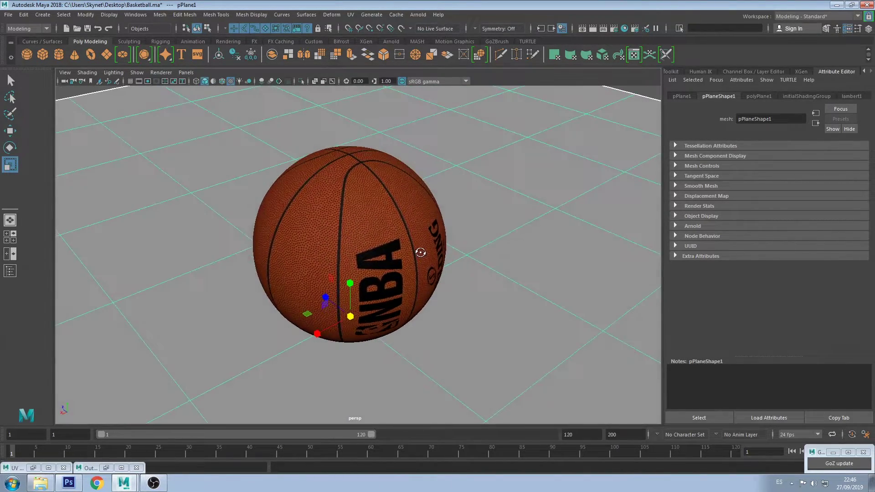
{"action": "left_click_drag", "start_coordinate": [364, 313], "coordinate": [629, 180]}
Lower the ground plane so it sits just under the basketball.
{"action": "key", "text": "q"}
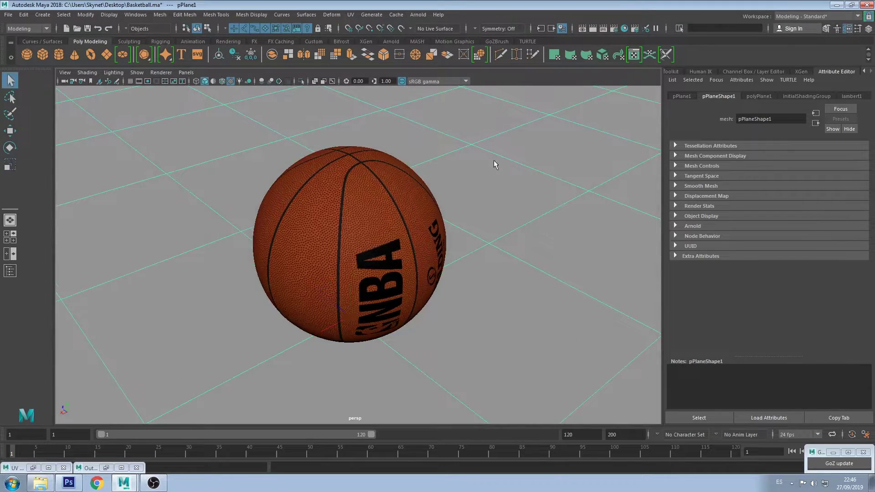
{"action": "left_click_drag", "start_coordinate": [439, 204], "coordinate": [485, 196], "text": "alt"}
{"action": "key", "text": "w"}
{"action": "left_click_drag", "start_coordinate": [357, 330], "coordinate": [338, 416]}
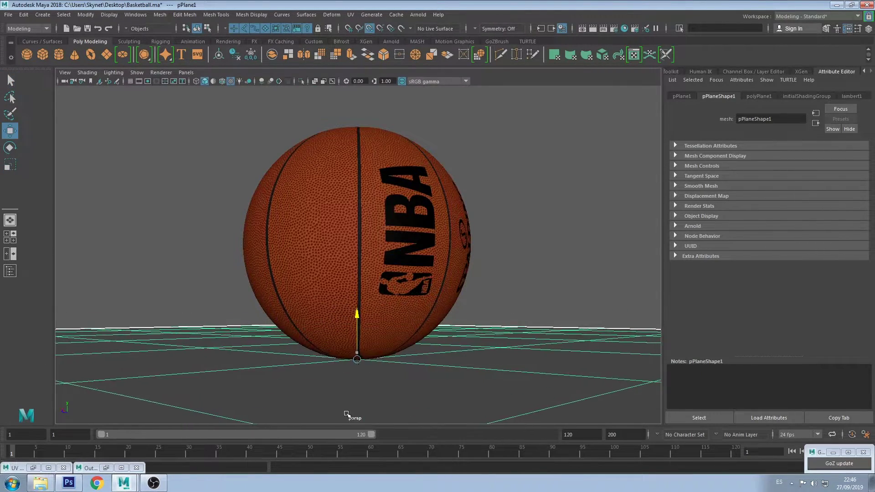
Check beneath the plane, deselect it, and frame the basketball for rendering.
{"action": "left_click_drag", "start_coordinate": [426, 328], "coordinate": [426, 317], "text": "alt"}
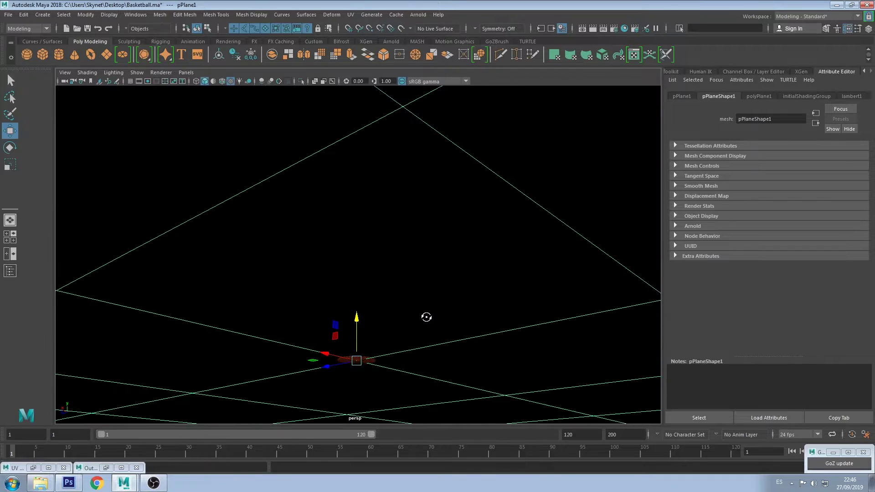
{"action": "left_click_drag", "start_coordinate": [373, 337], "coordinate": [357, 362], "text": "alt"}
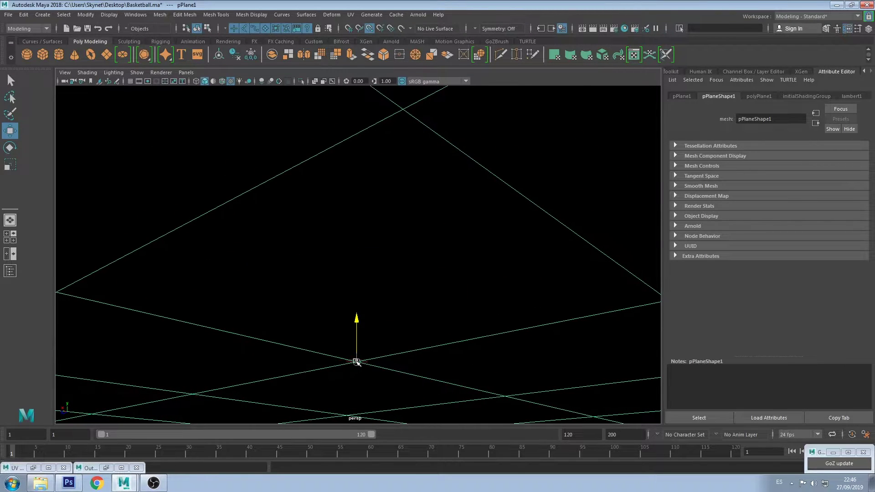
{"action": "left_click_drag", "start_coordinate": [438, 246], "coordinate": [508, 157], "text": "alt"}
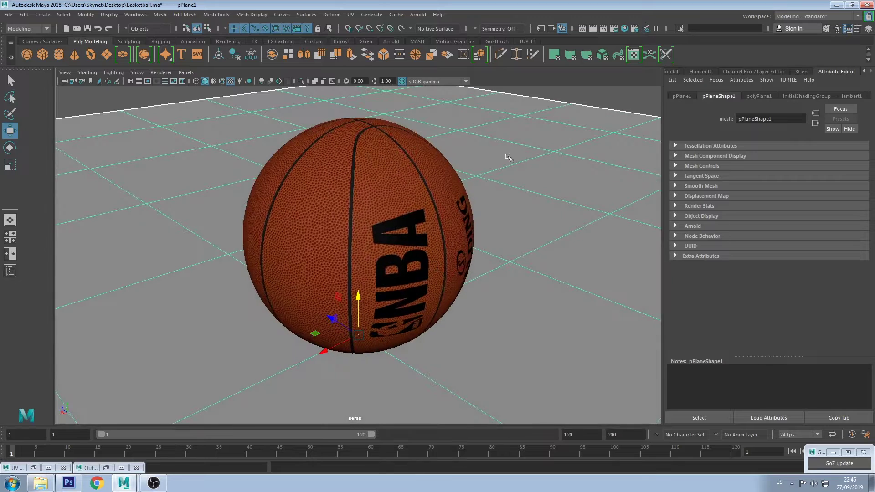
{"action": "key", "text": "q"}
{"action": "left_click", "coordinate": [587, 112]}
{"action": "left_click_drag", "start_coordinate": [587, 112], "coordinate": [587, 127], "text": "alt"}
{"action": "mouse_move", "coordinate": [483, 155]}
{"action": "left_mouse_down", "text": "alt"}
{"action": "mouse_move", "coordinate": [487, 194]}
{"action": "mouse_move", "coordinate": [480, 185]}
{"action": "left_mouse_up", "text": "alt"}
Render the scene with Arnold, then stop the render and hide RenderView.
{"action": "left_click", "coordinate": [415, 14]}
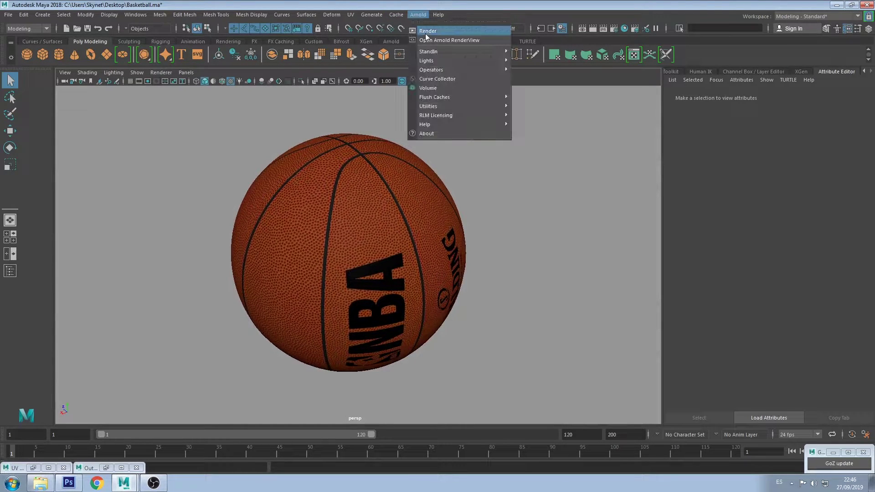
{"action": "left_click", "coordinate": [426, 29]}
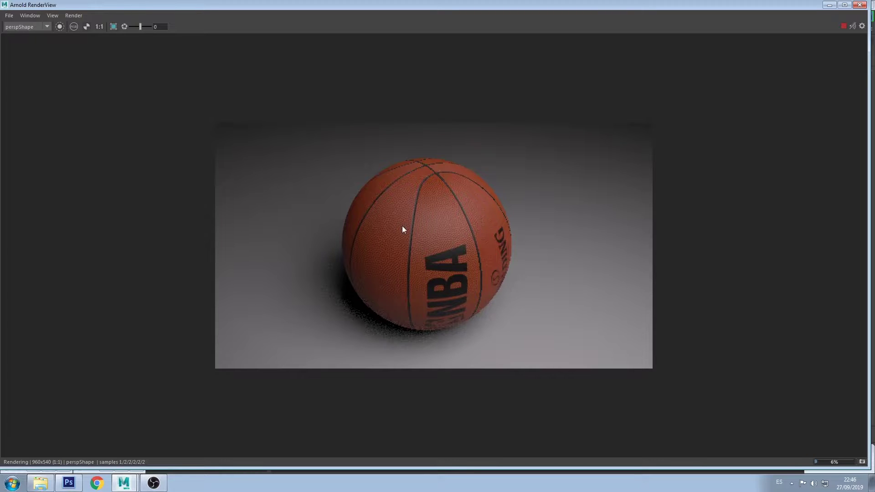
{"action": "left_click", "coordinate": [843, 26]}
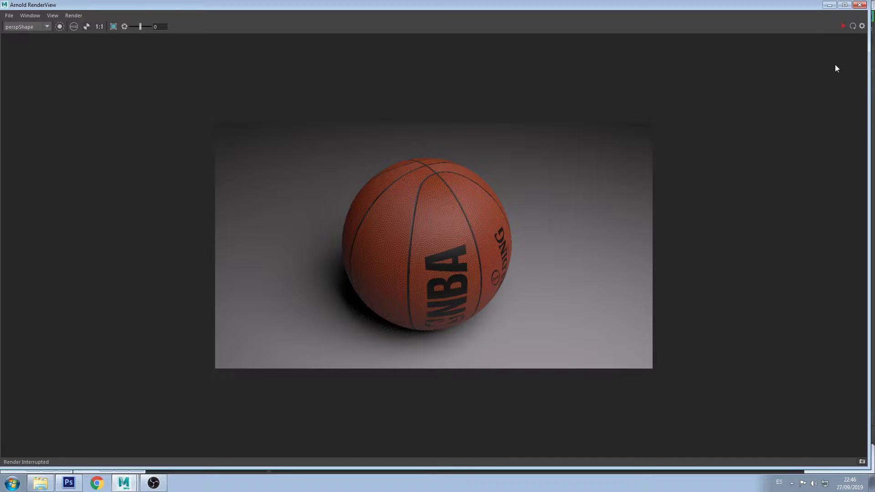
{"action": "left_click", "coordinate": [829, 5]}
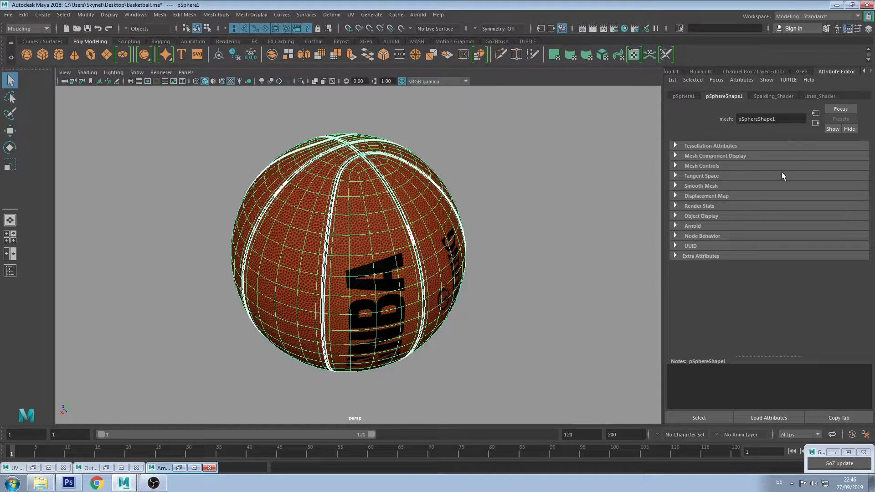
Adjust the Spalding_Shader Specular Color slider on the basketball.
{"action": "left_click", "coordinate": [773, 97]}
{"action": "scroll", "coordinate": [763, 250], "scroll_direction": "up", "scroll_amount": 3}
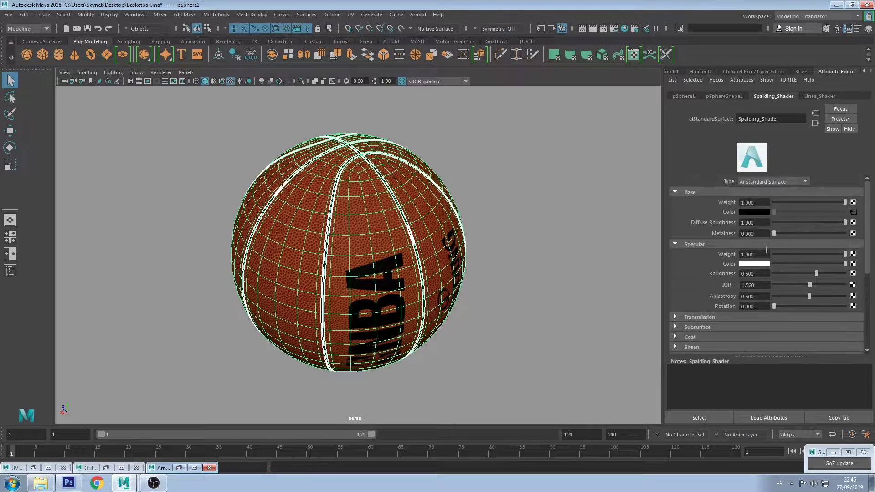
{"action": "left_click_drag", "start_coordinate": [823, 267], "coordinate": [815, 268]}
{"action": "left_click", "coordinate": [546, 203]}
{"action": "left_click", "coordinate": [431, 187]}
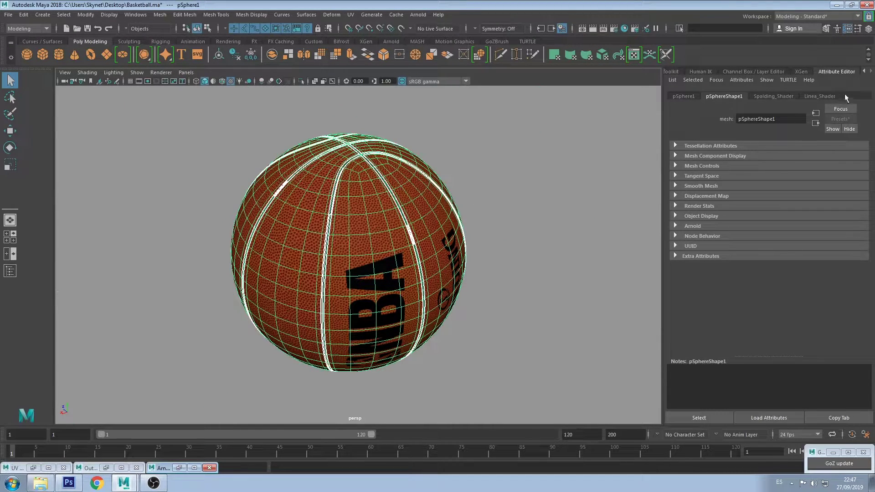
Darken the Linea_Shader Specular Color and bring the Arnold RenderView back.
{"action": "left_click", "coordinate": [826, 96]}
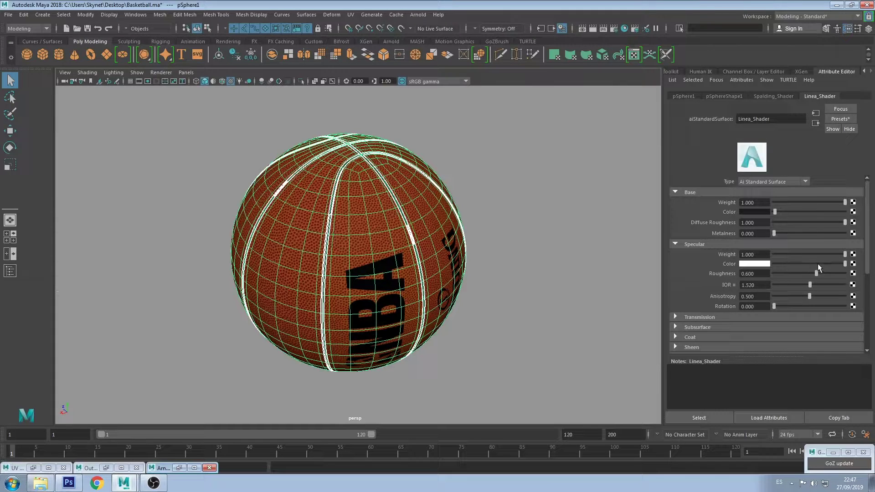
{"action": "left_click_drag", "start_coordinate": [821, 265], "coordinate": [804, 265]}
{"action": "left_click", "coordinate": [541, 204]}
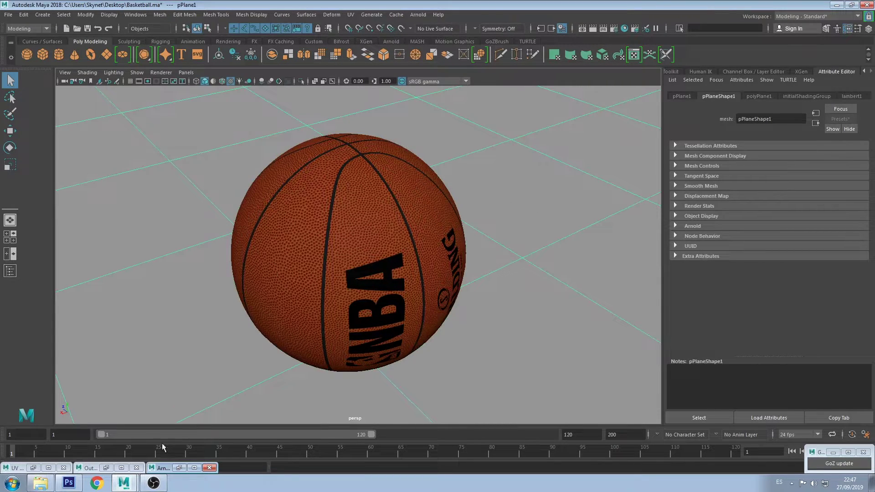
{"action": "left_click", "coordinate": [189, 467]}
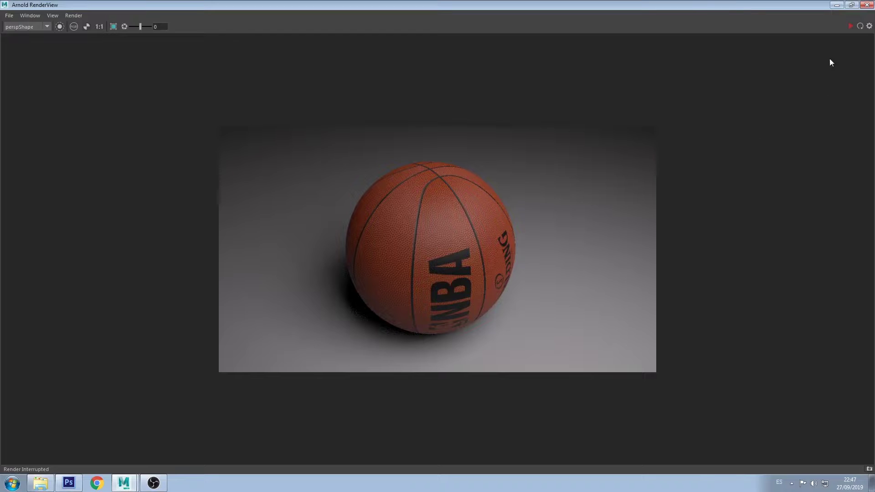
Restart the Arnold IPR render and zoom and pan over the ball to inspect the leather bump.
{"action": "left_click", "coordinate": [851, 27]}
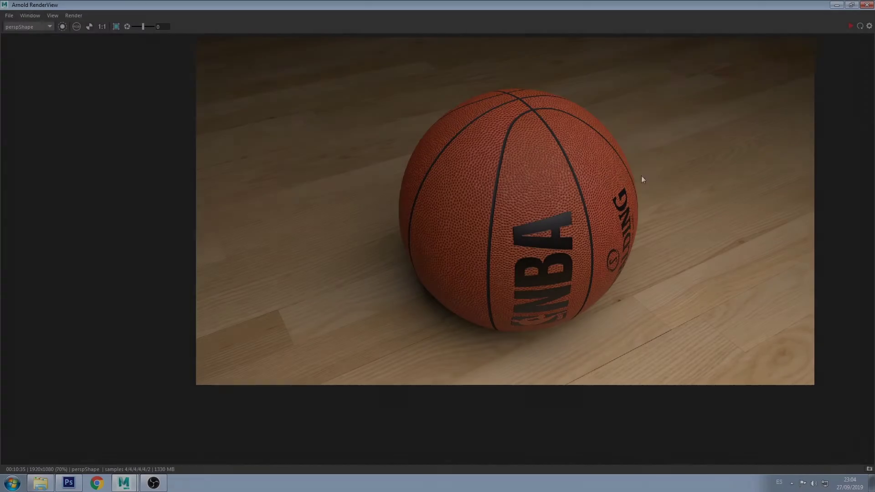
{"action": "scroll", "coordinate": [565, 159], "scroll_direction": "up", "scroll_amount": 5}
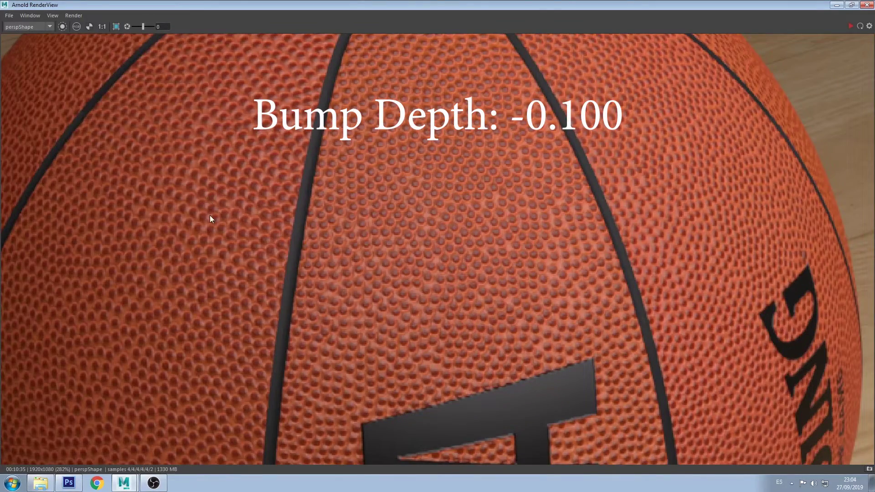
{"action": "scroll", "coordinate": [363, 251], "scroll_direction": "down", "scroll_amount": 2}
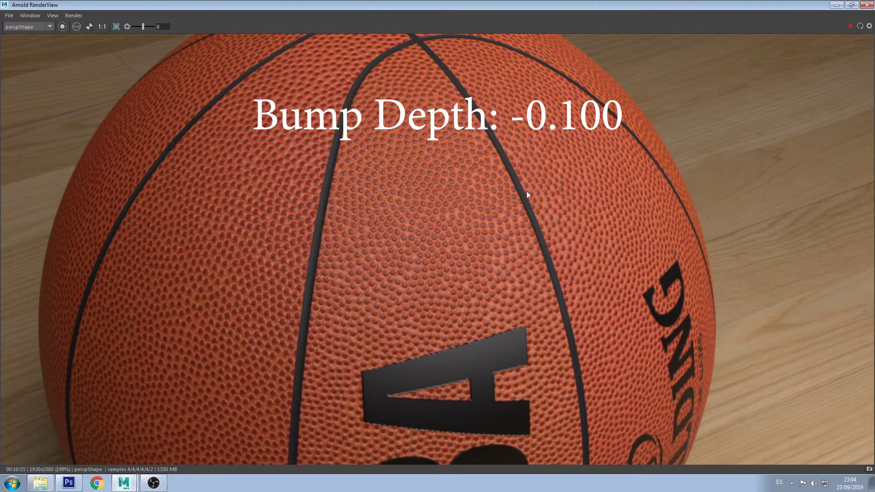
{"action": "scroll", "coordinate": [527, 193], "scroll_direction": "down", "scroll_amount": 1}
{"action": "middle_click_drag", "start_coordinate": [493, 268], "coordinate": [497, 207]}
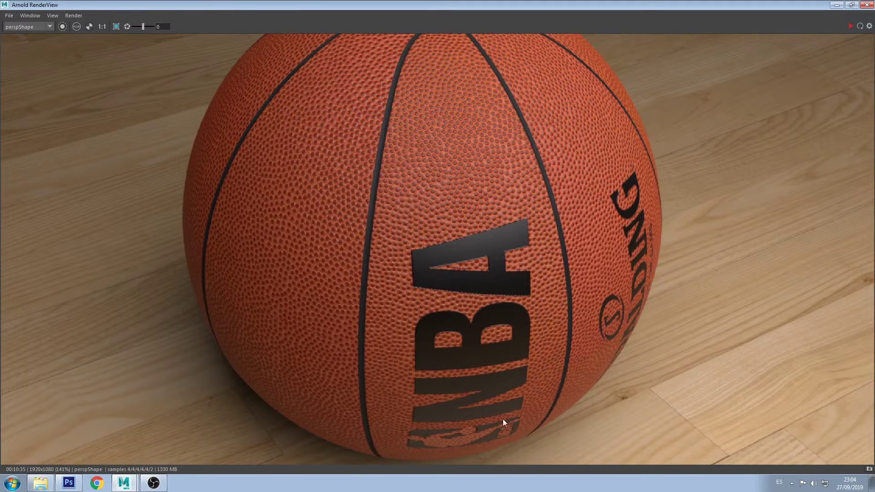
{"action": "scroll", "coordinate": [544, 212], "scroll_direction": "down", "scroll_amount": 1}
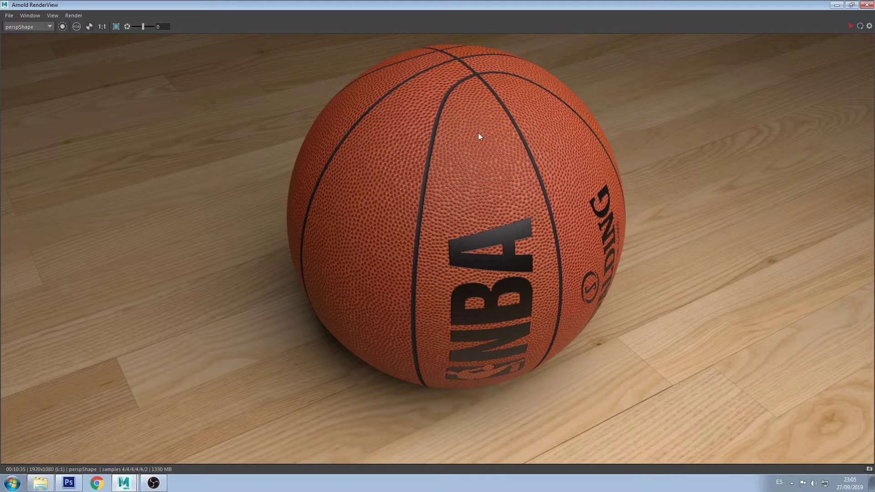
{"action": "middle_click_drag", "start_coordinate": [479, 135], "coordinate": [494, 223]}
{"action": "scroll", "coordinate": [494, 224], "scroll_direction": "up", "scroll_amount": 2}
{"action": "scroll", "coordinate": [494, 222], "scroll_direction": "up", "scroll_amount": 1}
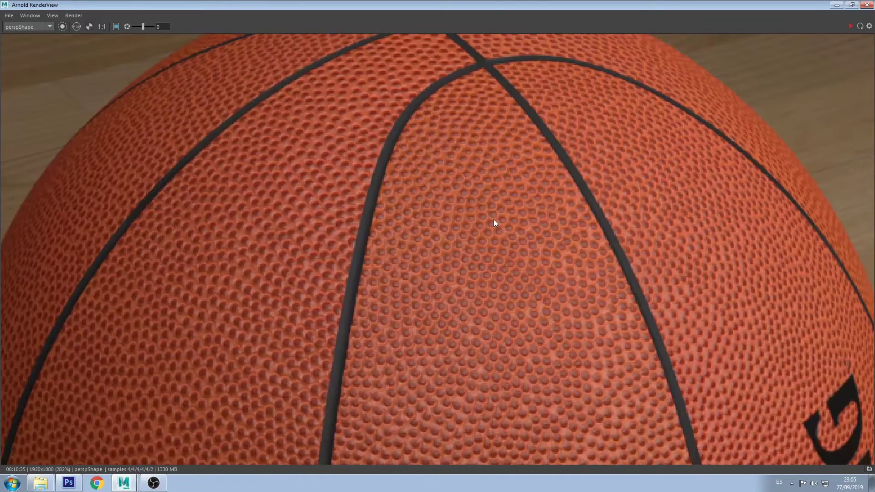
{"action": "scroll", "coordinate": [494, 220], "scroll_direction": "down", "scroll_amount": 4}
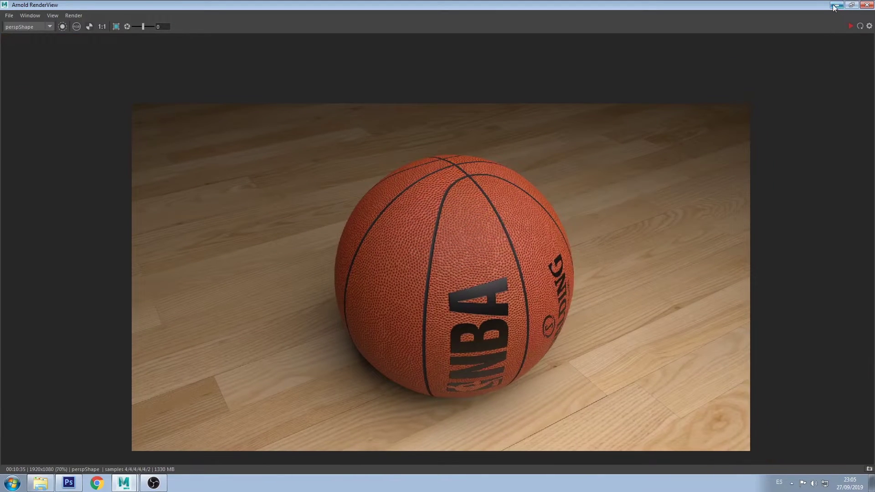
Hide RenderView and look through the persp1 camera.
{"action": "left_click", "coordinate": [836, 5]}
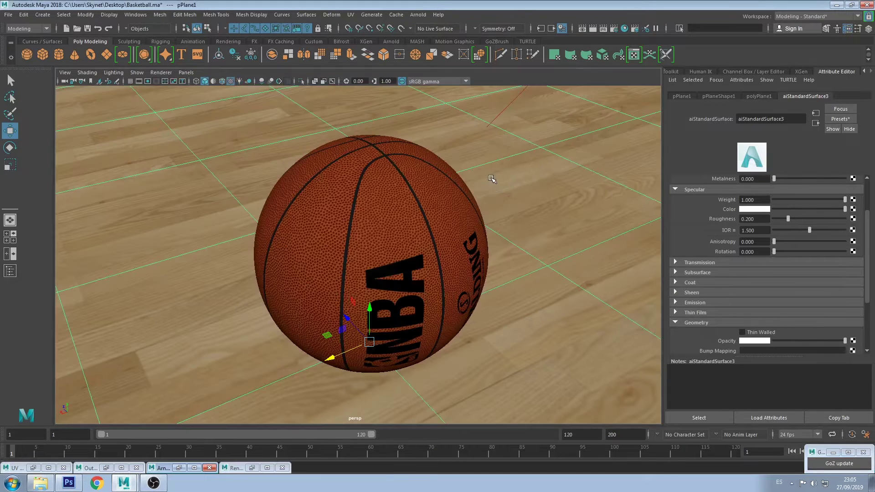
{"action": "scroll", "coordinate": [492, 178], "scroll_direction": "up", "scroll_amount": 2}
{"action": "left_click", "coordinate": [186, 72]}
{"action": "mouse_move", "coordinate": [226, 81]}
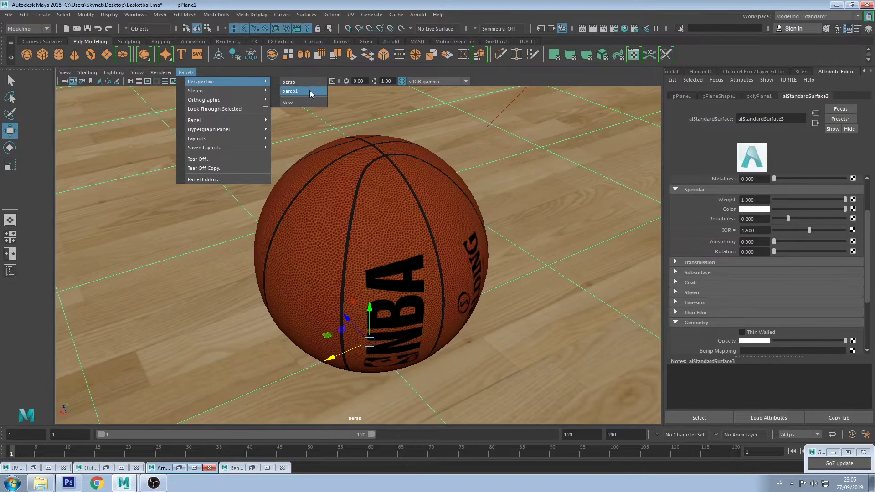
{"action": "left_click", "coordinate": [290, 91]}
Select and review the area light and the spot light above the ball.
{"action": "key", "text": "q"}
{"action": "left_click", "coordinate": [546, 172]}
{"action": "left_click_drag", "start_coordinate": [546, 172], "coordinate": [353, 235], "text": "alt"}
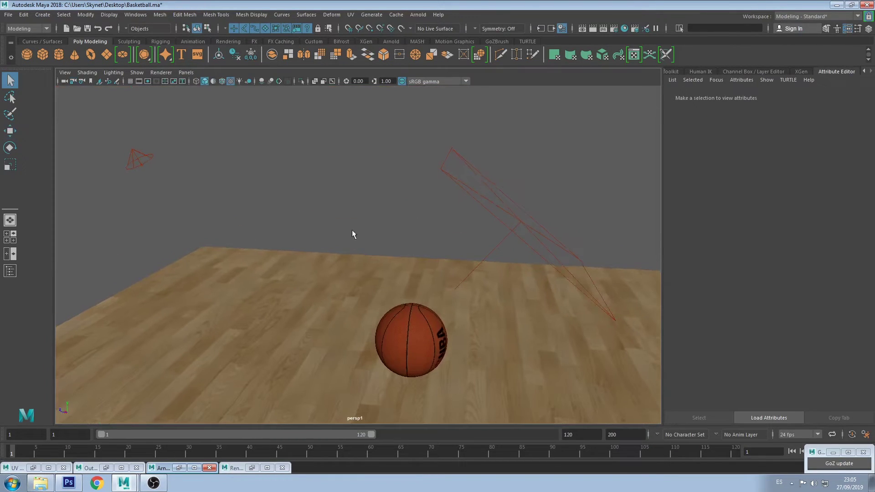
{"action": "left_click", "coordinate": [493, 215]}
{"action": "left_click_drag", "start_coordinate": [519, 262], "coordinate": [519, 254], "text": "alt"}
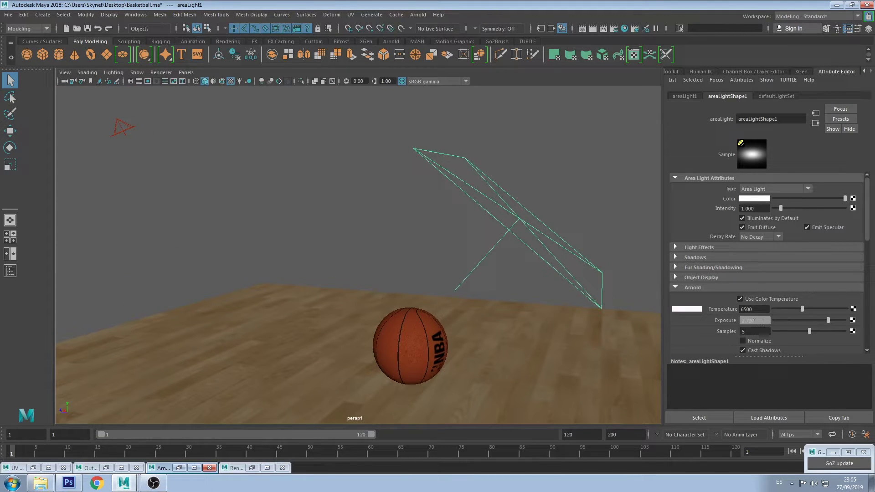
{"action": "left_click", "coordinate": [133, 128]}
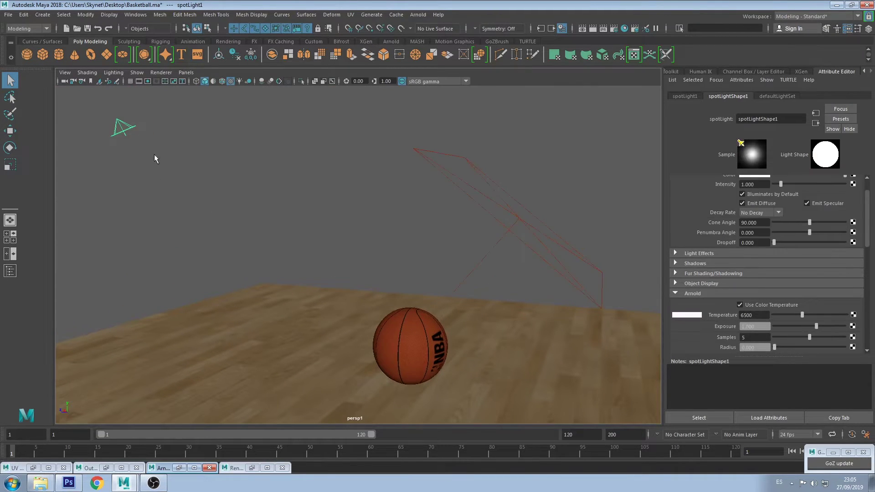
{"action": "mouse_move", "coordinate": [154, 157]}
{"action": "left_mouse_down", "text": "alt"}
{"action": "mouse_move", "coordinate": [190, 174]}
{"action": "mouse_move", "coordinate": [175, 181]}
{"action": "left_mouse_up", "text": "alt"}
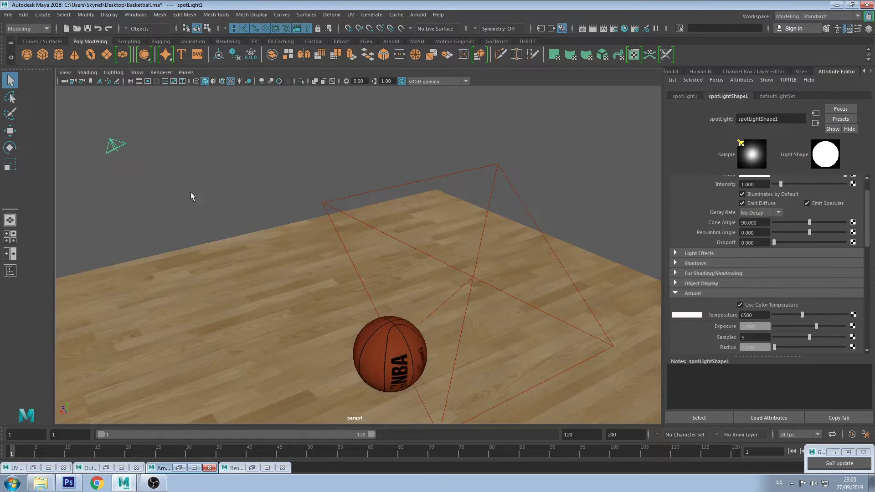
Set the spot light's Cone Angle to 90.
{"action": "scroll", "coordinate": [756, 281], "scroll_direction": "up", "scroll_amount": 2}
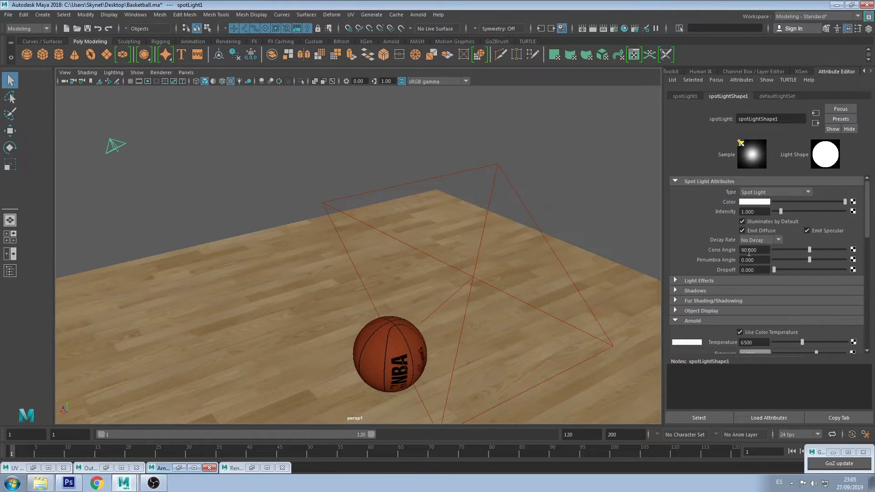
{"action": "left_click_drag", "start_coordinate": [804, 254], "coordinate": [811, 251]}
{"action": "double_click", "coordinate": [756, 251]}
{"action": "type", "text": "90"}
{"action": "key", "text": "Return"}
Select the floor plane and open the Render Settings.
{"action": "scroll", "coordinate": [743, 302], "scroll_direction": "down", "scroll_amount": 4}
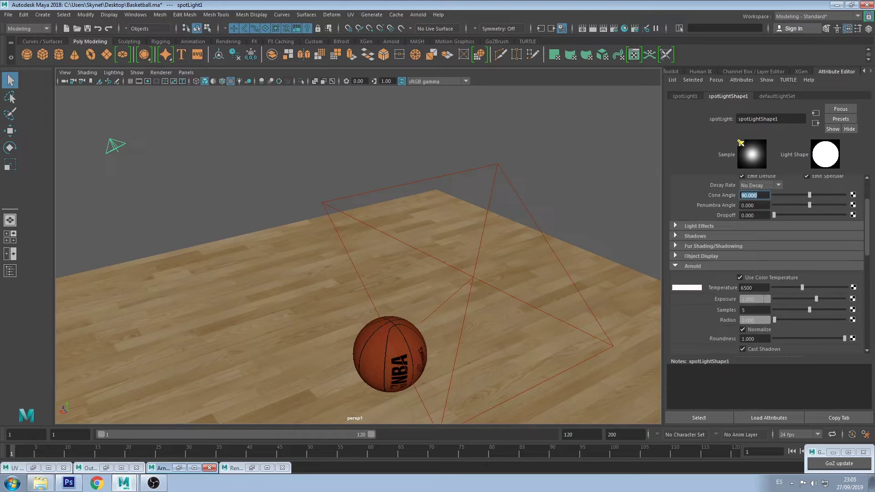
{"action": "left_click", "coordinate": [553, 186]}
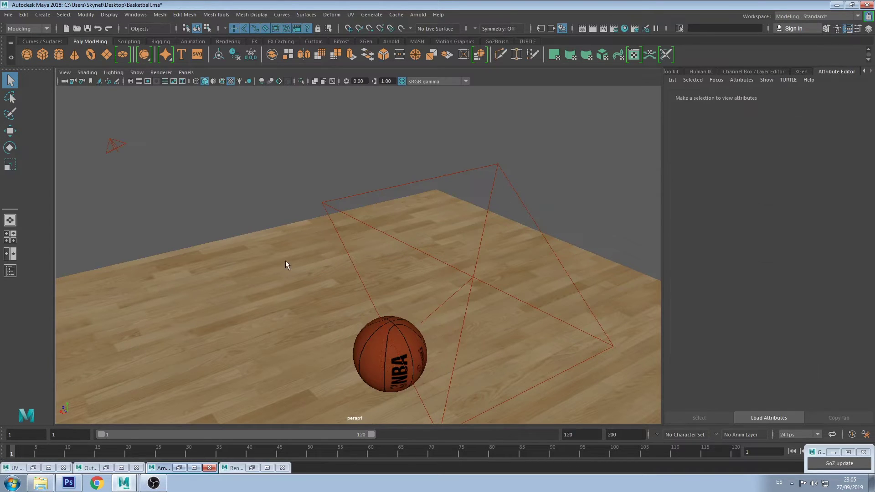
{"action": "left_click", "coordinate": [274, 258]}
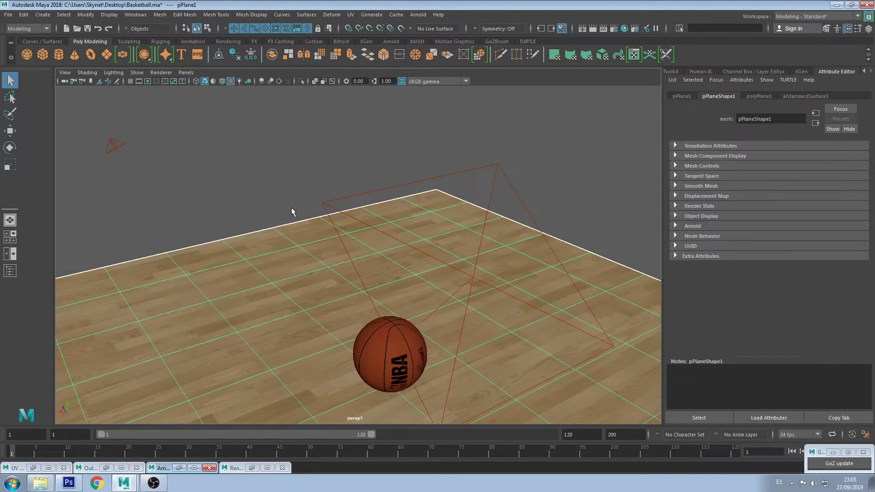
{"action": "right_click_drag", "start_coordinate": [327, 250], "coordinate": [363, 191], "text": "alt"}
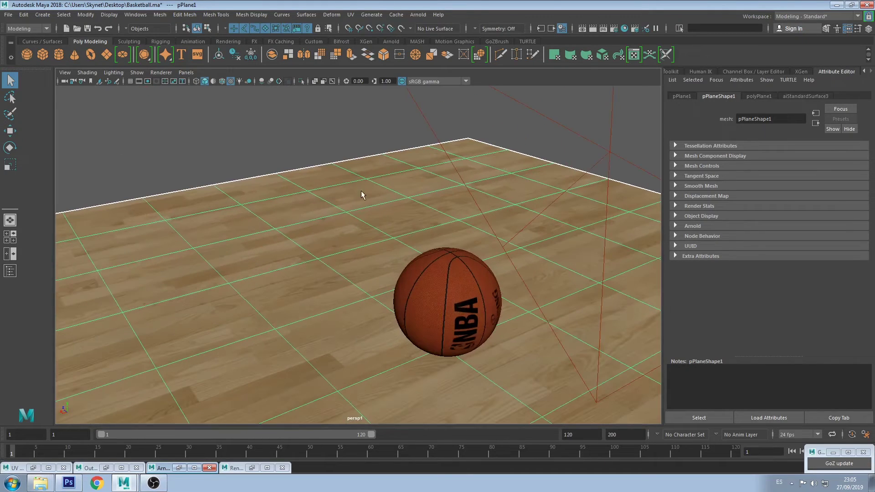
{"action": "left_click", "coordinate": [267, 468]}
Check the Arnold Renderer sampling settings (Camera AA 4), then hide Render Settings.
{"action": "left_click", "coordinate": [57, 52]}
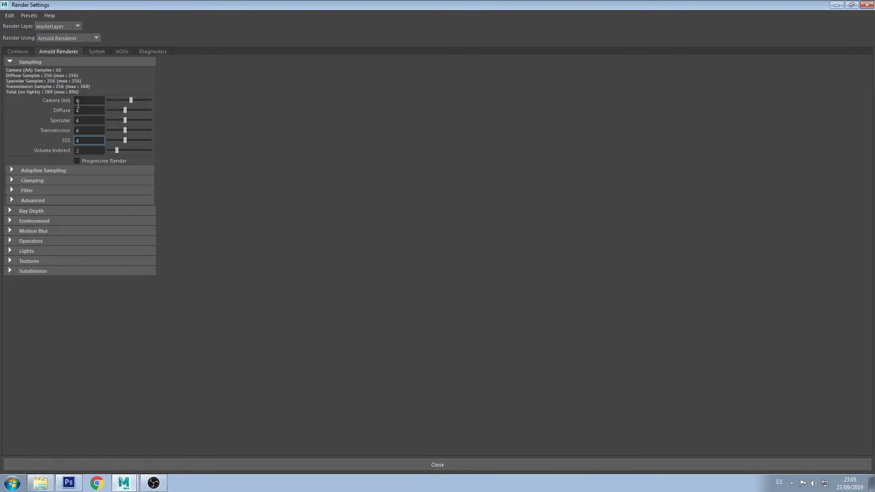
{"action": "left_click", "coordinate": [837, 5]}
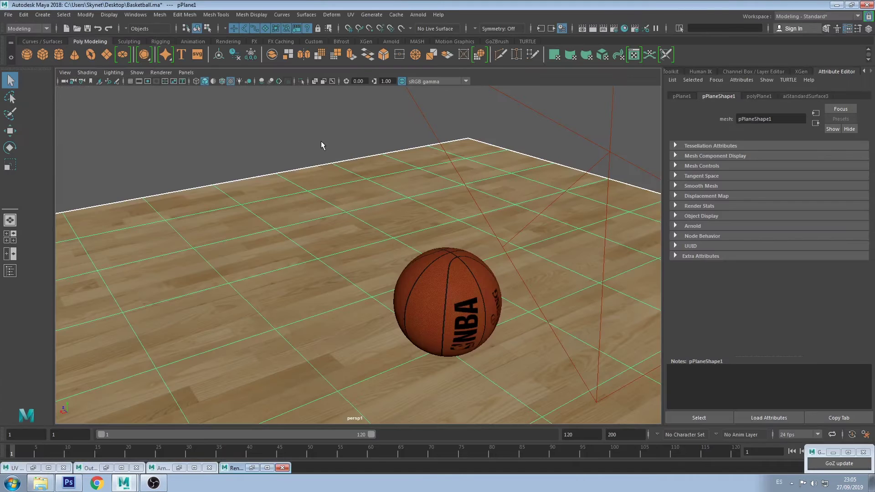
{"action": "left_click", "coordinate": [321, 145]}
{"action": "scroll", "coordinate": [349, 187], "scroll_direction": "up", "scroll_amount": 5}
{"action": "scroll", "coordinate": [360, 211], "scroll_direction": "up", "scroll_amount": 5}
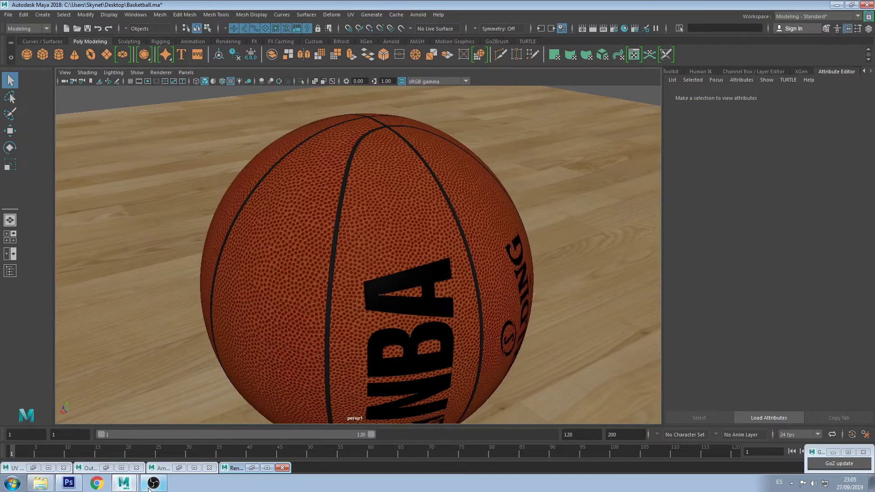
Restore Arnold RenderView and zoom in on the finished 1920x1080 basketball render.
{"action": "left_click", "coordinate": [194, 468]}
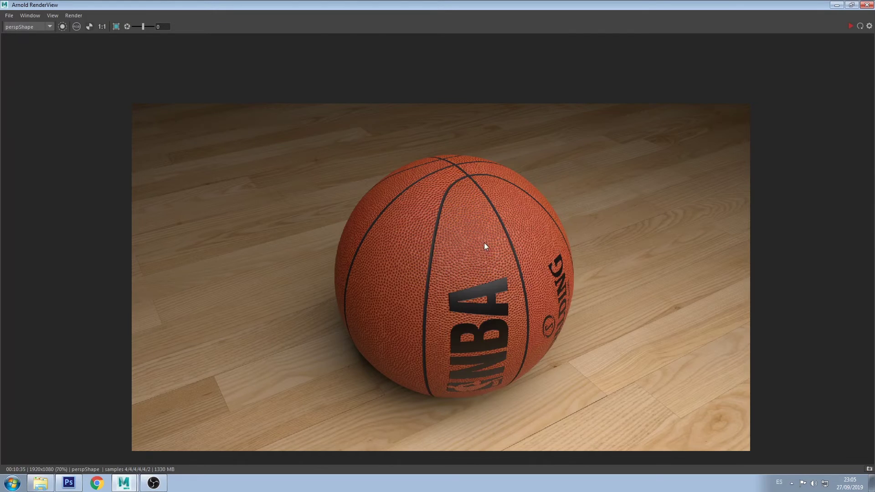
{"action": "scroll", "coordinate": [485, 246], "scroll_direction": "up", "scroll_amount": 5}
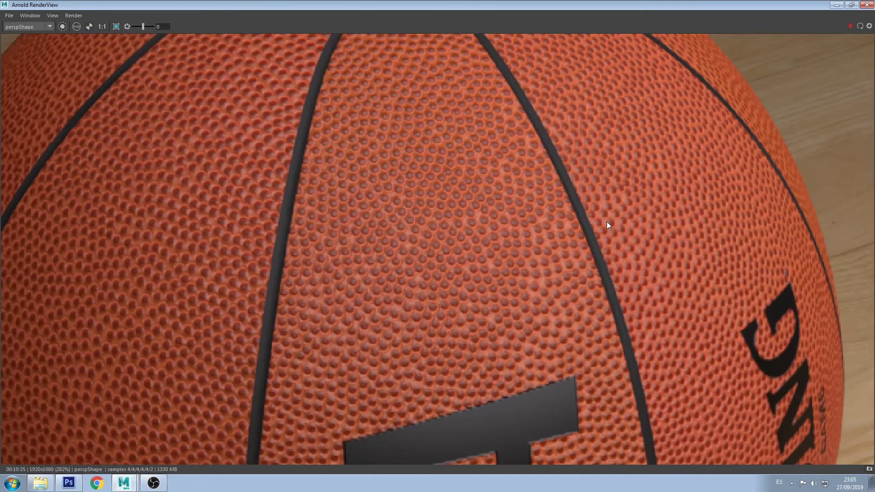
{"action": "scroll", "coordinate": [606, 222], "scroll_direction": "down", "scroll_amount": 1}
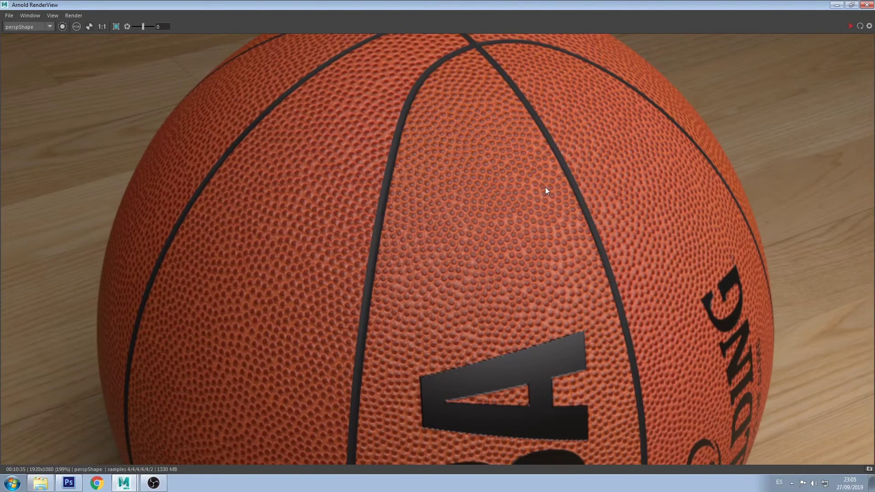
{"action": "scroll", "coordinate": [545, 188], "scroll_direction": "down", "scroll_amount": 1}
{"action": "scroll", "coordinate": [543, 193], "scroll_direction": "down", "scroll_amount": 1}
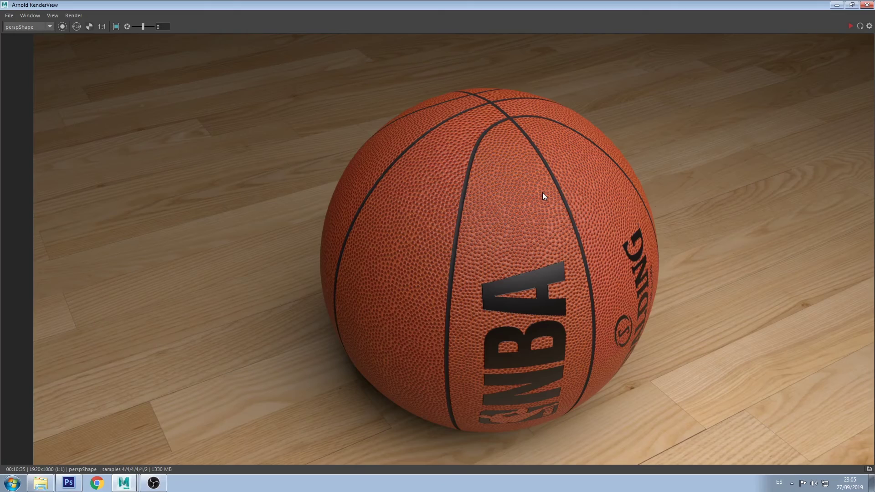